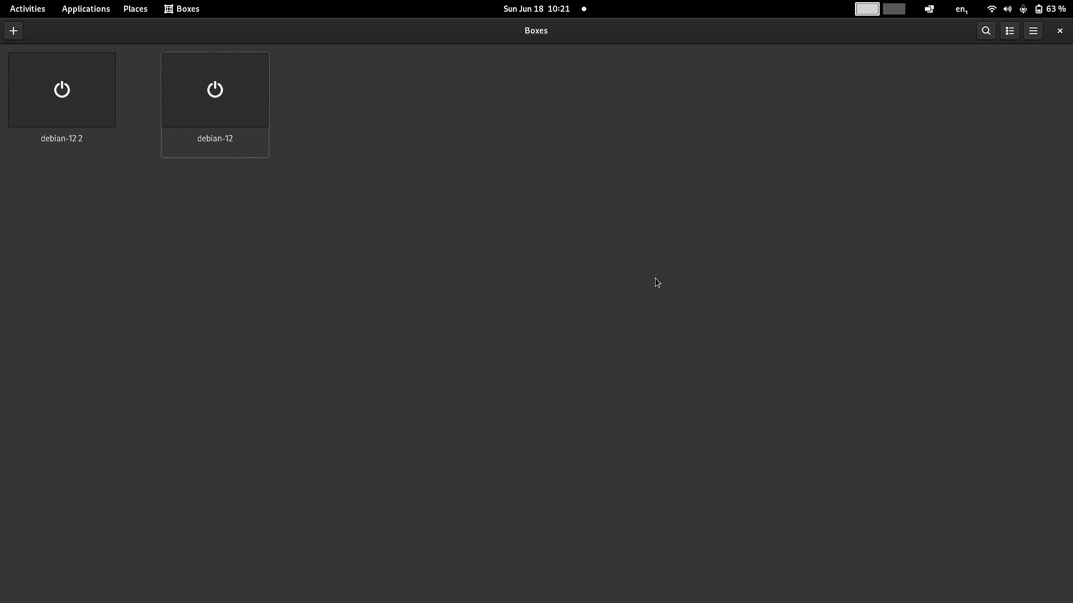
Step: Boot the debian-12 virtual machine through GRUB's advanced options with Linux 6.1.0-9-amd64 in normal mode, and show it full screen
click(229, 108)
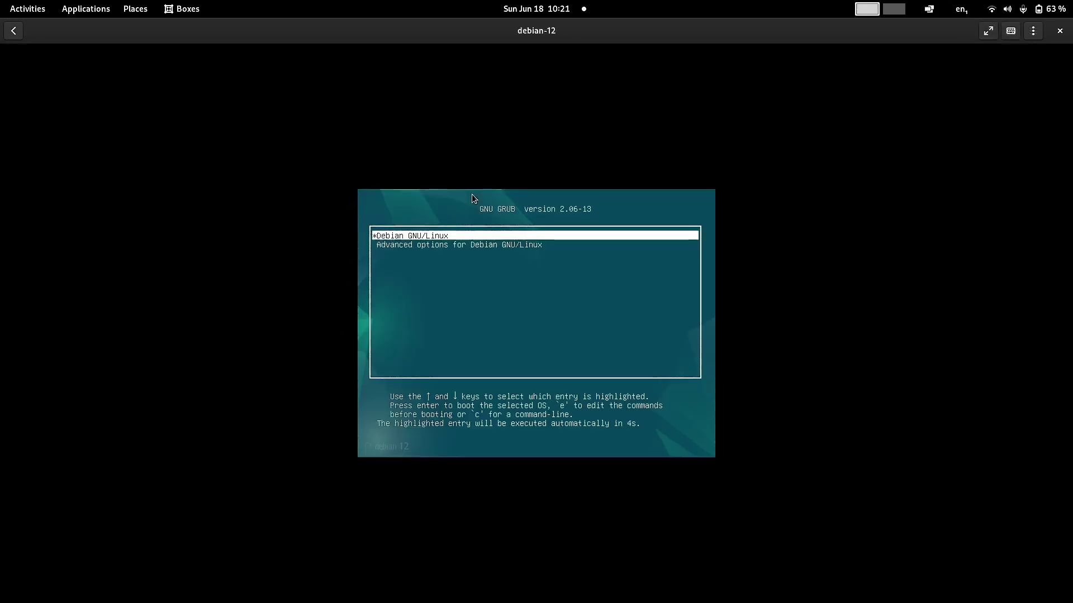
key(Down)
key(Return)
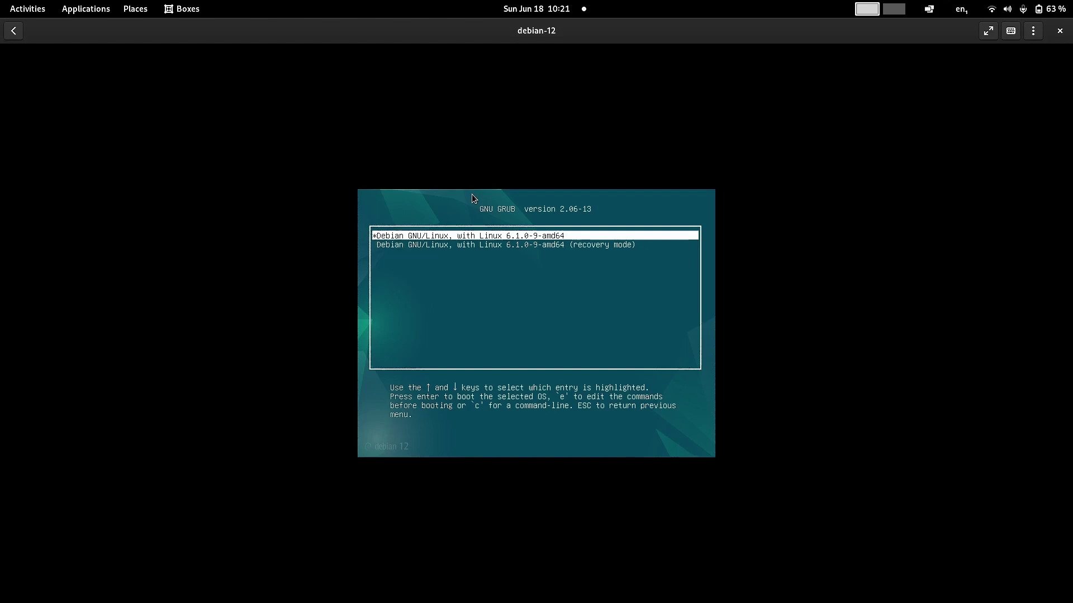
key(Down)
key(Up)
key(Down)
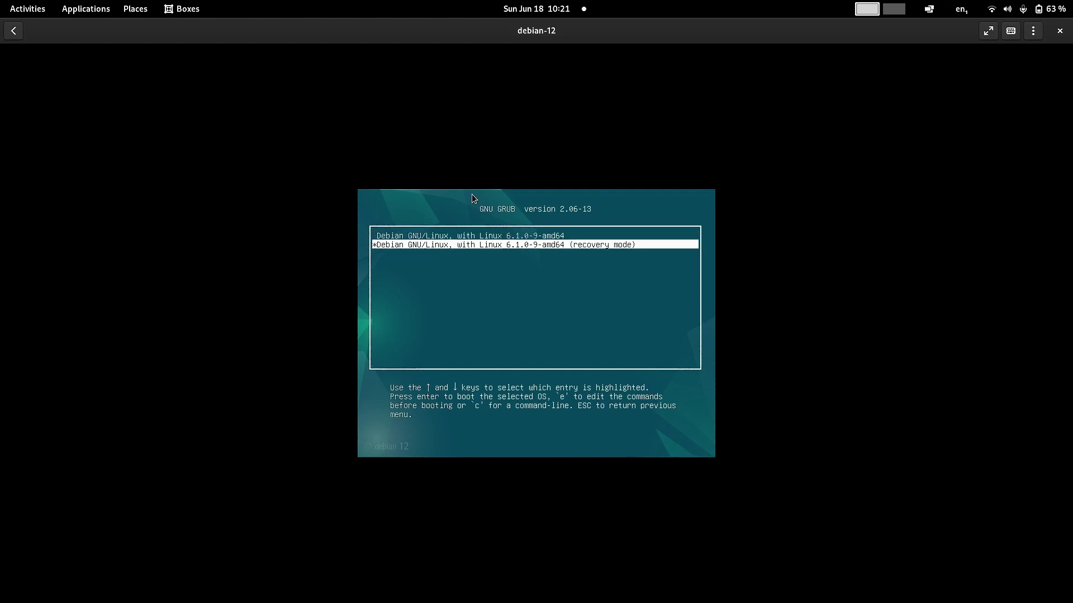
key(Up)
key(Return)
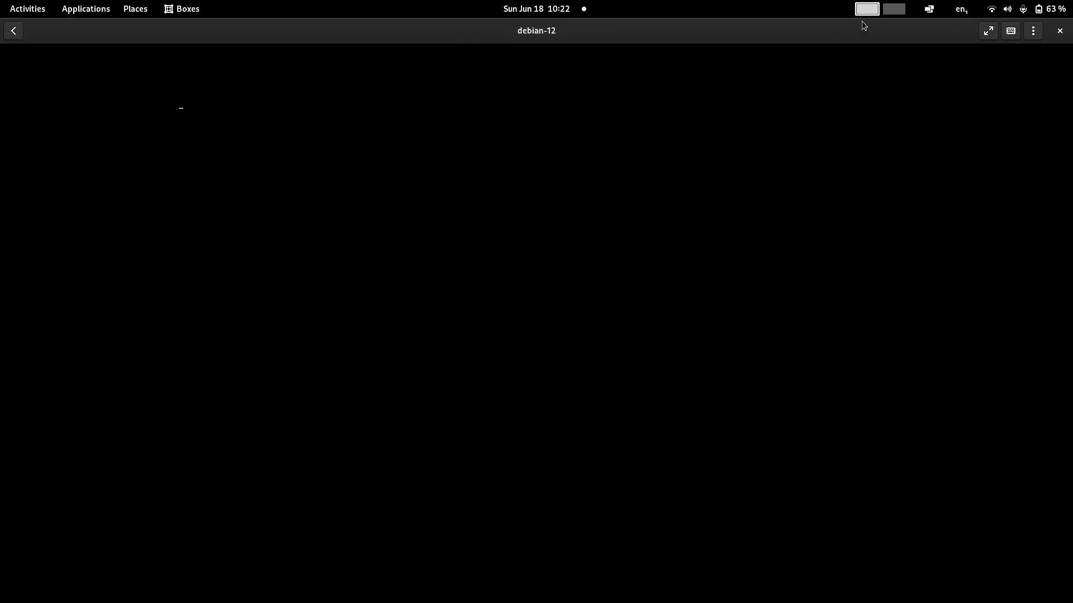
click(988, 30)
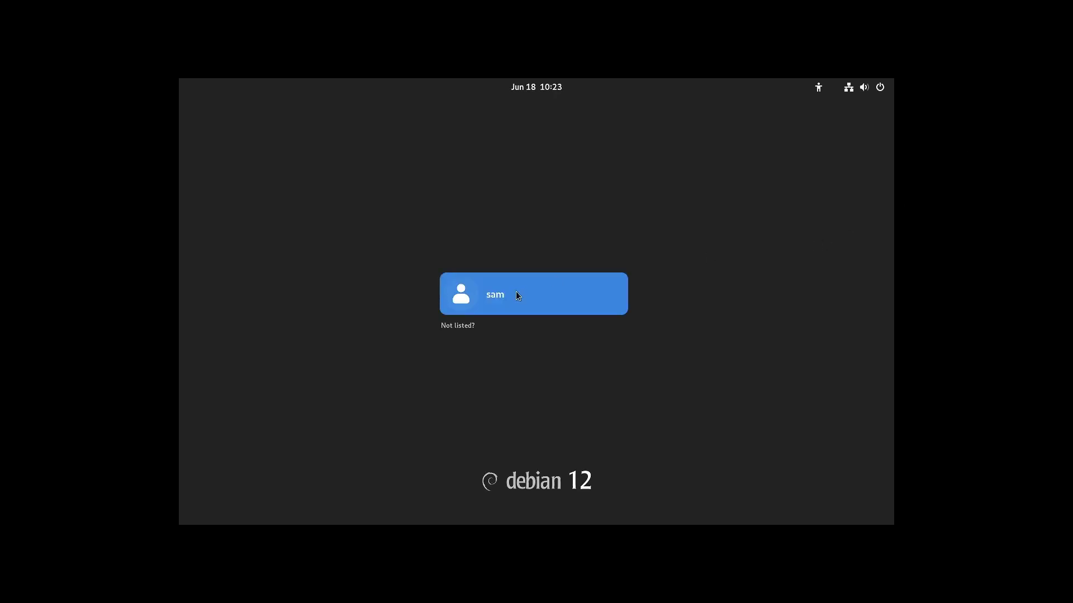
Step: Choose the listed user account on the login screen and review the available desktop sessions and accessibility options
click(516, 292)
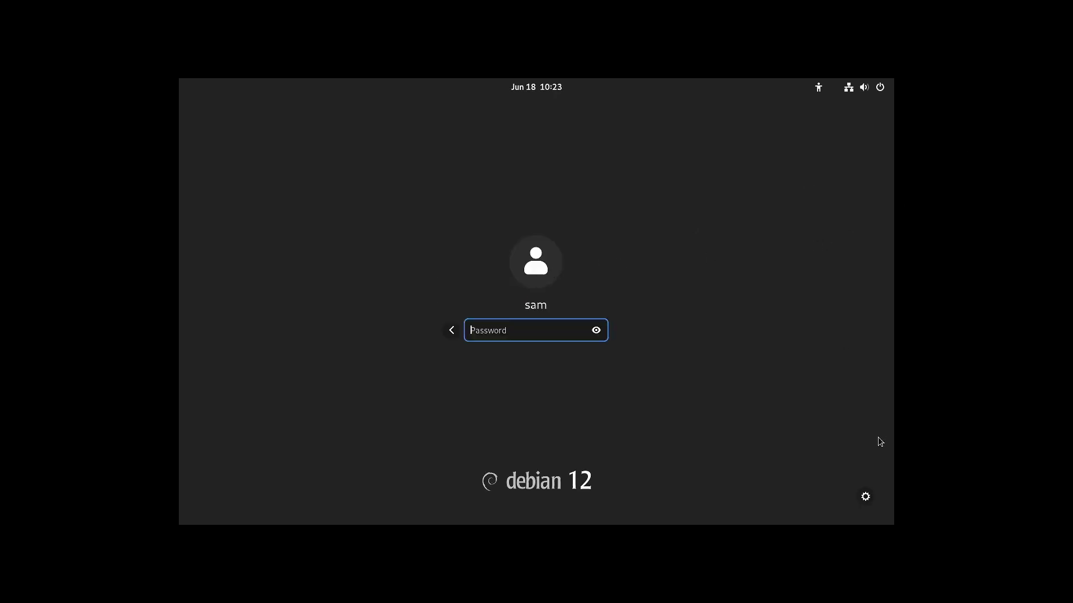
click(869, 497)
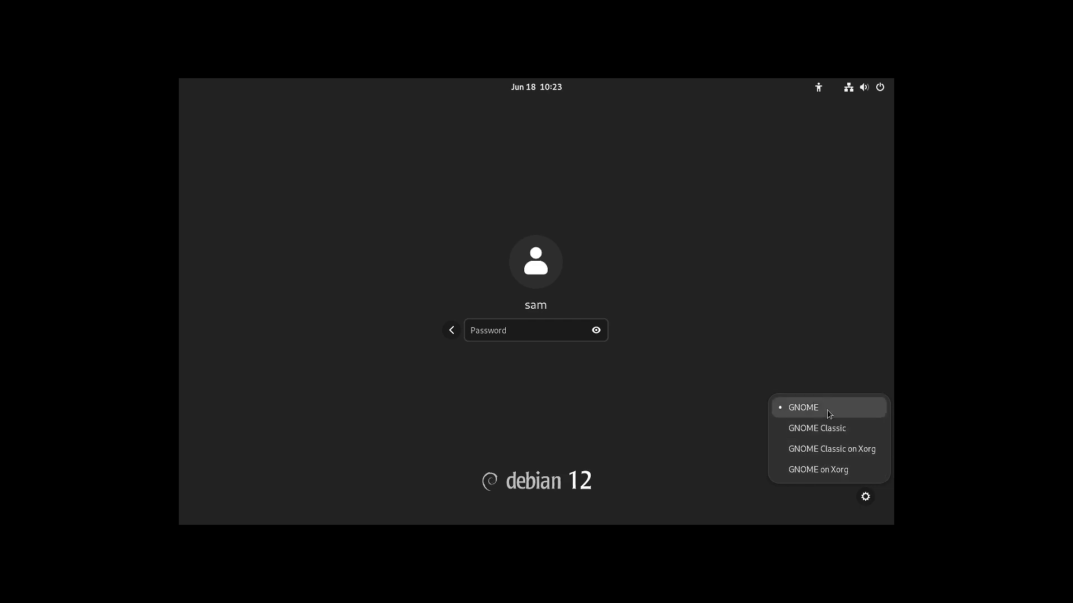
click(763, 281)
click(824, 93)
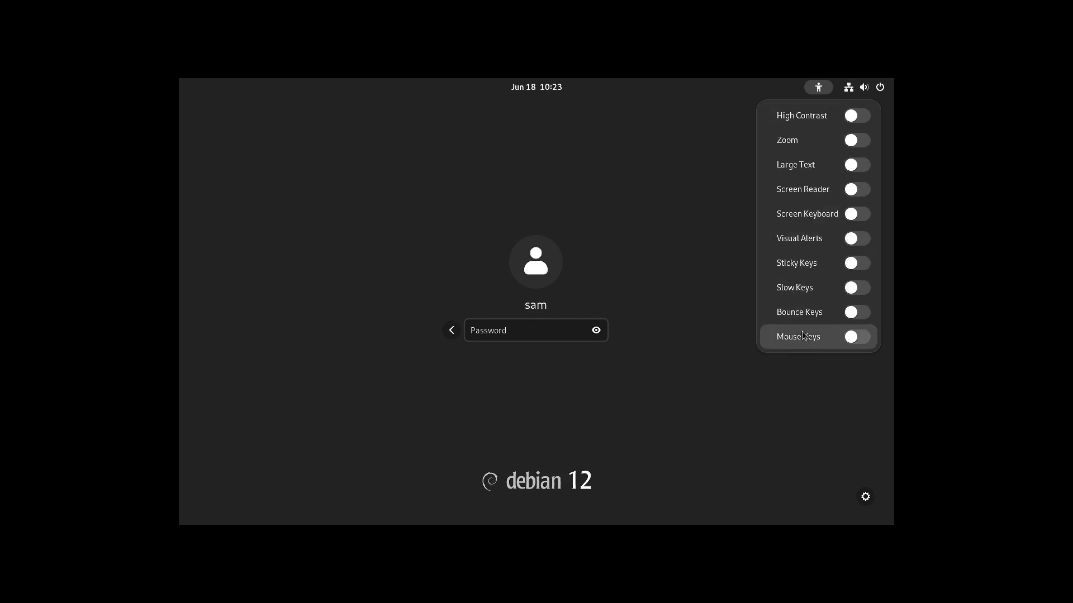
click(804, 381)
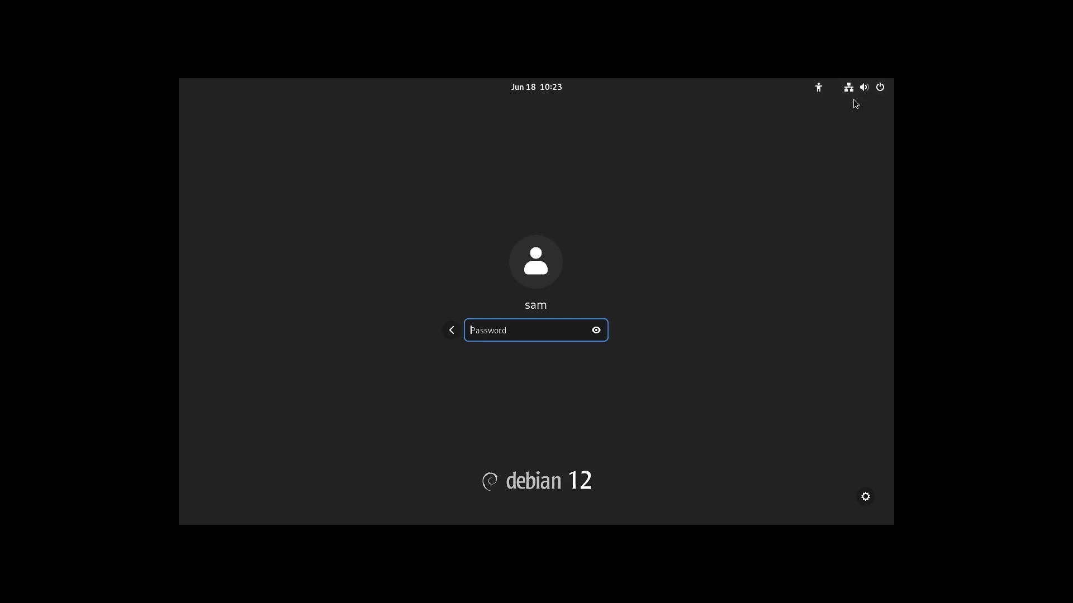
click(818, 88)
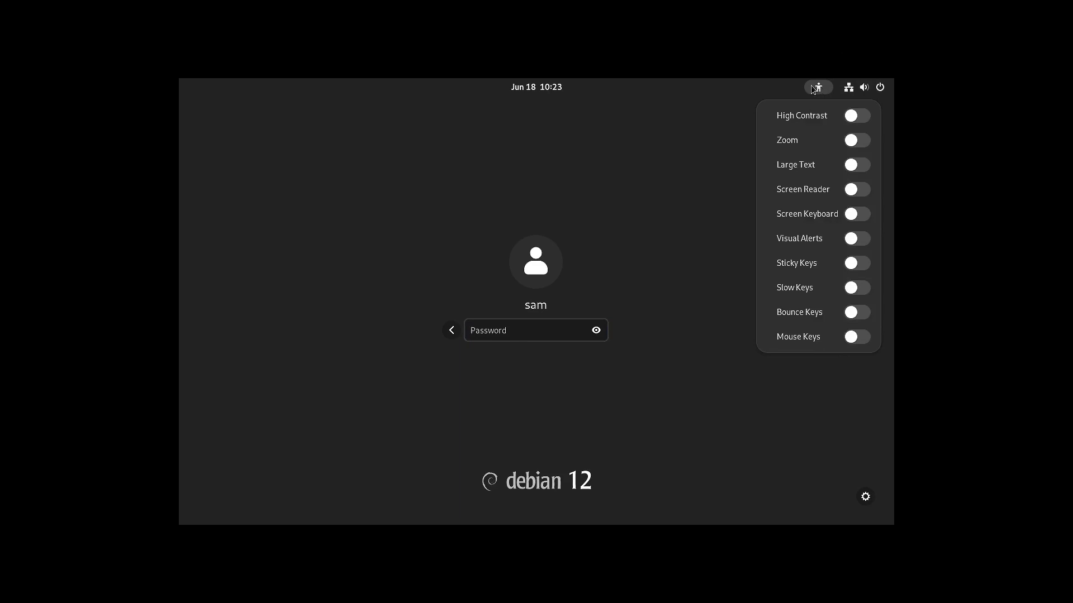
click(777, 91)
Step: Try the Dark Mode and power mode toggles in the login screen's quick settings, returning the power mode to Balanced
click(851, 91)
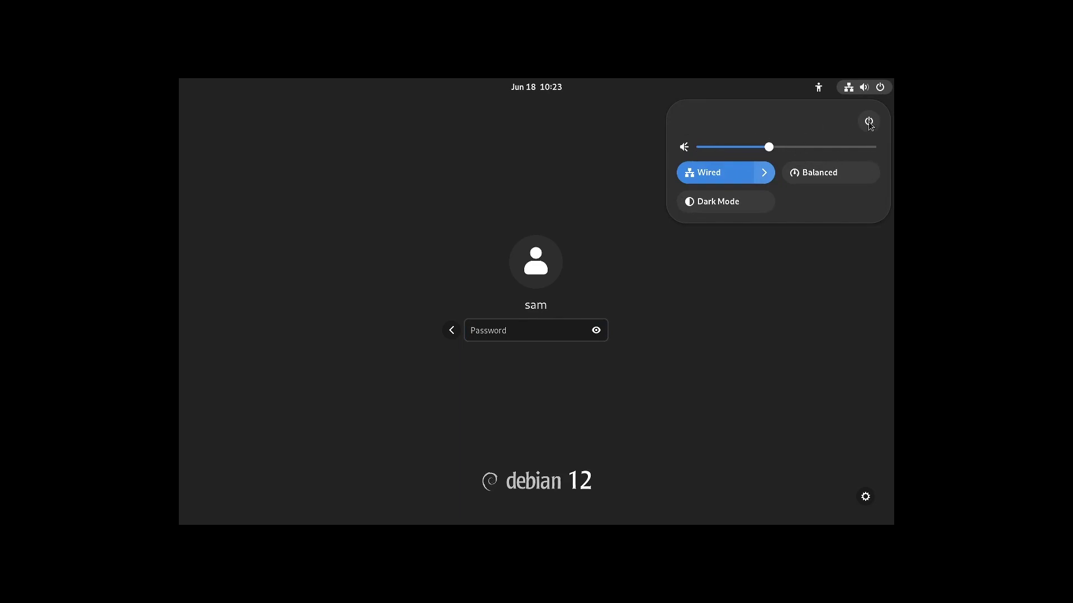
click(728, 207)
click(727, 203)
click(829, 176)
click(830, 174)
click(832, 176)
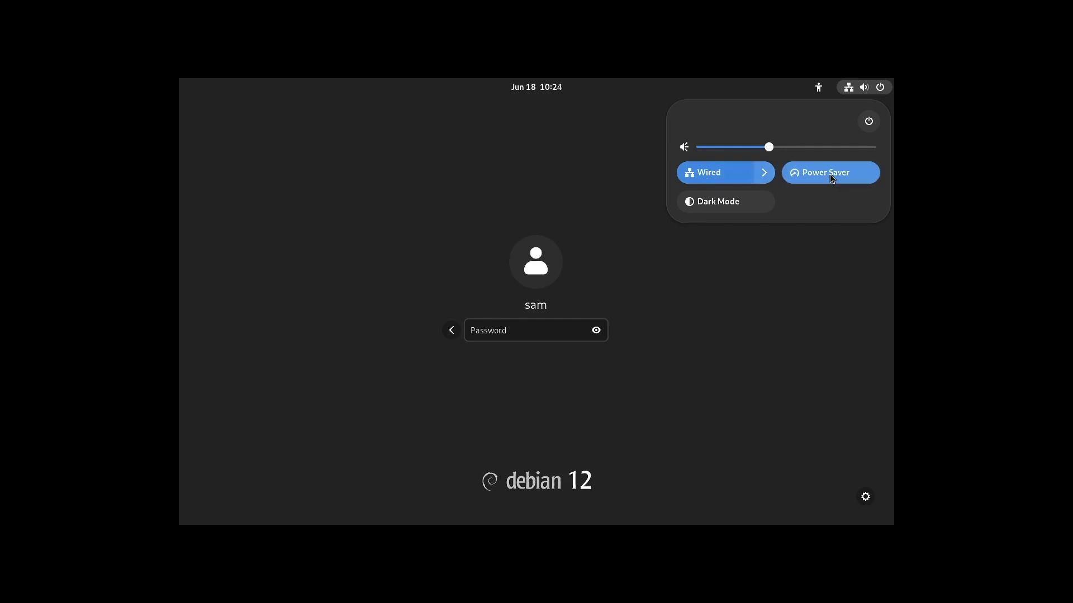
click(830, 173)
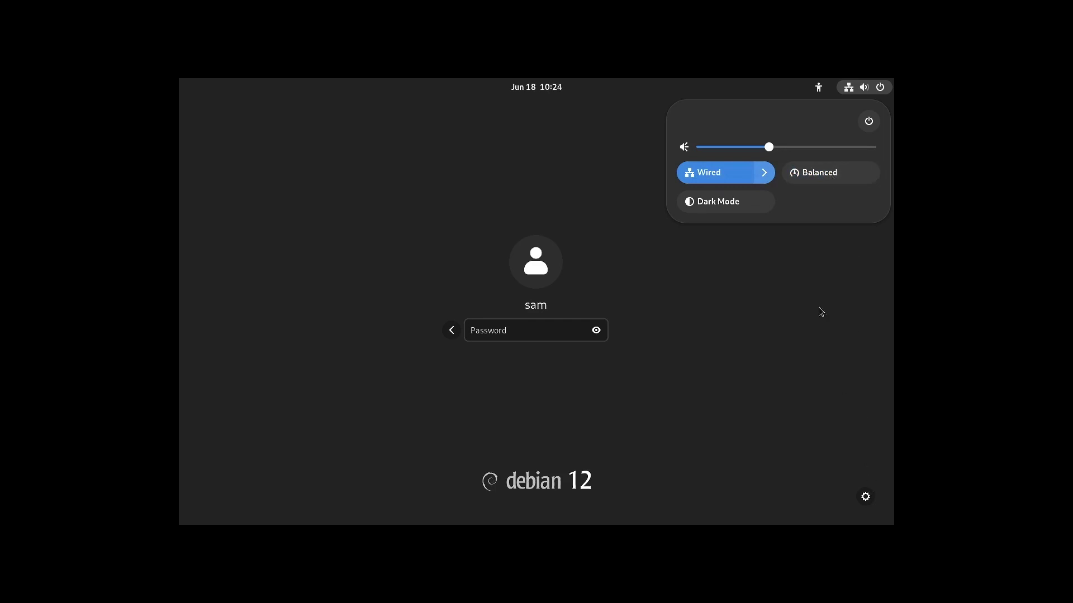
click(824, 285)
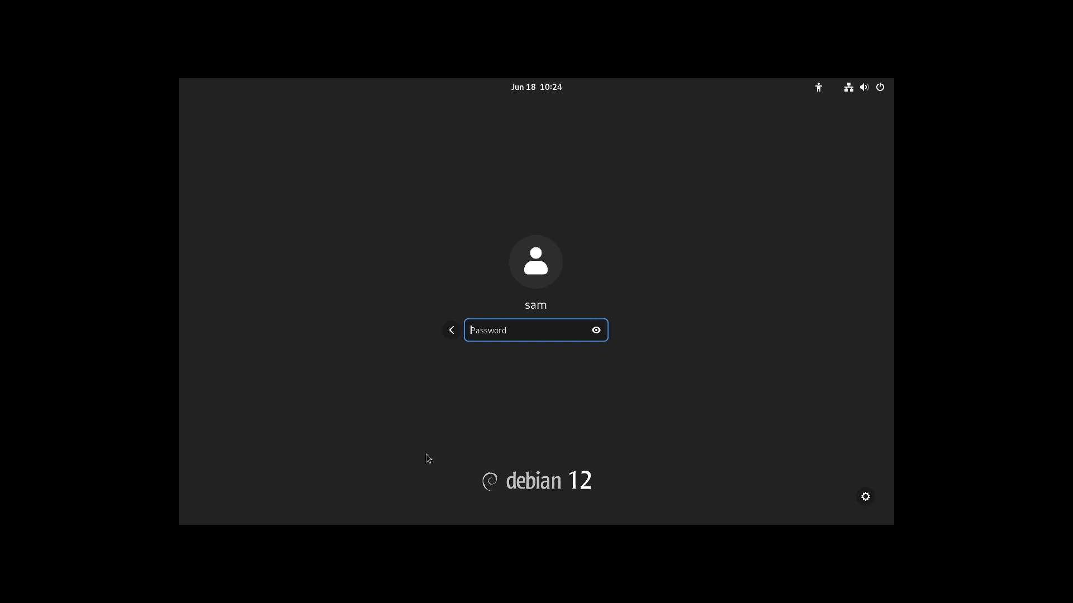
Step: Enter the account password and log in to the GNOME desktop
click(537, 87)
click(711, 224)
text(•••••)
key(Return)
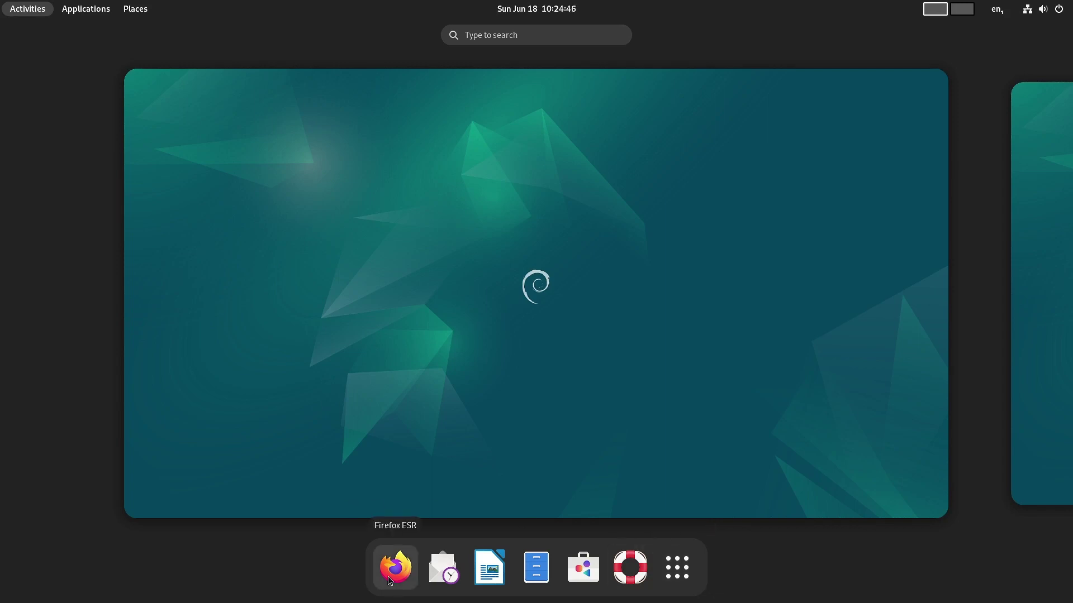
Step: Examine the installed applications by category, including Office, System Tools and Utilities, and the folder shortcuts offered under Places
click(30, 12)
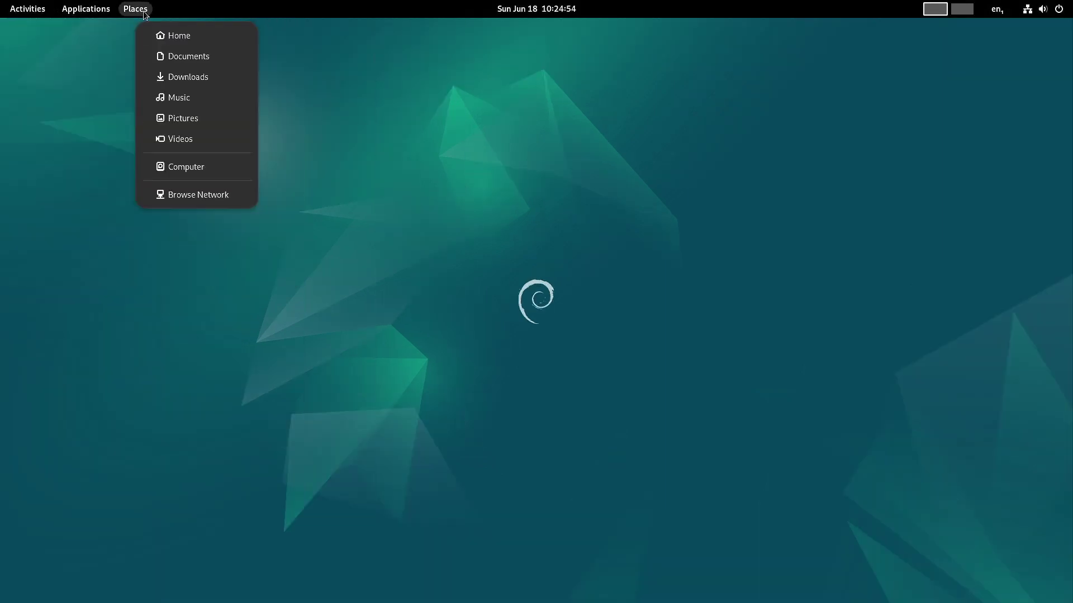
mouse_move(78, 5)
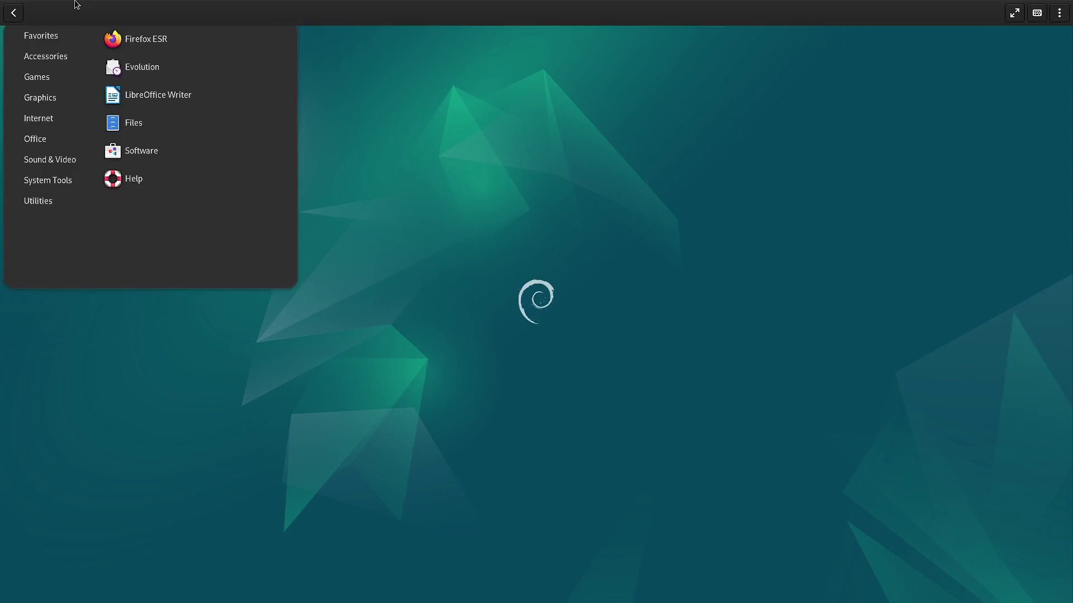
click(309, 87)
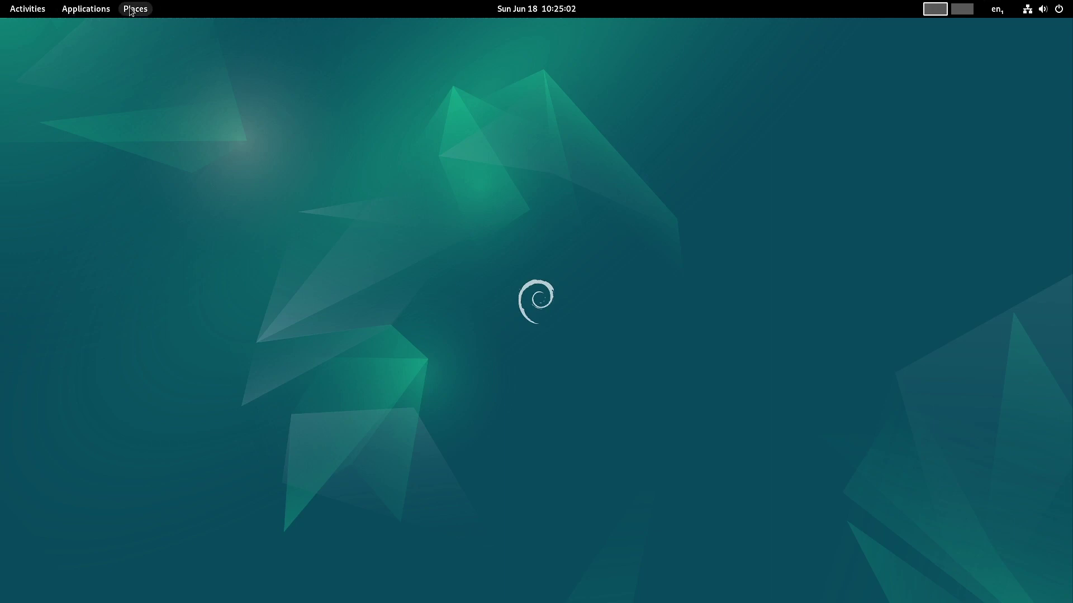
click(78, 9)
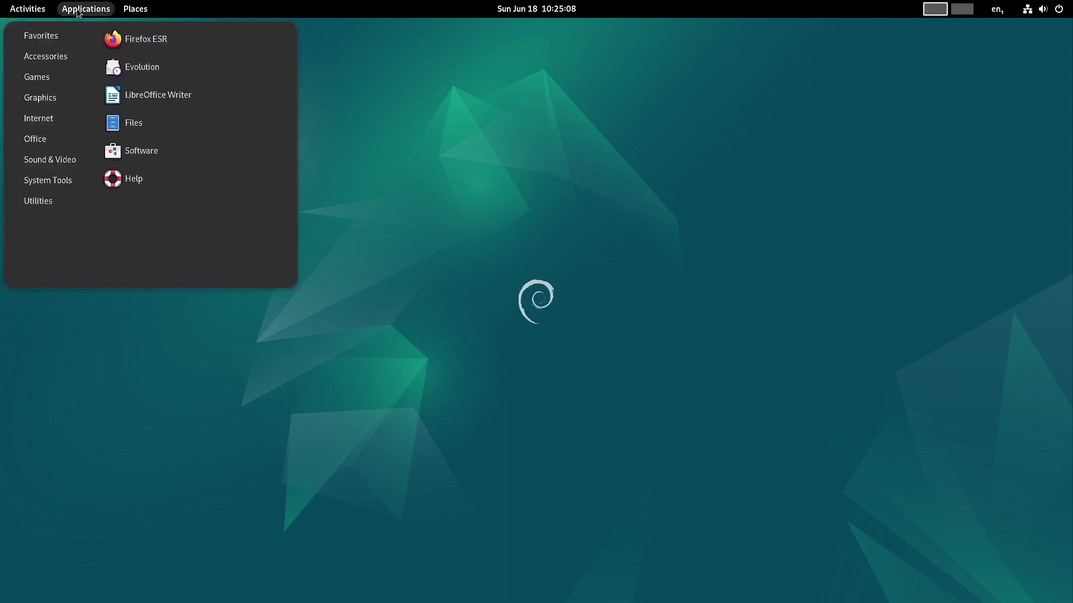
click(77, 9)
click(79, 10)
mouse_move(39, 166)
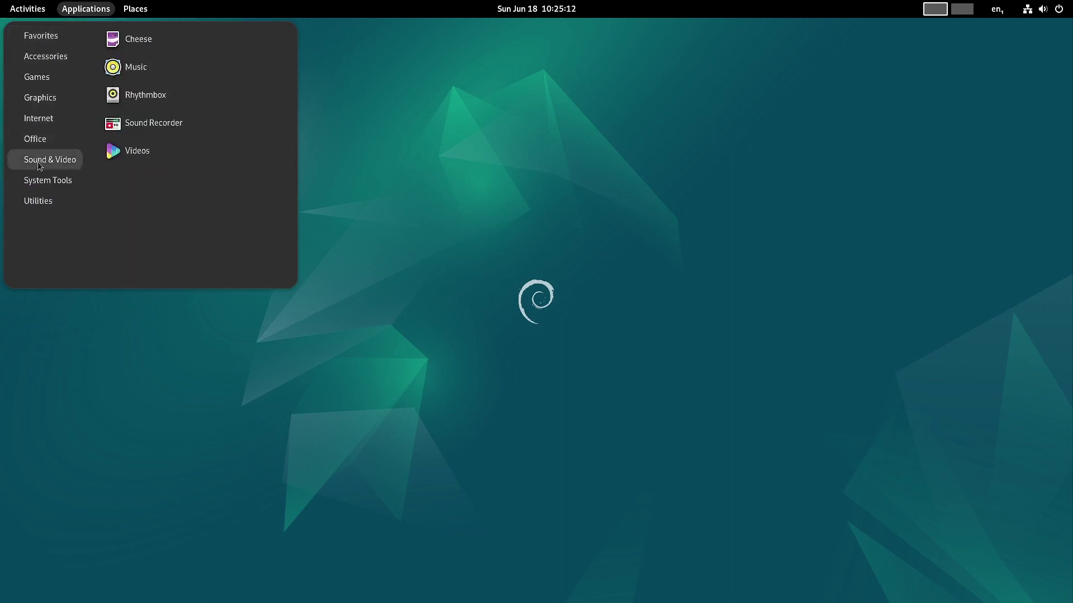
mouse_move(53, 54)
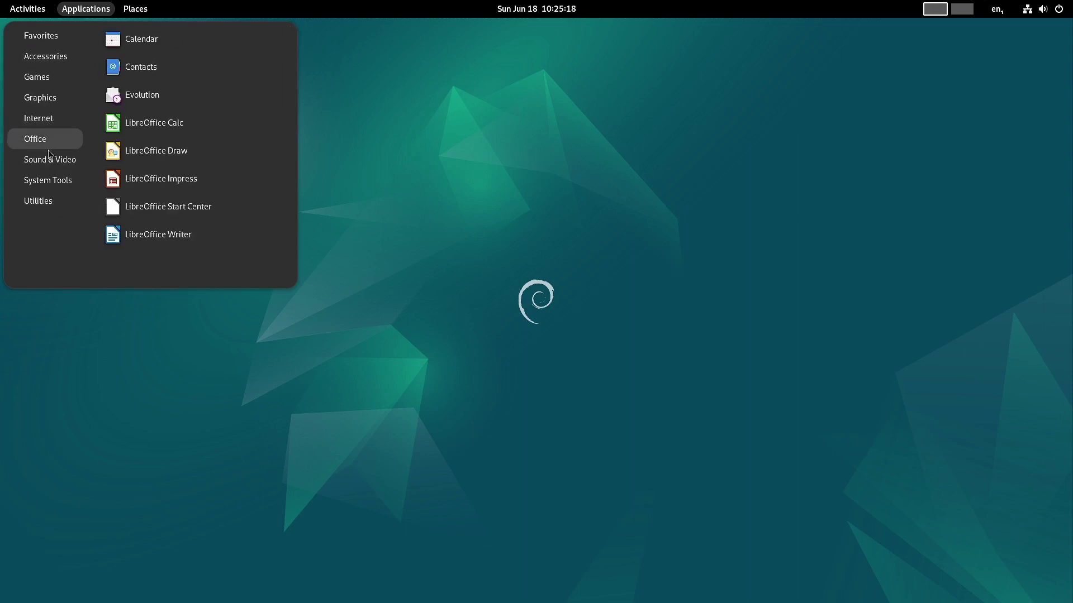
mouse_move(52, 184)
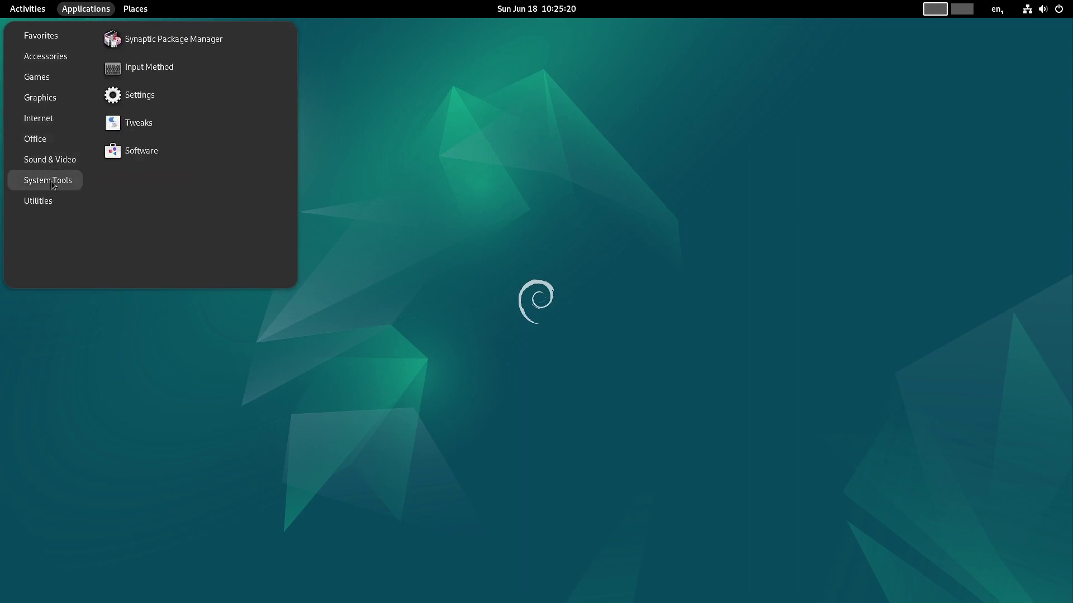
mouse_move(52, 203)
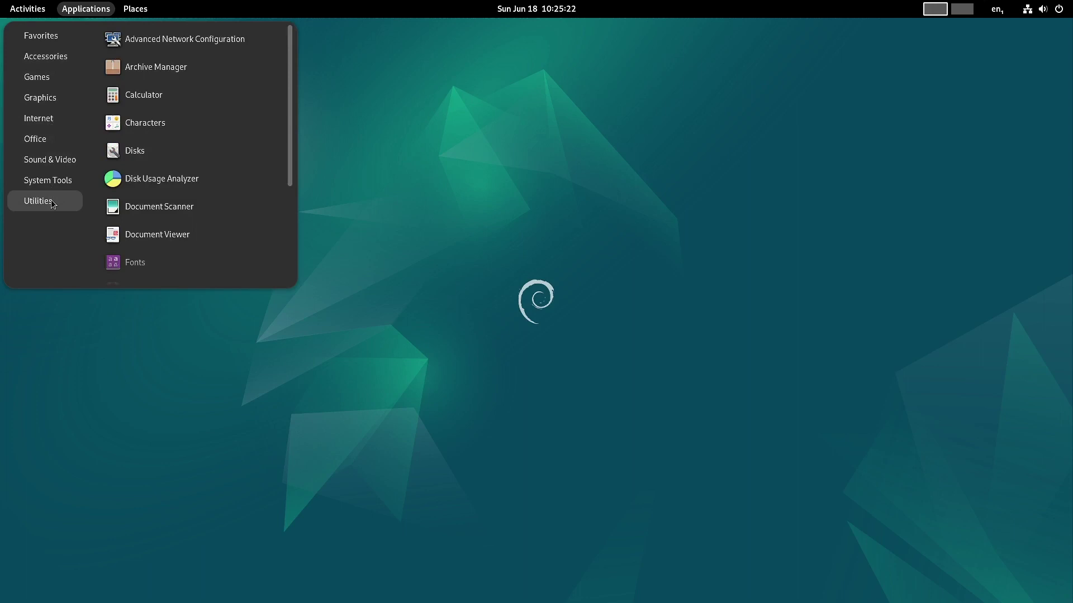
click(140, 9)
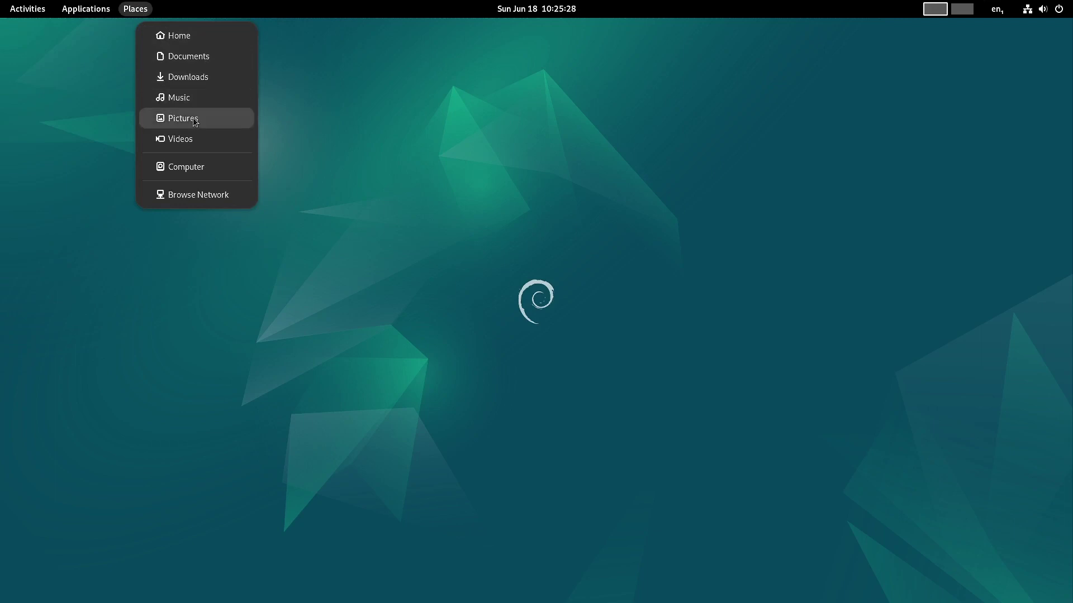
click(524, 200)
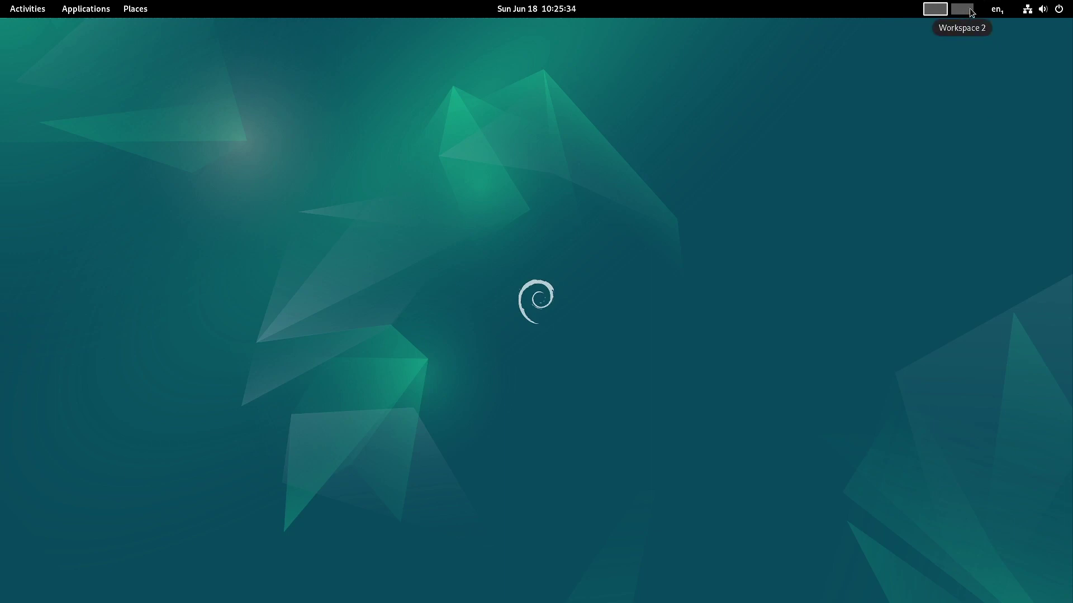
Step: Review the available keyboard layouts and the desktop's quick settings for sound, network and power
click(1004, 10)
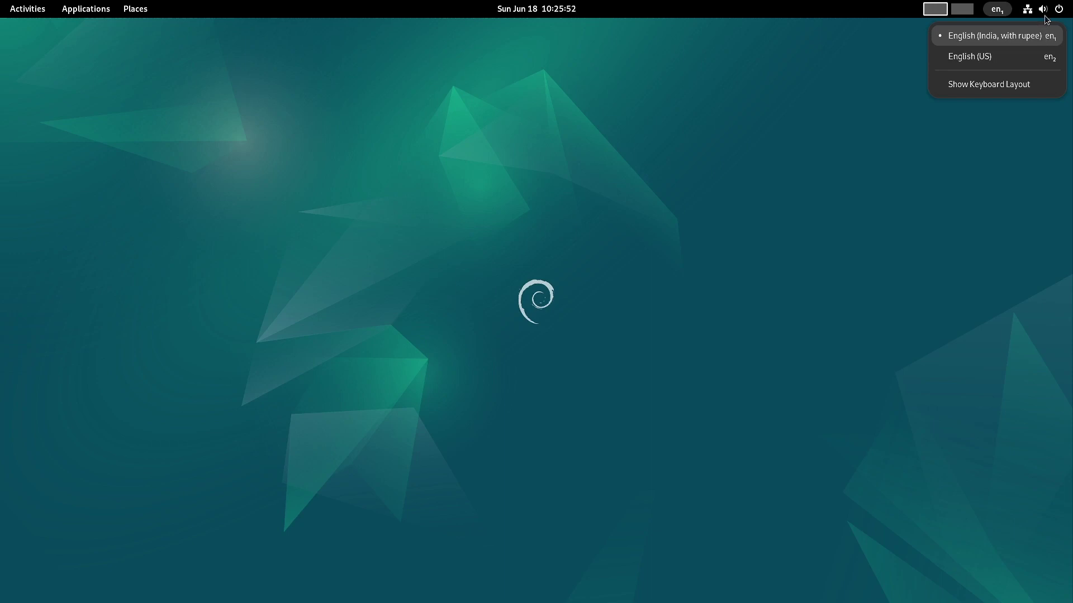
mouse_move(1040, 11)
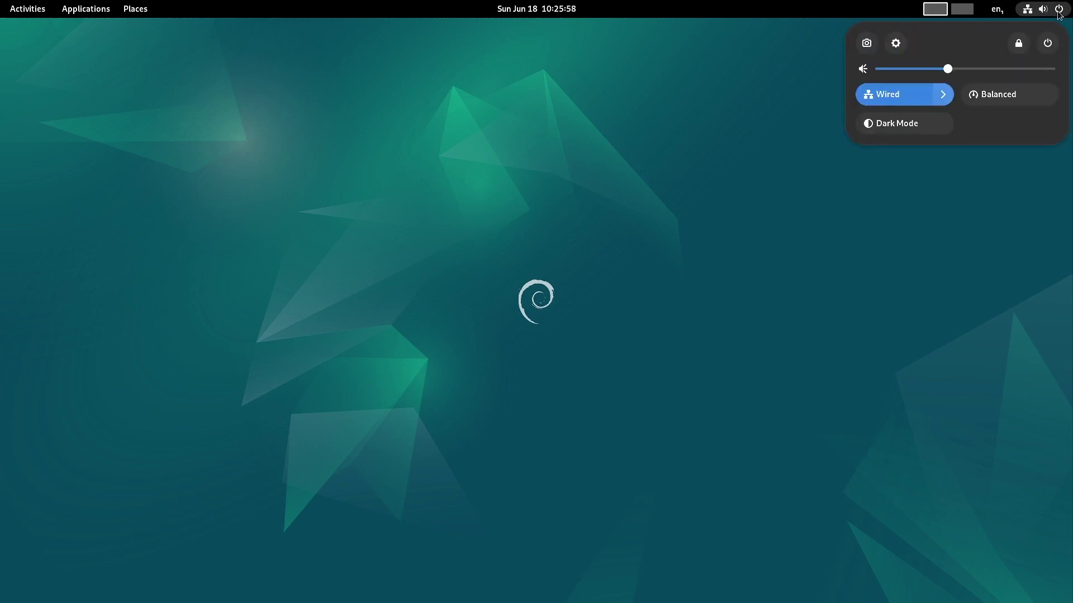
click(809, 270)
Step: Launch Firefox ESR and look at the desktop calendar and notifications while it loads
click(13, 11)
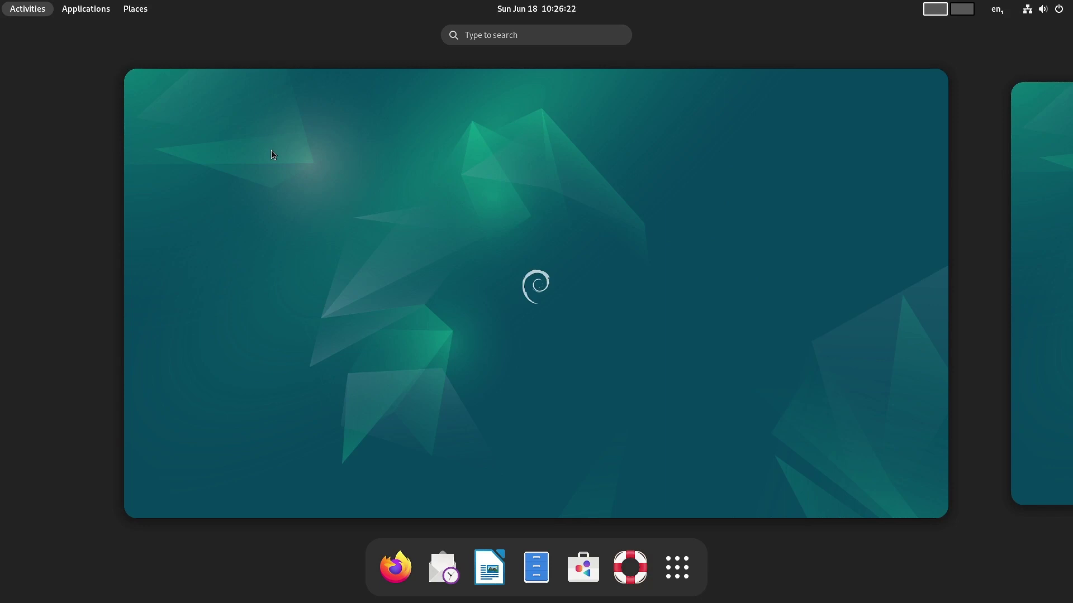
click(395, 566)
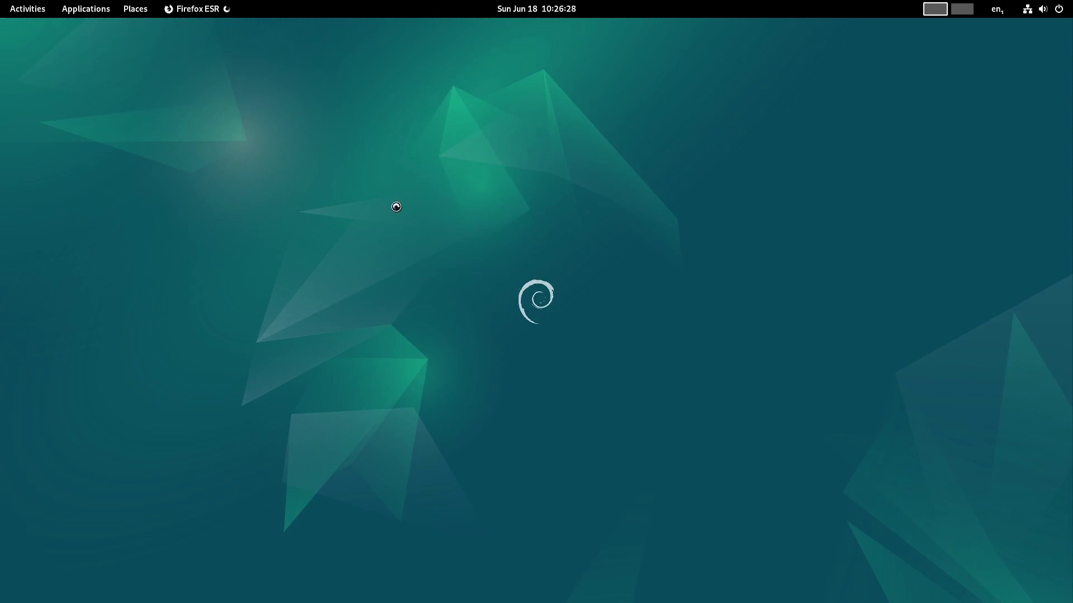
click(552, 7)
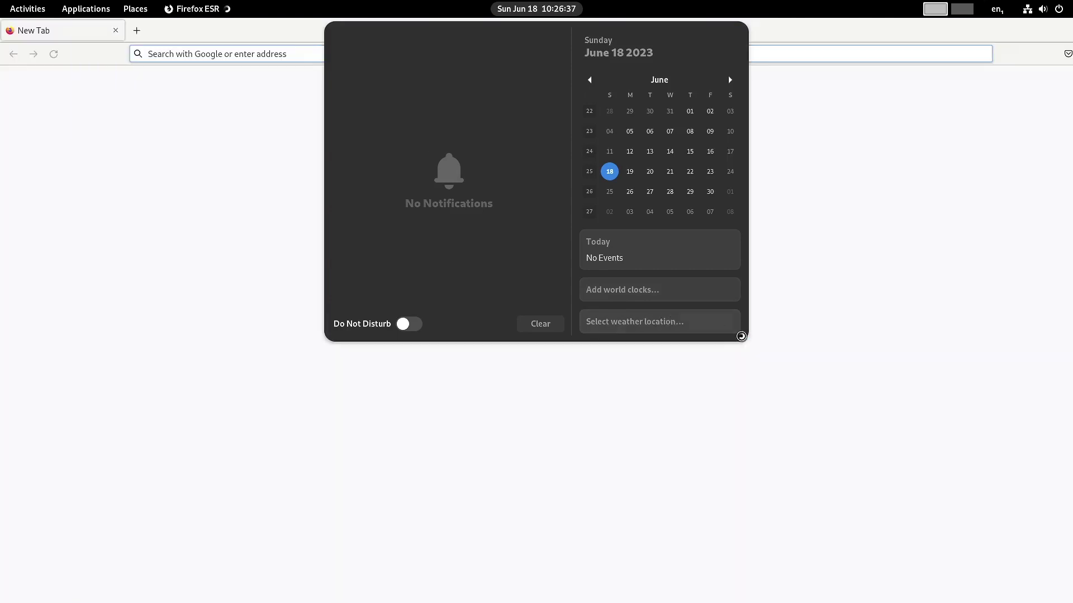
mouse_move(761, 1)
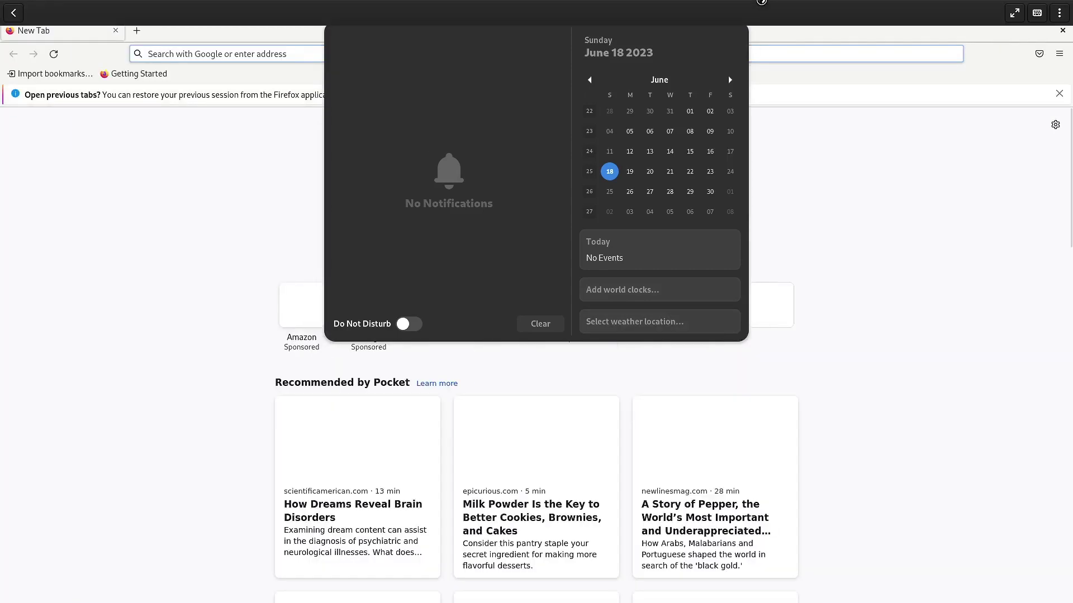
click(1063, 57)
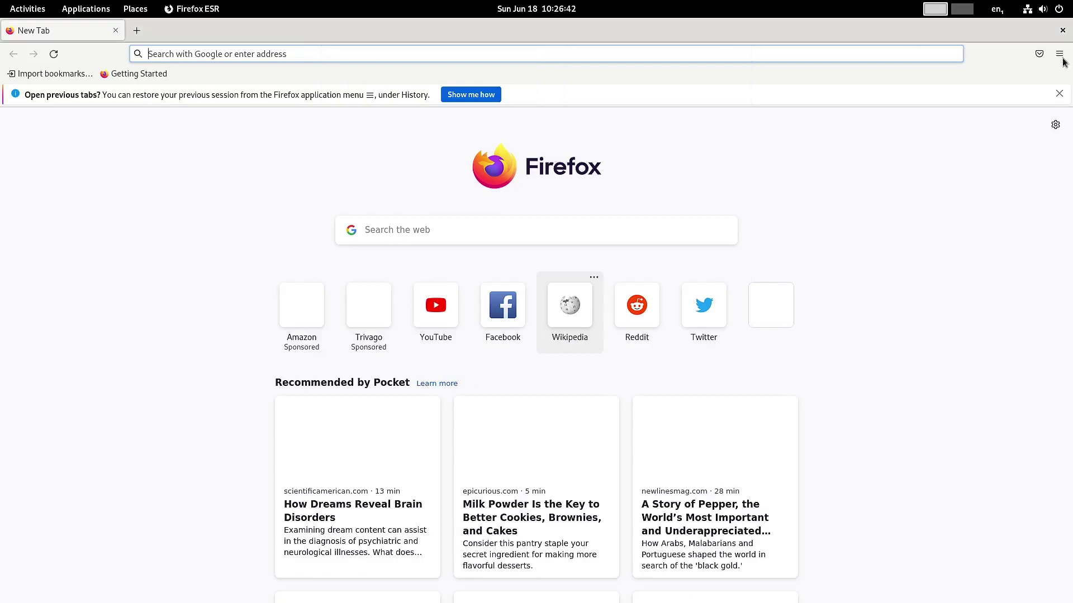
Step: Check the installed Firefox version in the About Mozilla Firefox window and close that window
click(1059, 55)
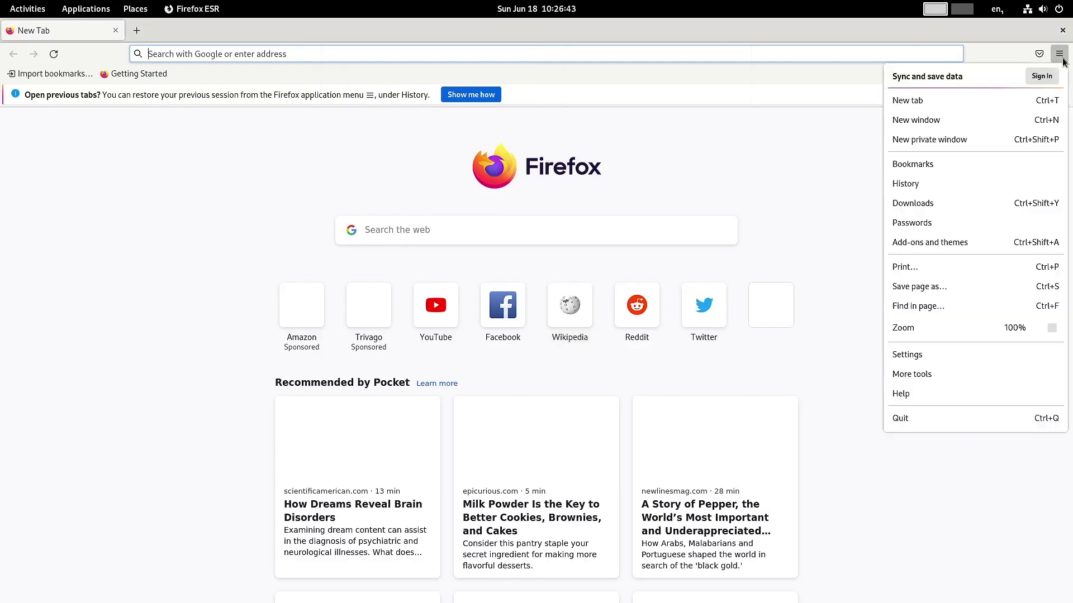
click(937, 392)
click(920, 202)
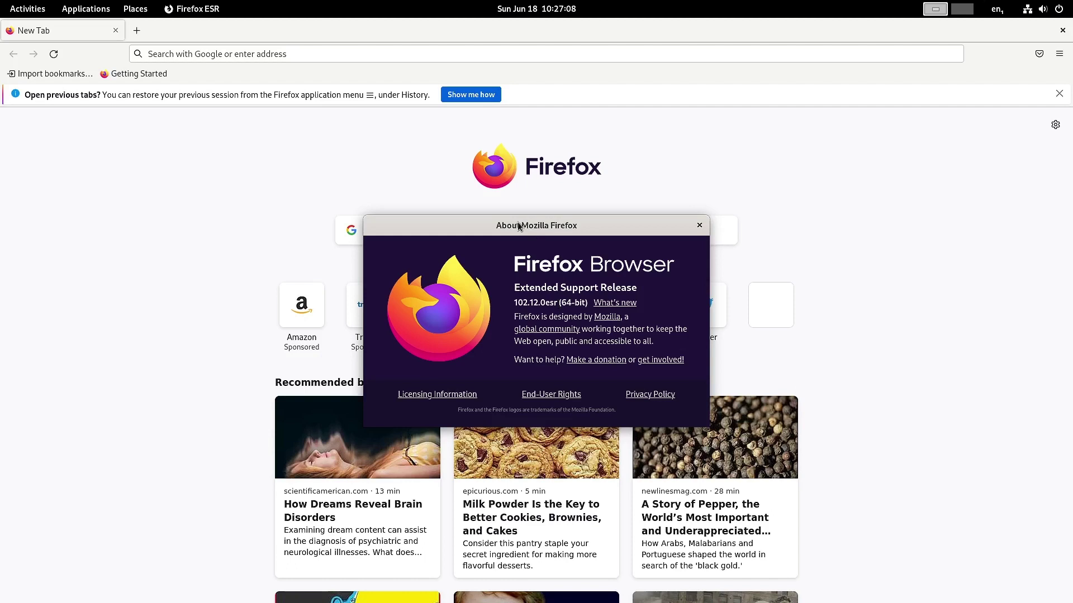
click(698, 225)
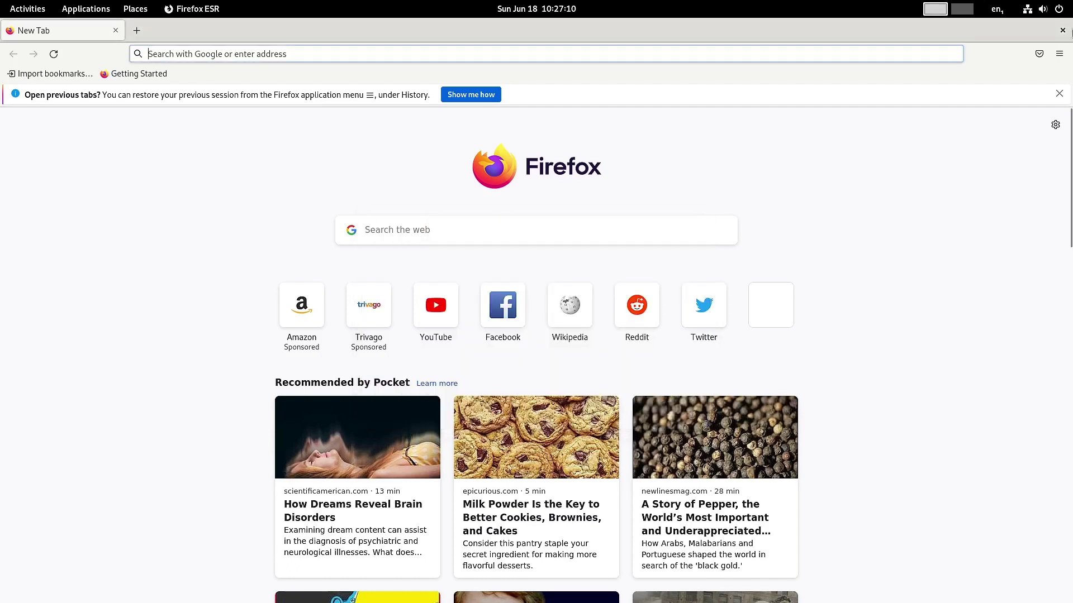
Step: Close Firefox and launch Evolution and the Files file manager
click(1062, 31)
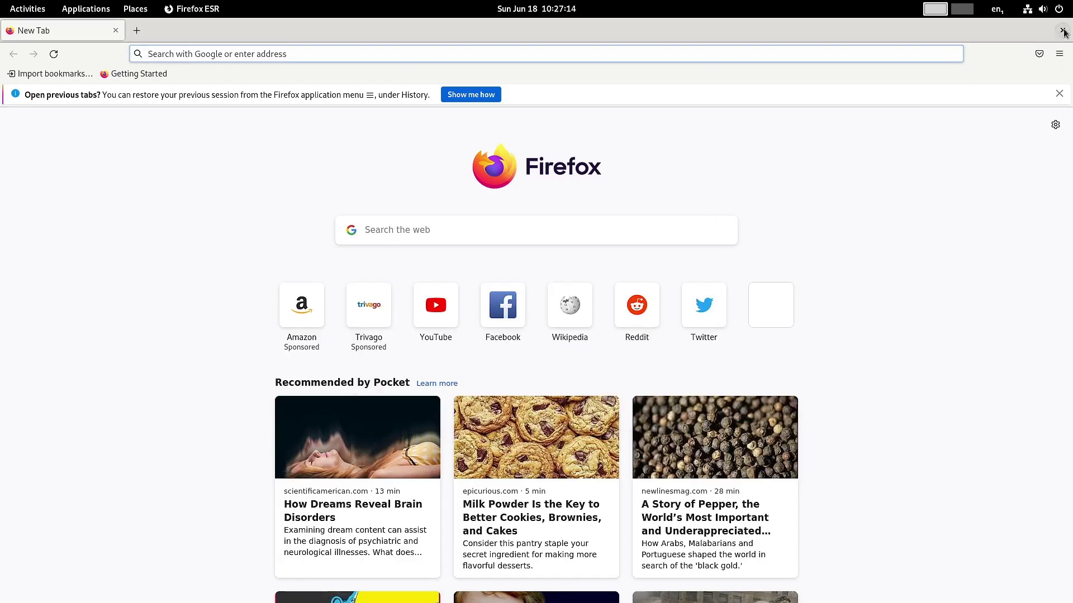
click(22, 11)
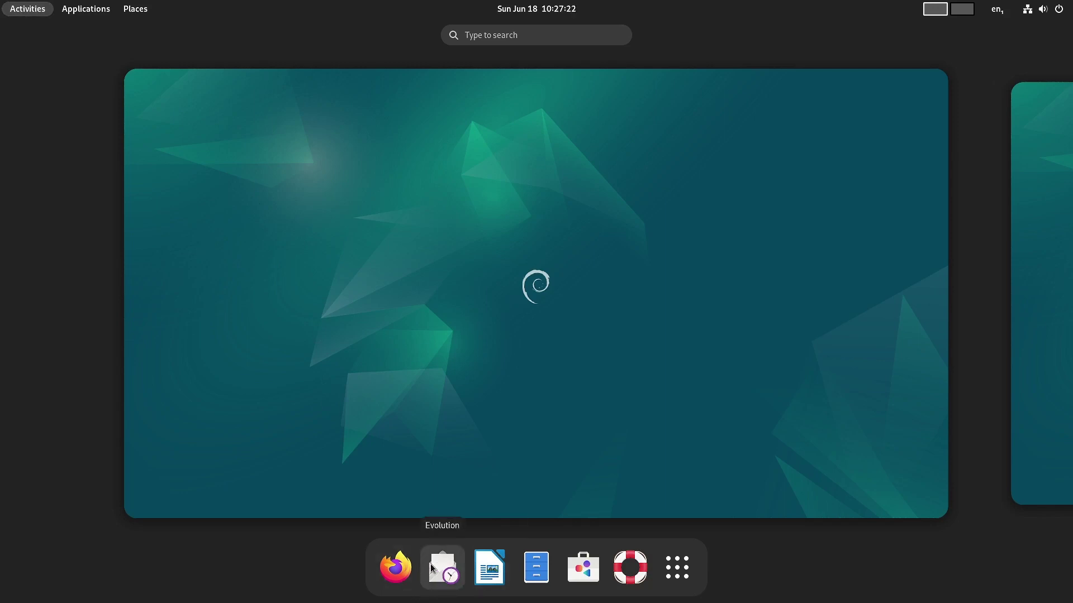
click(437, 566)
click(30, 9)
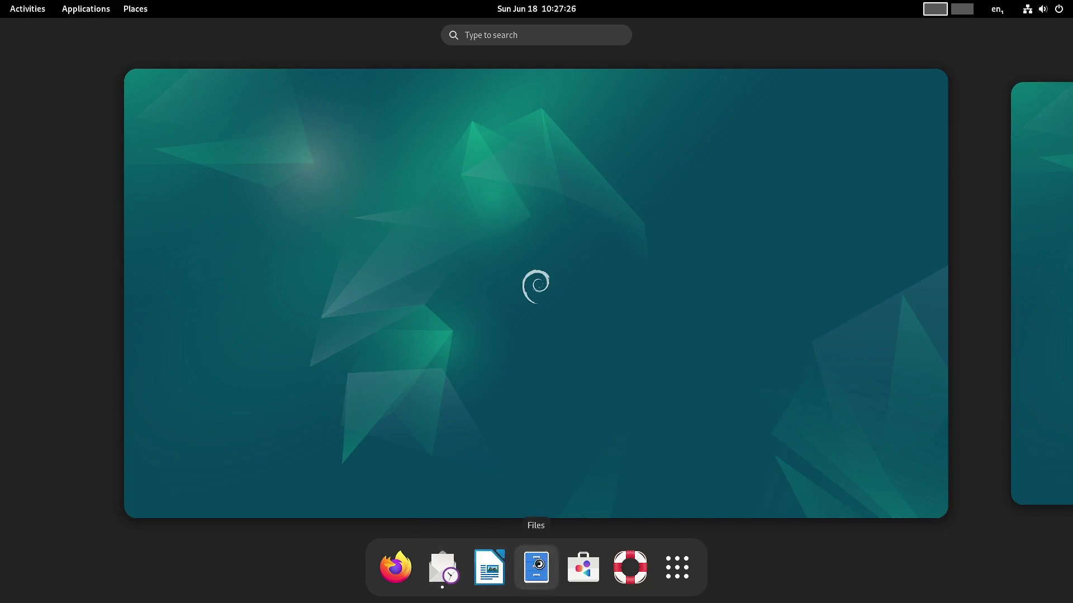
click(591, 235)
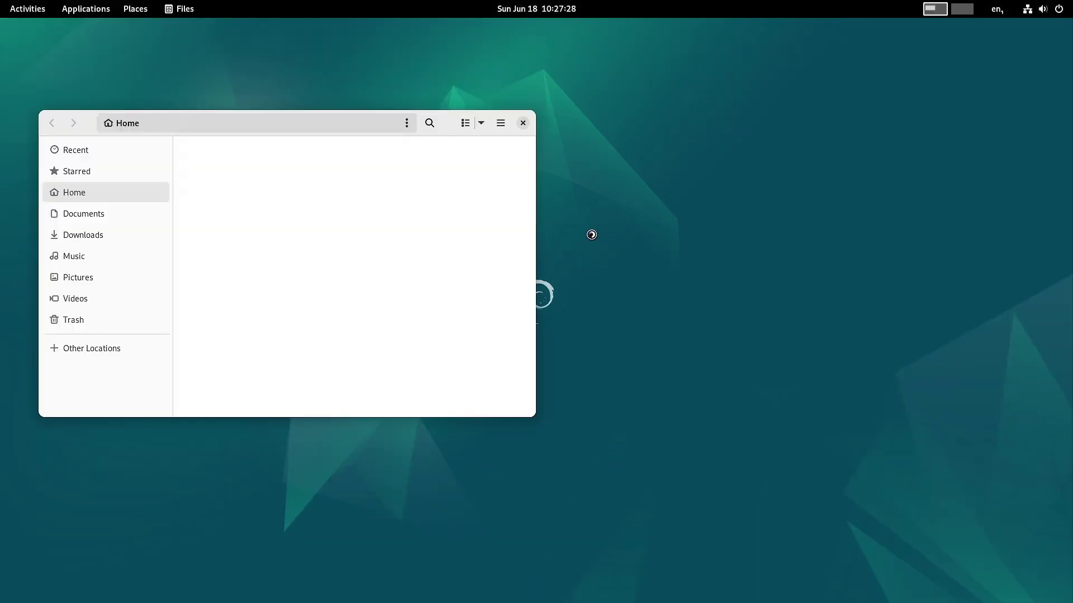
Step: Move Evolution's Welcome assistant clear of the Files window and cancel it
click(500, 123)
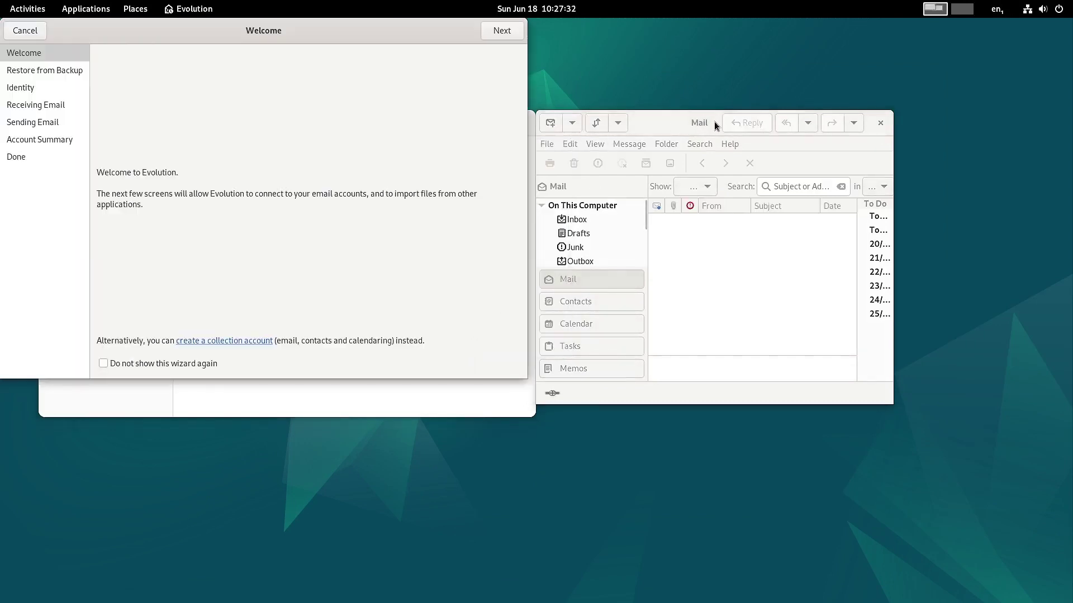
drag(383, 26, 797, 208)
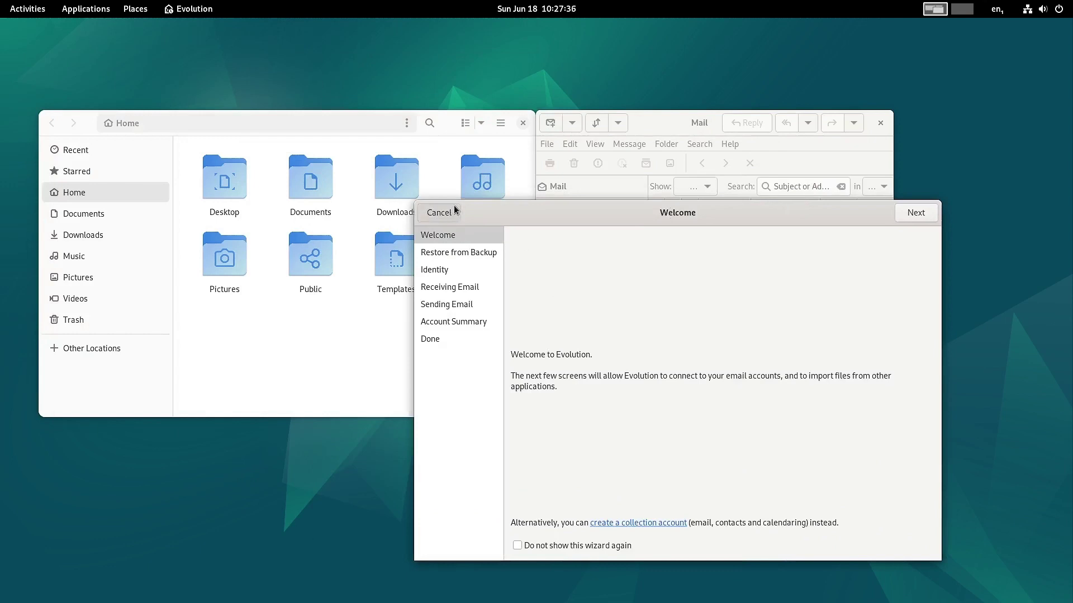
click(441, 213)
Step: Check the versions of Files and Evolution in their About windows, closing Files before turning to Evolution
click(500, 123)
click(489, 343)
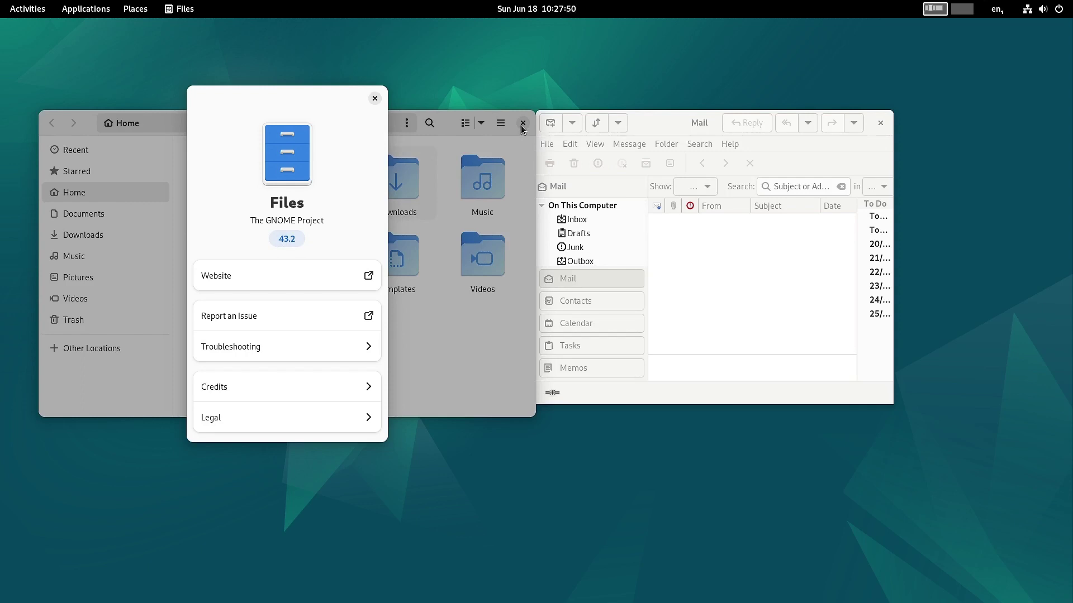
click(375, 98)
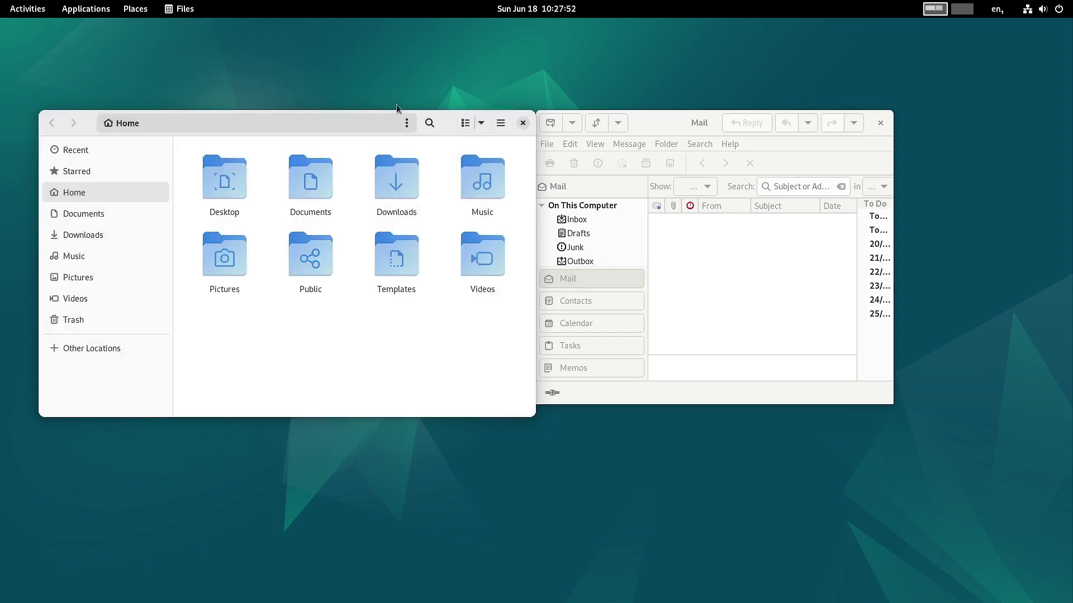
click(523, 123)
click(729, 144)
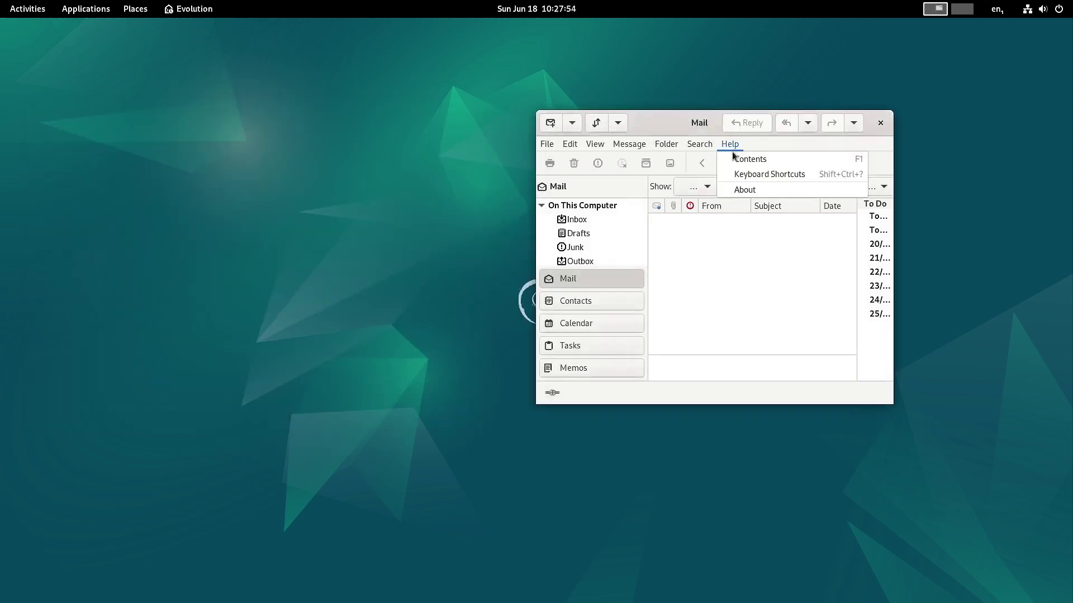
click(749, 190)
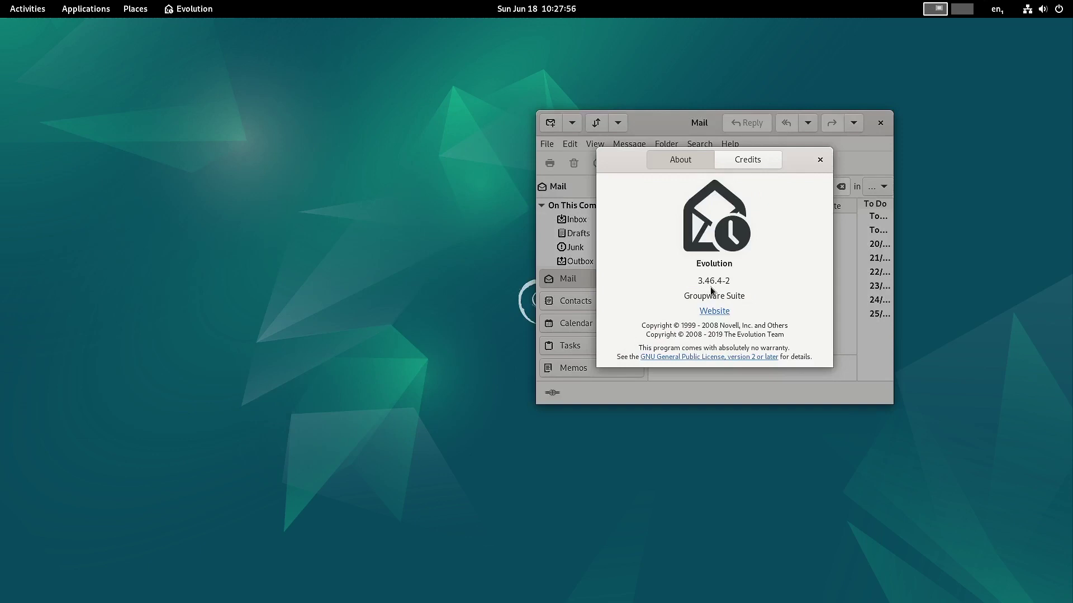
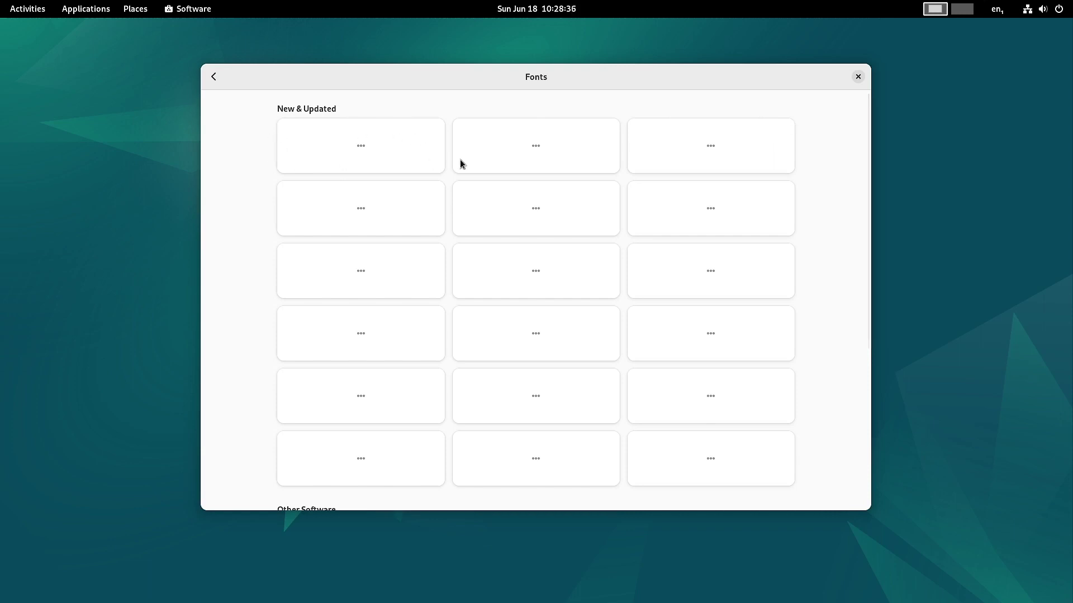
Step: Leave the Fonts category in Software and look into the Create and Work categories, returning to the Explore page
click(212, 77)
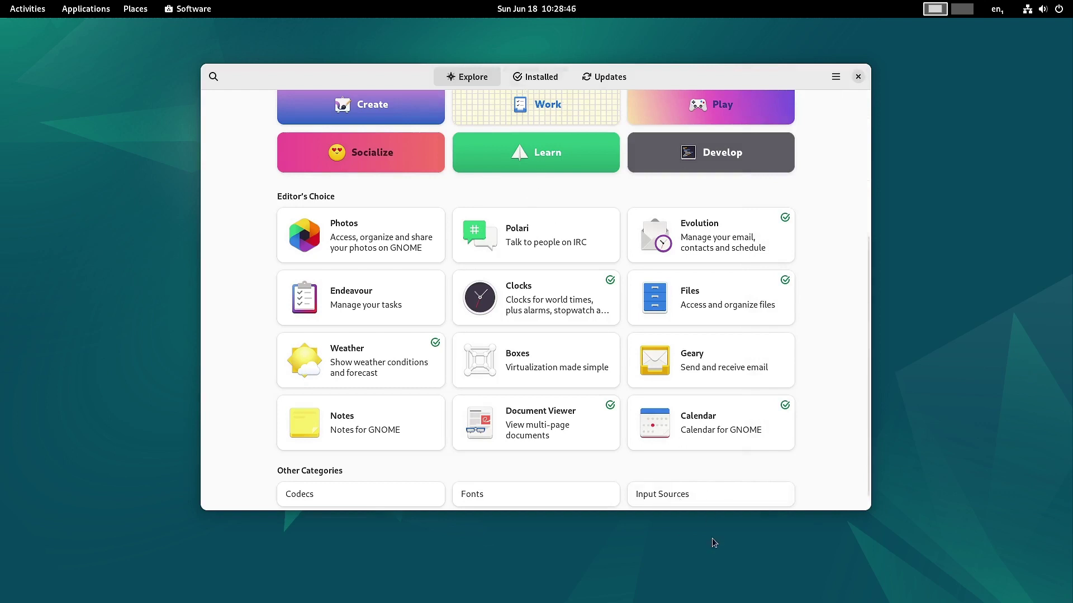
click(393, 107)
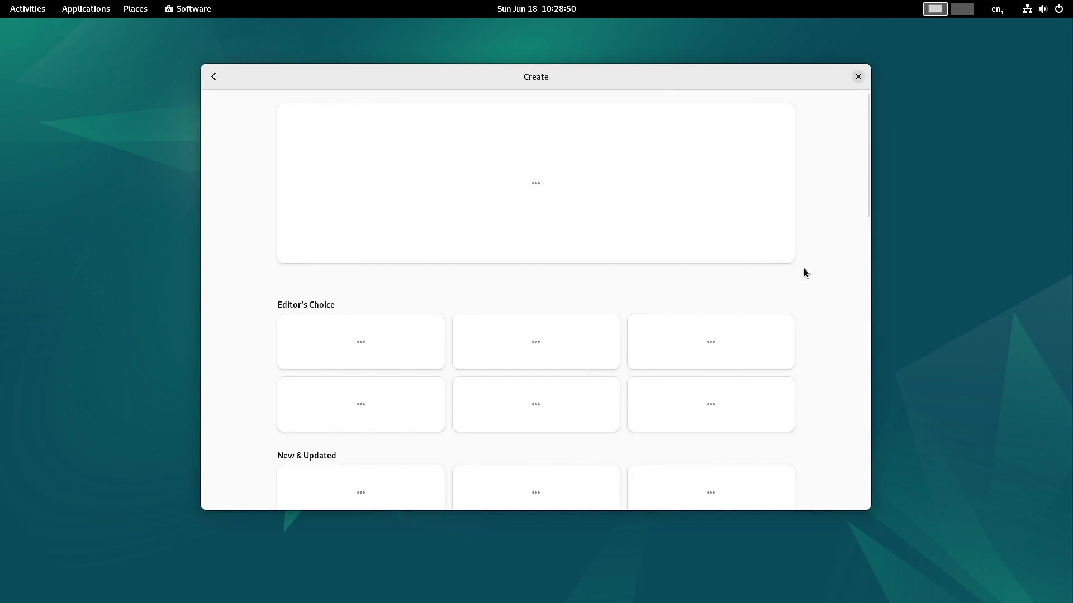
click(214, 81)
click(560, 108)
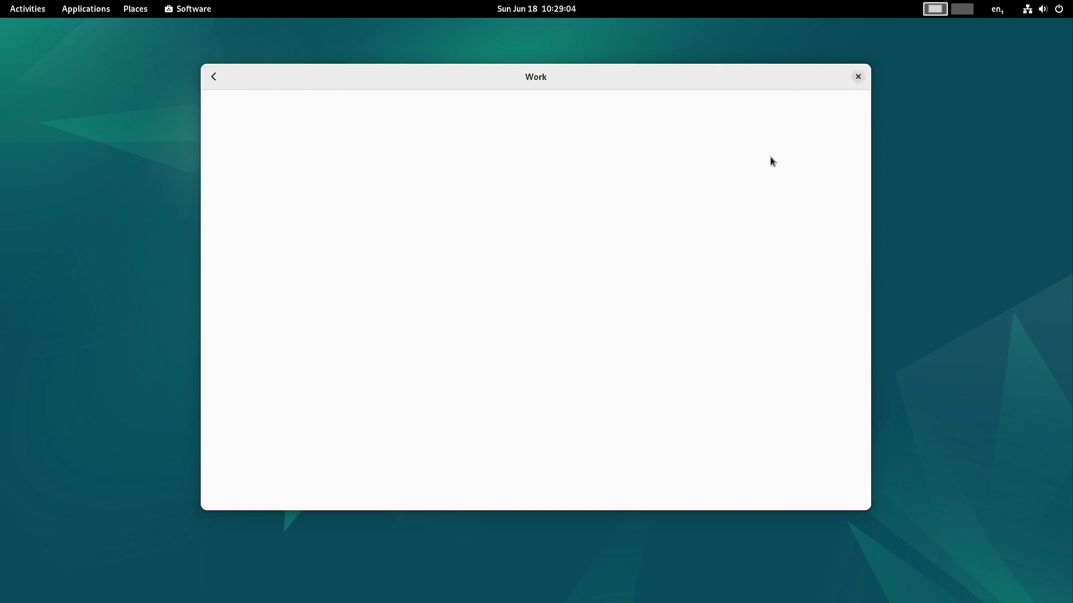
click(214, 76)
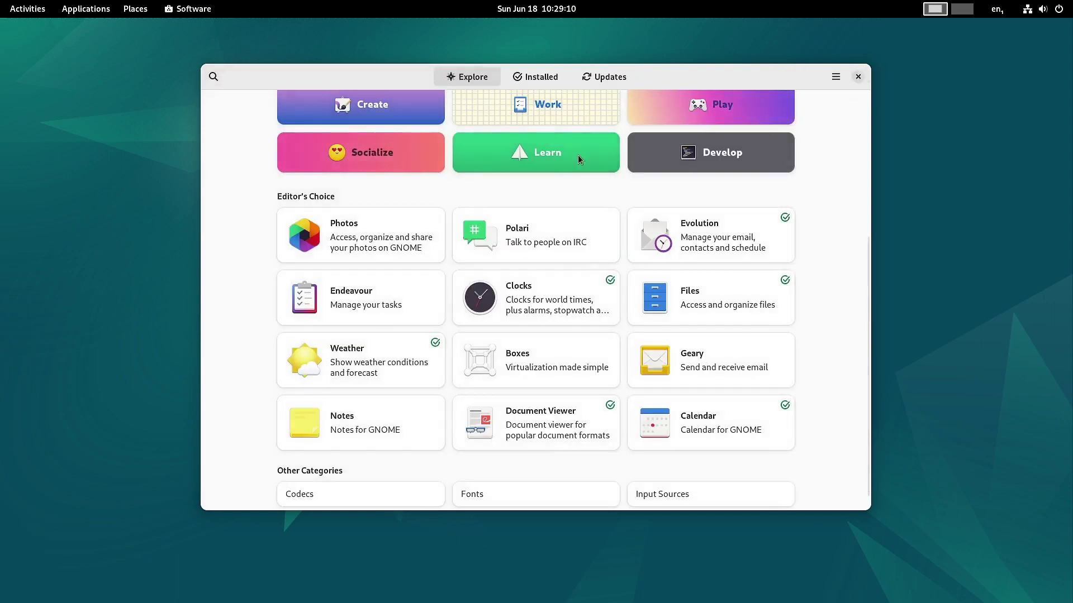
Step: Browse the featured applications banner on Software's Explore page in both directions
scroll(832, 273, up, 5)
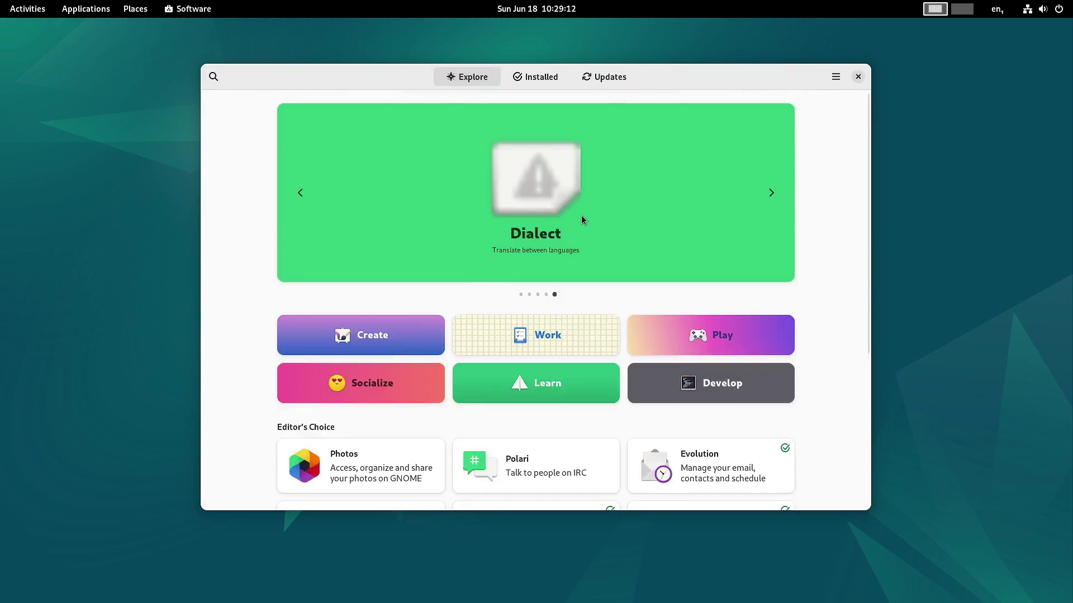
click(302, 193)
click(301, 193)
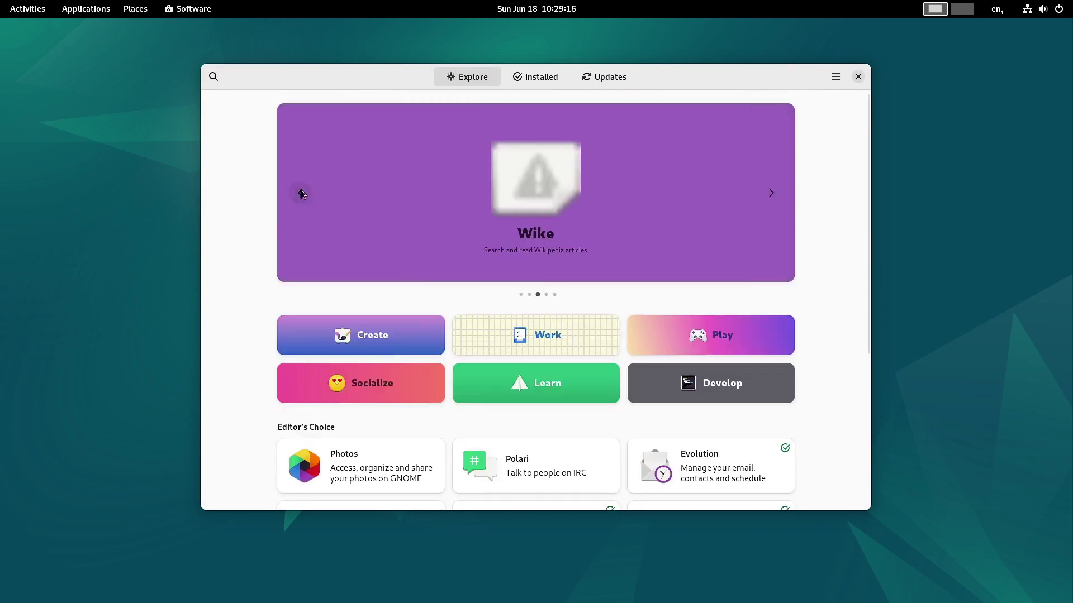
click(301, 193)
click(301, 194)
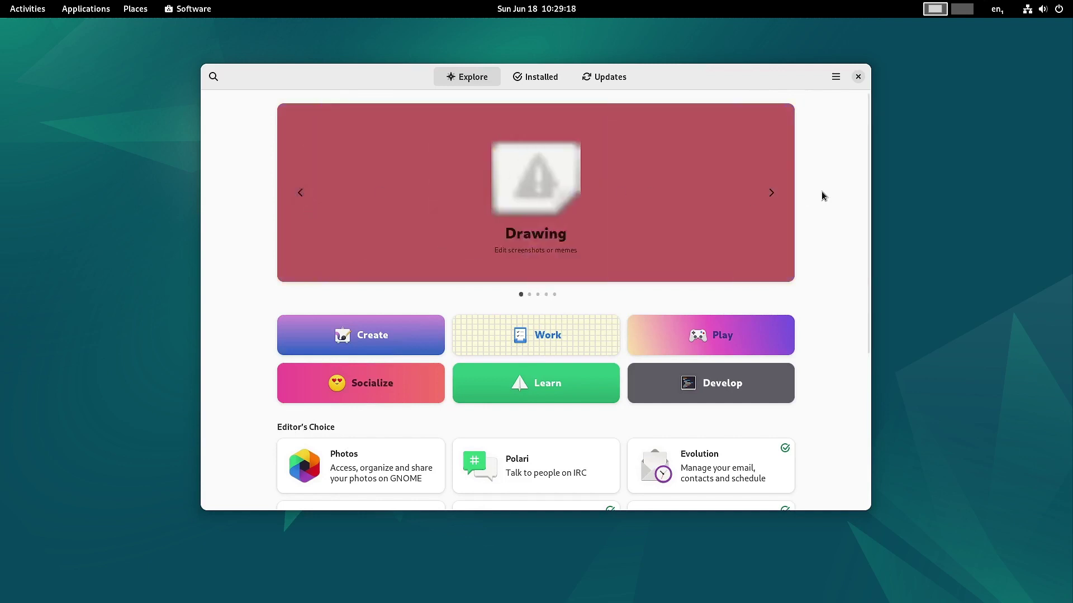
click(773, 193)
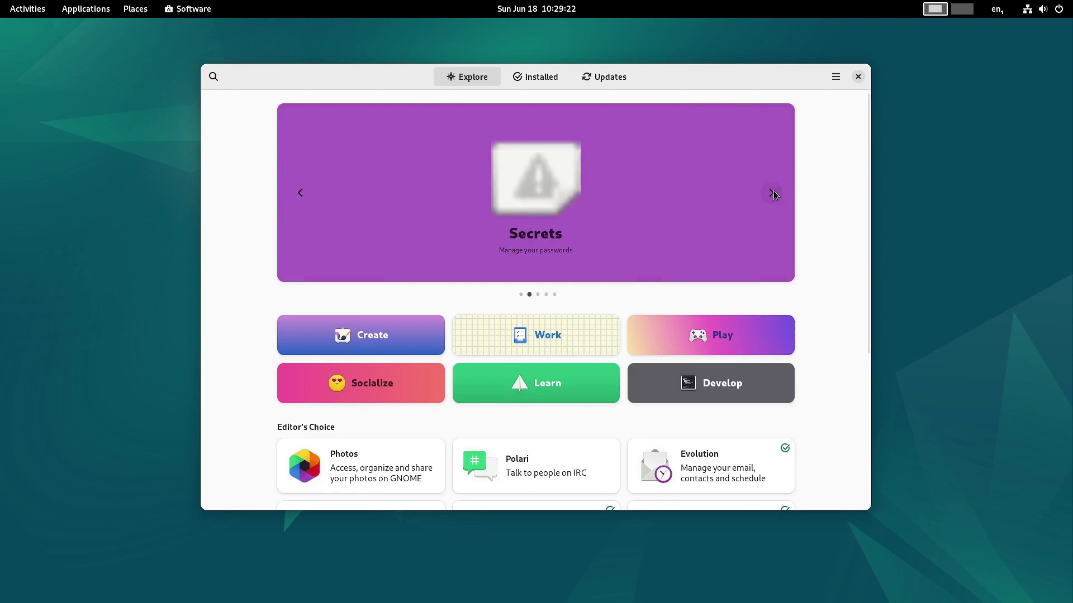
click(773, 193)
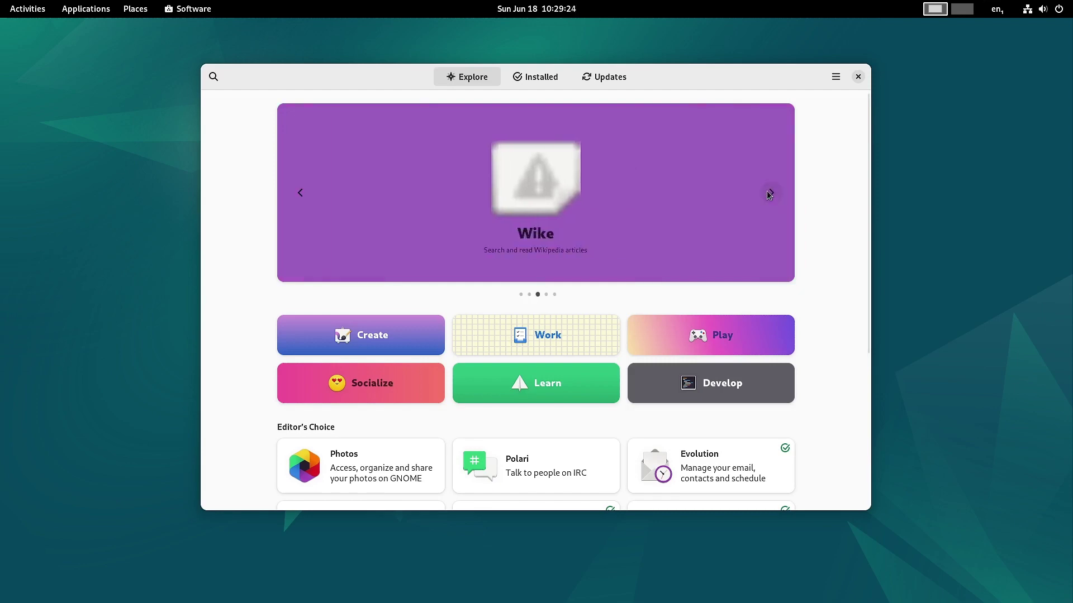
Step: Look at the available updates and the list of installed applications in Software
click(545, 78)
click(610, 77)
click(537, 77)
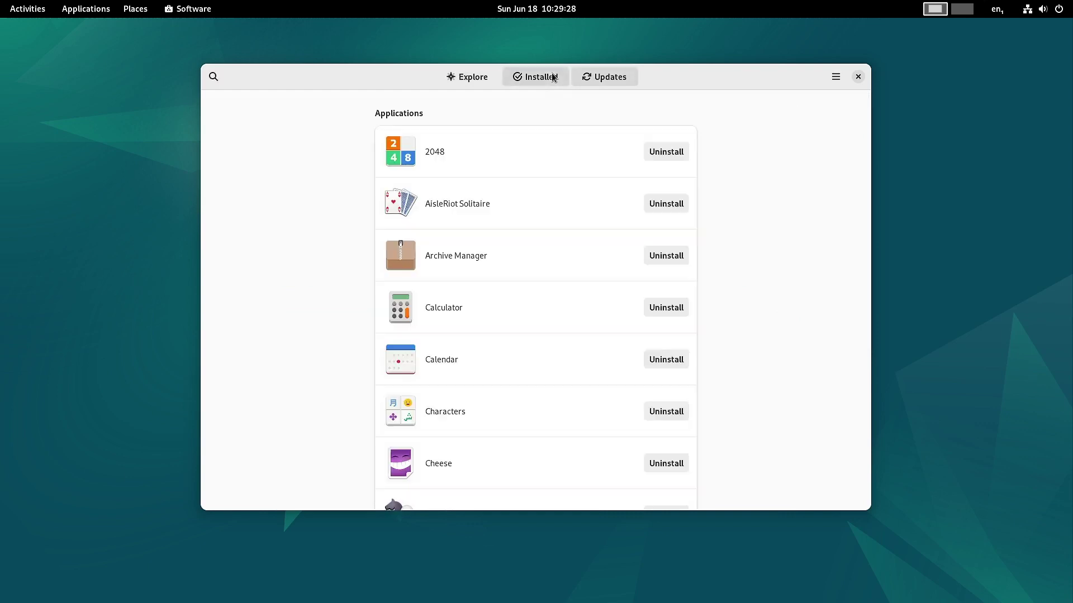
scroll(484, 354, down, 3)
scroll(482, 354, up, 3)
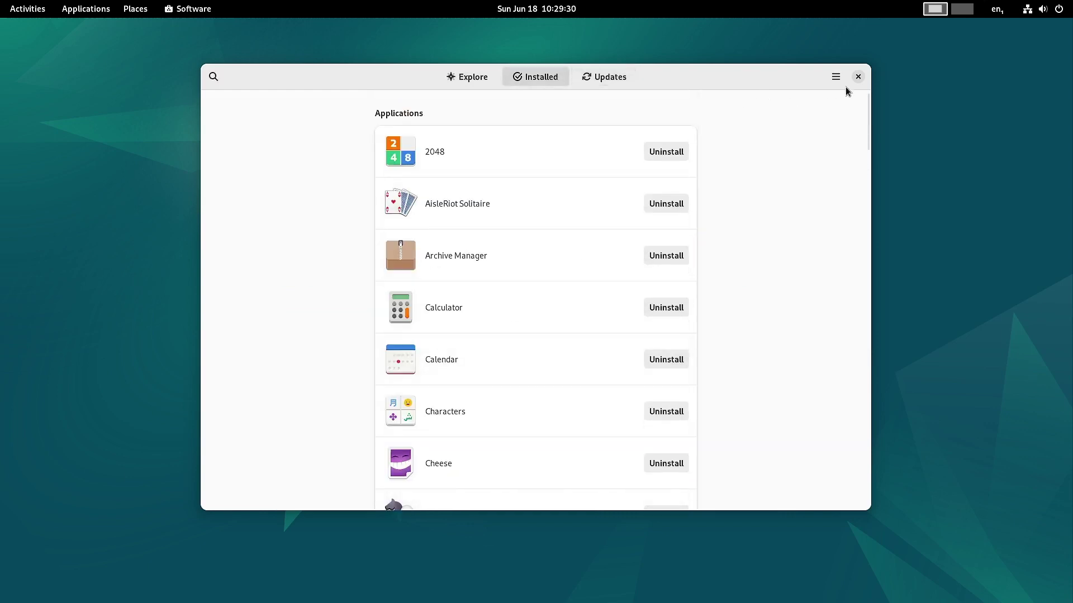
Step: Check the version of Software in its About window and close Software
click(834, 78)
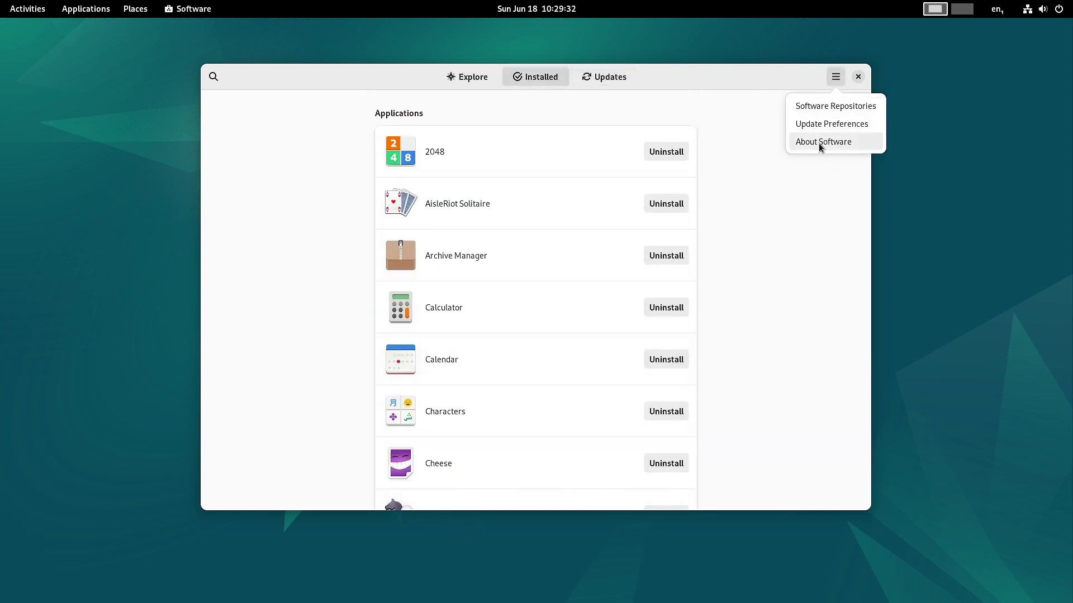
click(819, 142)
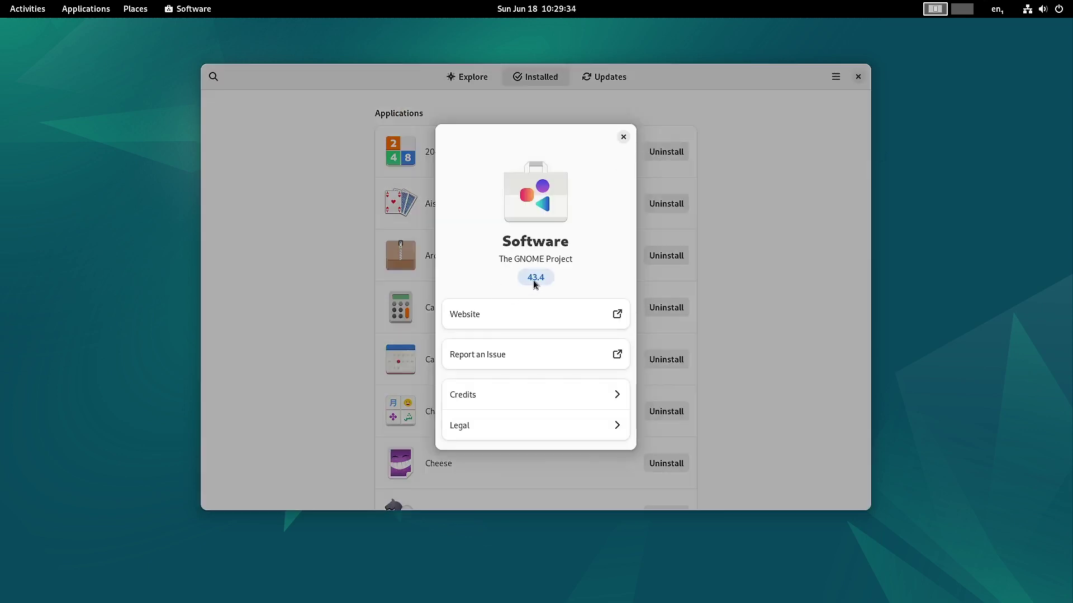
click(623, 137)
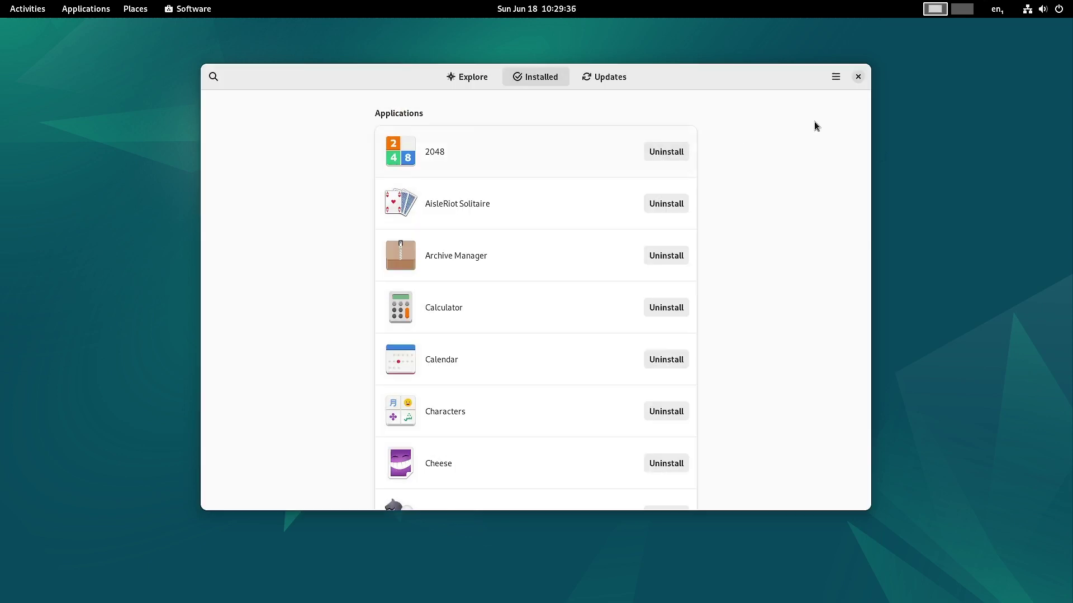
click(858, 78)
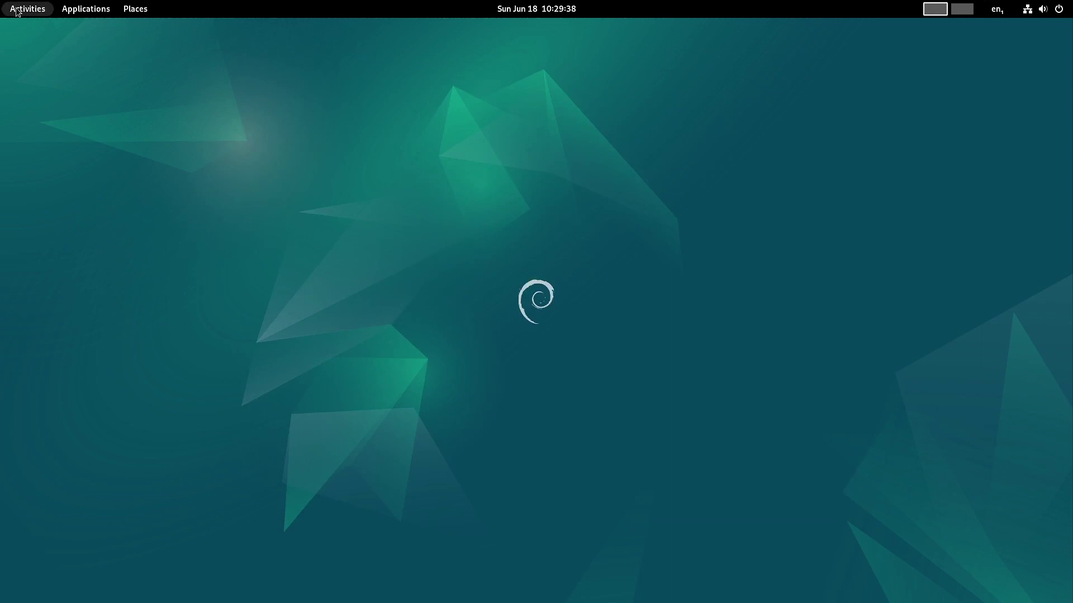
Step: Launch GNOME Help, view the All Help Documents list and return to the GNOME Help start page
click(18, 9)
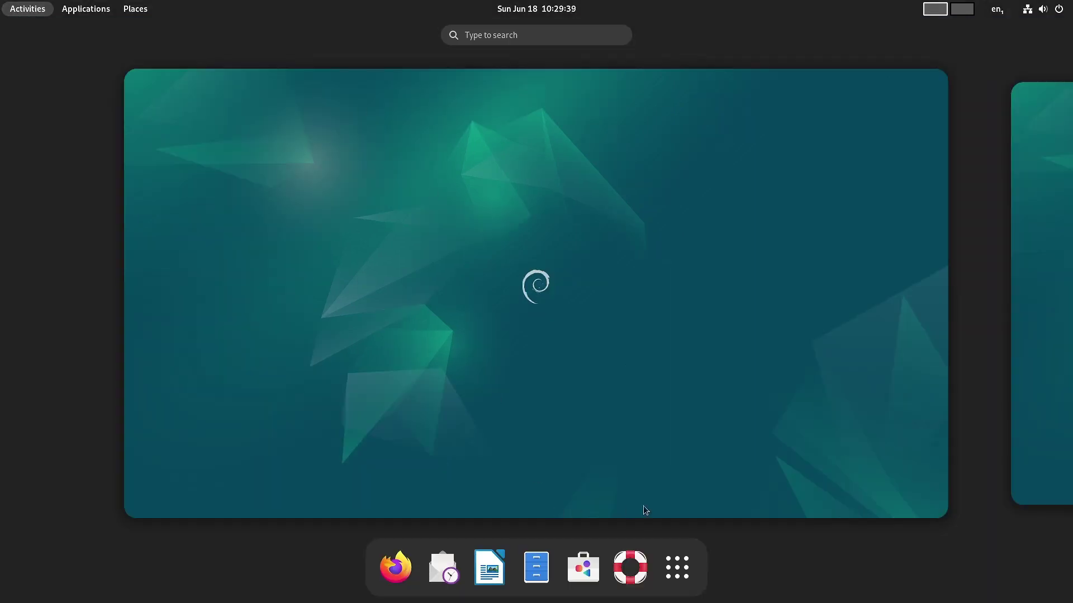
click(629, 567)
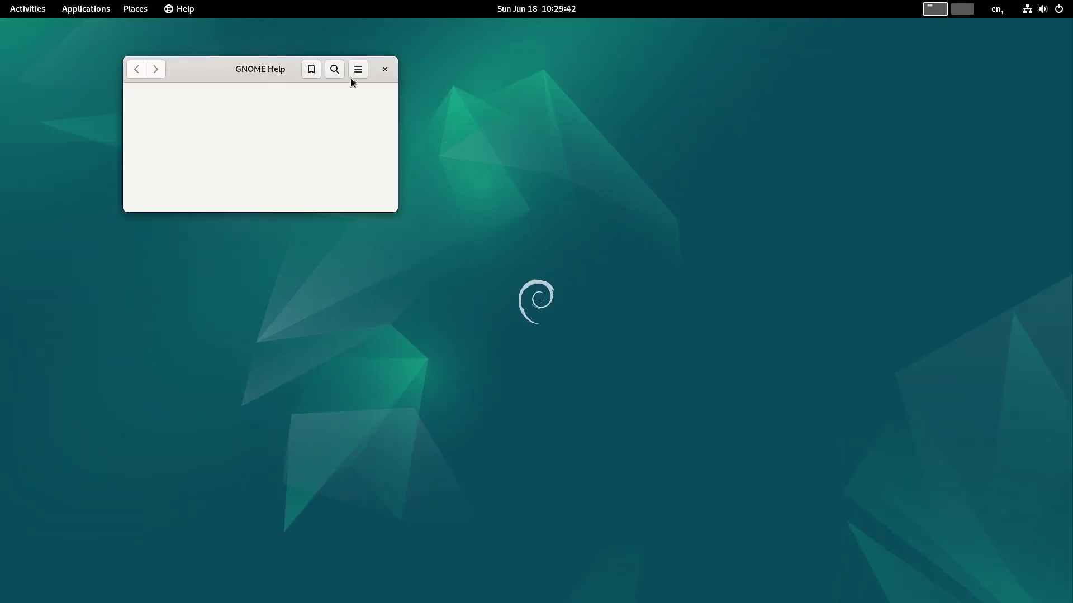
click(358, 70)
click(299, 191)
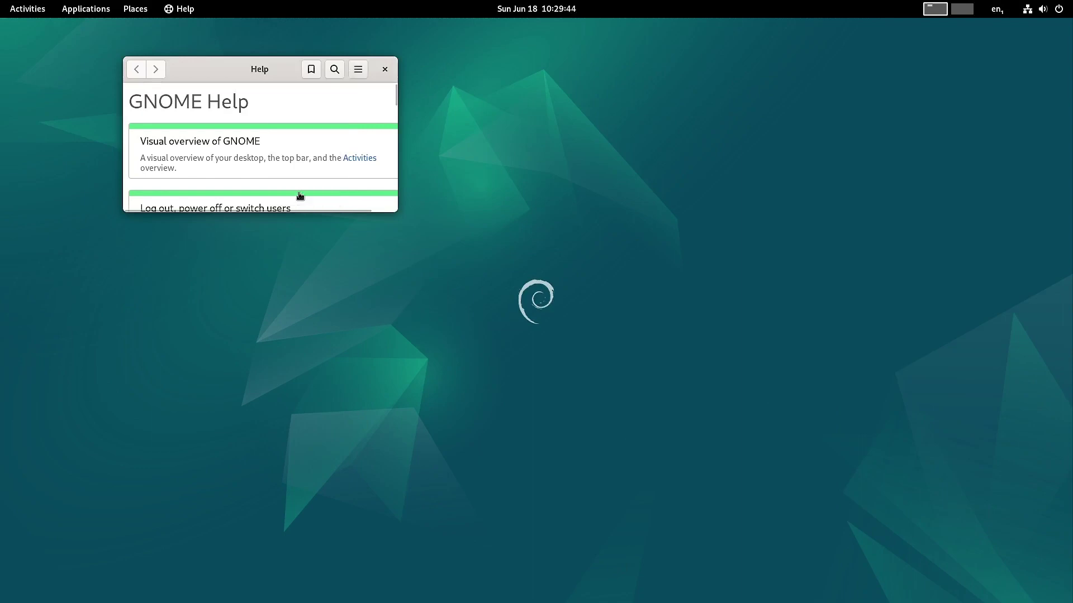
double_click(224, 69)
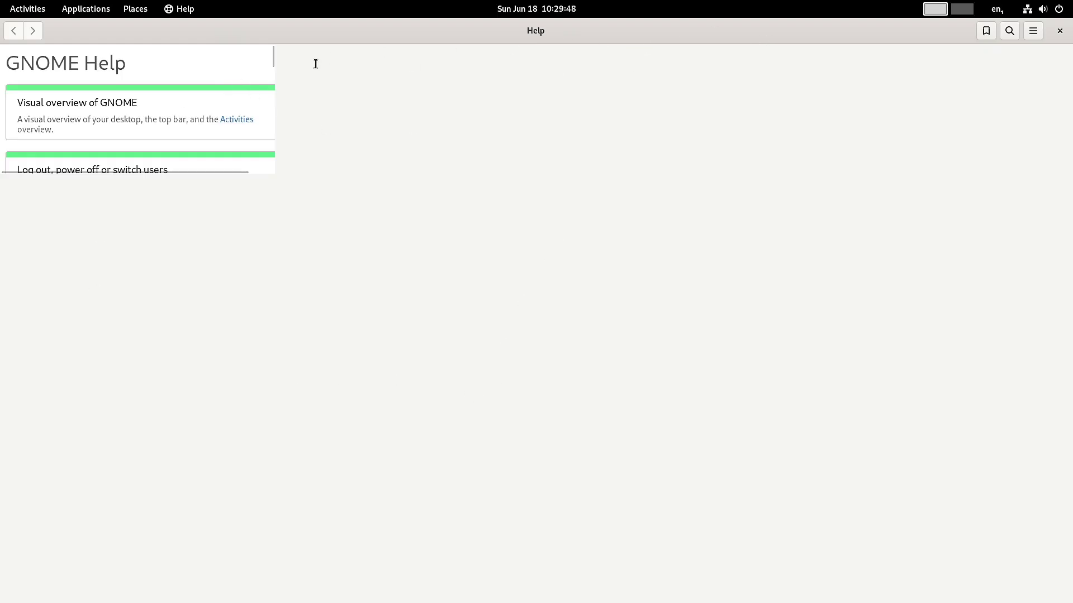
double_click(601, 36)
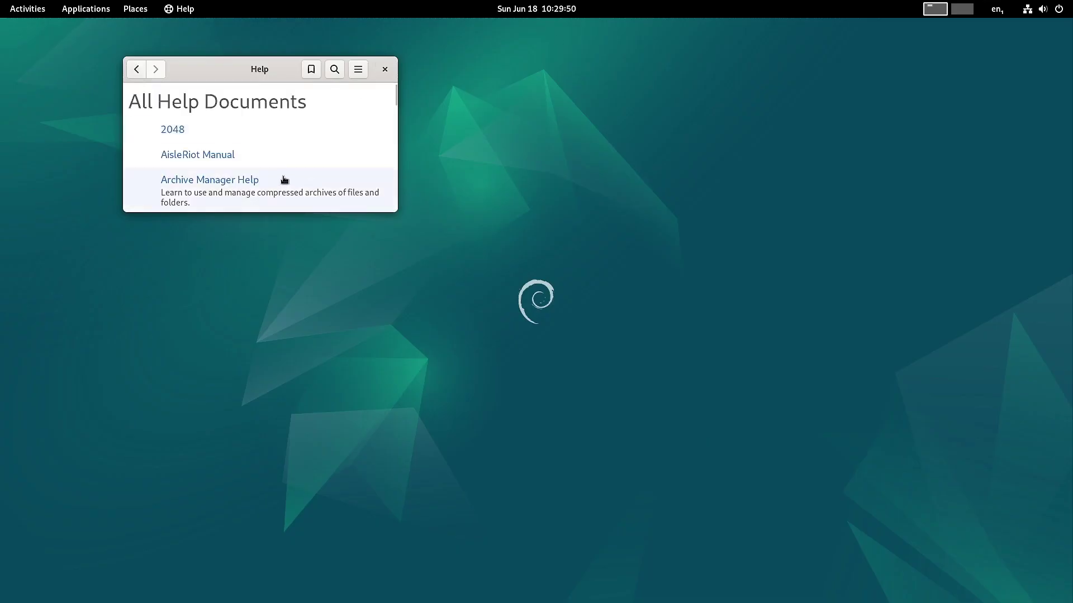
click(136, 69)
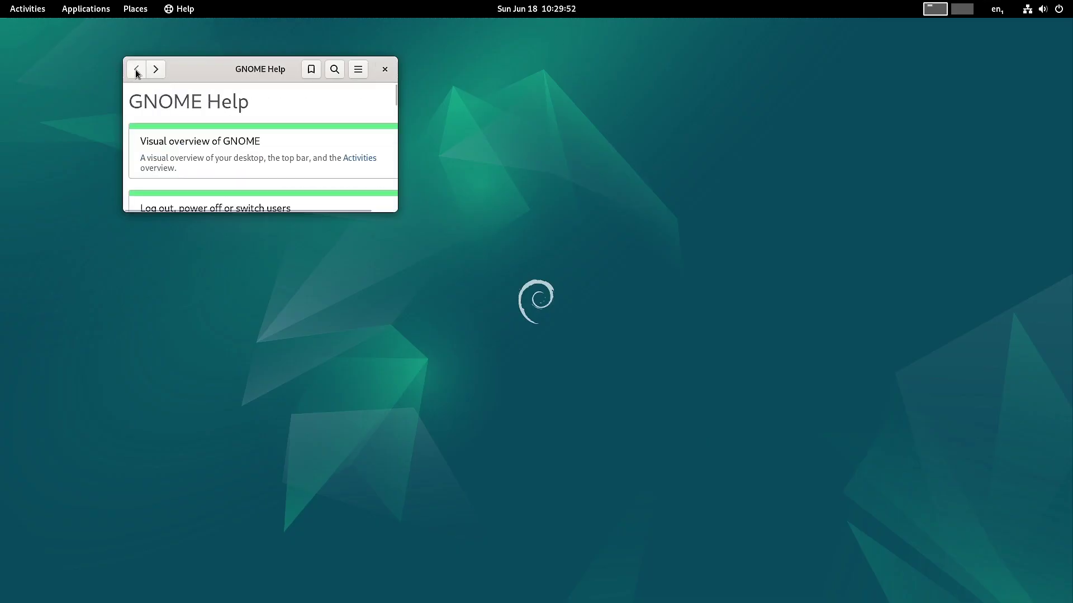
Step: Maximize the Help window and read through the Visual overview of GNOME article down to its end
scroll(263, 139, down, 1)
double_click(252, 74)
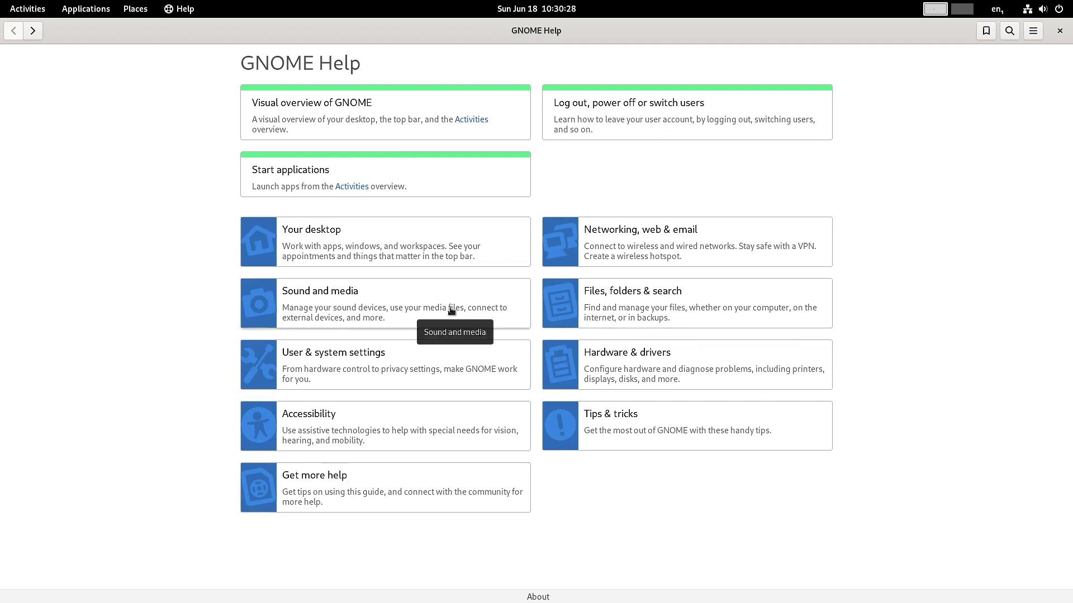
click(313, 109)
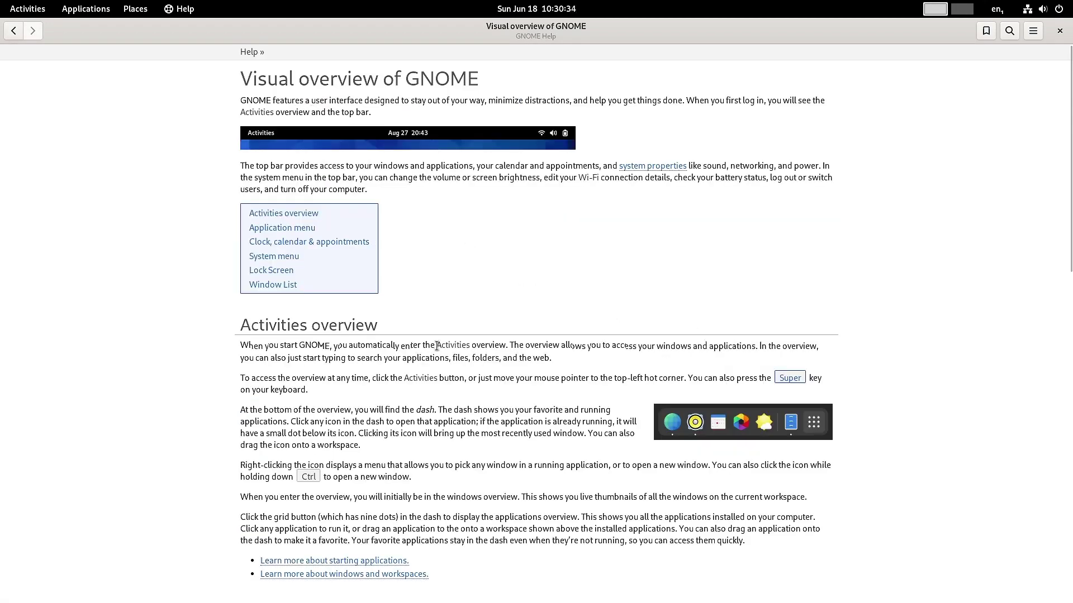
scroll(437, 346, down, 10)
scroll(437, 349, down, 6)
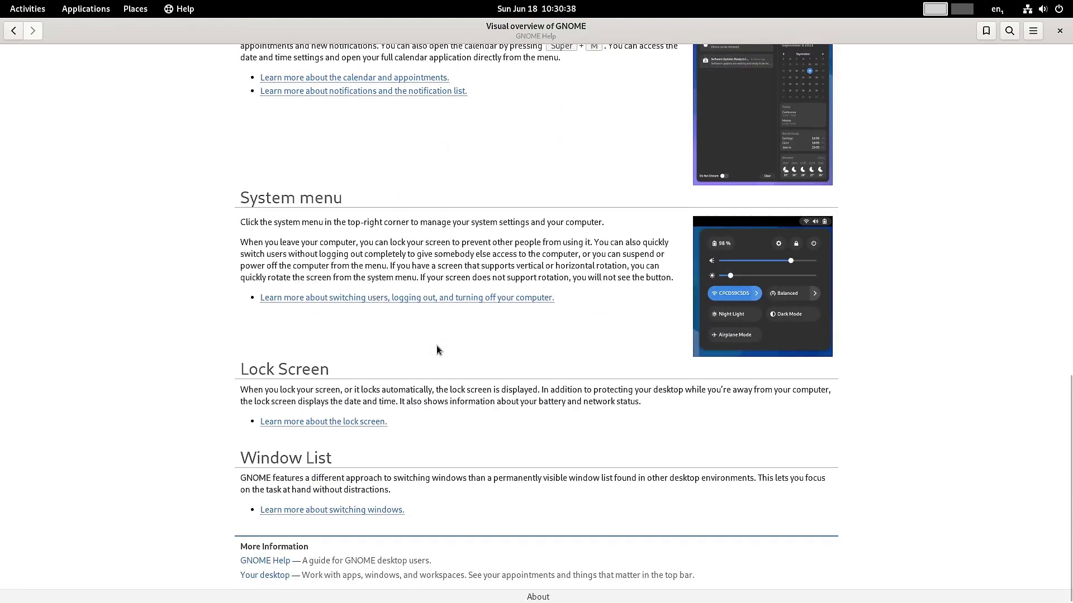
Step: Return to the GNOME Help start page, read the Log out, power off or switch users article and go back to the start page
scroll(528, 330, up, 16)
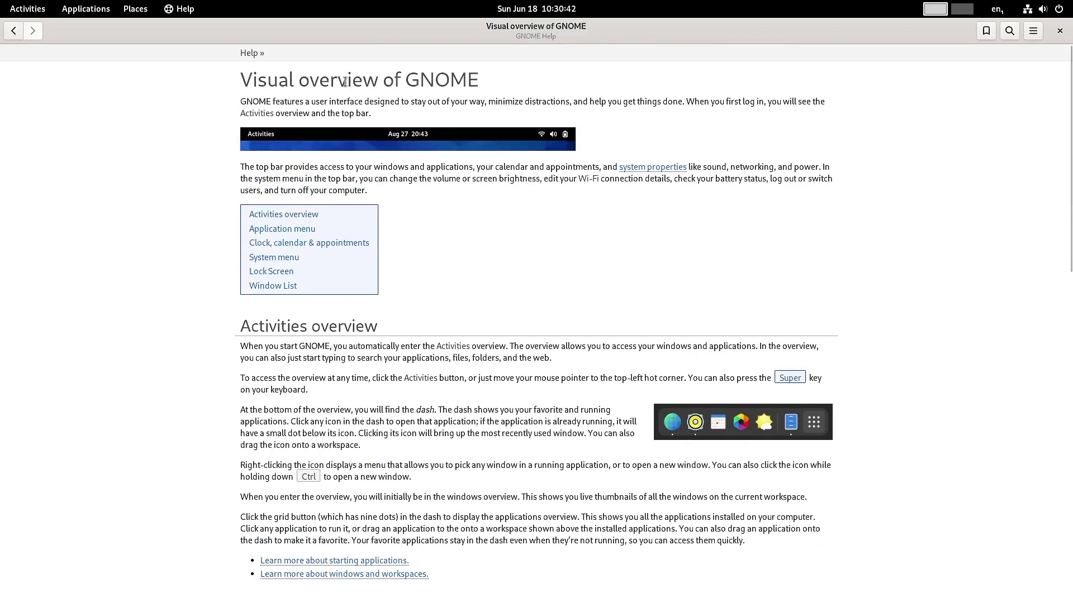
click(13, 34)
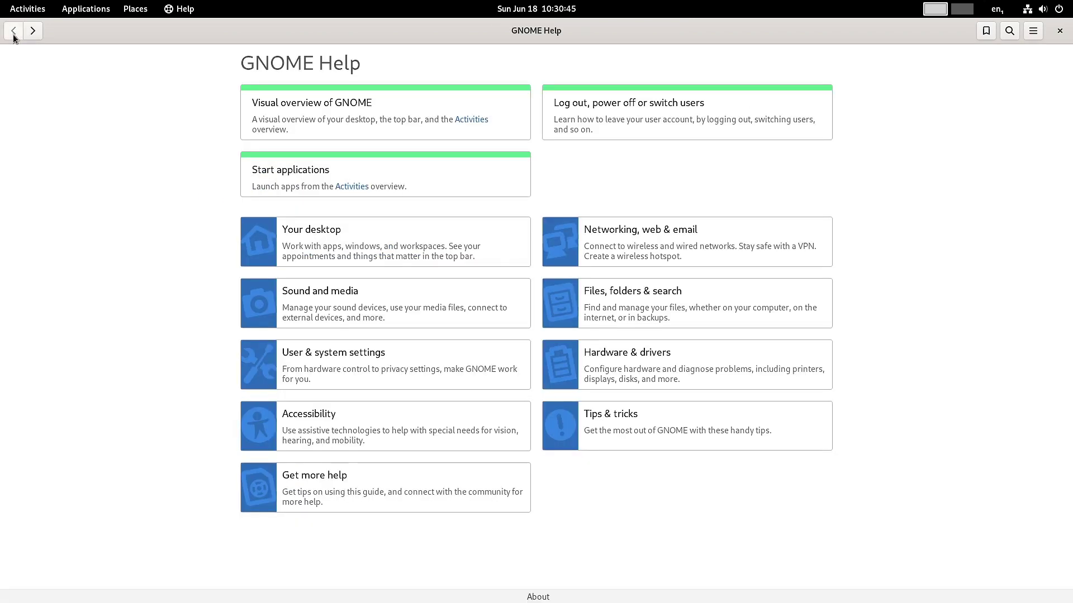
click(635, 137)
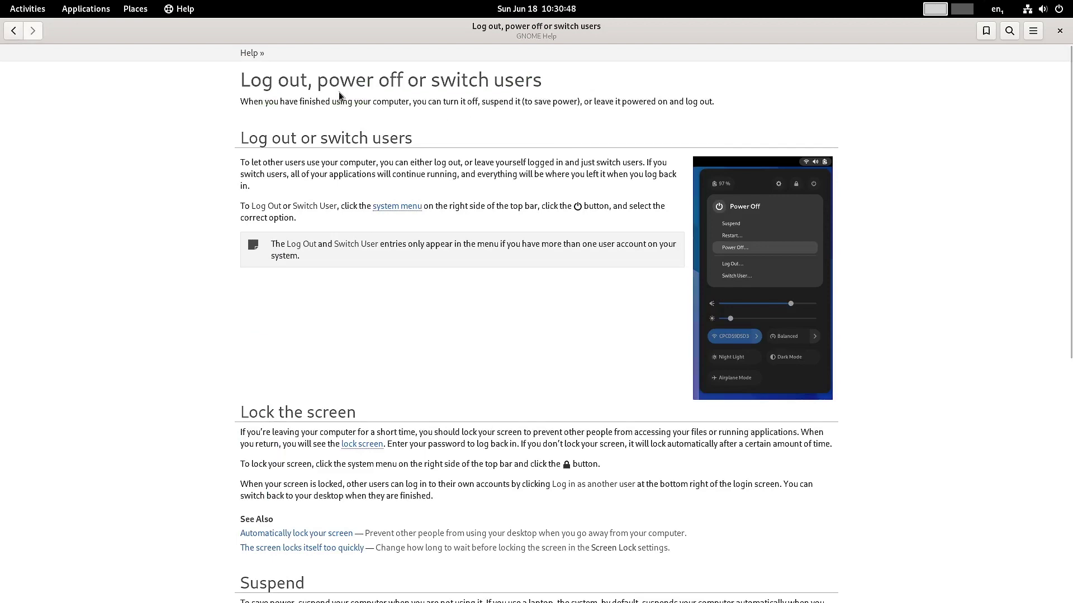
scroll(350, 339, down, 10)
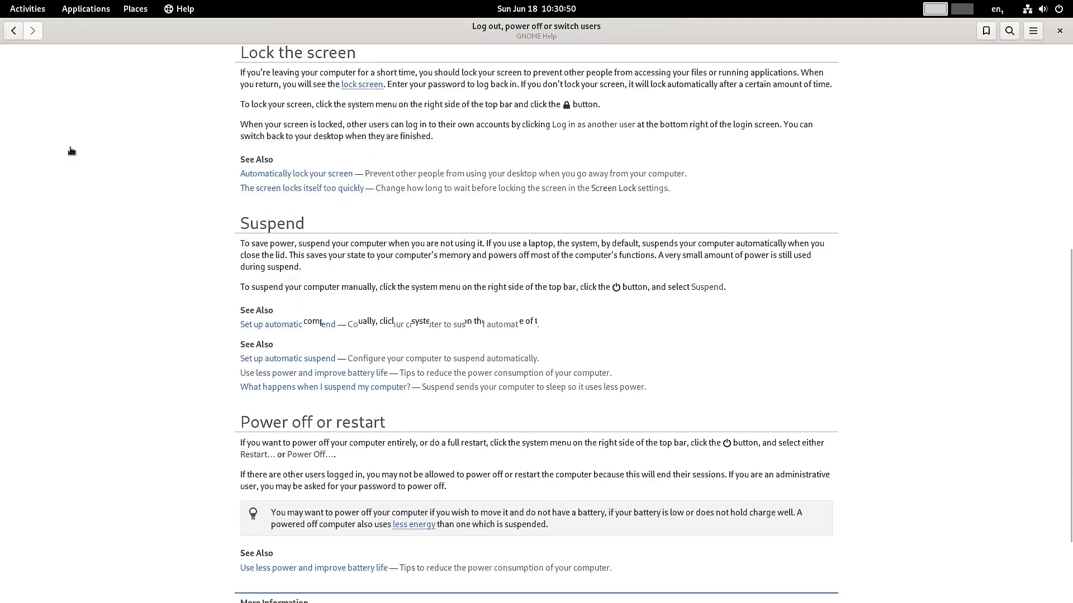
click(13, 31)
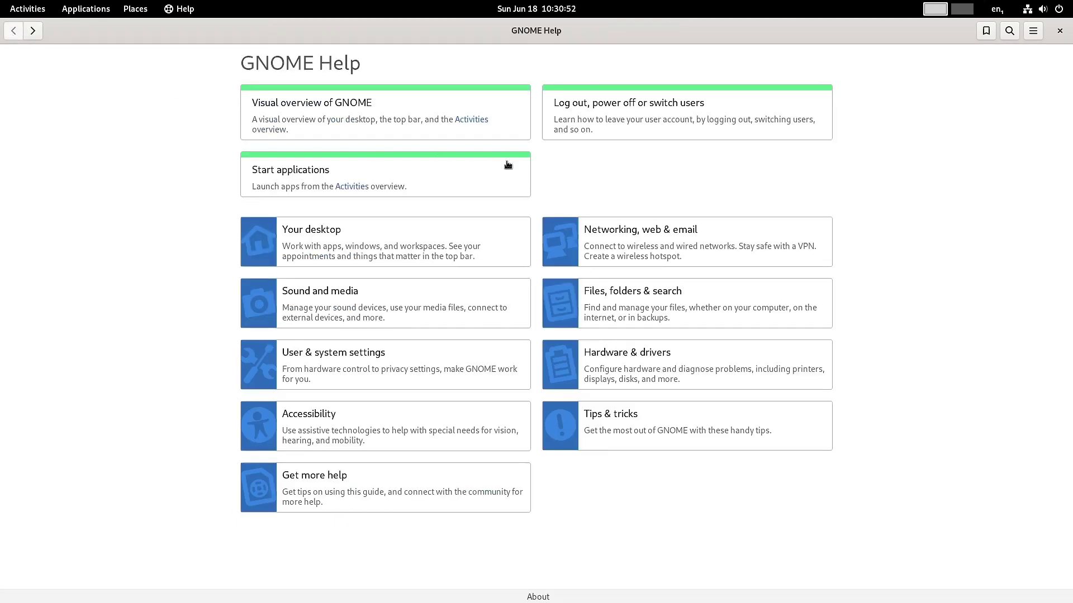
Step: Read the Start applications article in GNOME Help and close the Help window
click(406, 178)
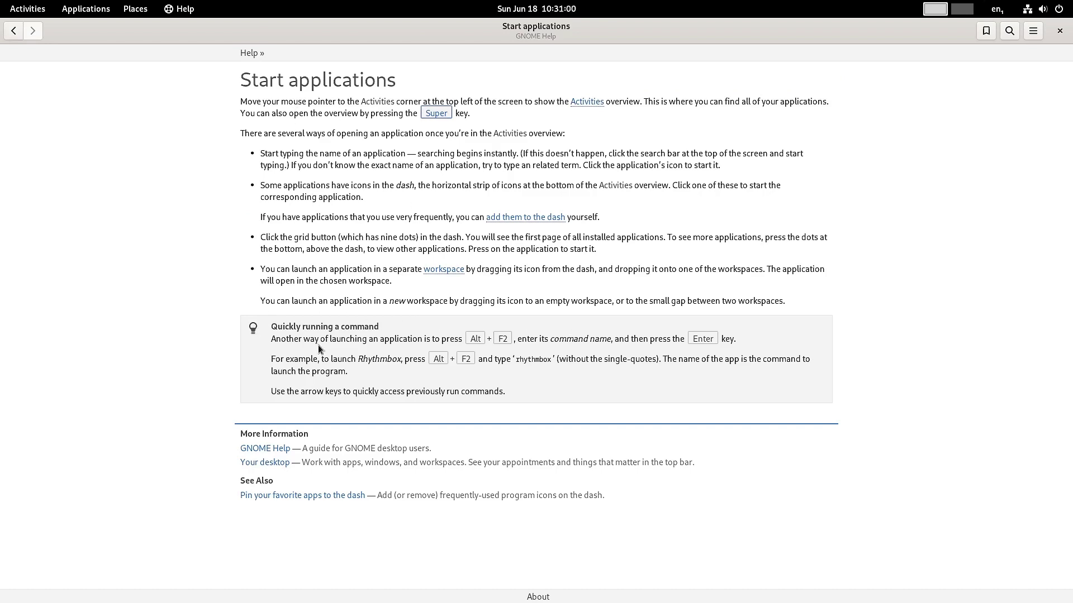
click(13, 31)
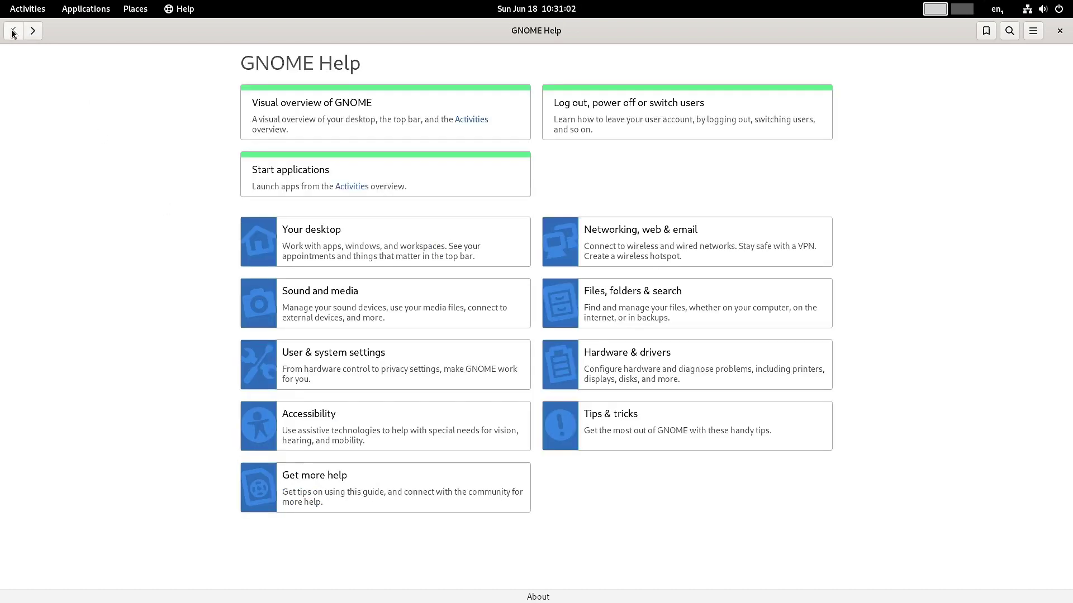
click(1059, 31)
Step: Launch Contacts from the applications overview and set Local Address Book as its main address book
click(39, 9)
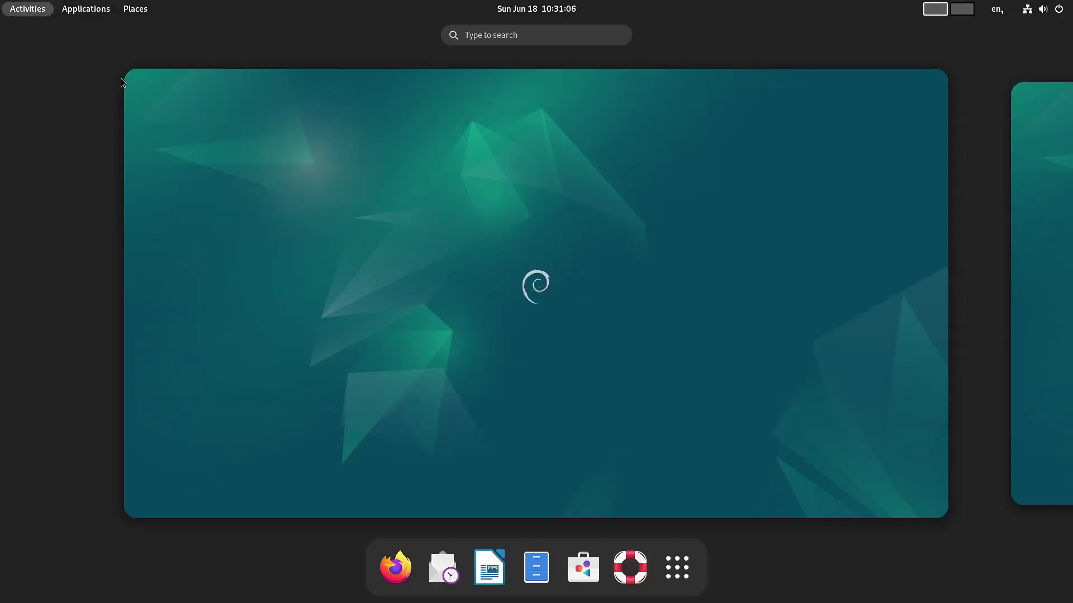
click(678, 572)
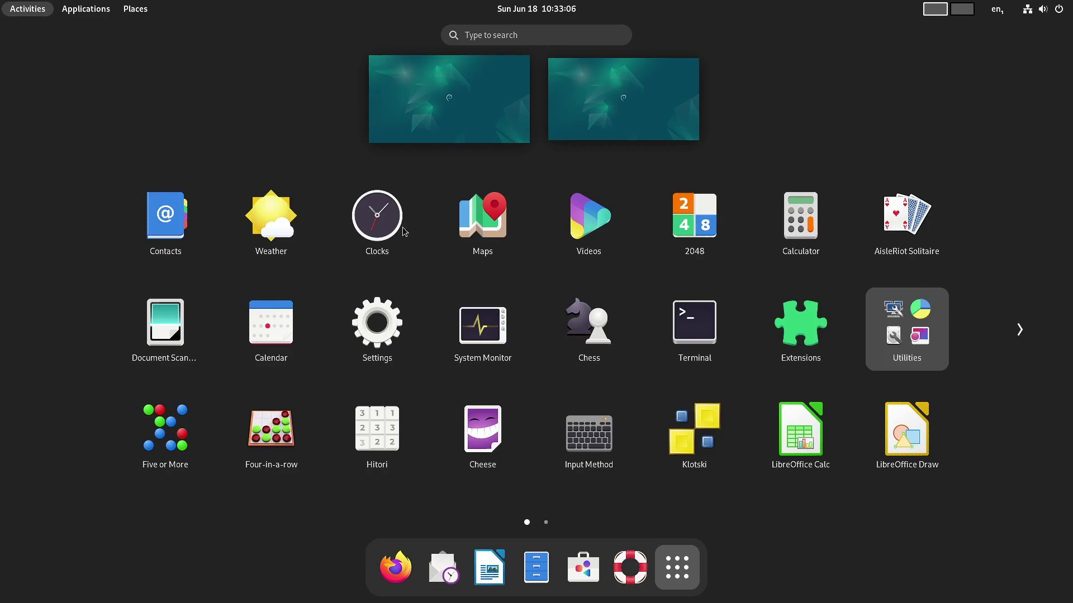
click(171, 244)
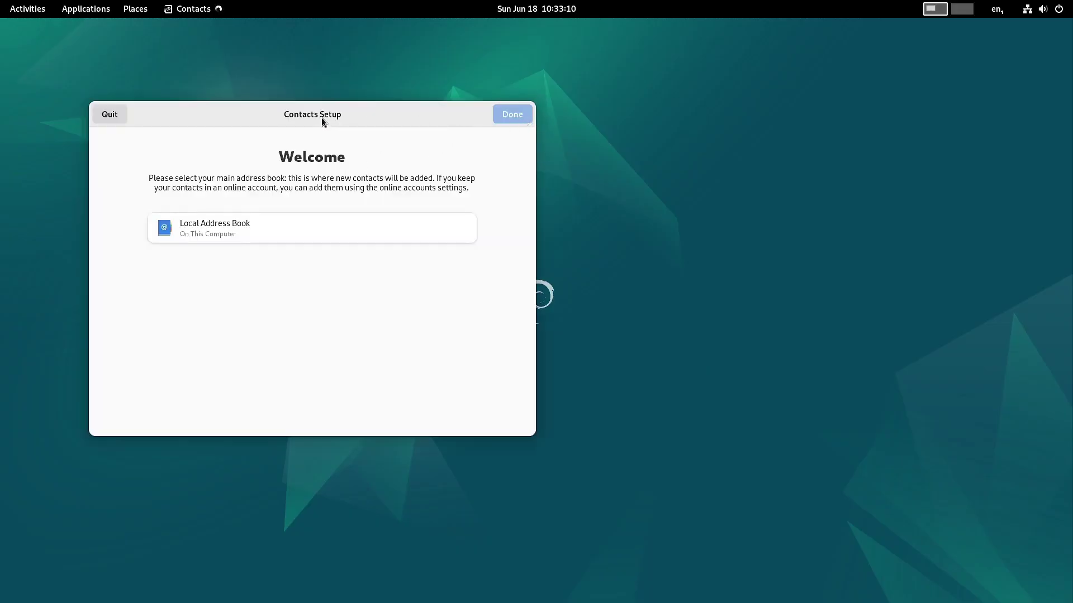
click(196, 236)
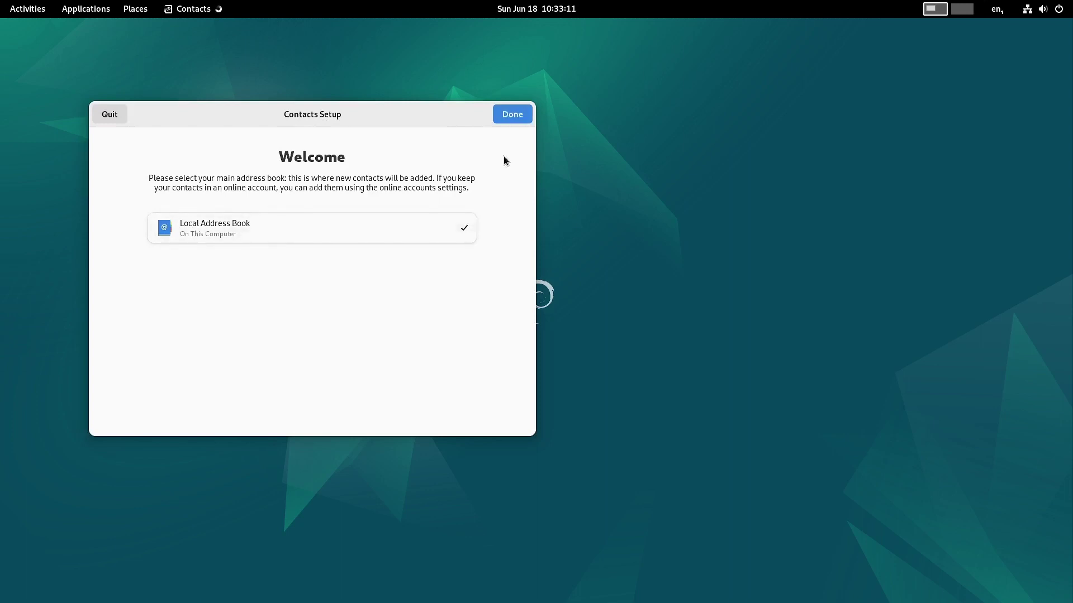
click(518, 117)
Step: Check the version of Contacts in its About window and close Contacts
click(252, 115)
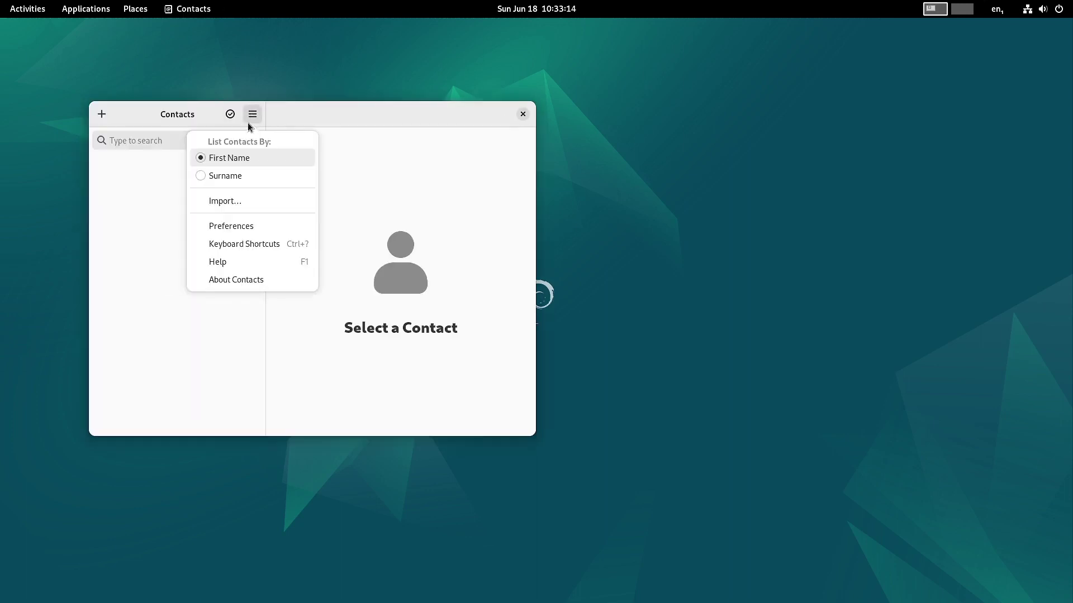
click(226, 281)
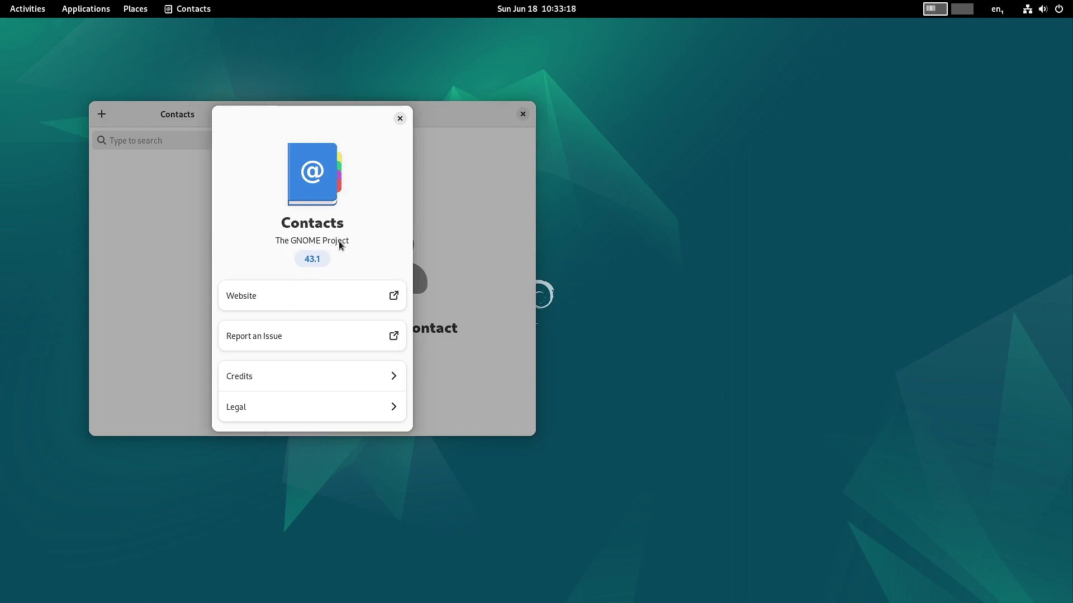
click(400, 119)
click(522, 113)
Step: Launch Weather from the applications overview, check its version in the About window and close Weather
click(28, 9)
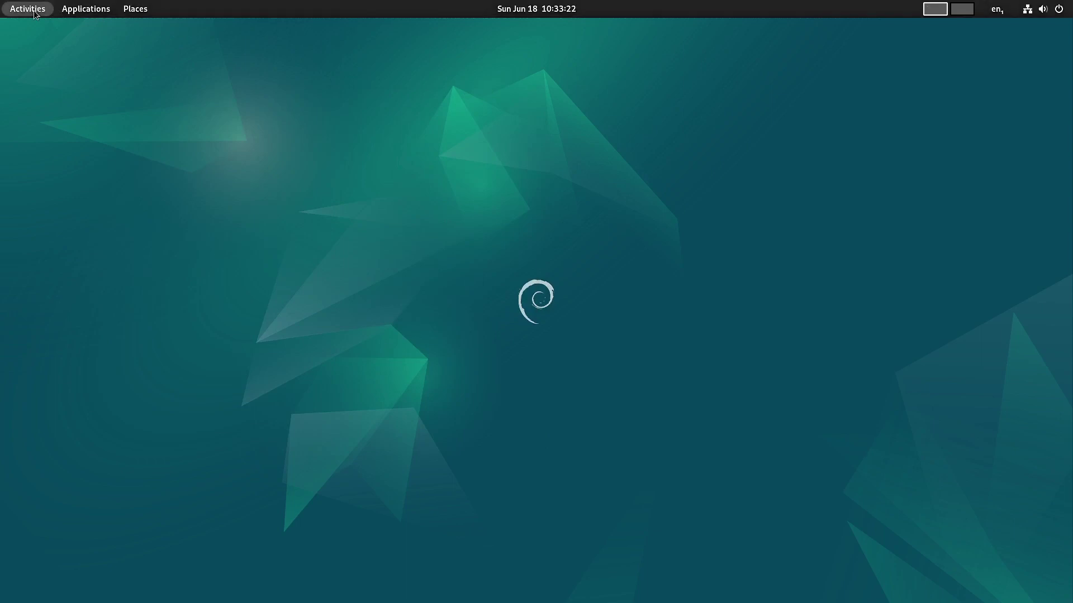
click(677, 559)
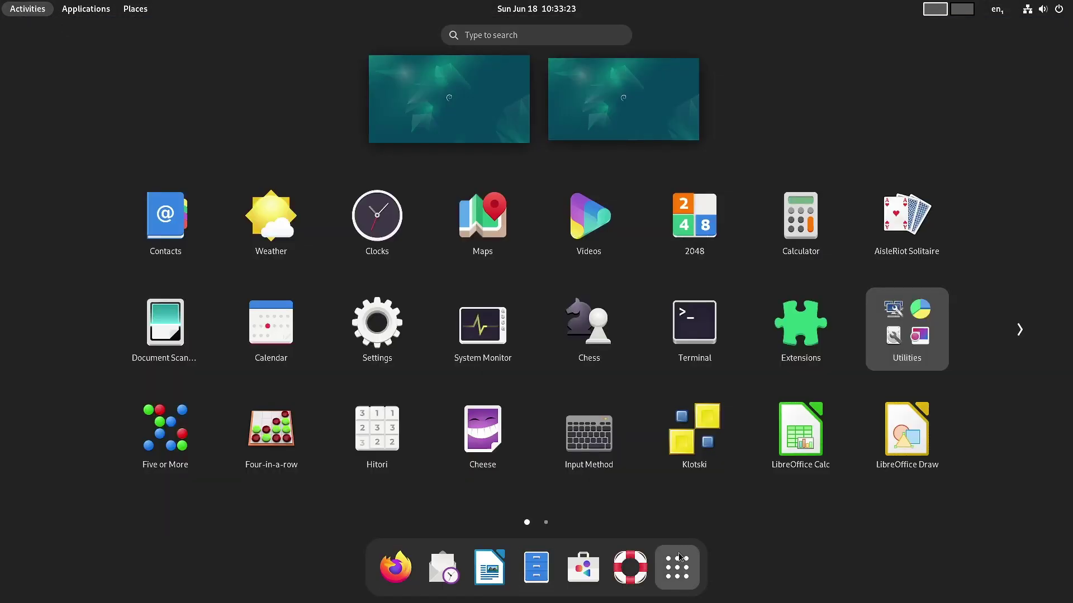
click(265, 234)
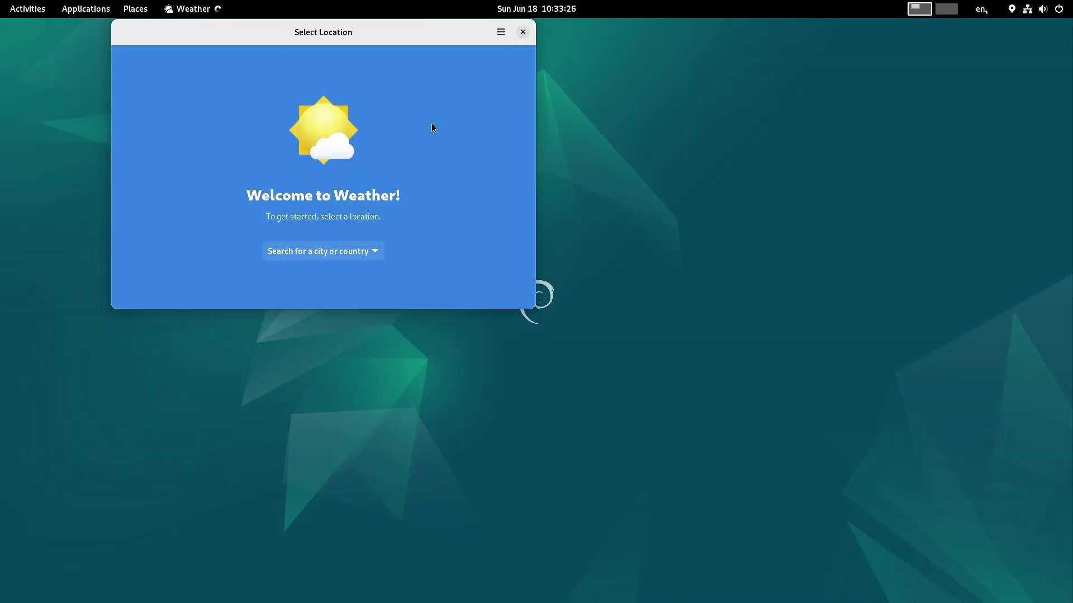
click(501, 32)
click(495, 116)
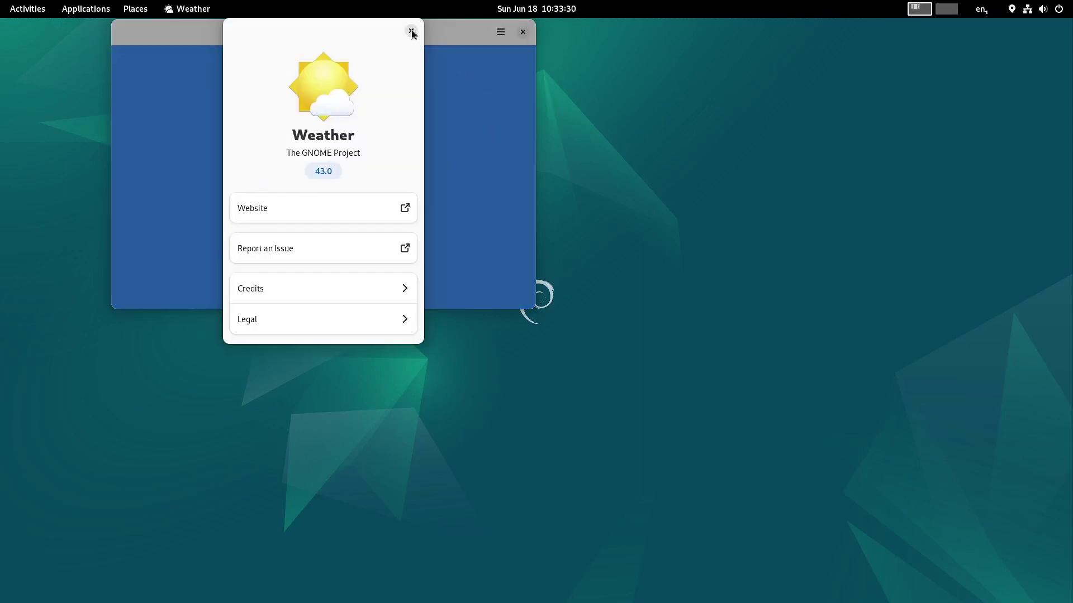
click(411, 31)
click(522, 32)
Step: Launch Clocks from the applications overview, check its version in the About window and close Clocks
click(27, 9)
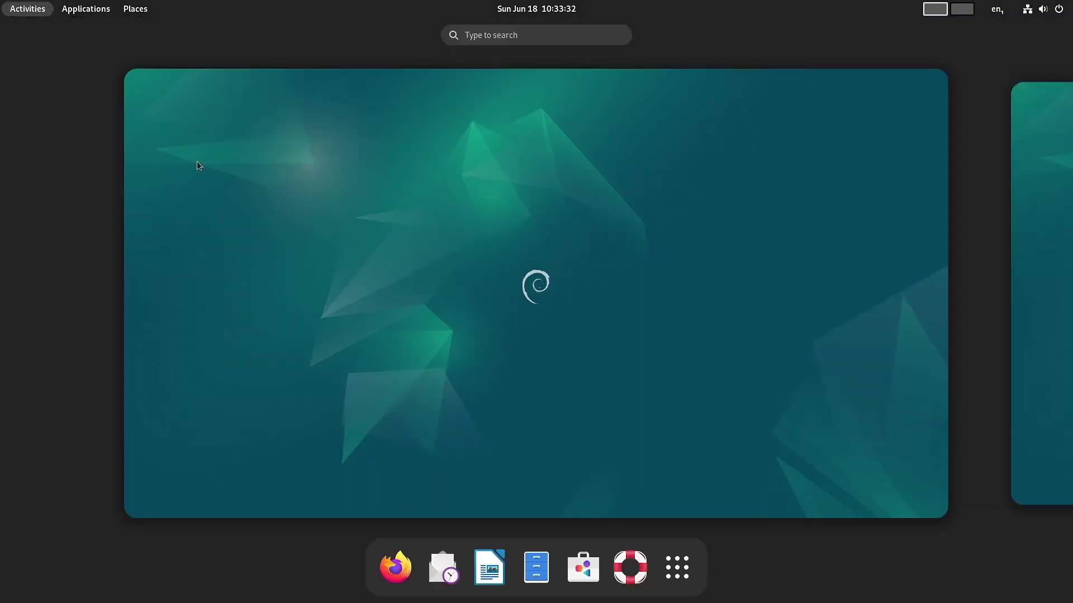
click(677, 568)
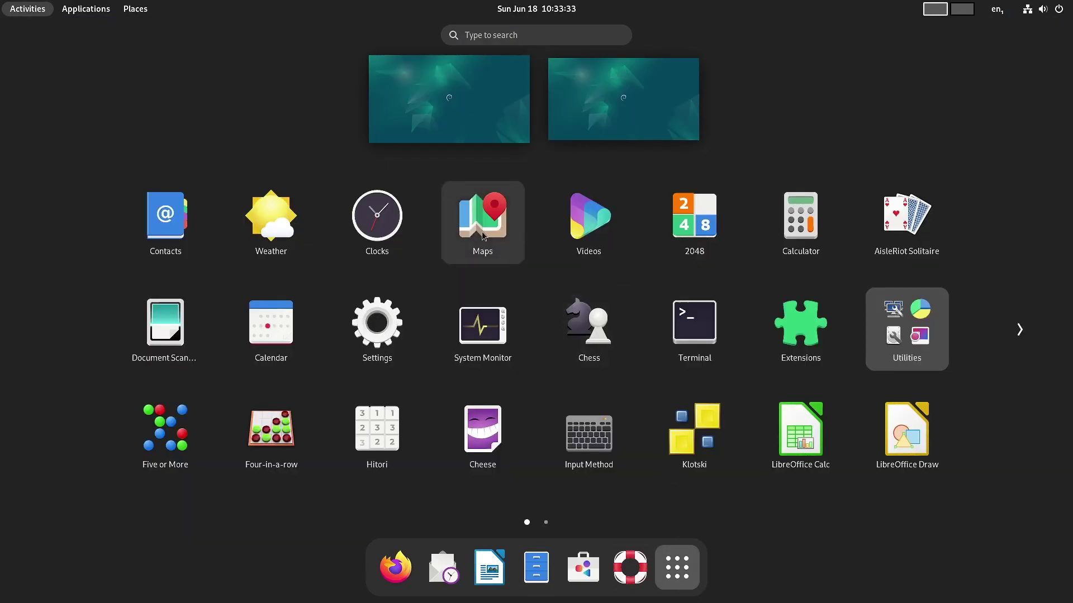
click(375, 240)
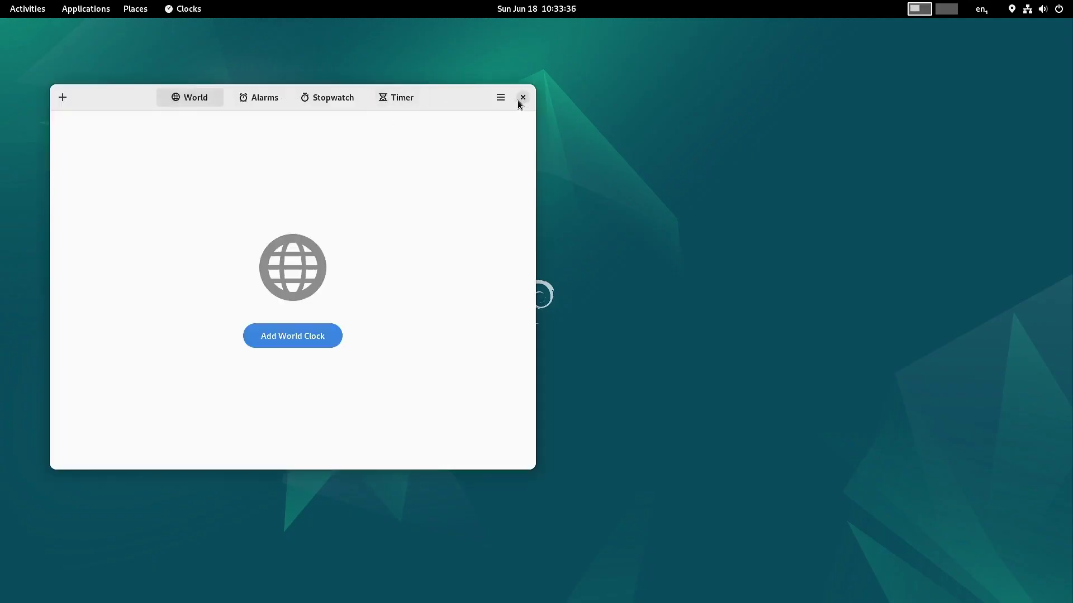
click(499, 97)
click(485, 163)
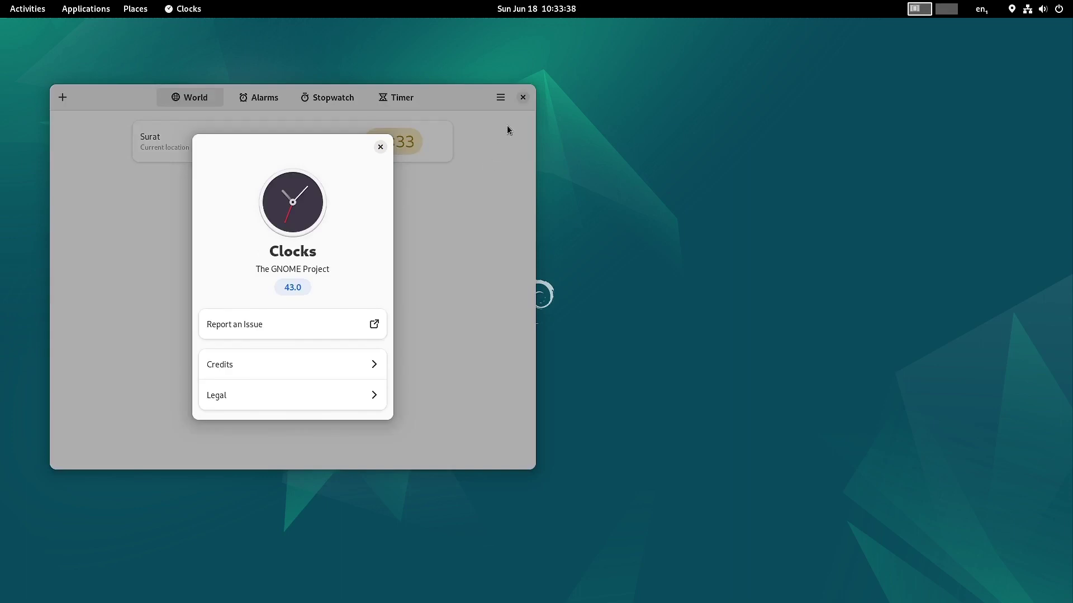
click(380, 147)
click(522, 97)
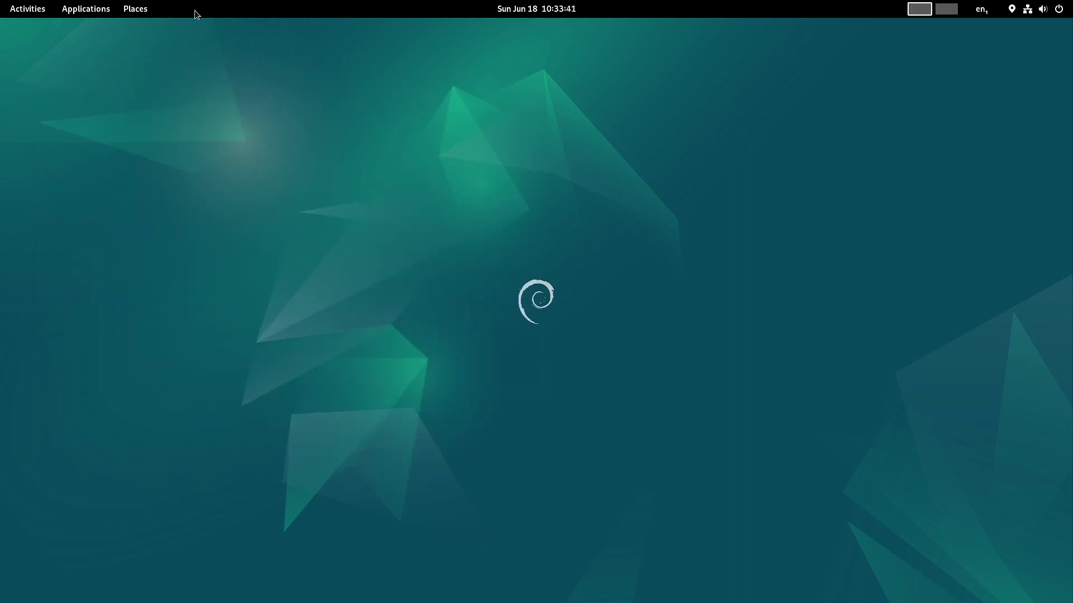
Step: Launch Videos from the applications overview and open its help
click(28, 9)
click(677, 569)
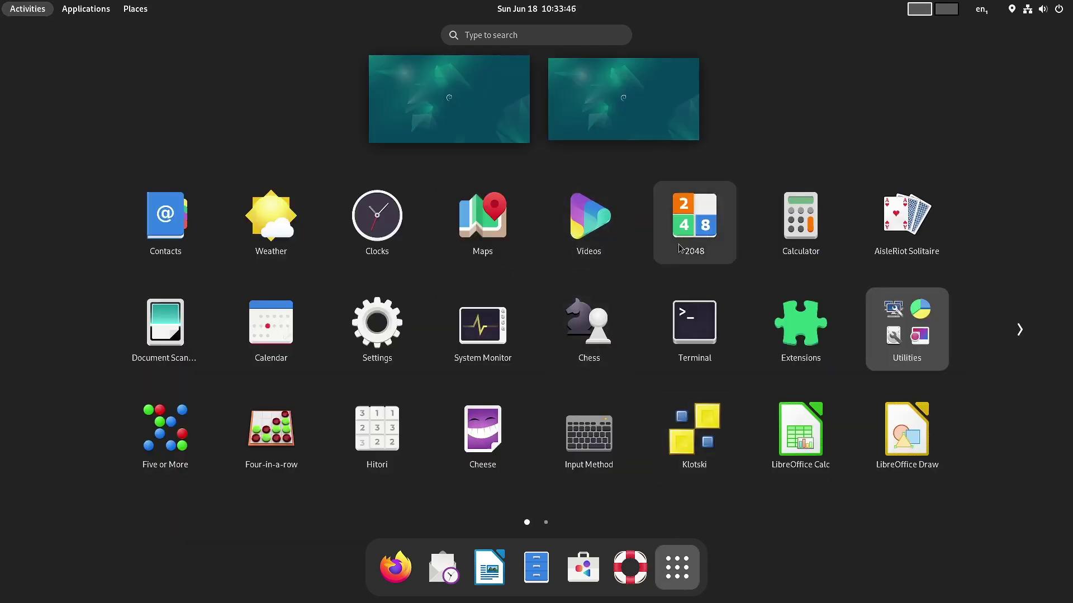
click(580, 229)
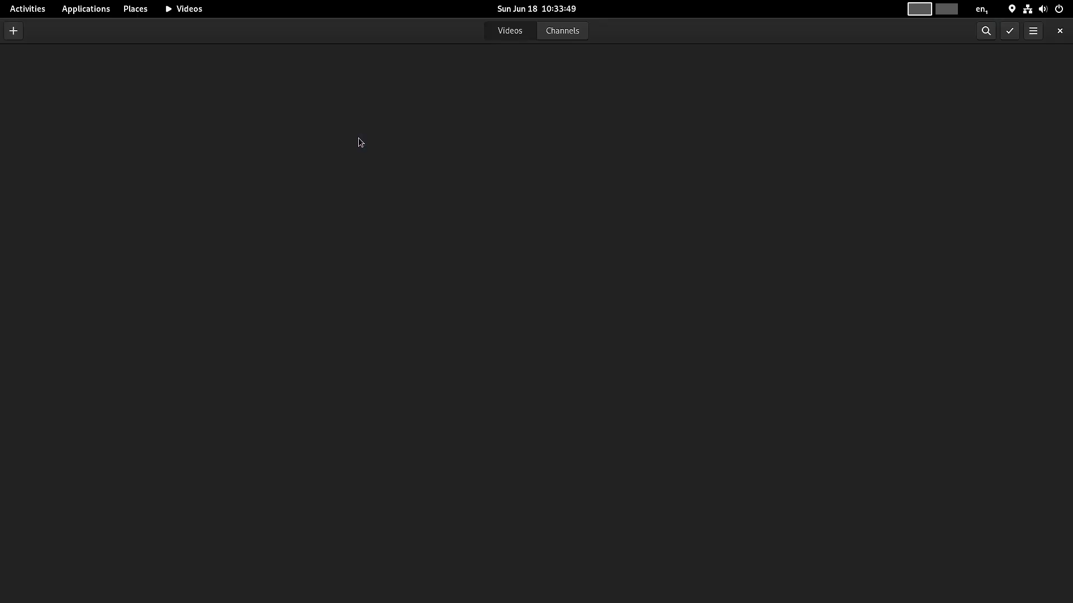
click(1033, 31)
click(1022, 96)
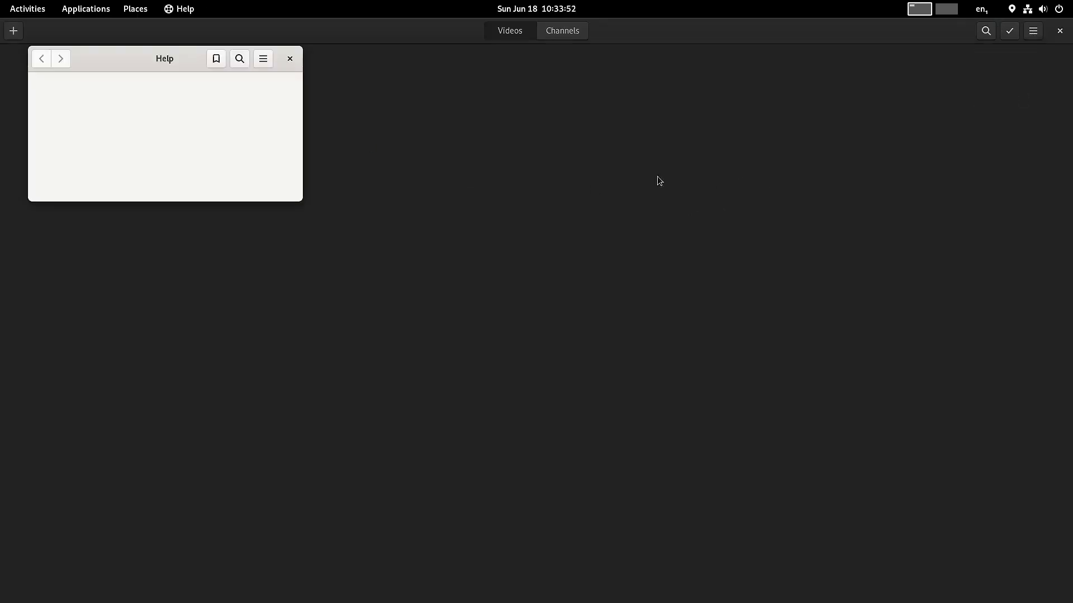
Step: View the All Help Documents list from the Videos help, then close both Help and Videos
click(264, 58)
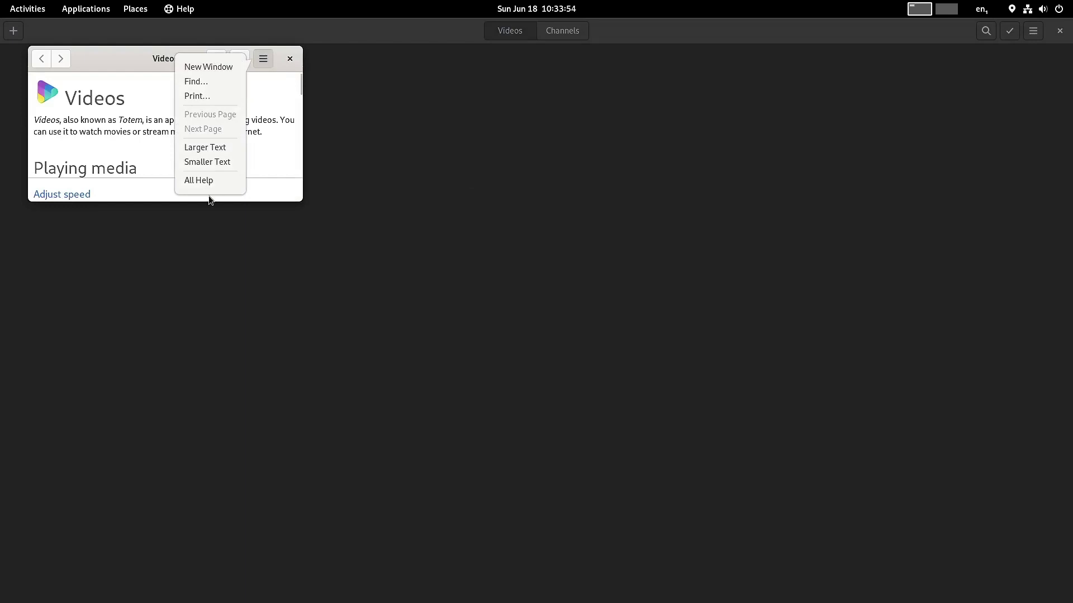
click(202, 181)
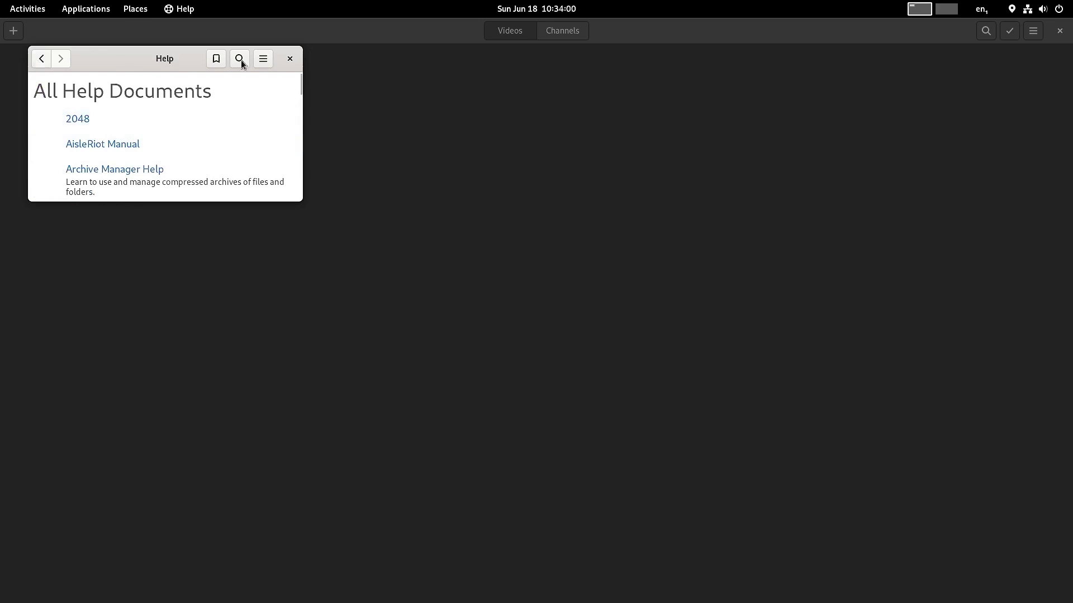
click(290, 59)
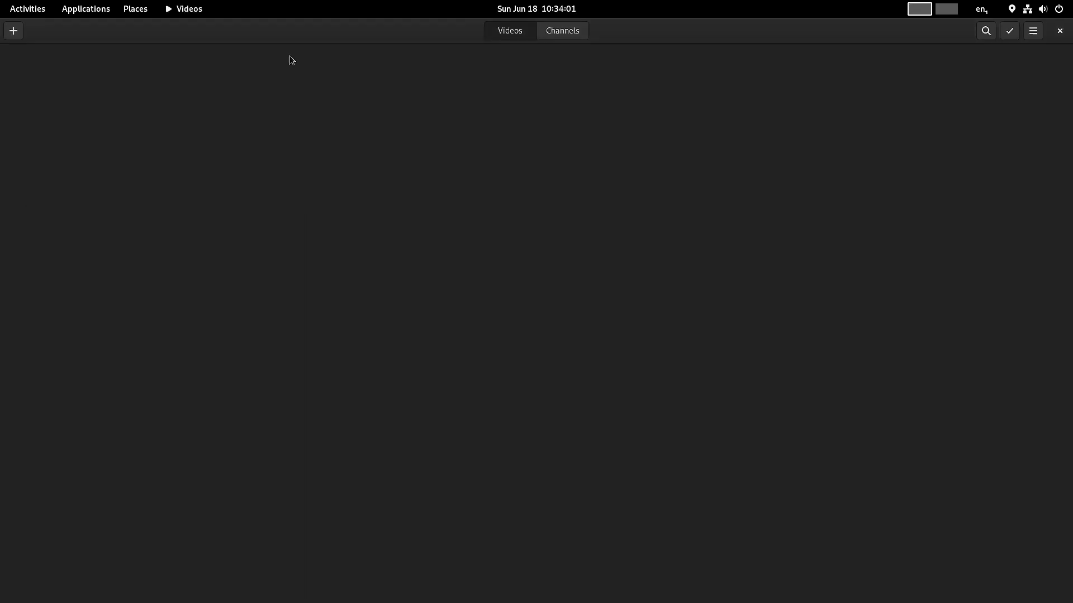
click(1059, 31)
Step: Launch Calculator from the applications overview, check its version in the About window and close Calculator
click(25, 11)
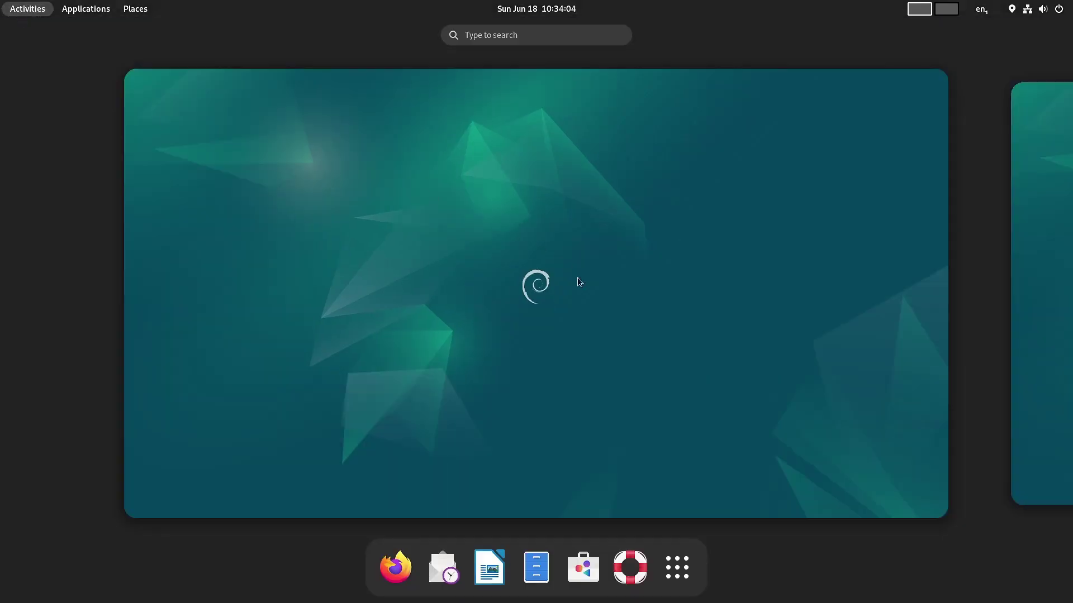
click(677, 567)
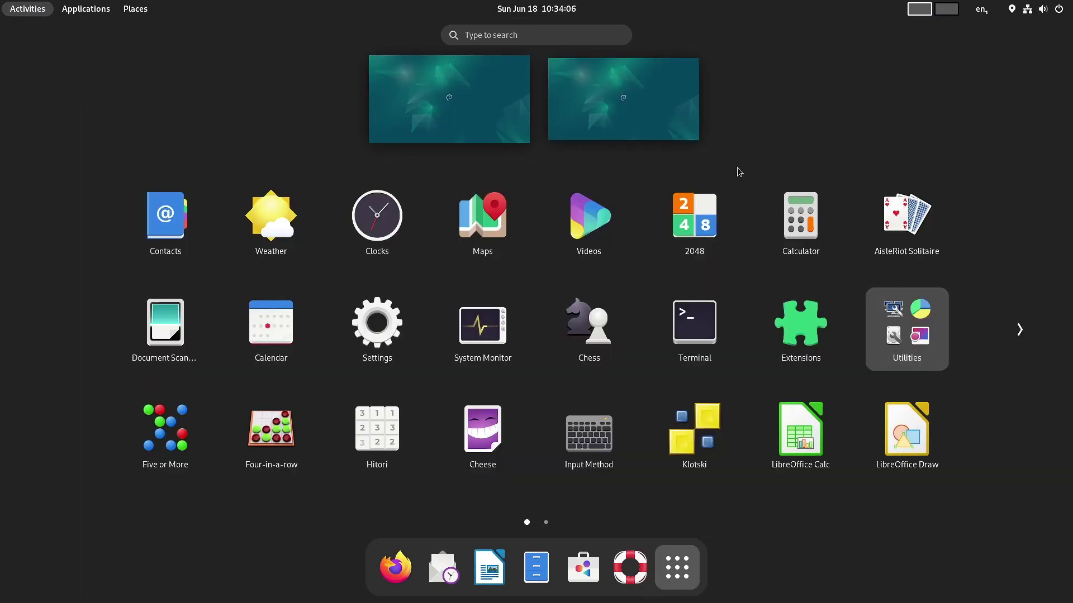
click(803, 237)
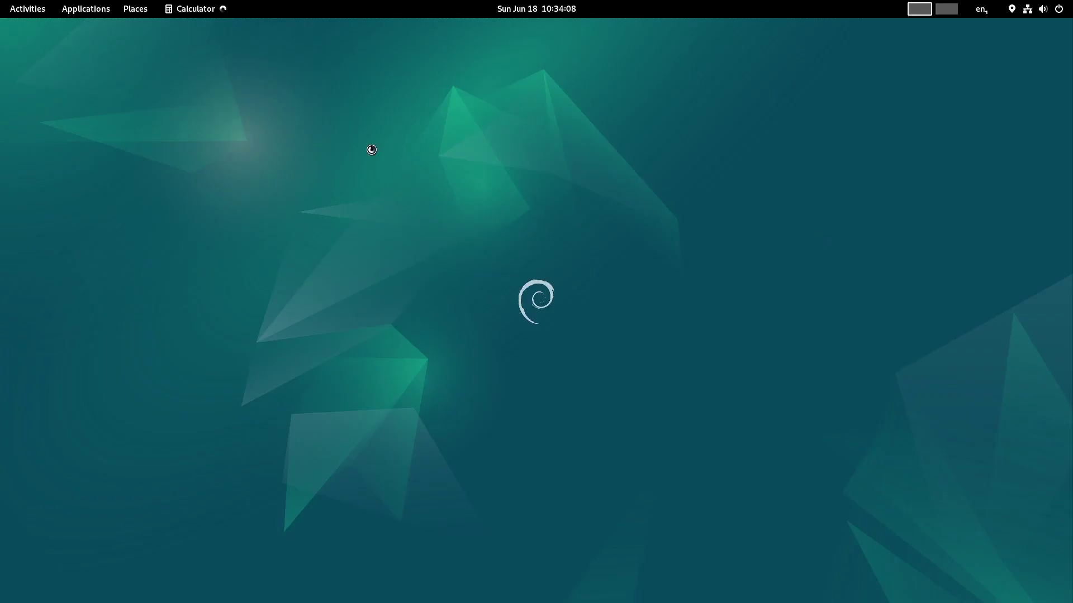
click(198, 38)
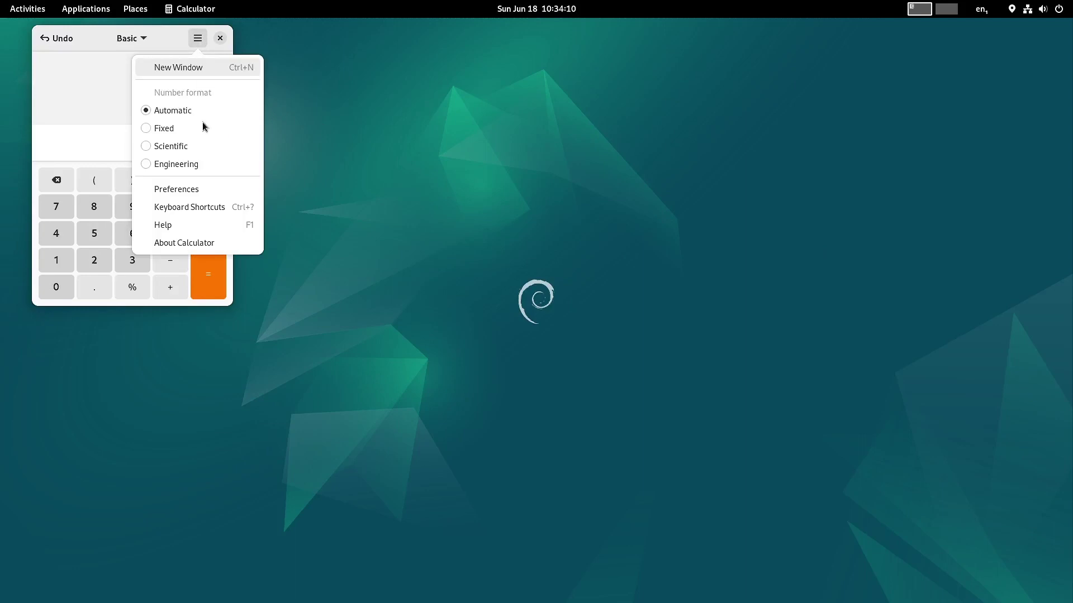
click(213, 244)
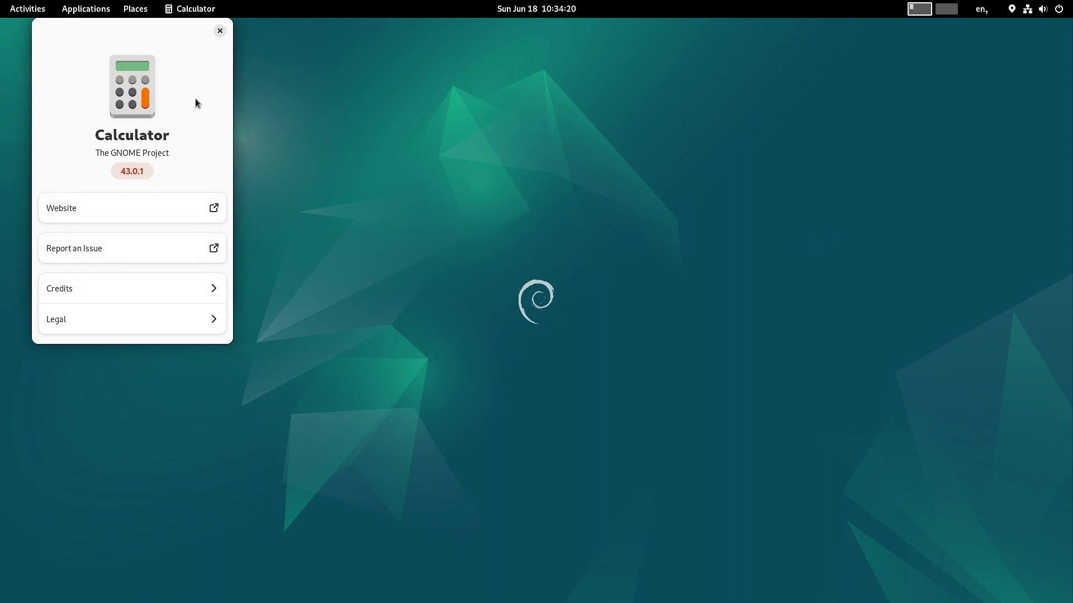
click(220, 32)
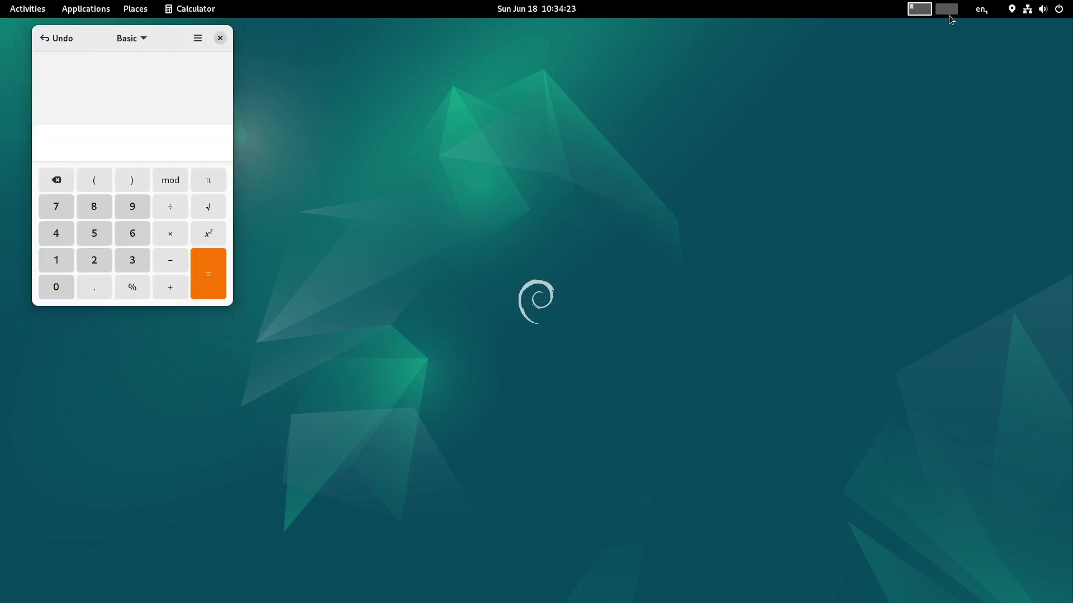
click(220, 38)
Step: Launch Extensions from the applications overview, maximize its window and check its version in the About window
click(27, 9)
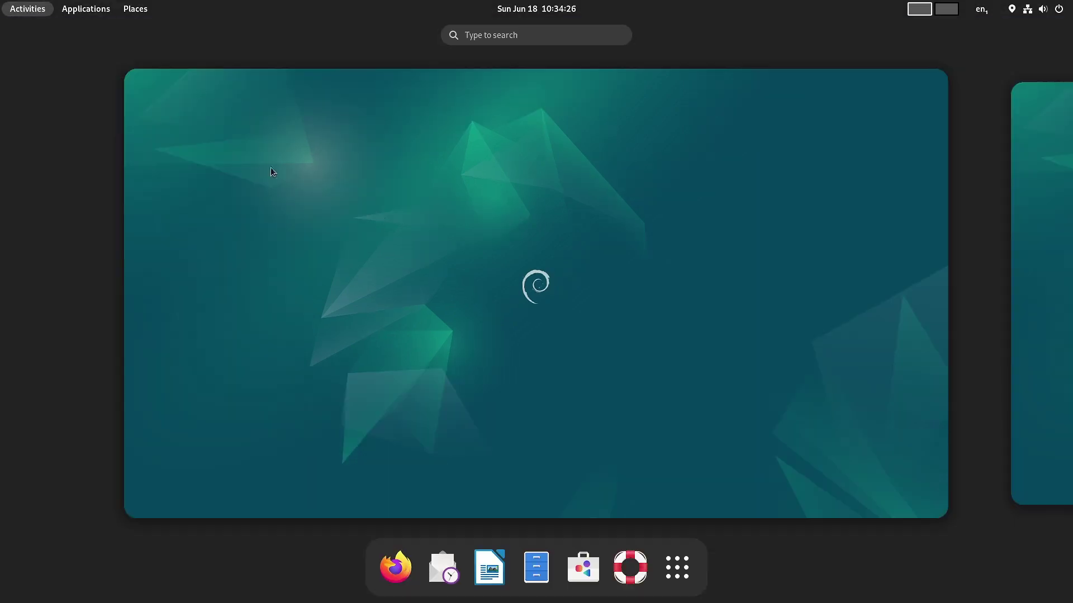
click(677, 567)
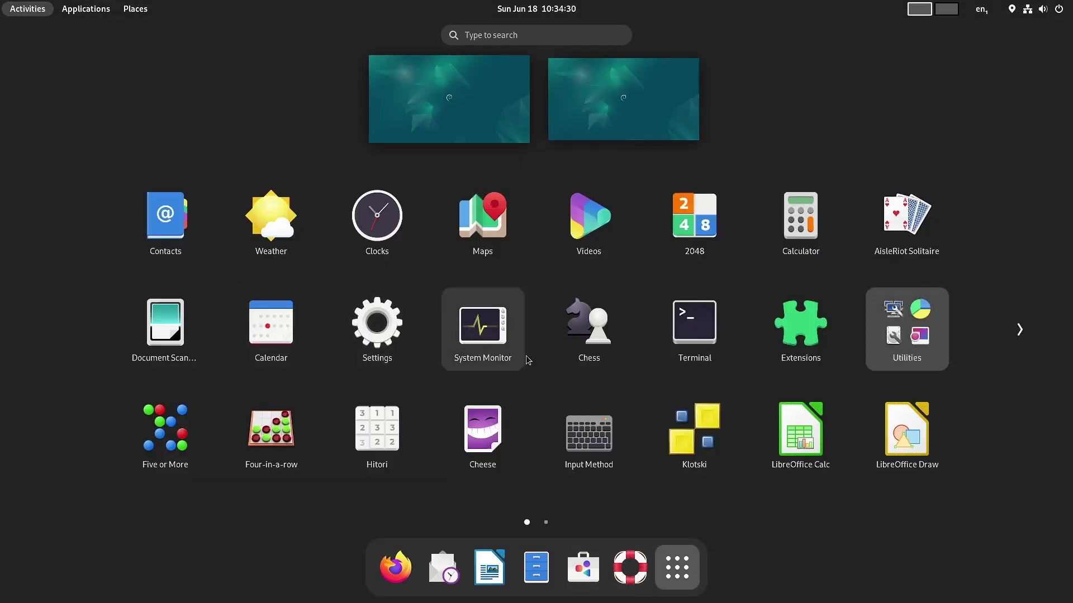
click(799, 360)
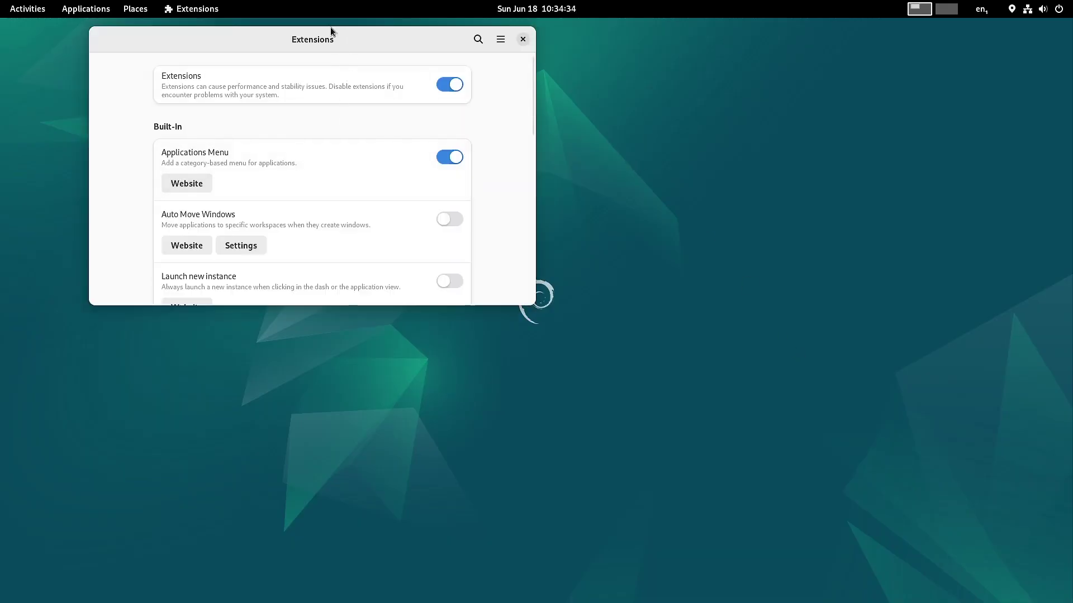
double_click(329, 32)
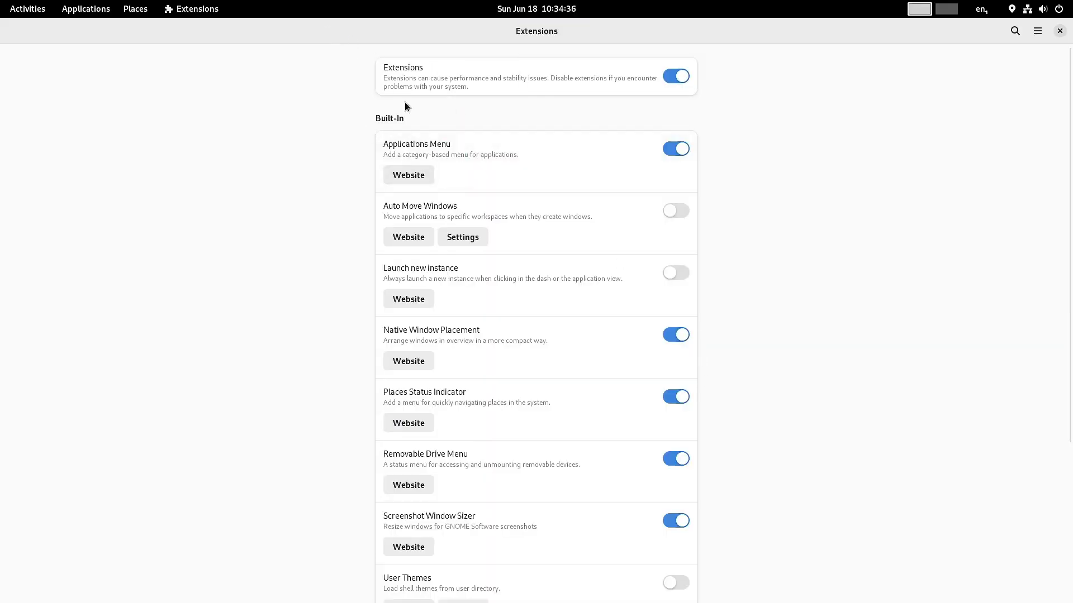
click(1036, 31)
click(1024, 80)
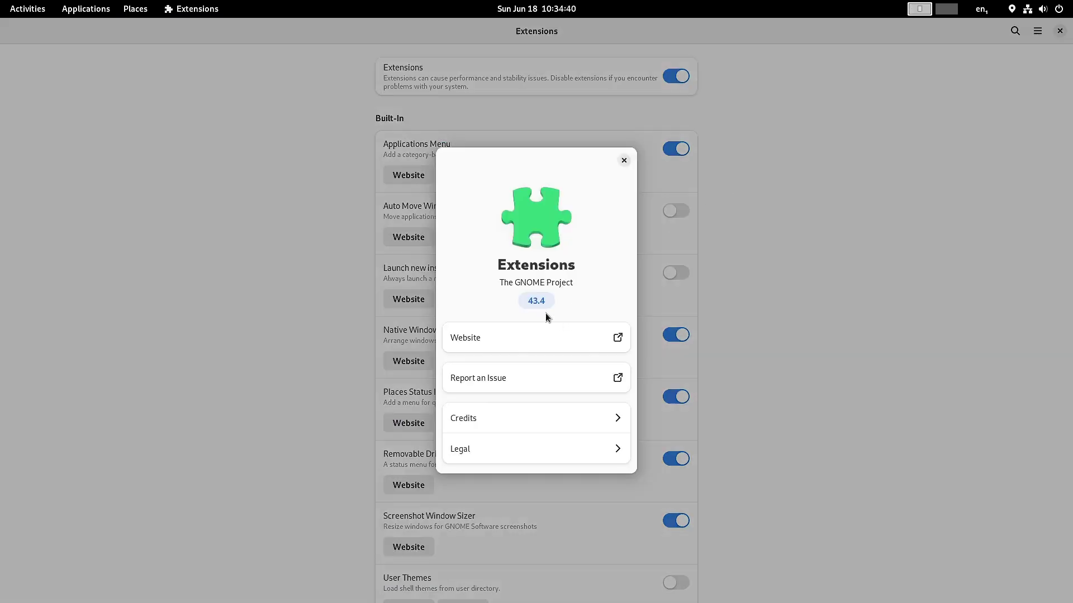
click(624, 160)
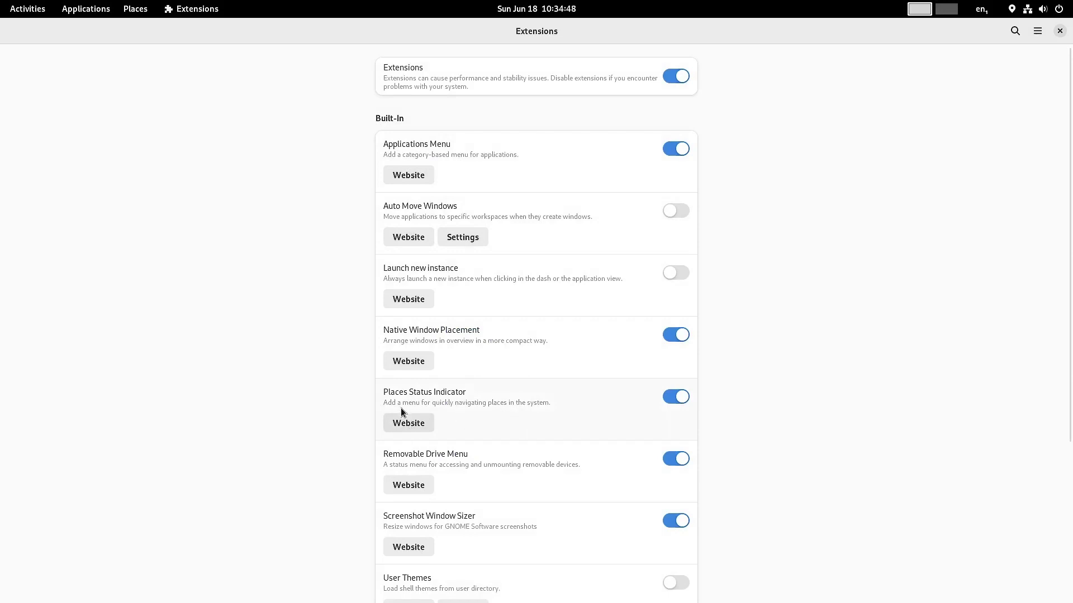
Step: Enable the built-in User Themes extension, look through the remaining extensions in the list and close Extensions
scroll(485, 484, down, 4)
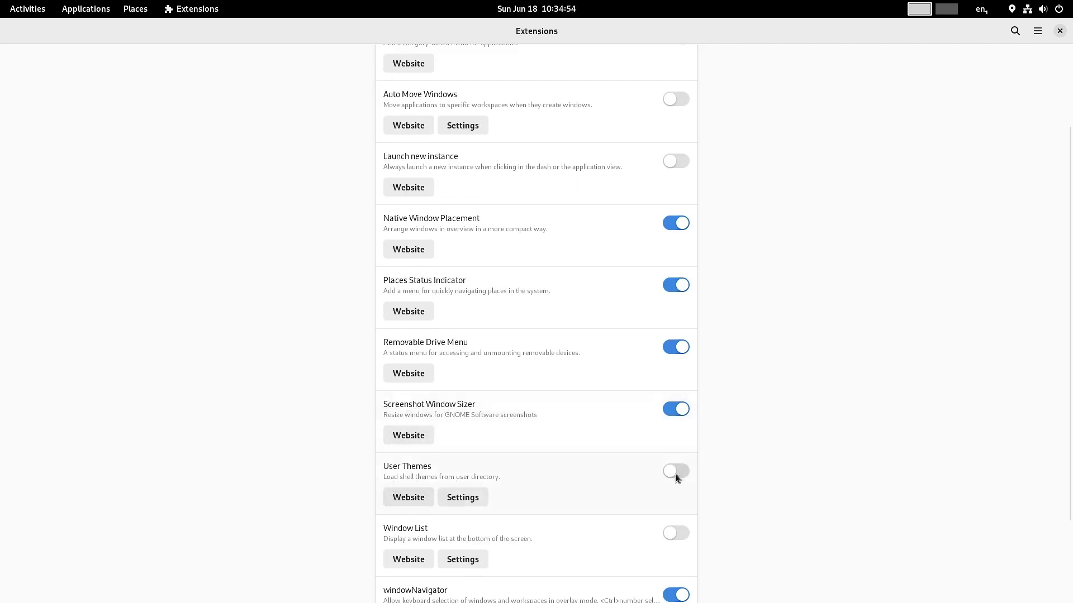
scroll(352, 478, down, 4)
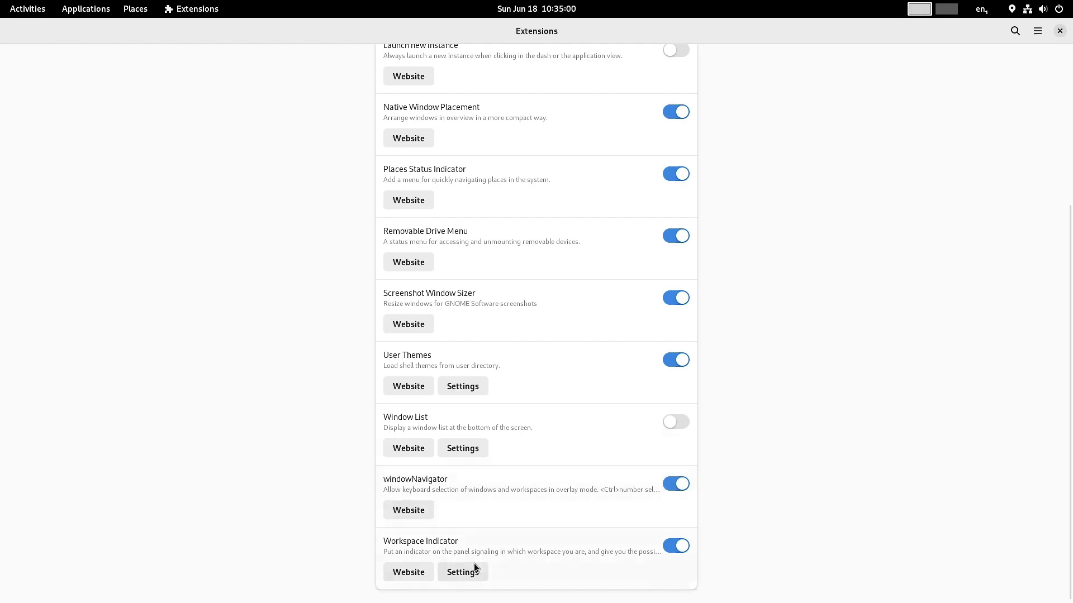
mouse_move(961, 15)
click(1060, 32)
Step: Launch Disk Usage Analyzer from the Utilities folder, view the Home Folder's usage breakdown and close the analyzer
mouse_move(29, 15)
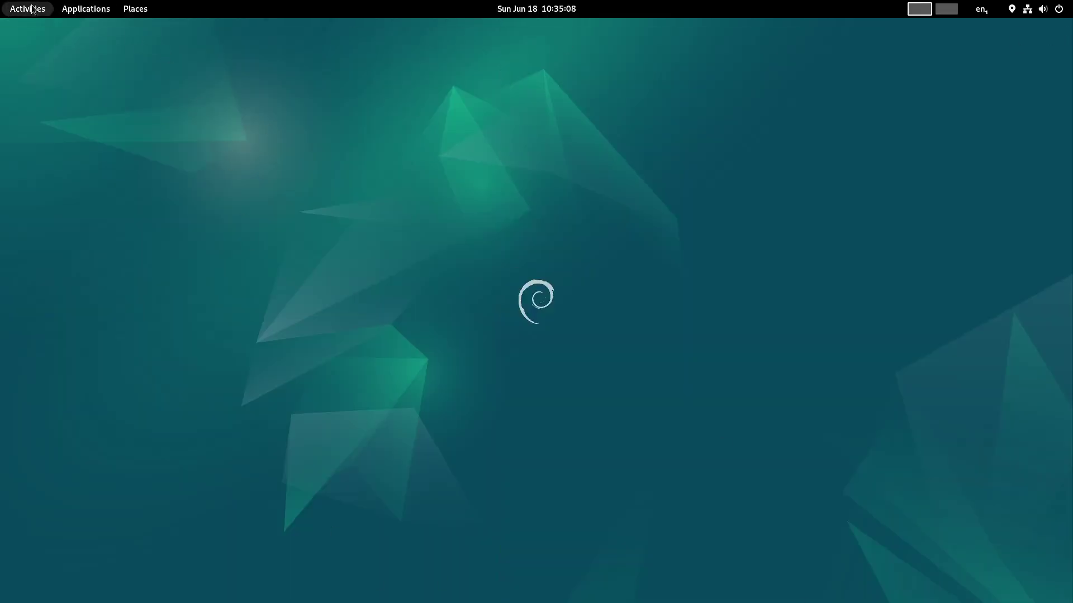
click(33, 8)
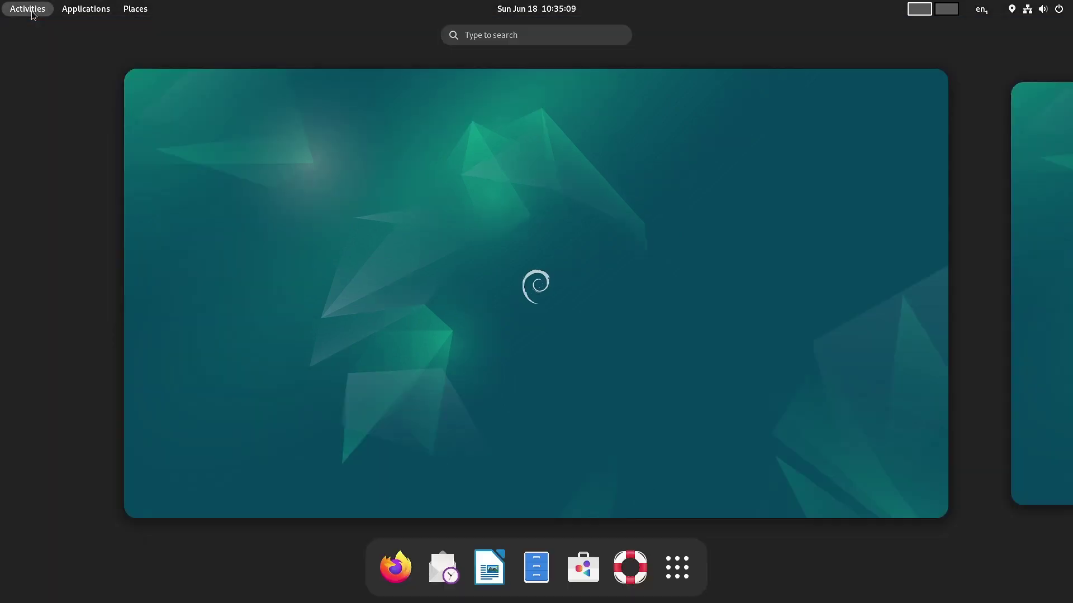
click(677, 568)
click(904, 332)
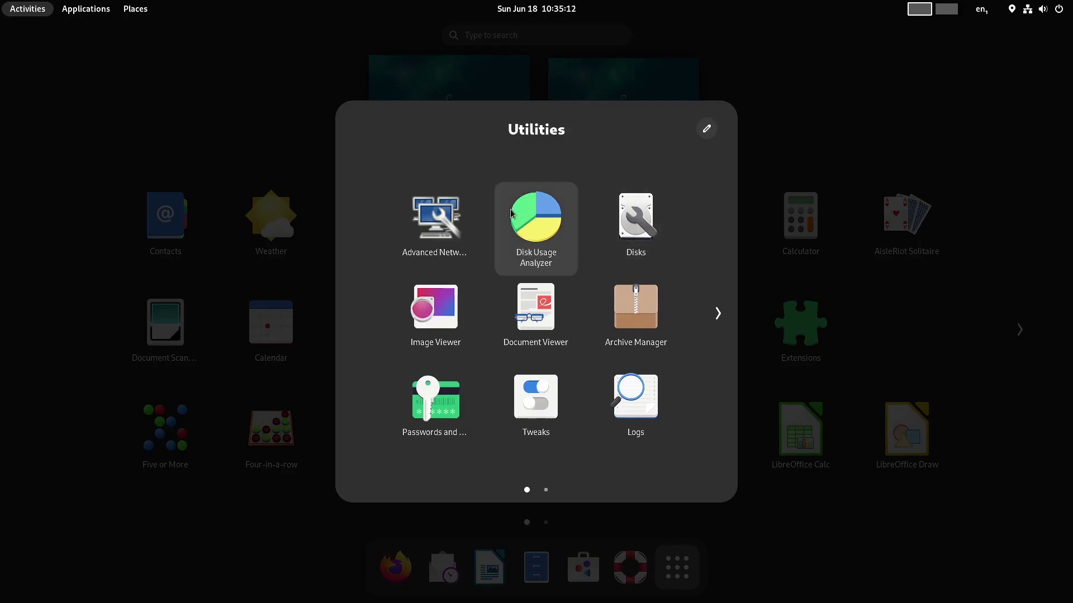
click(529, 218)
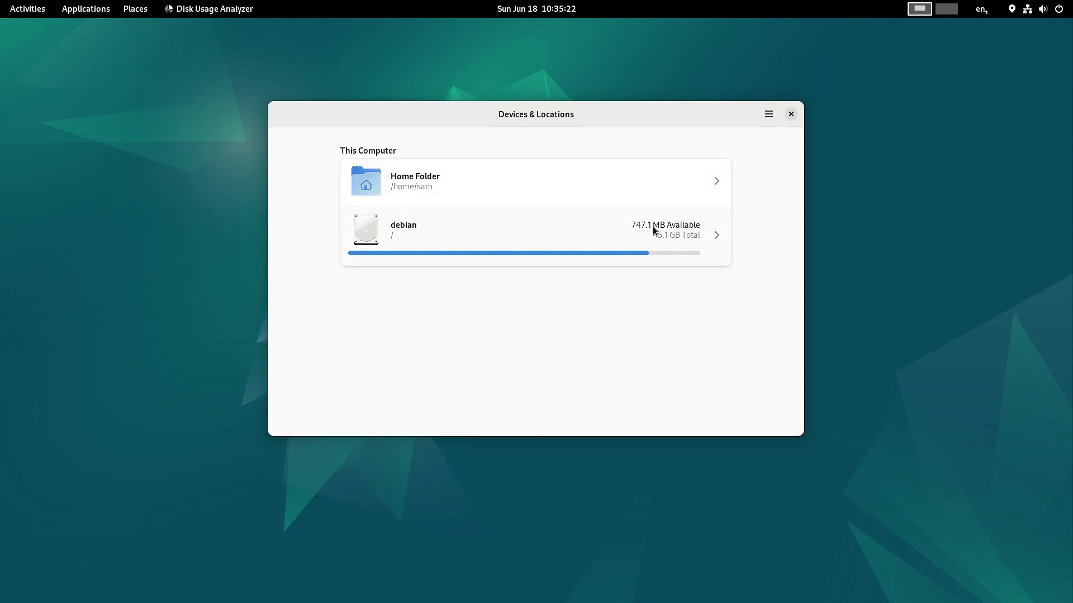
click(498, 192)
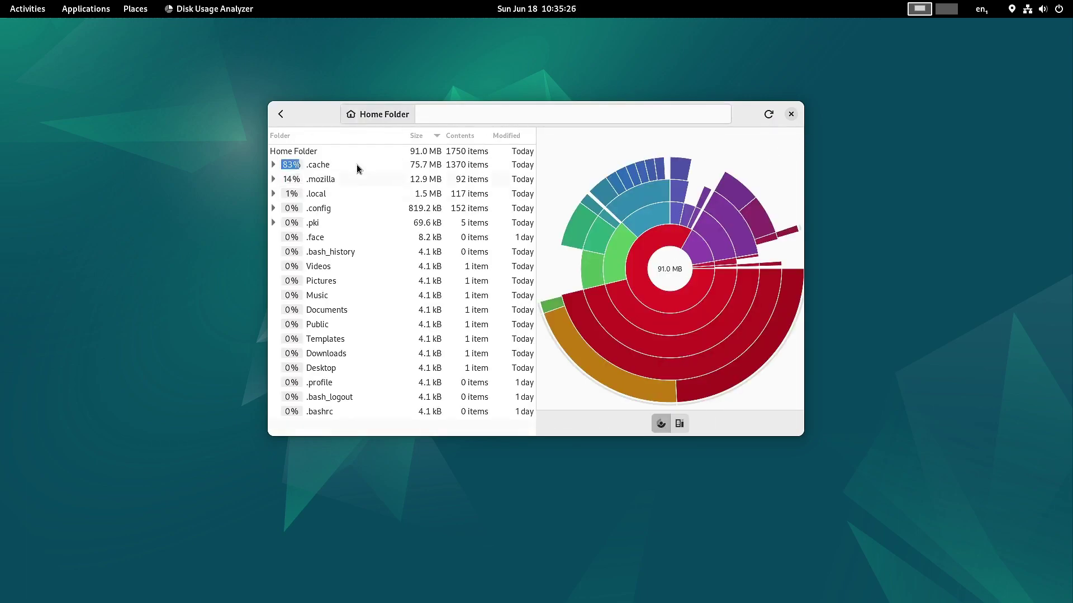
click(791, 115)
Step: Launch Disks from the Utilities folder, reposition its window and check its version in the About window
click(28, 8)
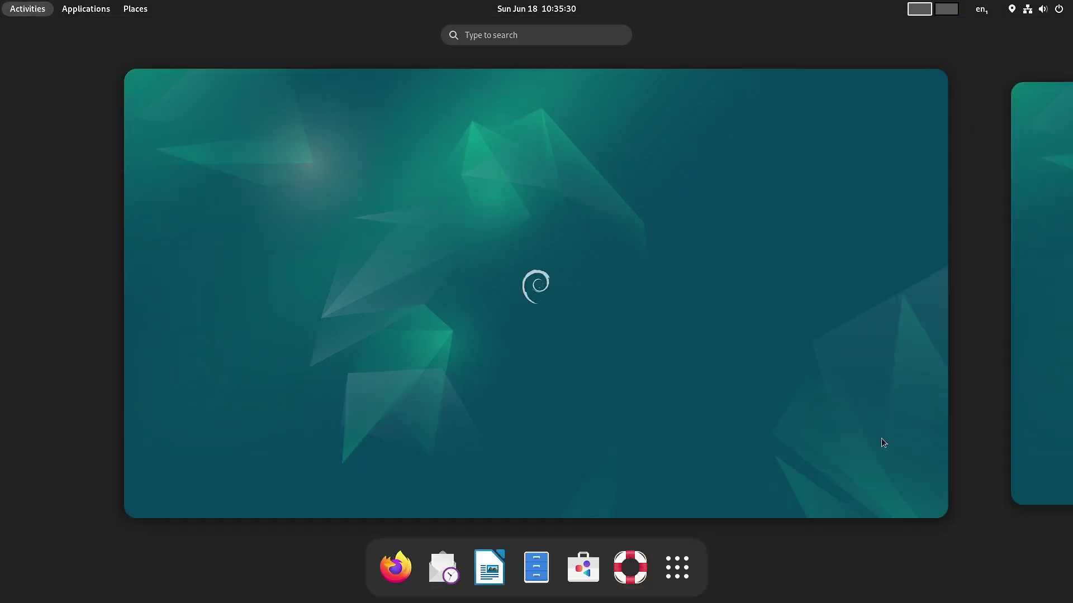
click(669, 574)
click(892, 341)
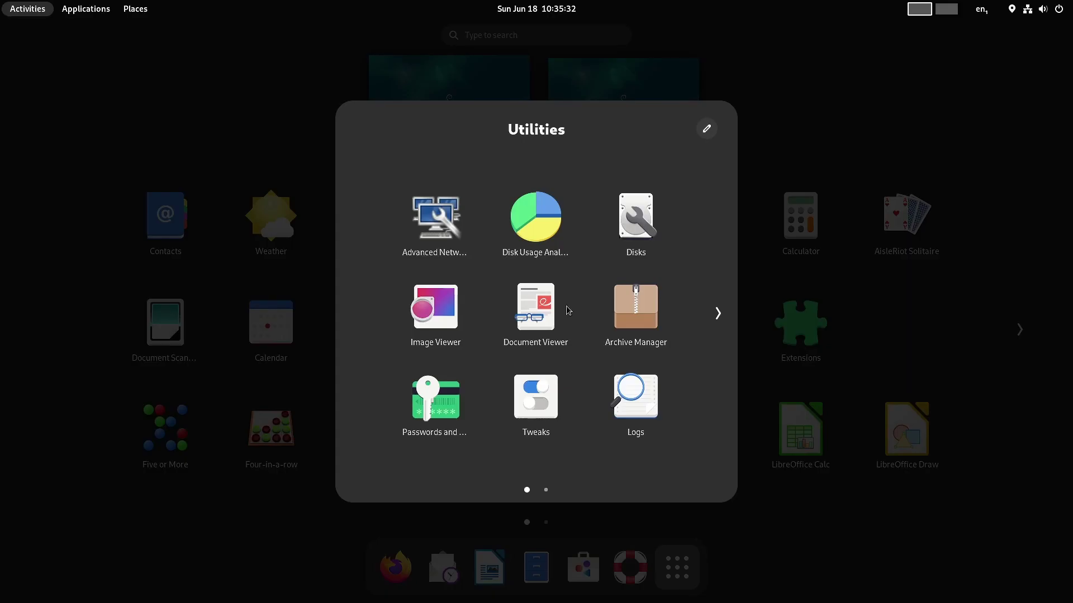
click(653, 247)
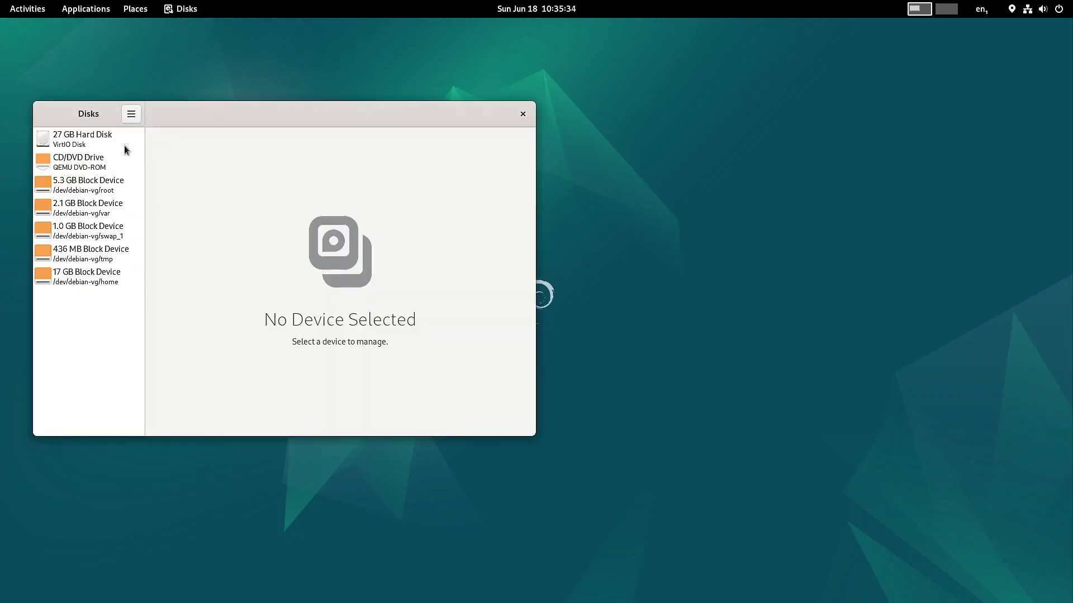
drag(136, 116, 270, 115)
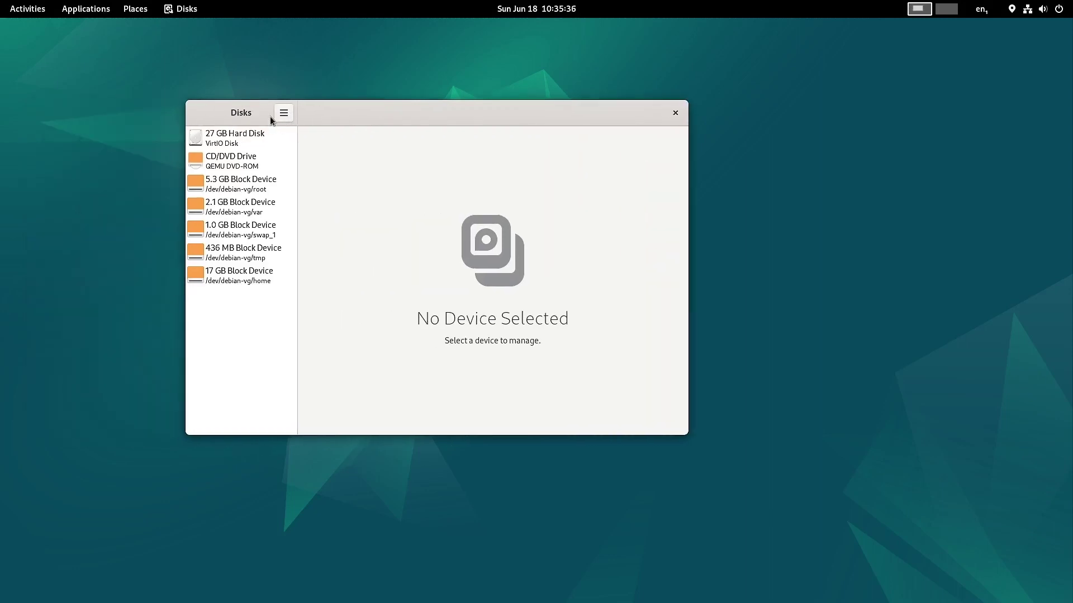
click(283, 113)
click(291, 206)
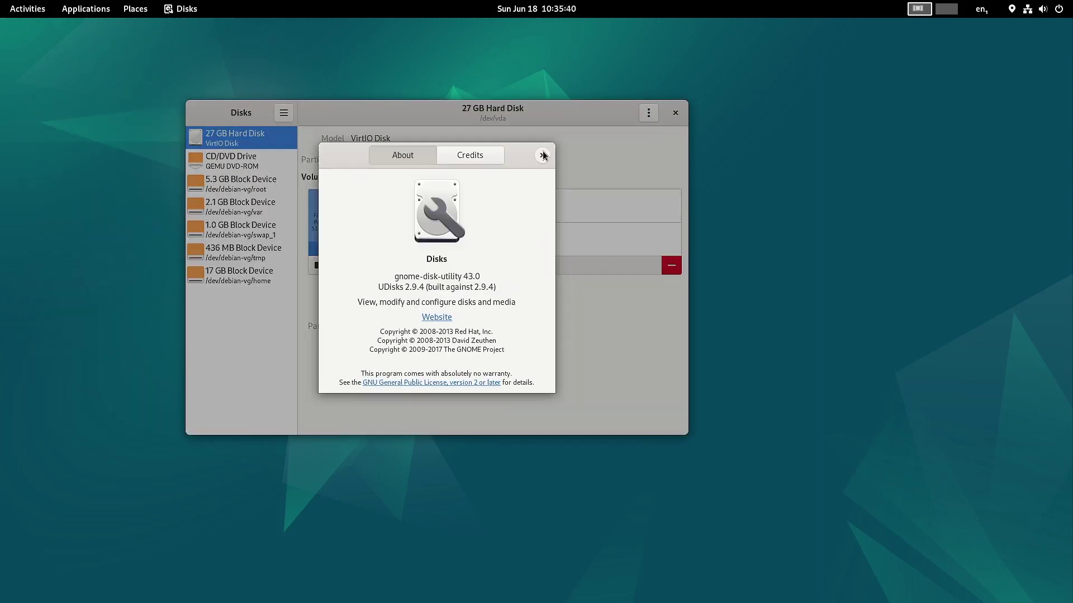
click(542, 156)
Step: View the details of the root, var, swap_1, tmp and home block devices, then close Disks
click(223, 193)
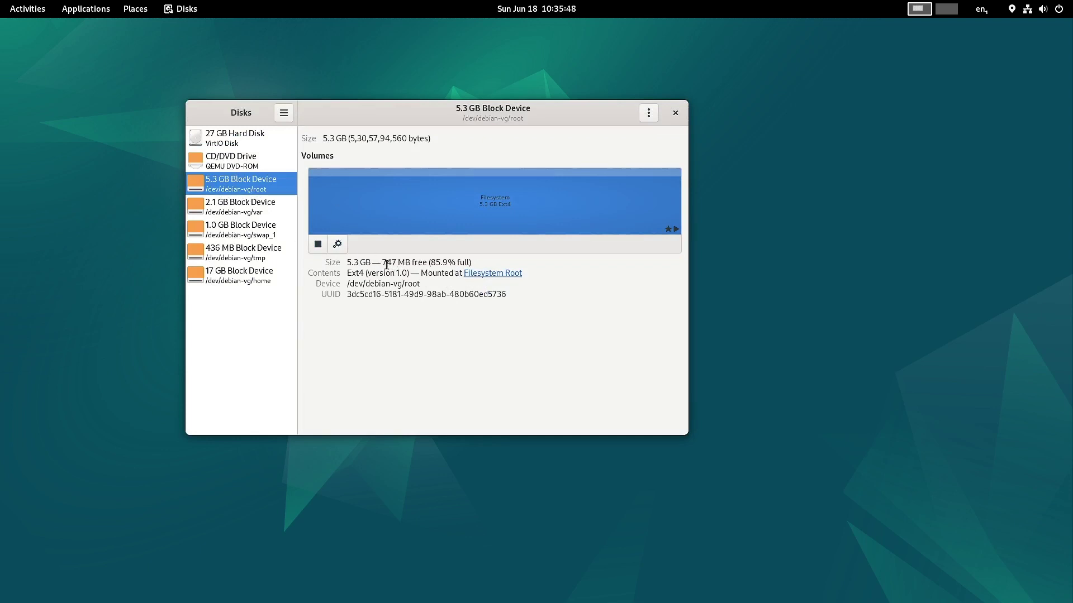
click(246, 210)
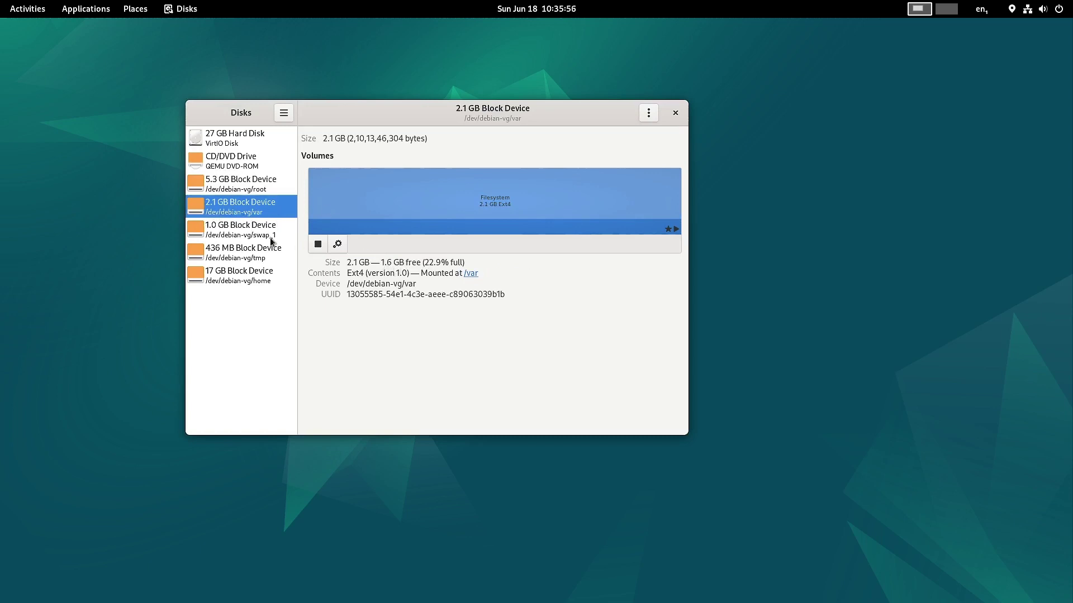
click(252, 236)
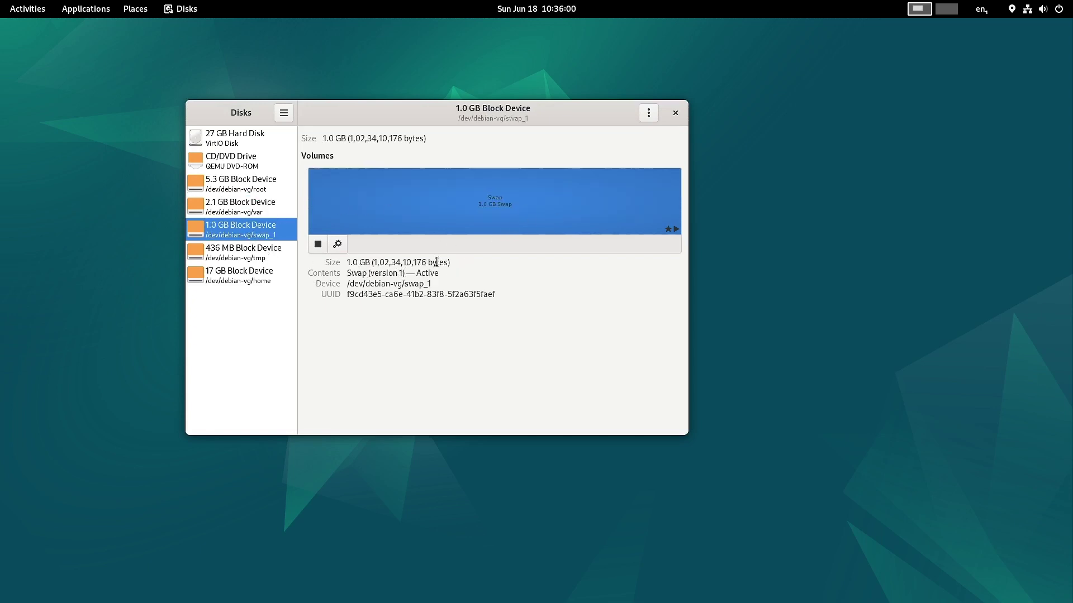
click(242, 260)
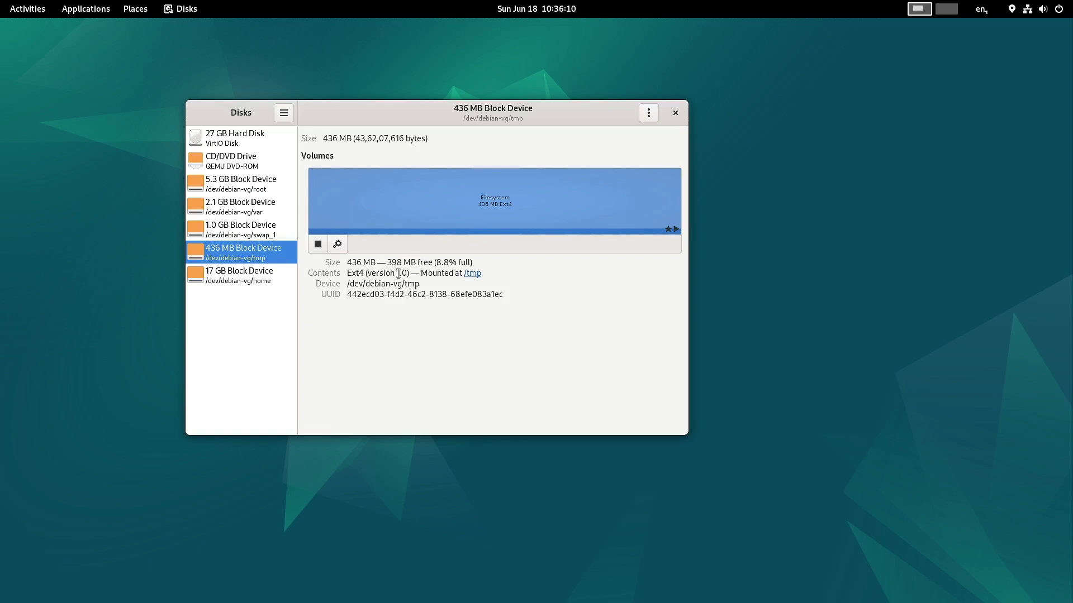
click(246, 275)
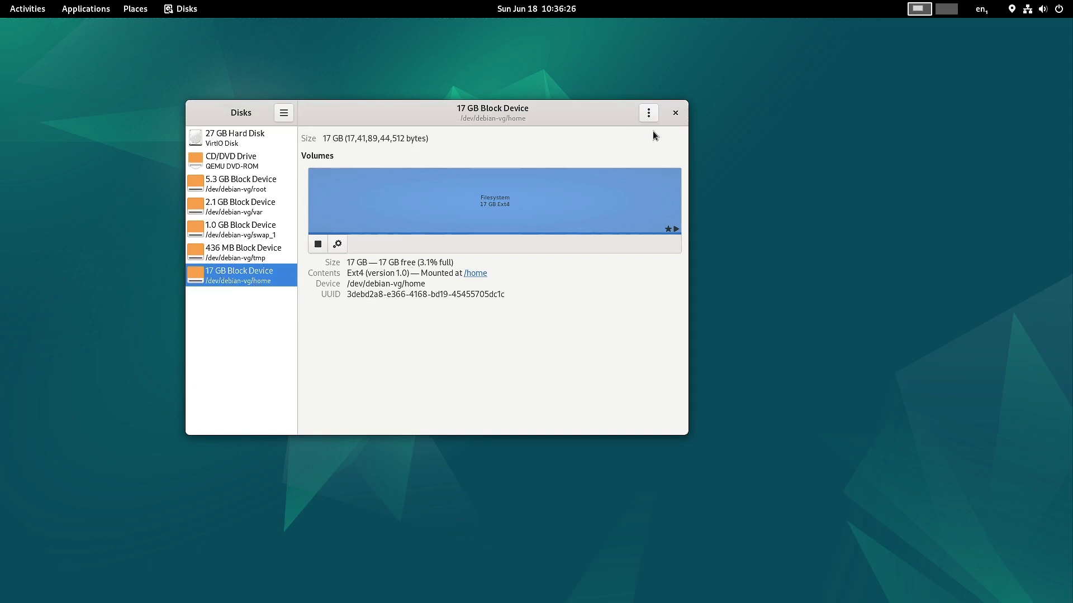
click(675, 113)
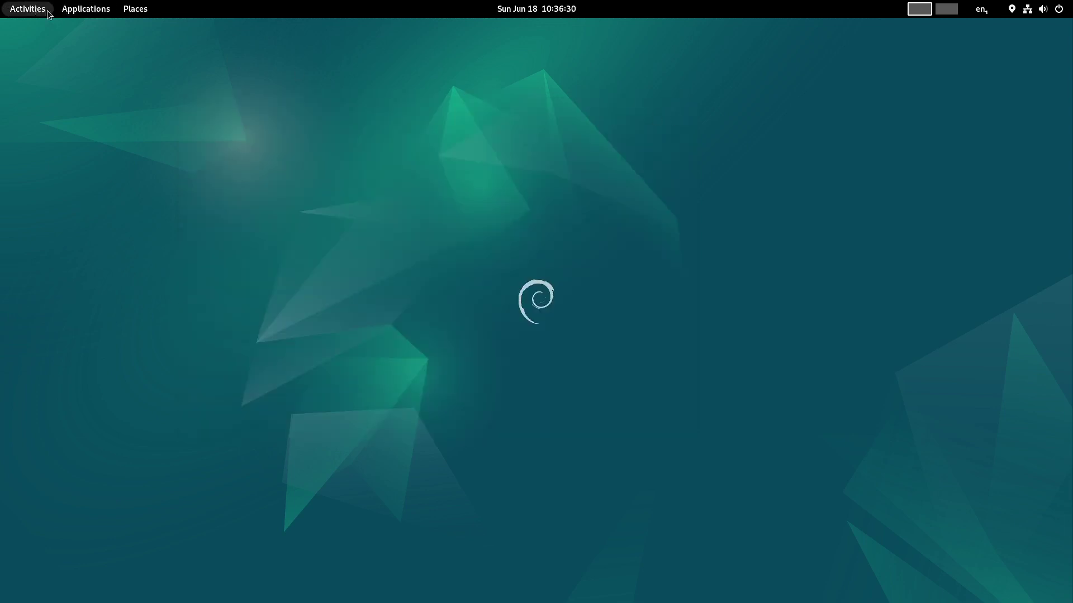
Step: Launch Image Viewer from the Utilities folder, check its version in the About window and close Image Viewer
click(27, 9)
click(677, 567)
click(907, 354)
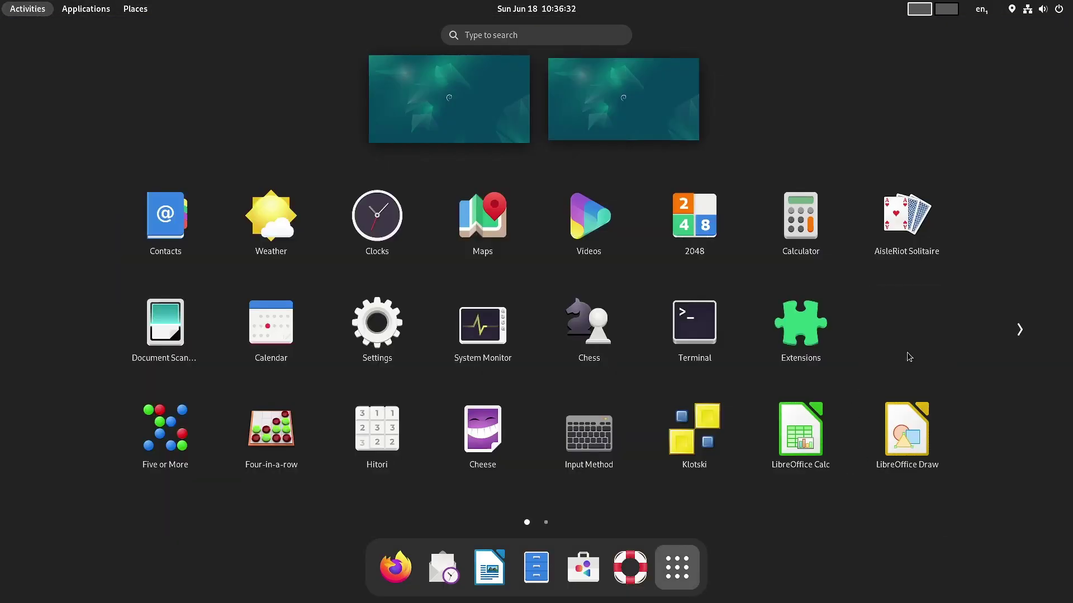
click(433, 318)
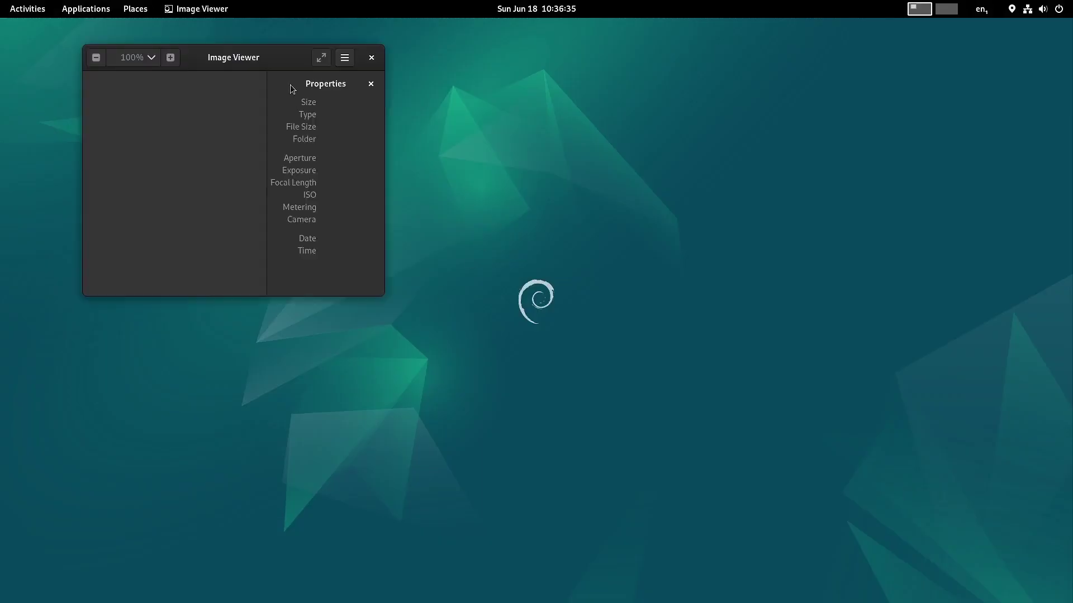
click(345, 58)
click(280, 277)
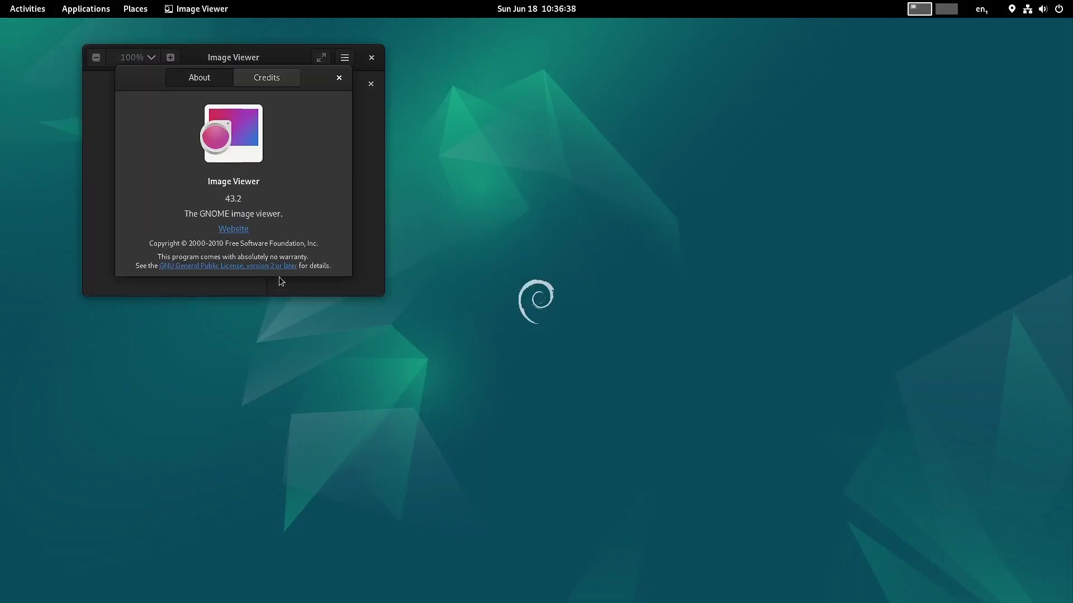
click(339, 79)
click(371, 58)
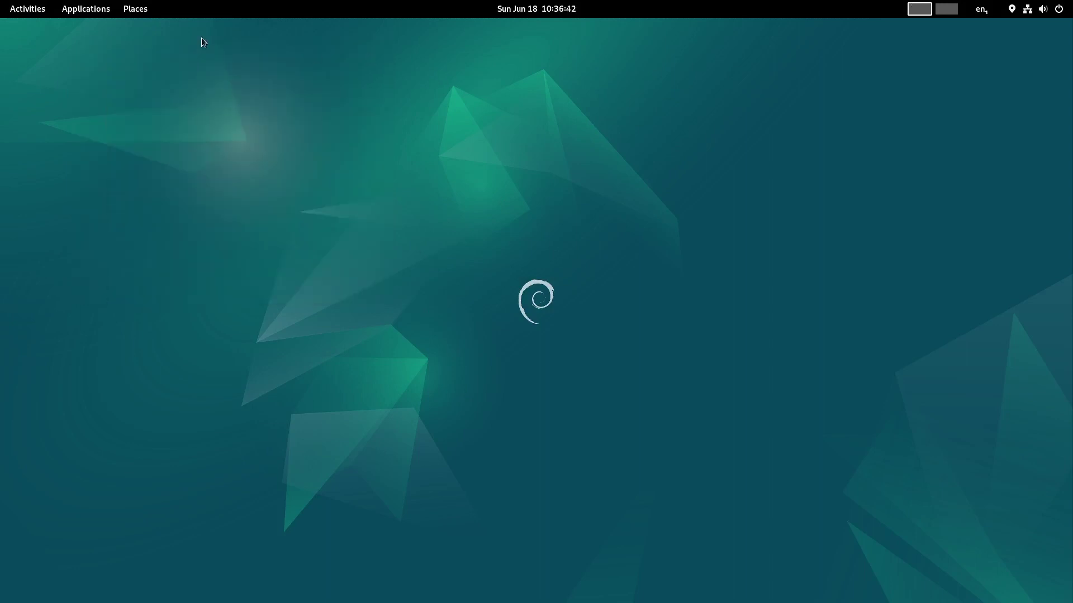
Step: Launch Document Viewer from the Utilities folder, look at its Open Document dialog, cancel it and close Document Viewer
click(27, 9)
click(677, 567)
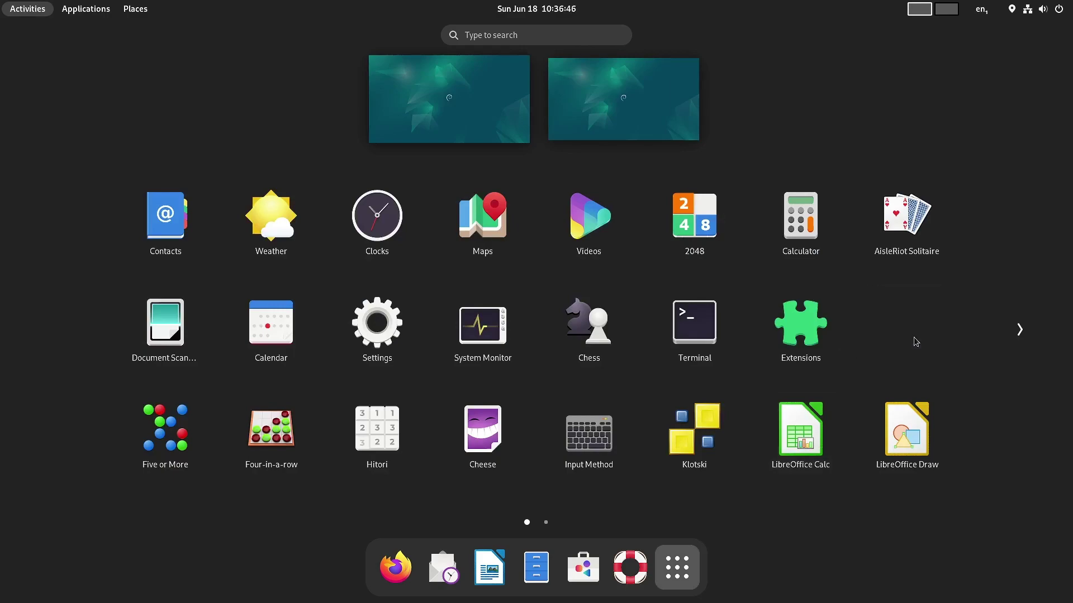
click(913, 340)
click(556, 327)
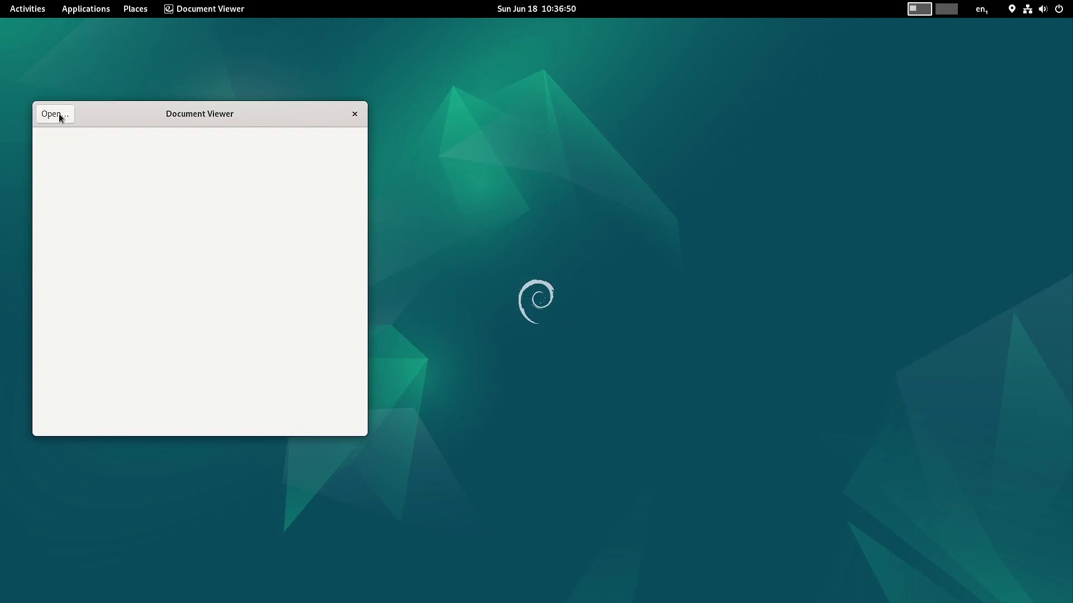
click(62, 119)
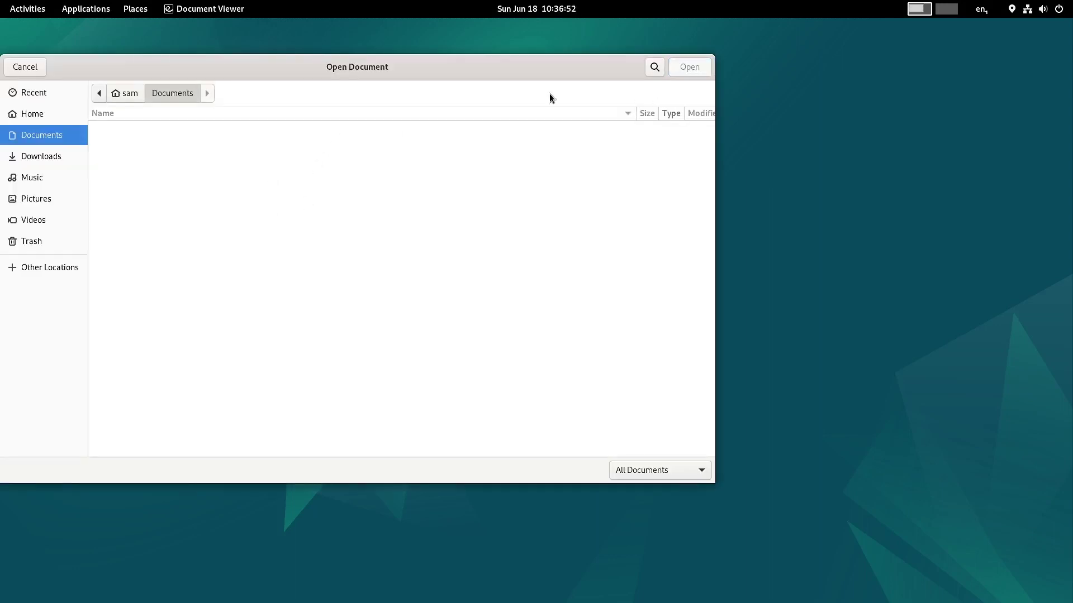
click(25, 67)
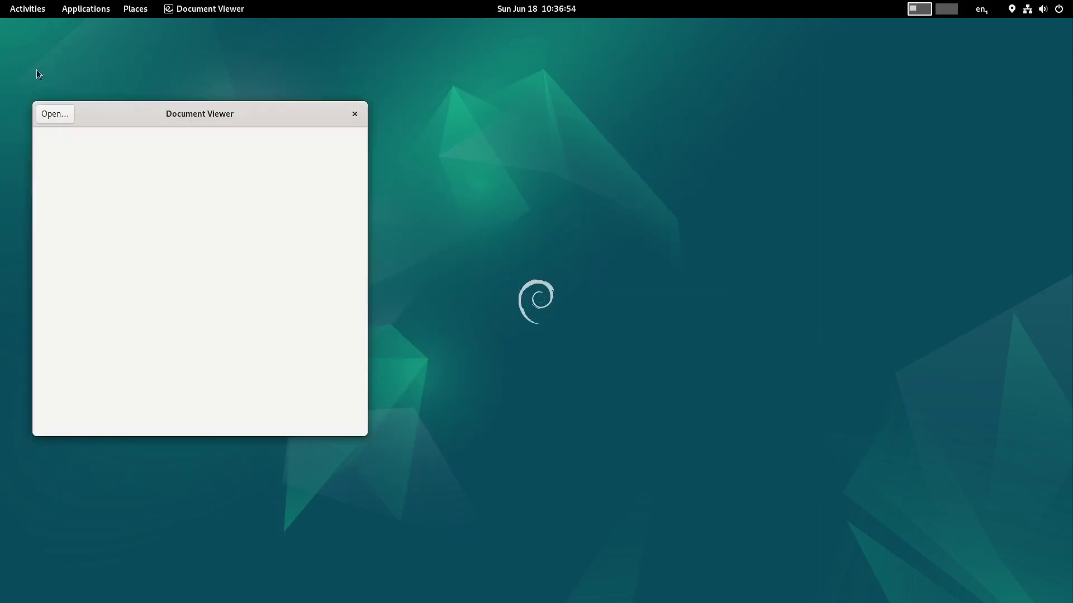
click(353, 118)
Step: Launch Archive Manager from the Utilities folder, check its version in the About window and close Archive Manager
click(31, 10)
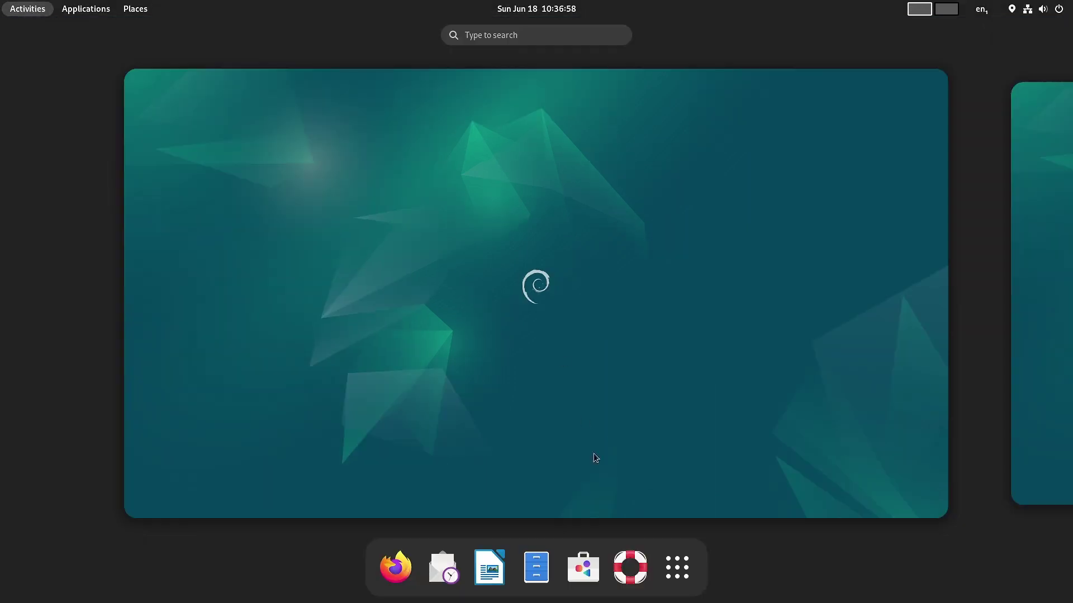
click(677, 568)
click(905, 336)
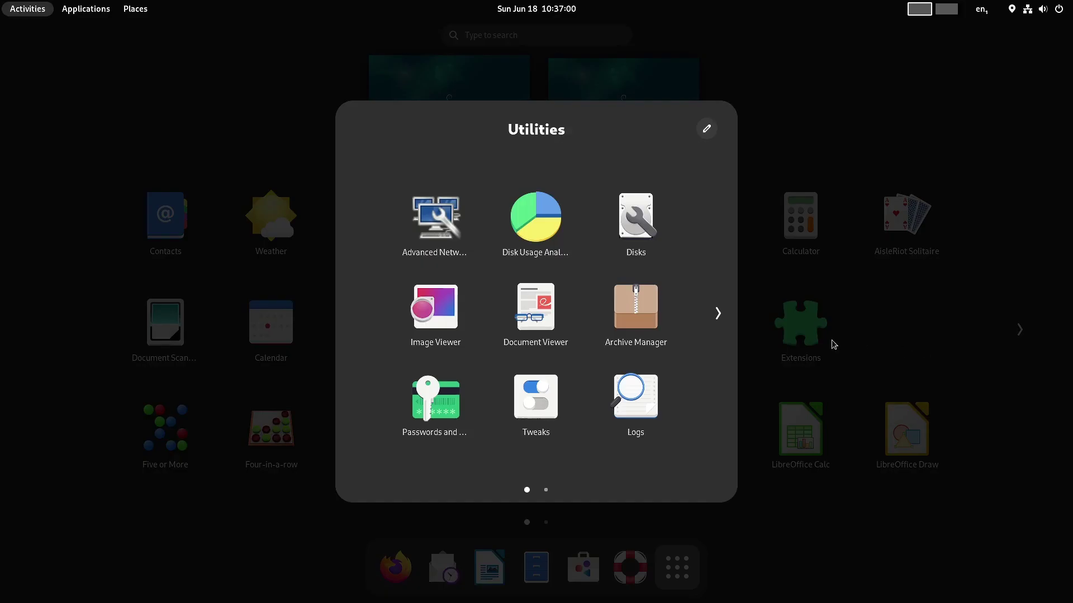
click(630, 327)
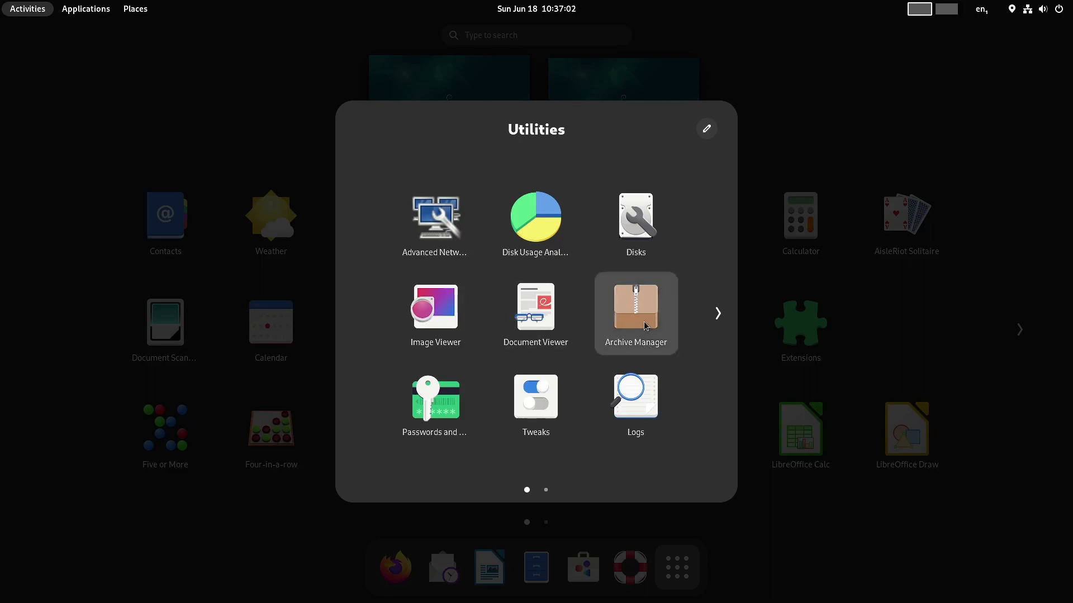
click(328, 129)
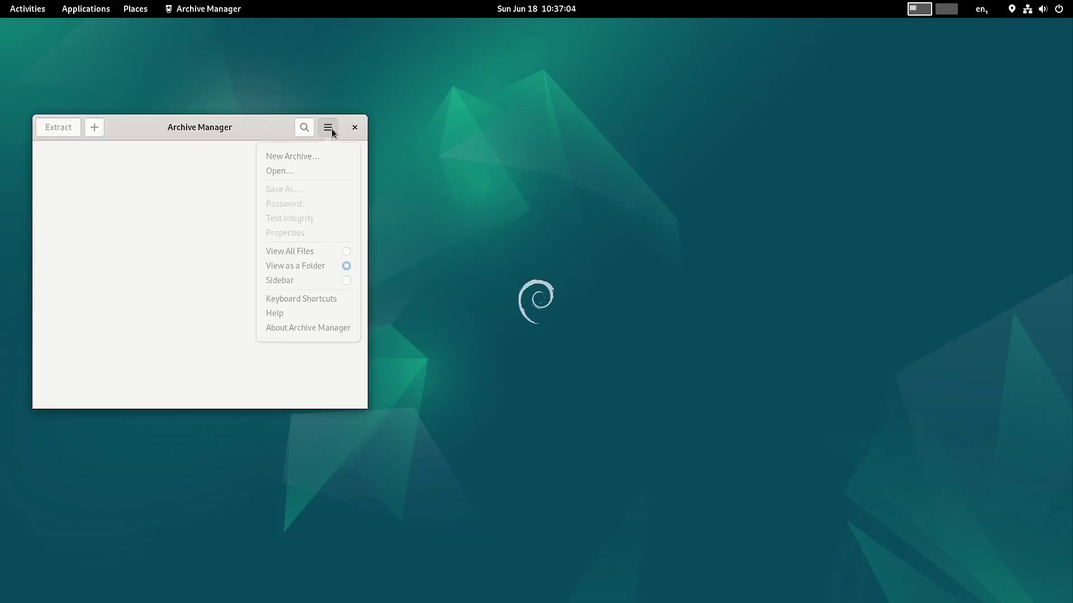
click(305, 334)
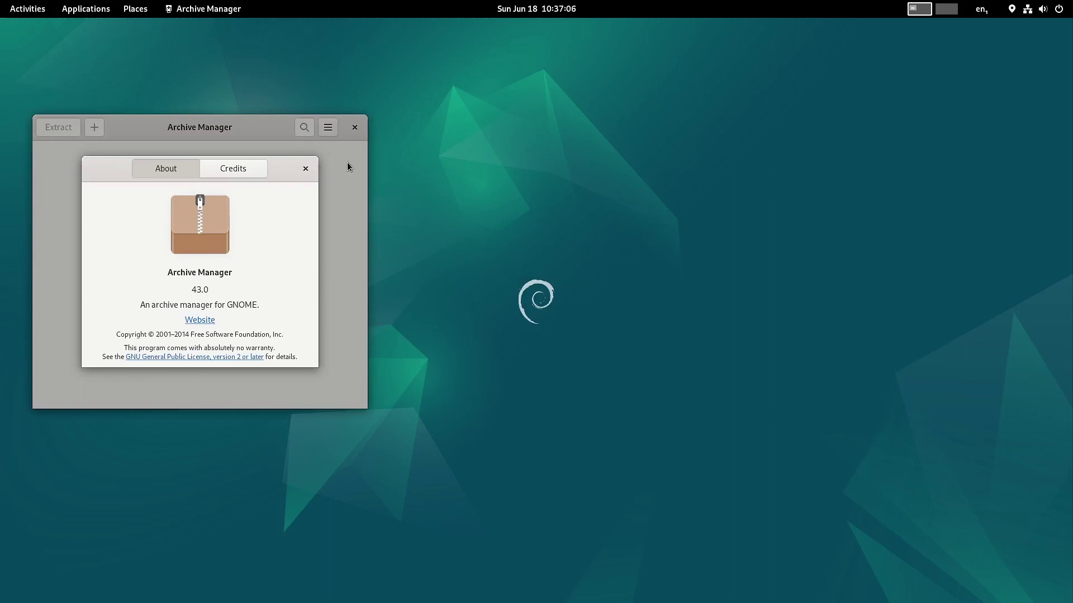
click(305, 169)
click(354, 127)
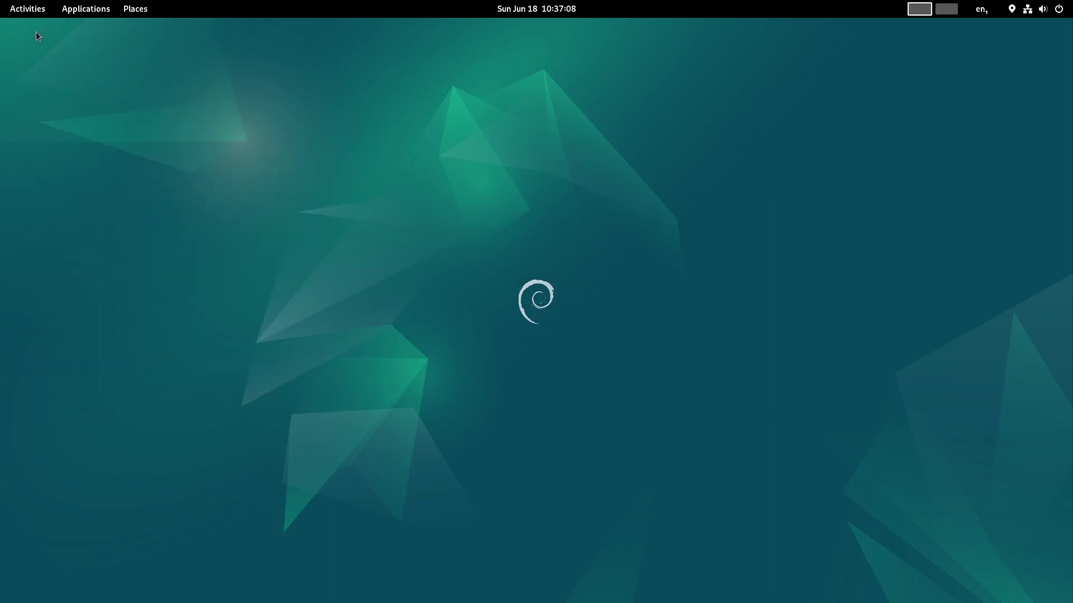
Step: Launch Logs from the Utilities folder and expand the grouped Security entry in the Important log list
mouse_move(0, 0)
click(677, 568)
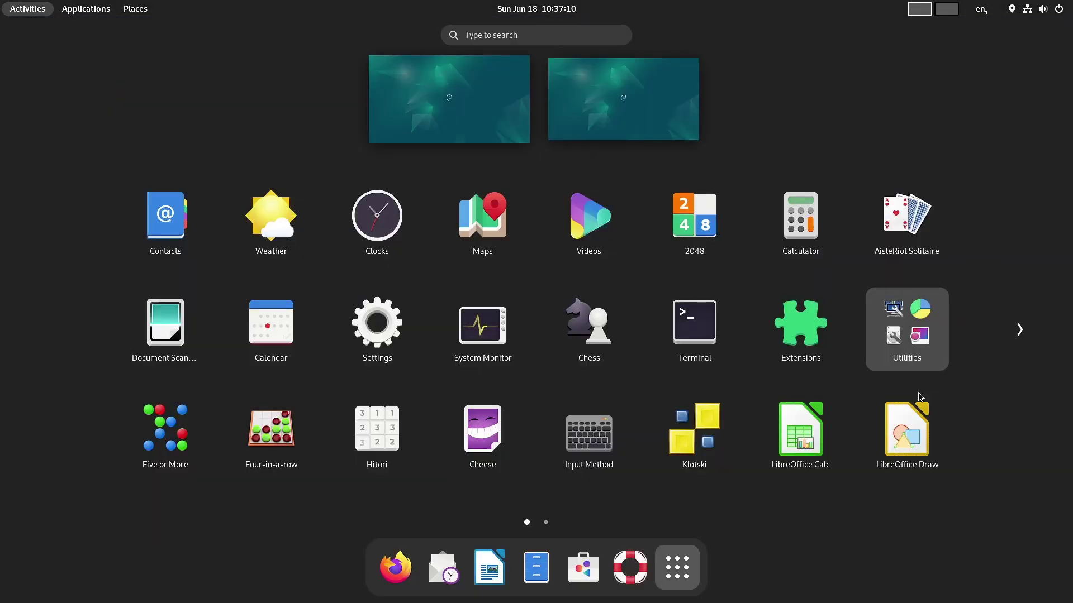
click(923, 351)
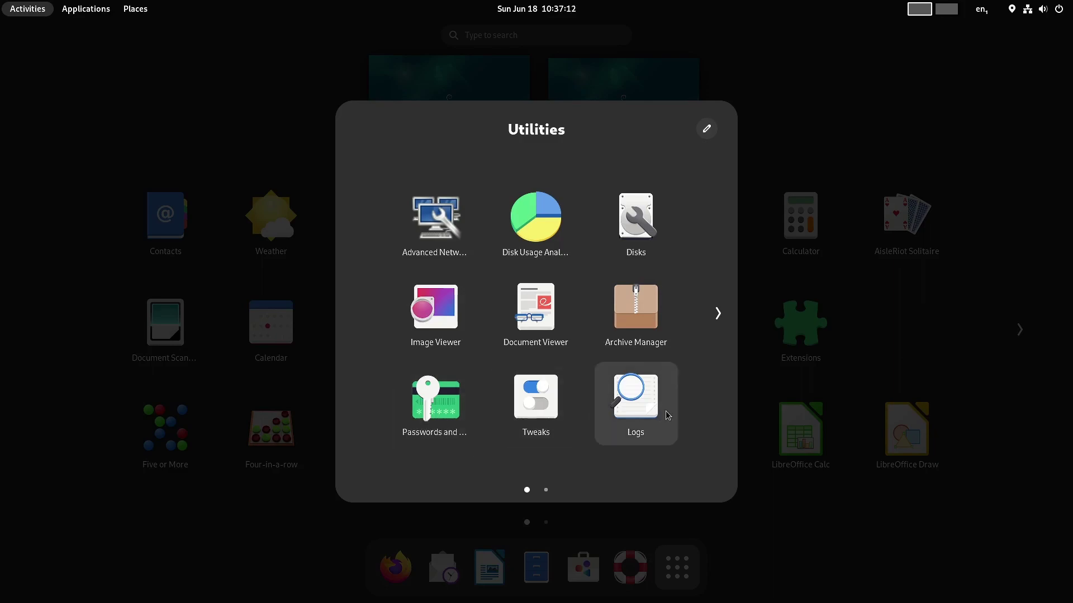
click(634, 400)
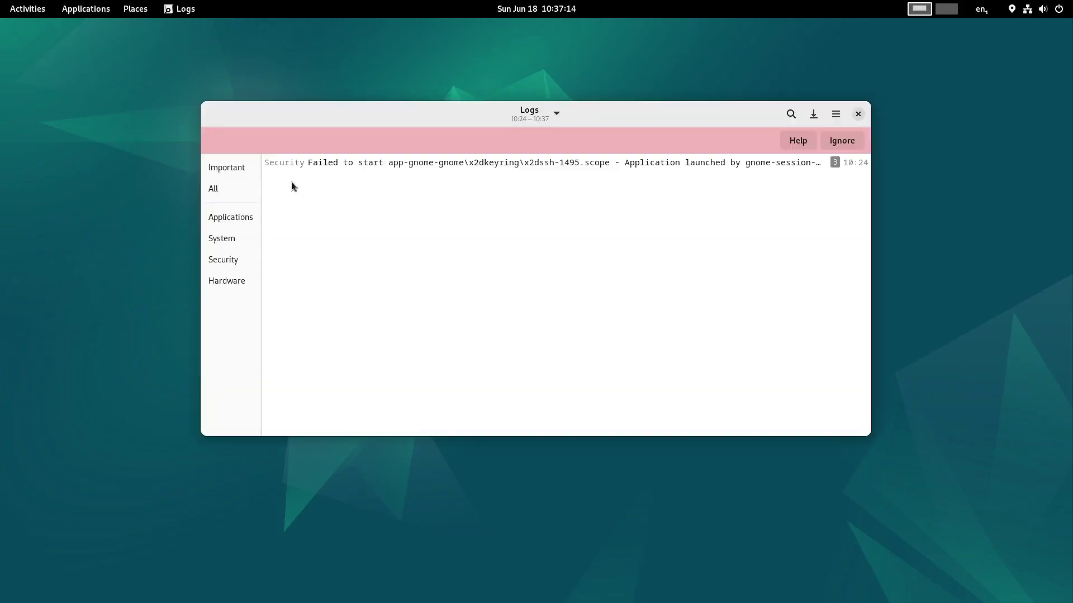
click(370, 163)
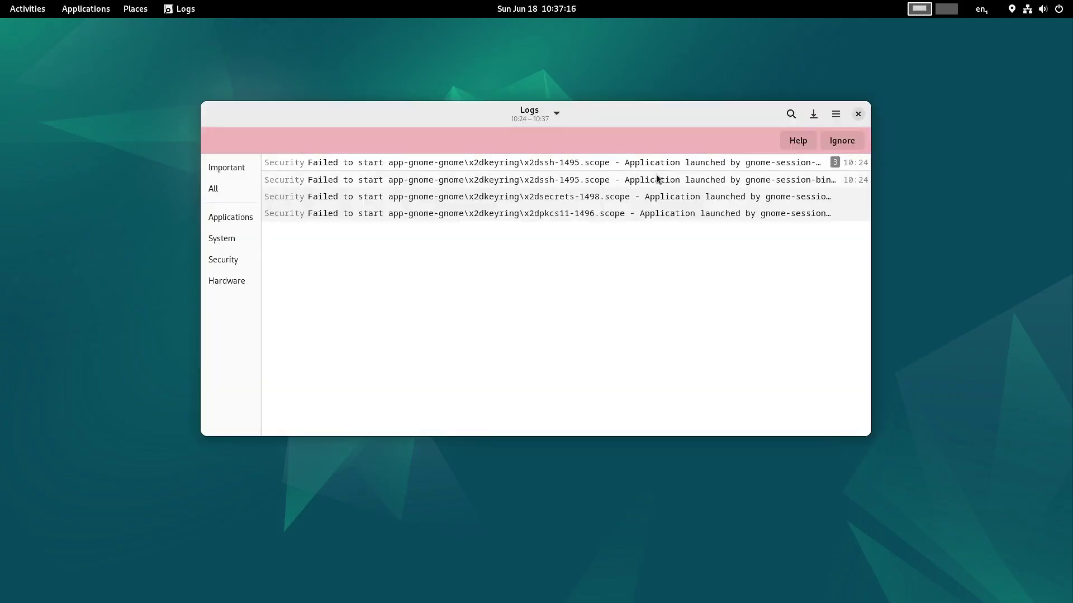
Step: View the Important, All, Applications, System, Security and Hardware log categories in turn
click(234, 168)
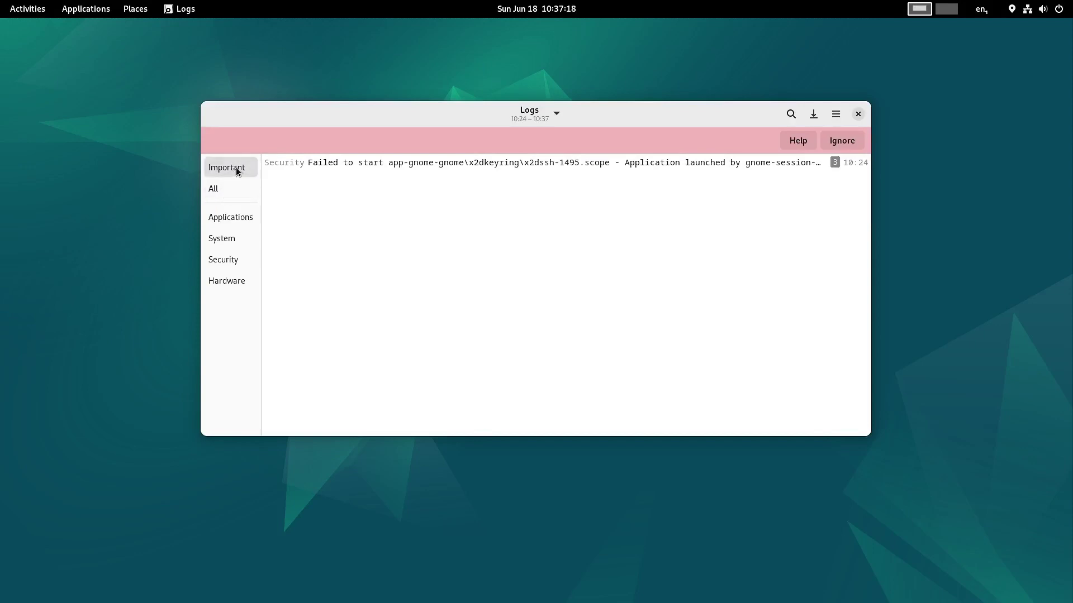
click(218, 190)
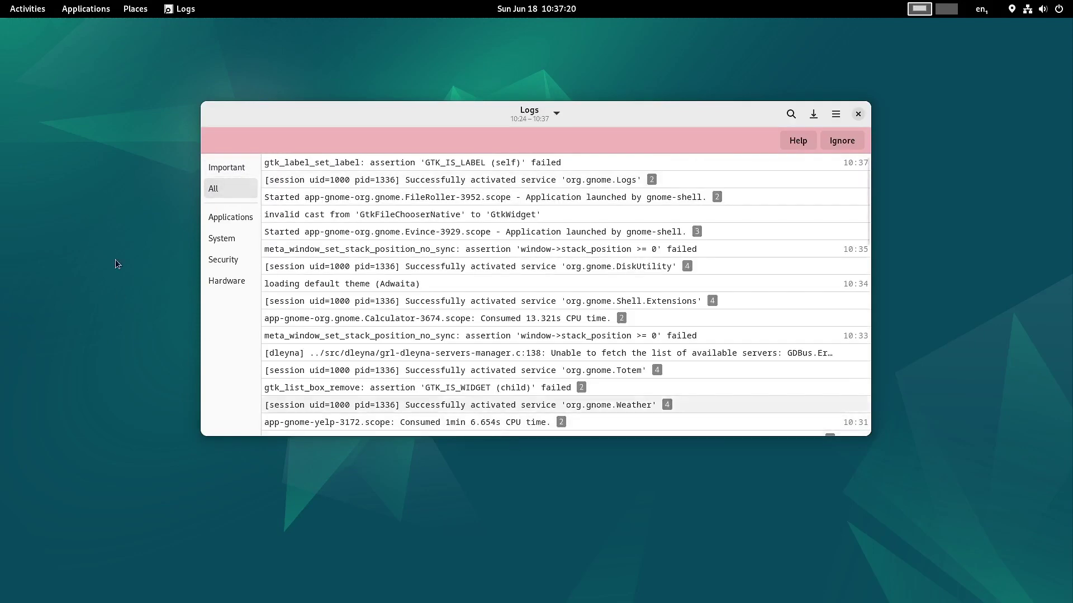
click(238, 223)
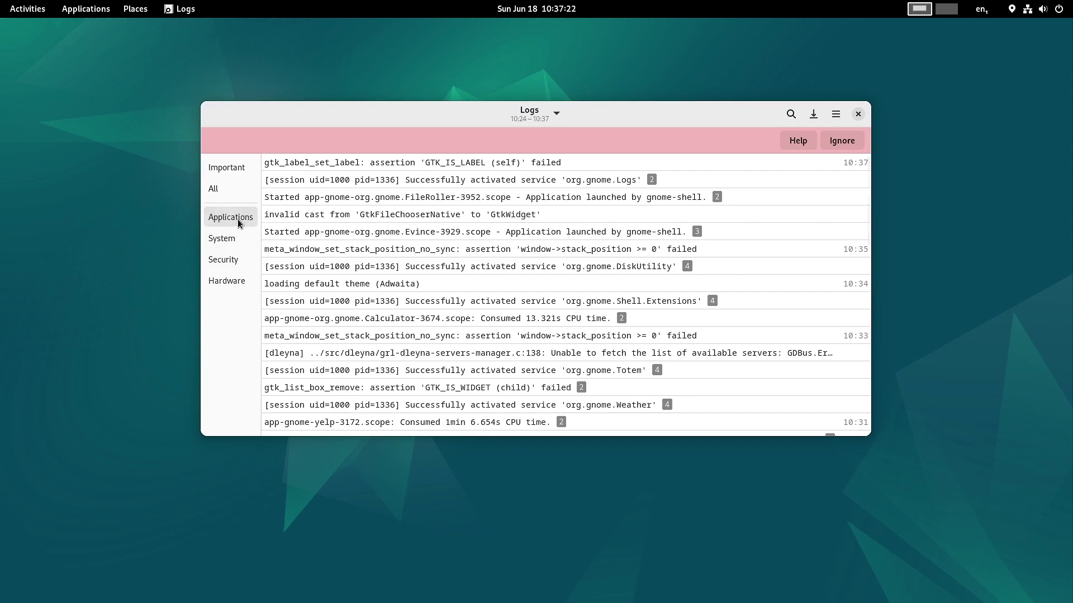
click(226, 240)
click(224, 258)
click(227, 280)
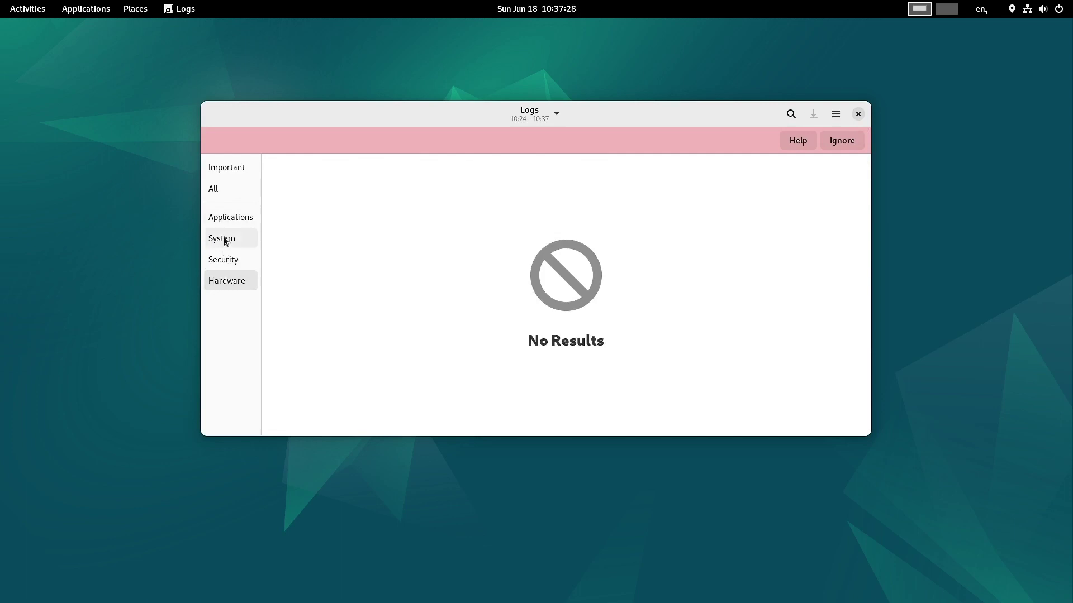
Step: Check the version of Logs in its About window, then close Logs
click(837, 115)
click(805, 203)
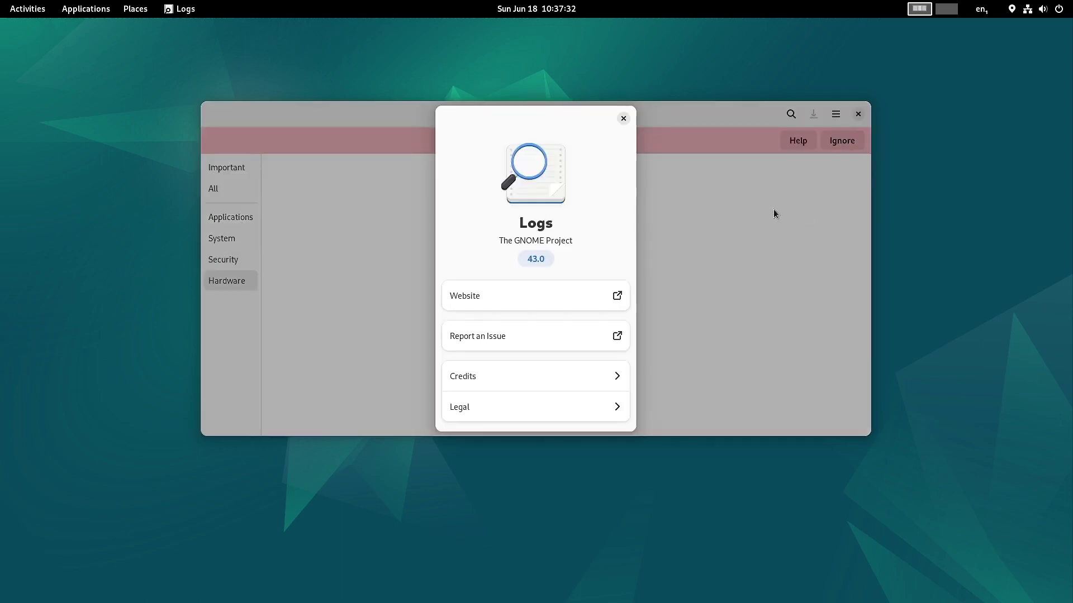
click(624, 119)
click(858, 114)
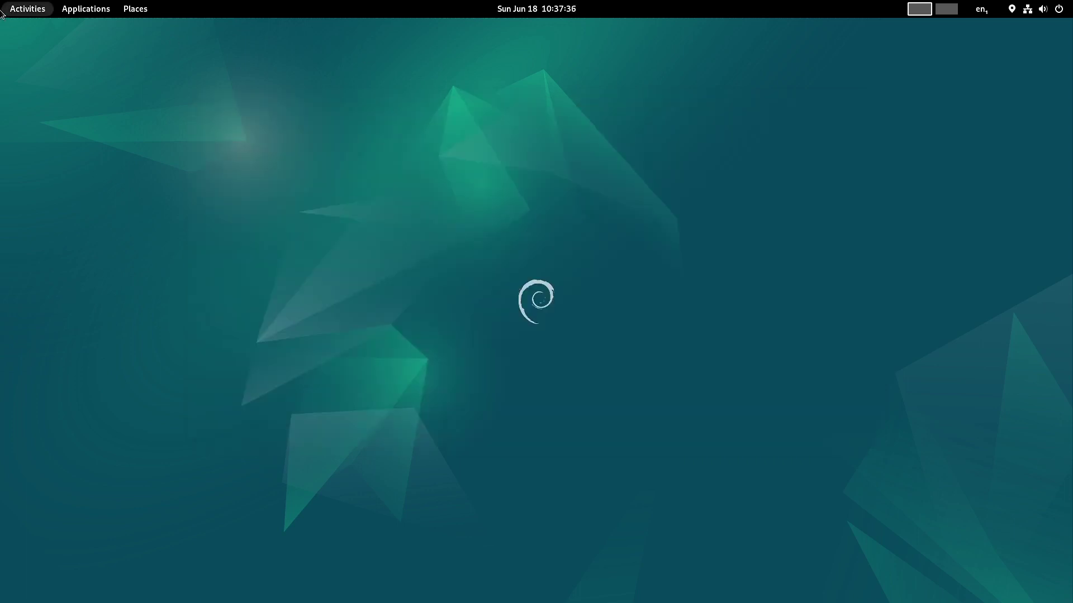
Step: Launch Tweaks from the Utilities folder, check its version in the About window and close the About window
key(super)
click(689, 574)
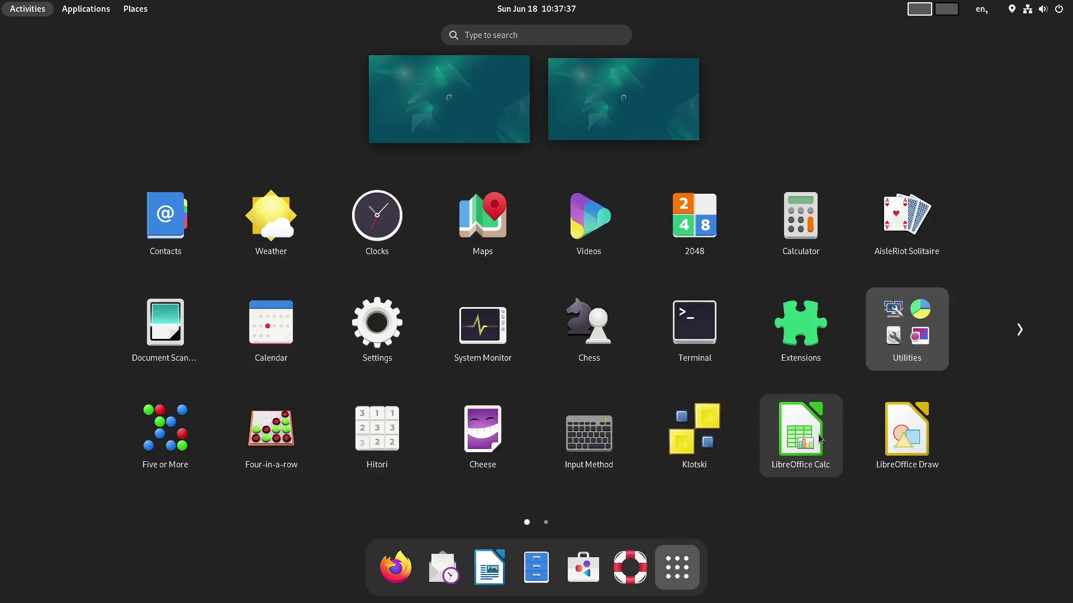
click(888, 352)
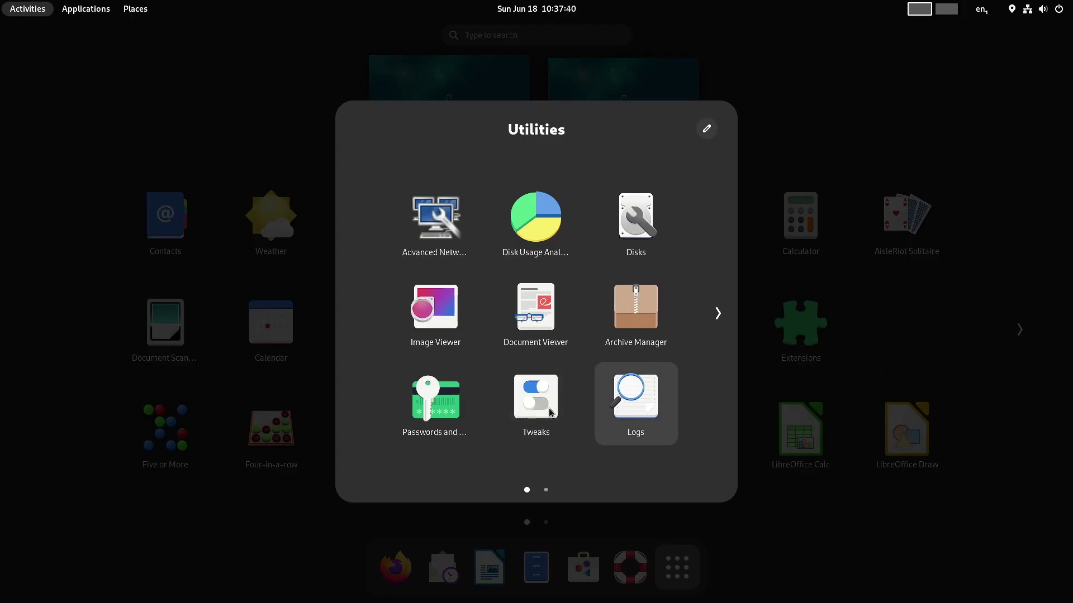
click(524, 409)
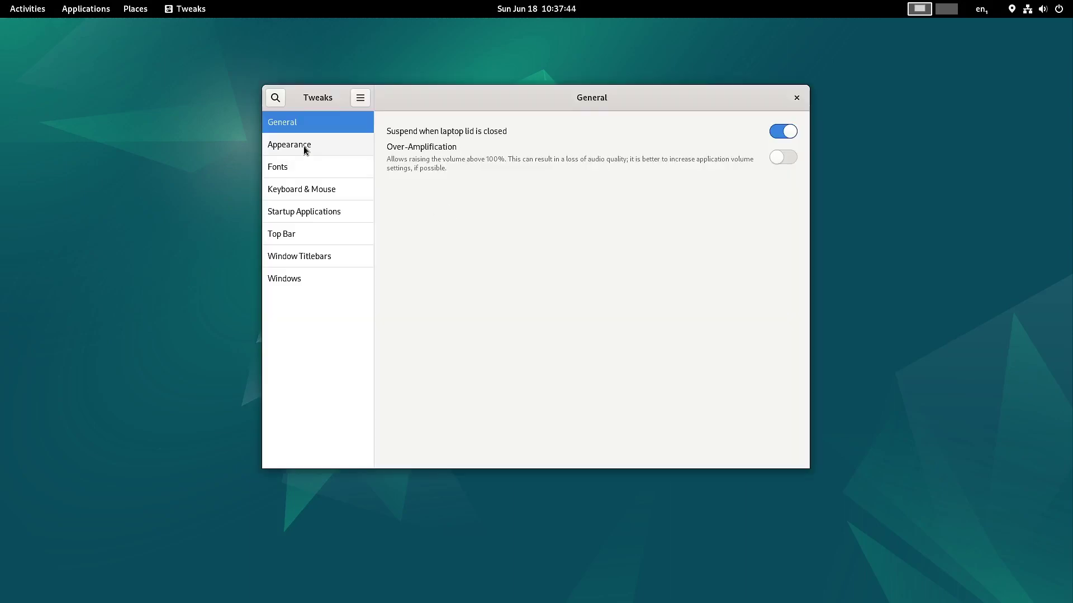
click(360, 99)
click(371, 150)
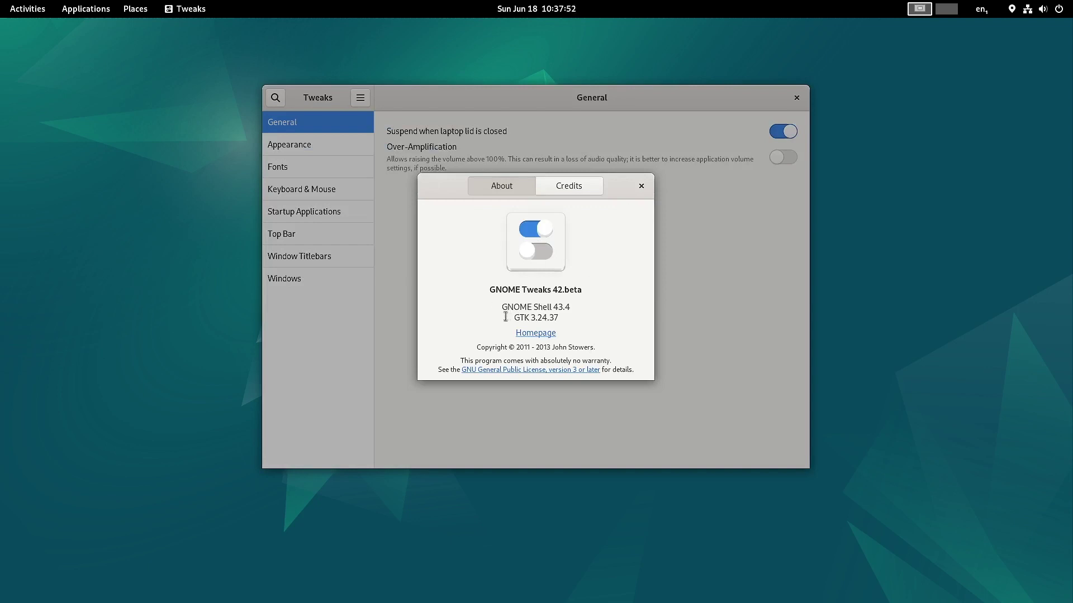
click(641, 186)
Step: Go to the Appearance settings in Tweaks and look through the available Cursor and Icons themes
click(308, 146)
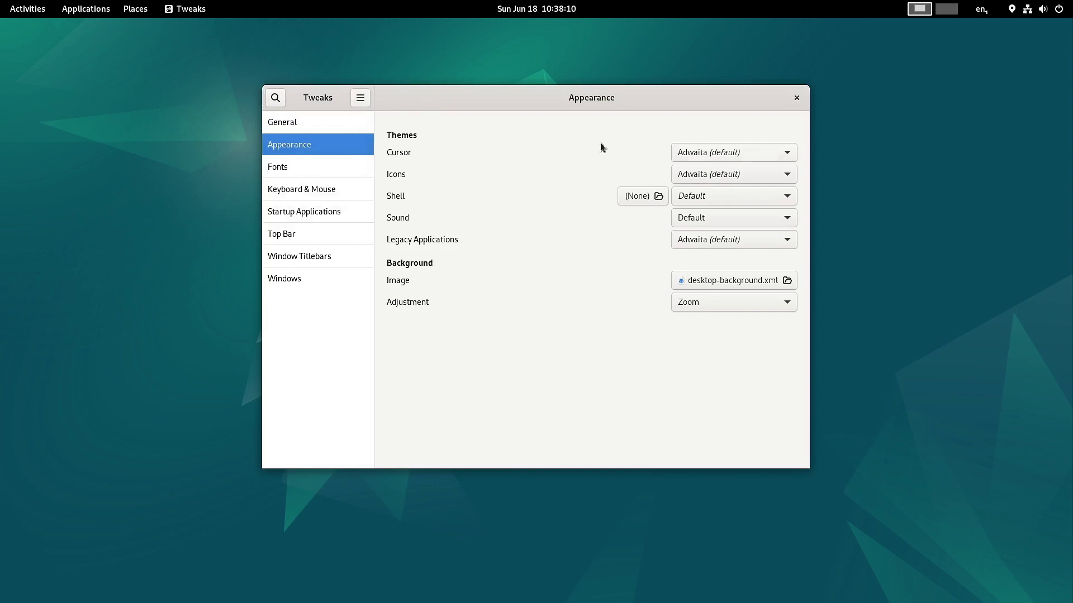
click(711, 159)
click(712, 158)
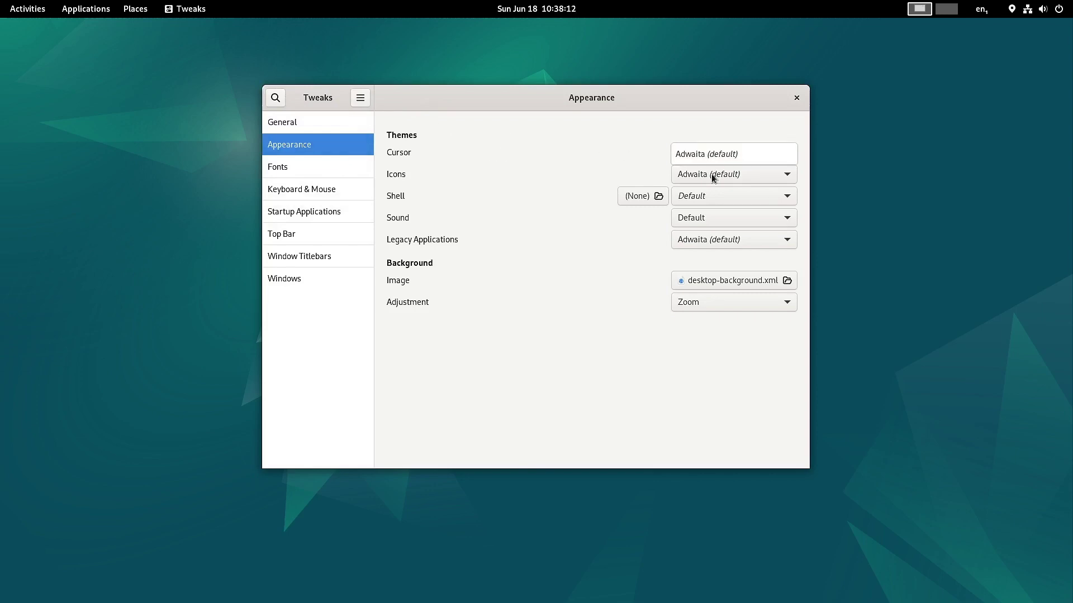
click(713, 176)
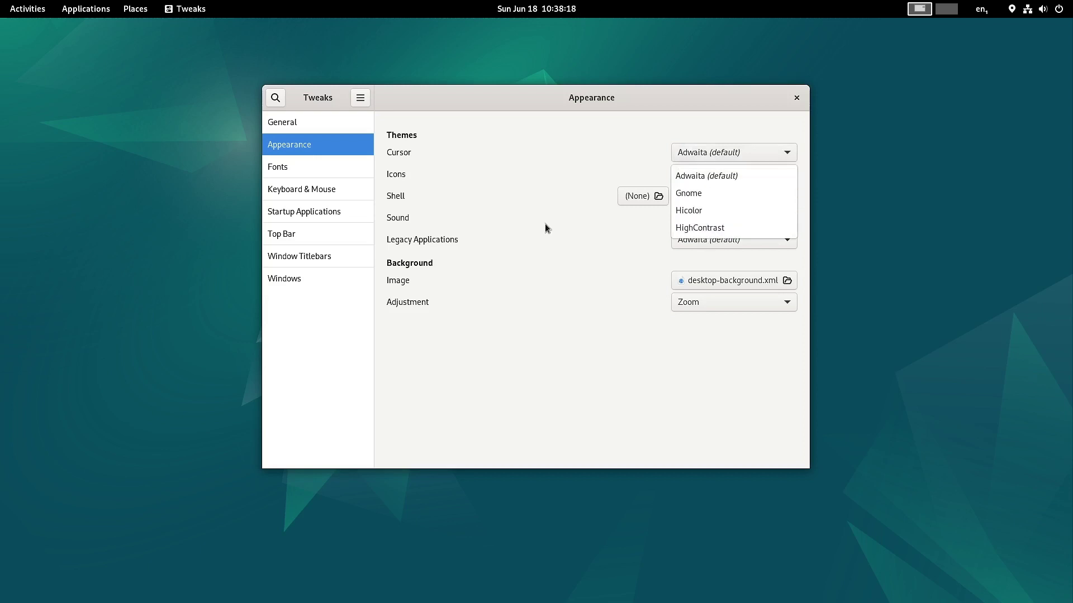
click(584, 162)
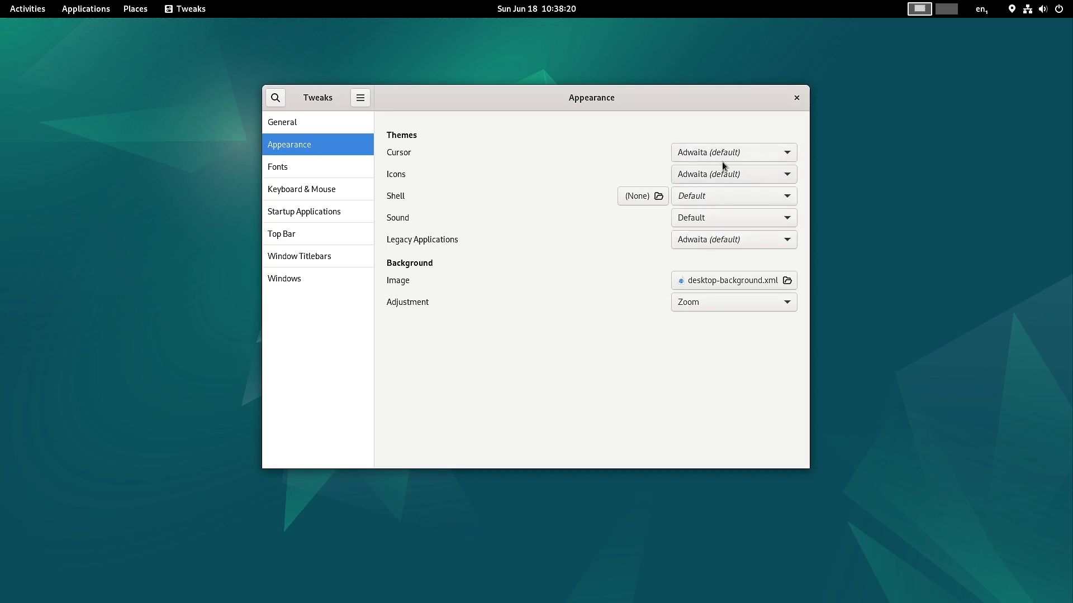
Step: Look through the Cursor, Sound and Legacy Applications theme choices in the Appearance settings
click(718, 158)
click(715, 154)
click(696, 226)
click(696, 226)
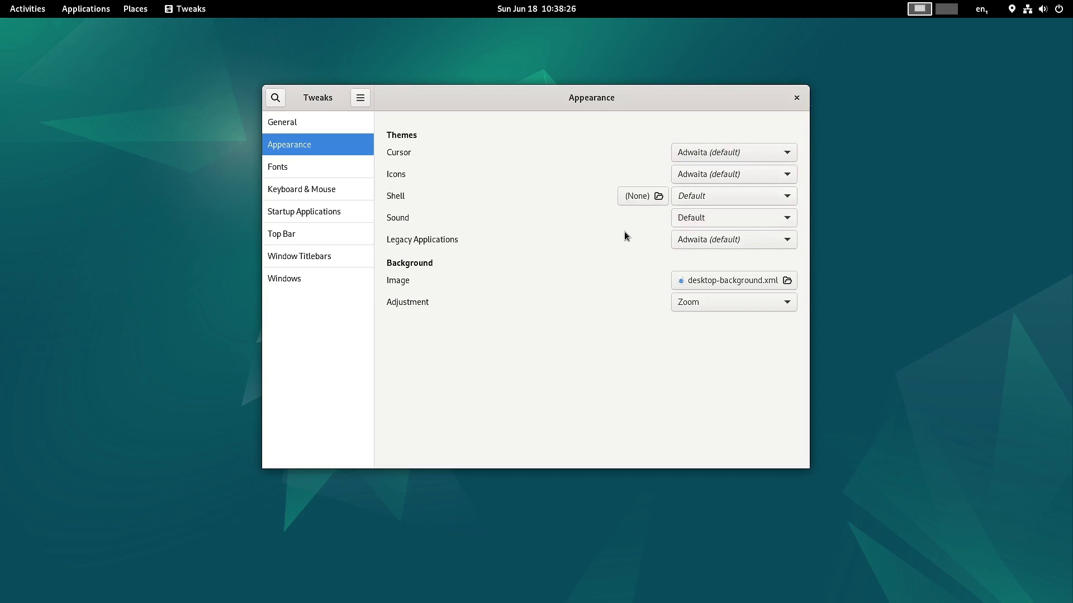
click(684, 241)
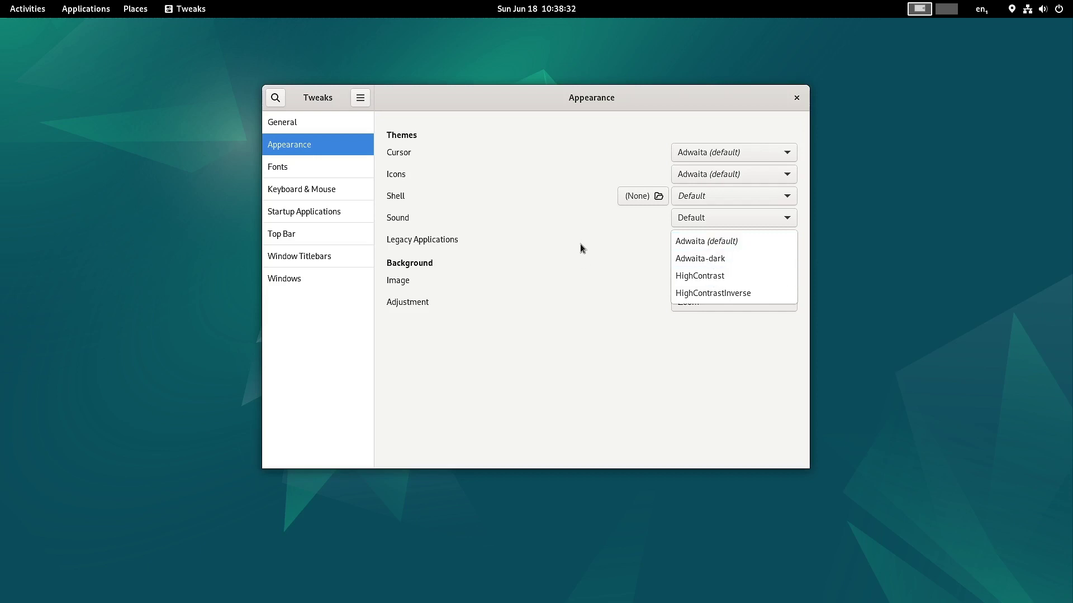
click(614, 243)
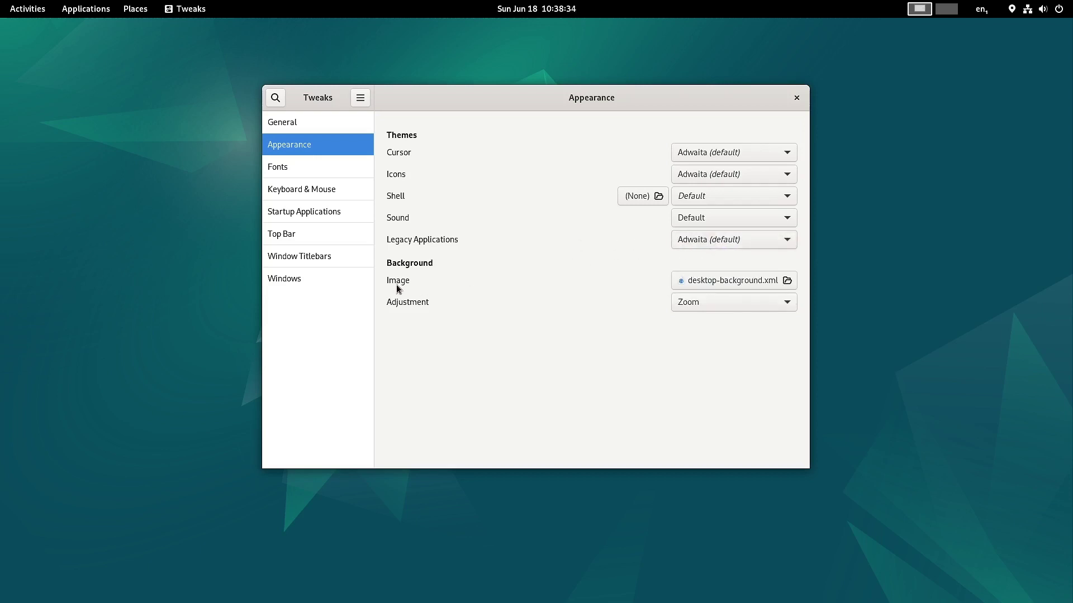
Step: View the selectable background image files in the desktop-base folder, cancel the file chooser and close Tweaks
click(750, 284)
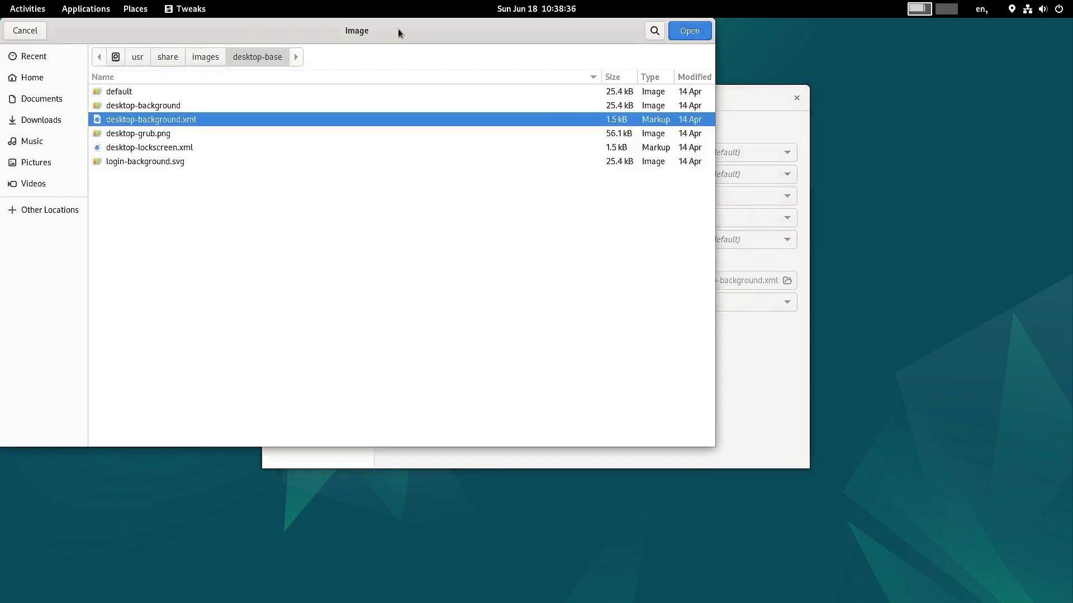
click(21, 28)
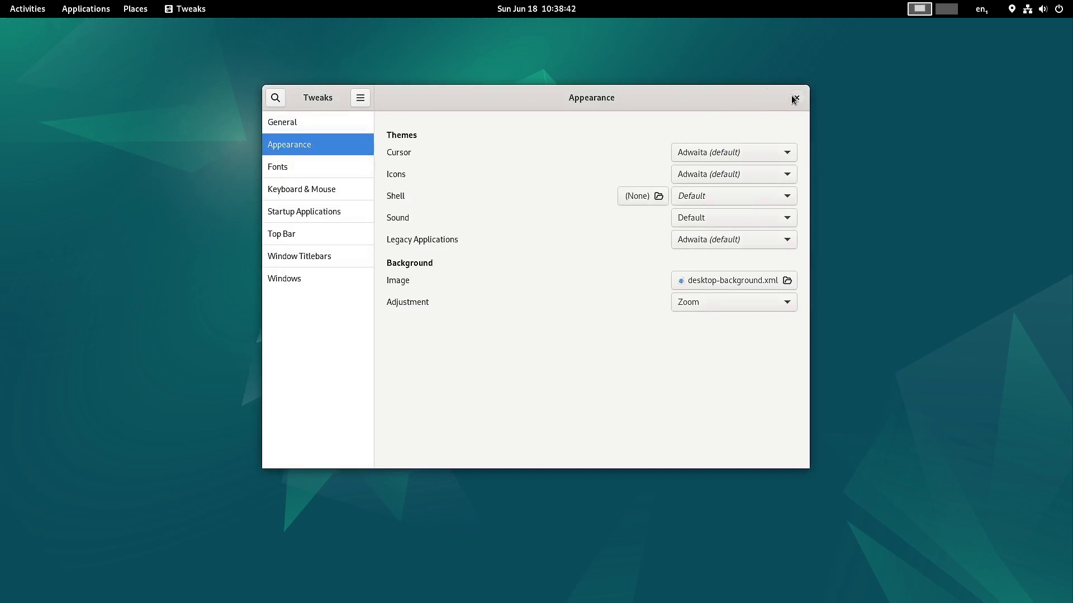
click(793, 99)
Step: Launch Fonts from the second page of the Utilities folder, check its version in the About window and close Fonts
click(29, 10)
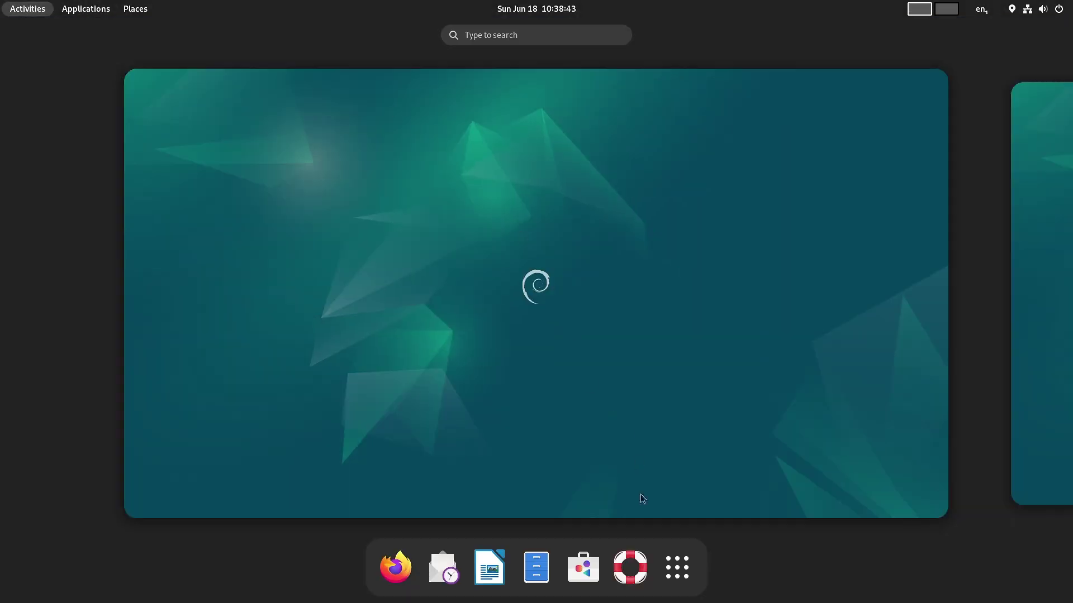
click(686, 583)
click(934, 357)
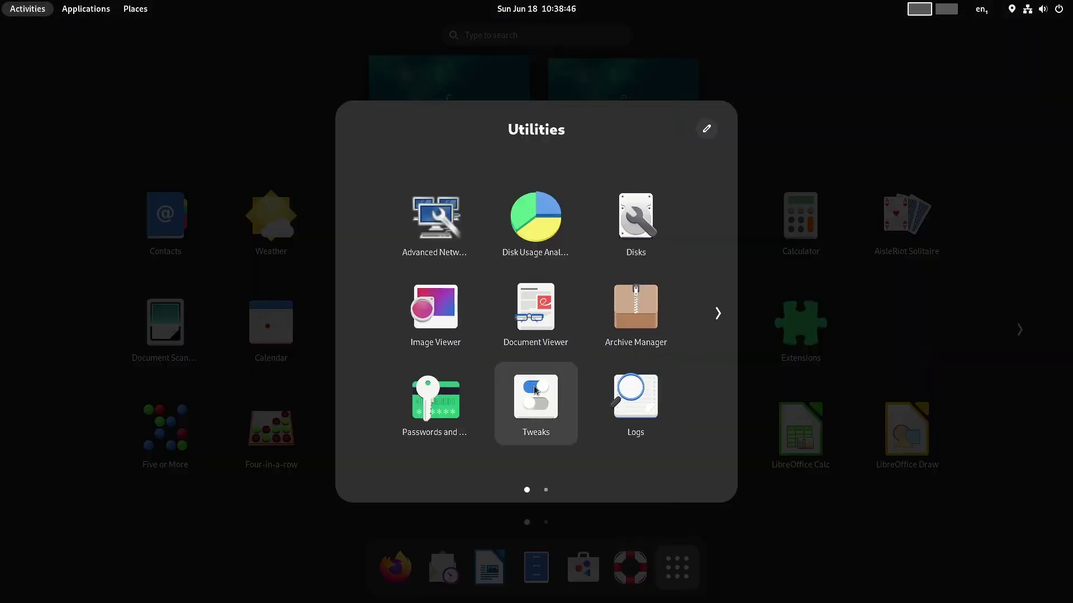
scroll(534, 390, down, 1)
click(535, 216)
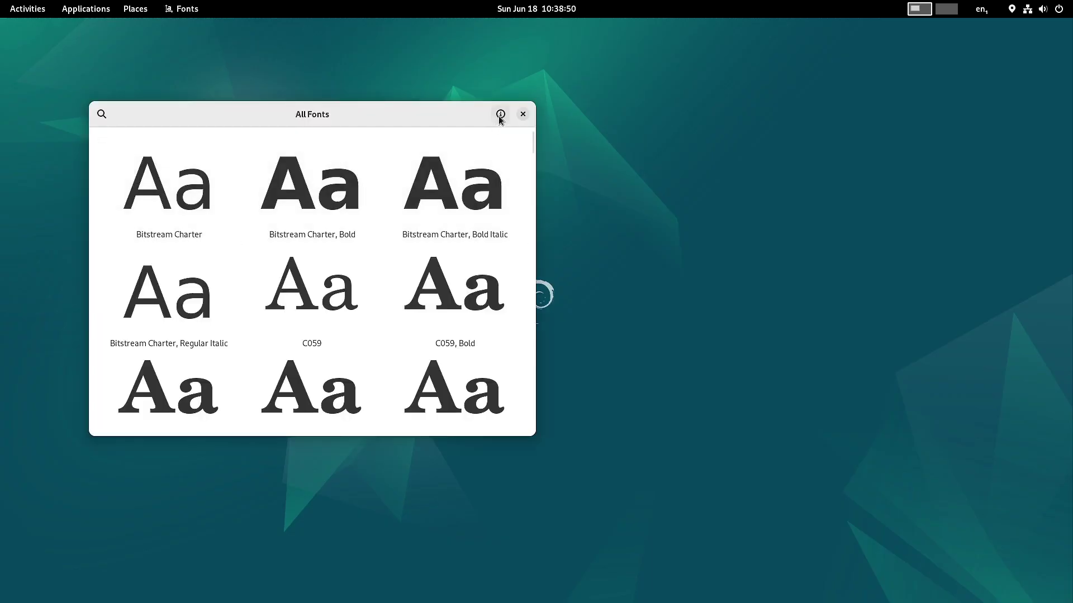
click(501, 115)
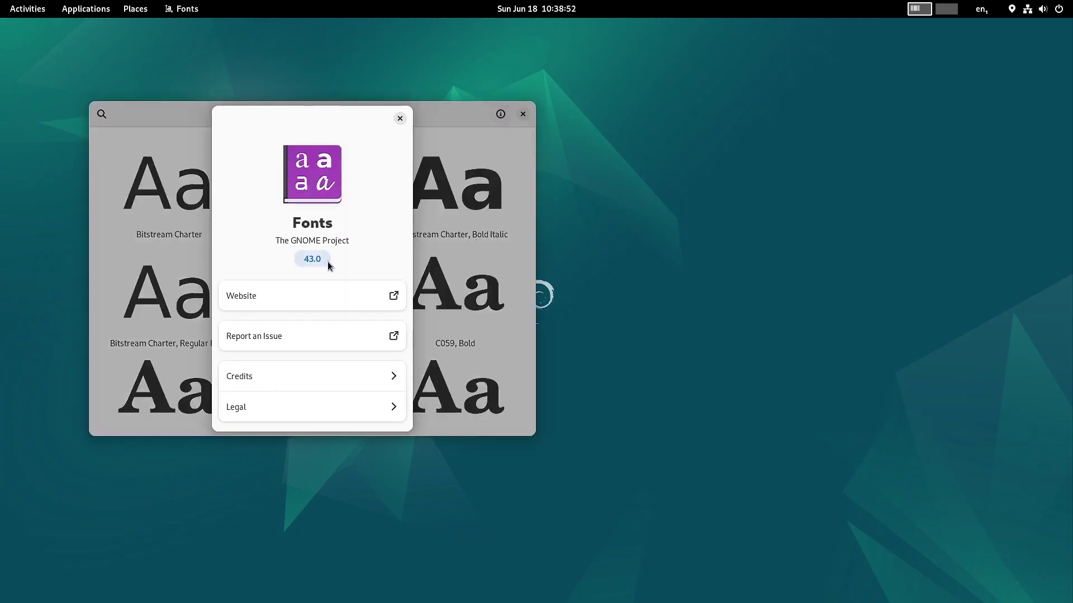
click(400, 119)
click(522, 114)
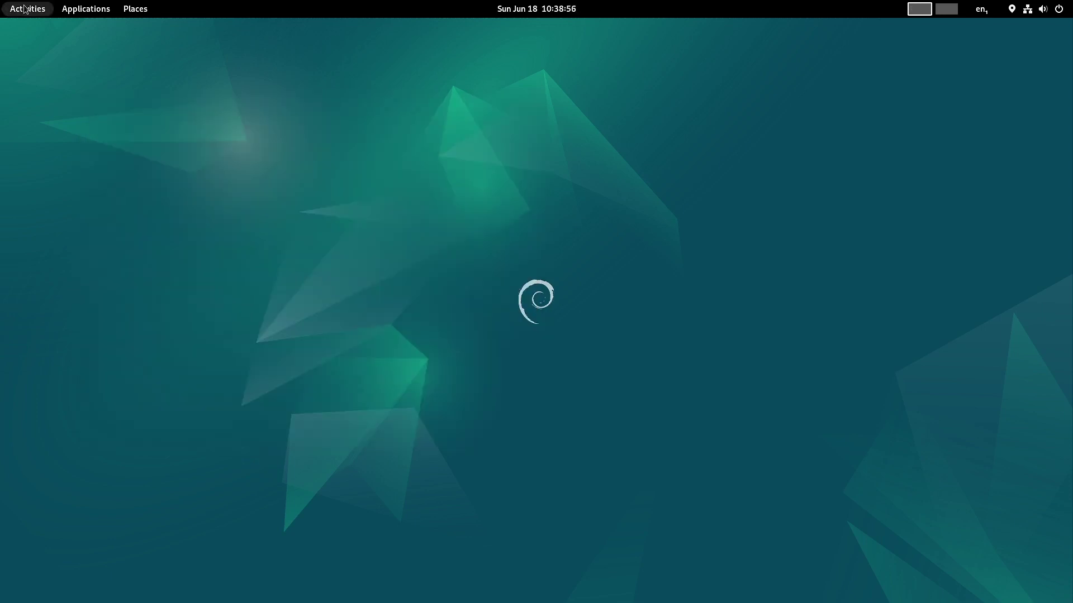
Step: Launch Input Method from the application grid, view its current configuration information and cancel the dialog
click(26, 9)
click(678, 581)
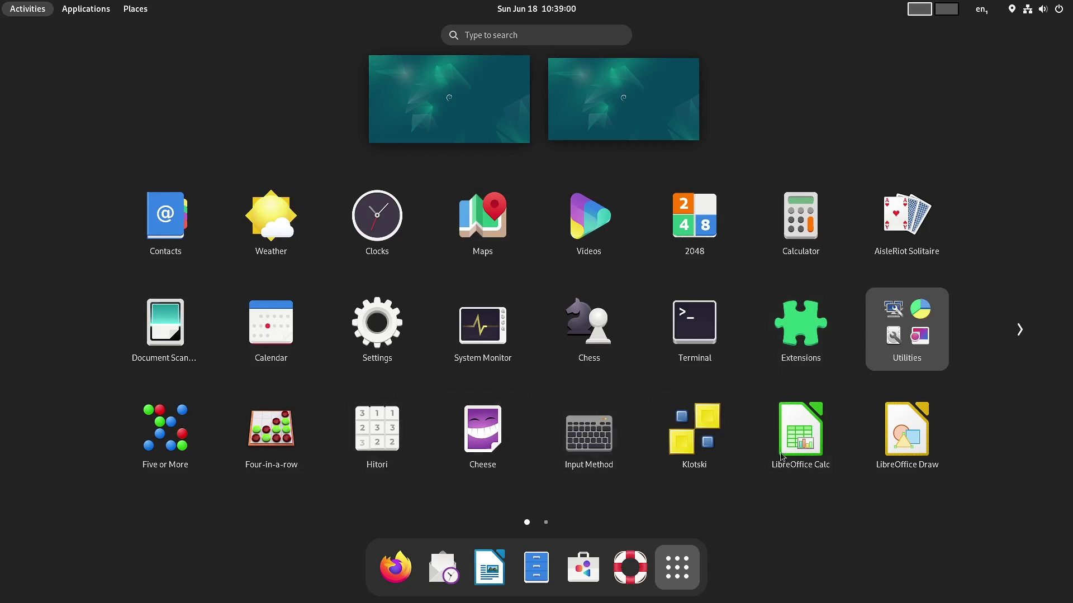
click(609, 452)
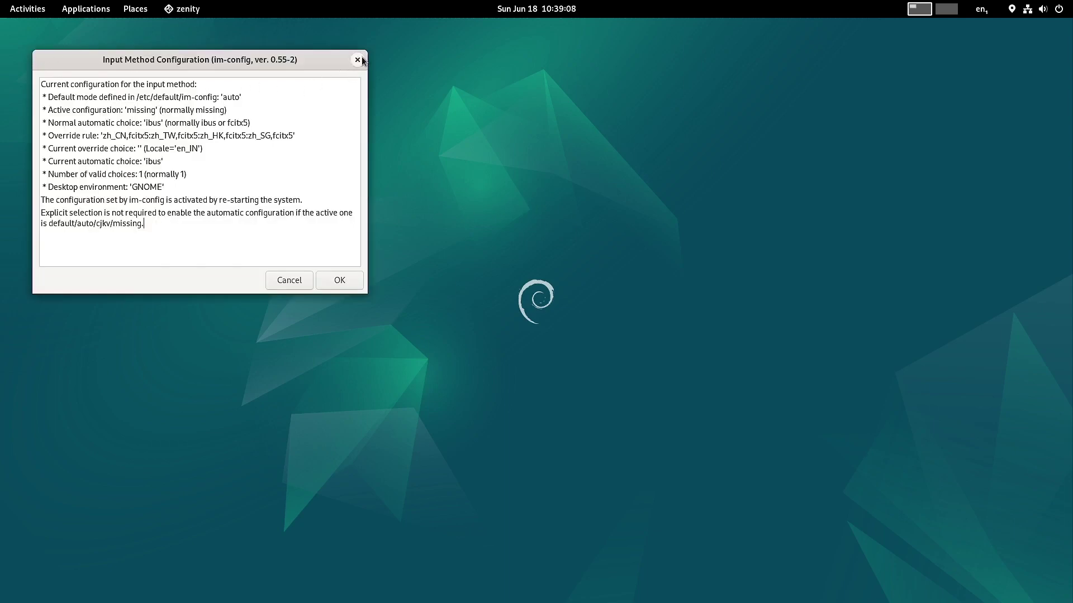
click(296, 282)
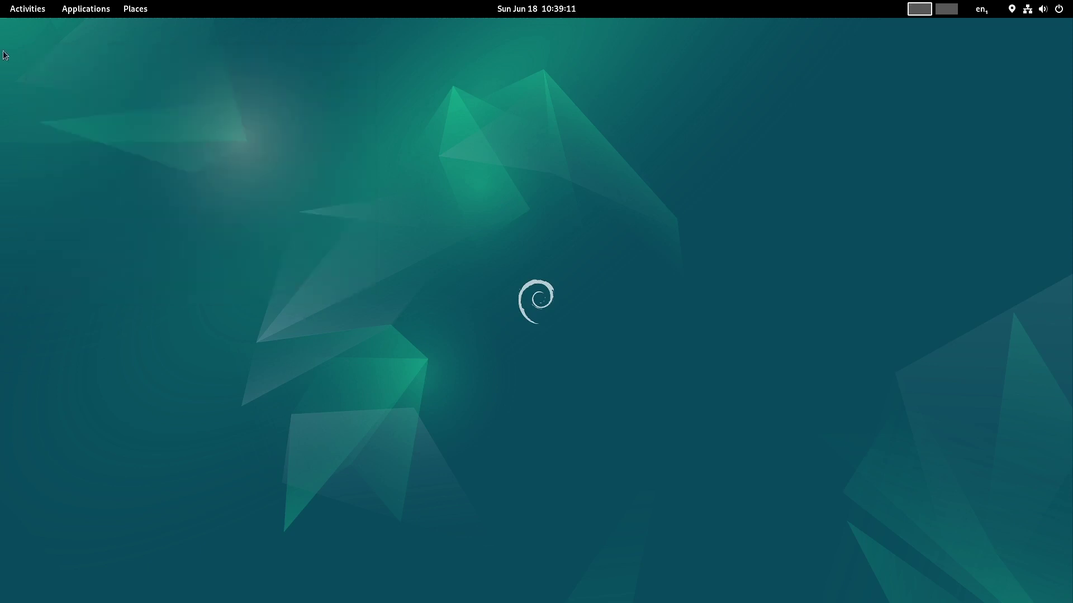
Step: Launch LibreOffice Start Center from the second page of applications, check its version in the About window and close LibreOffice
click(17, 12)
click(675, 569)
scroll(733, 470, down, 1)
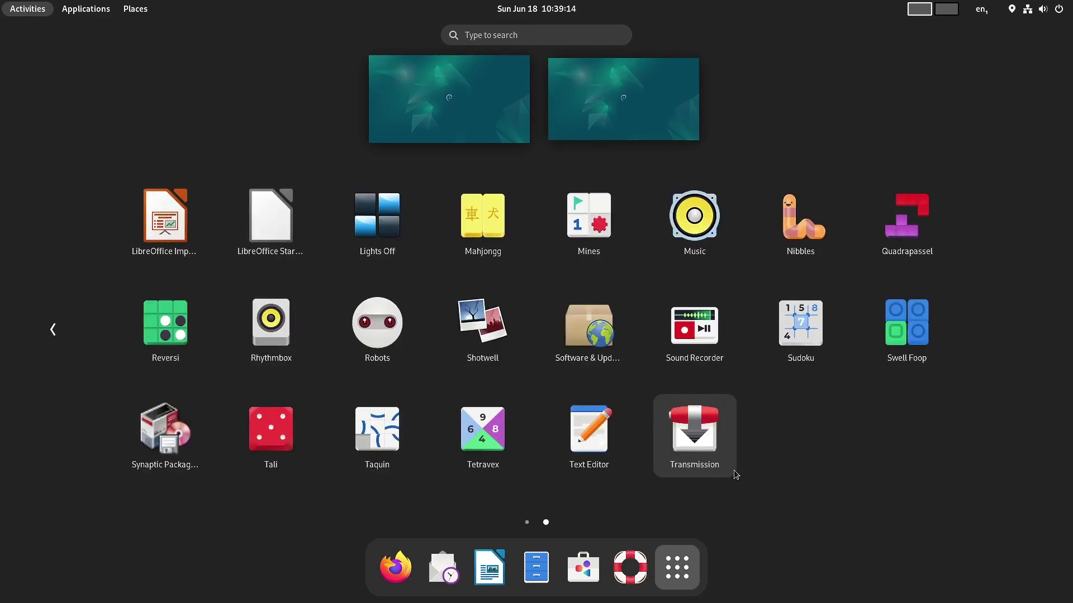
click(272, 227)
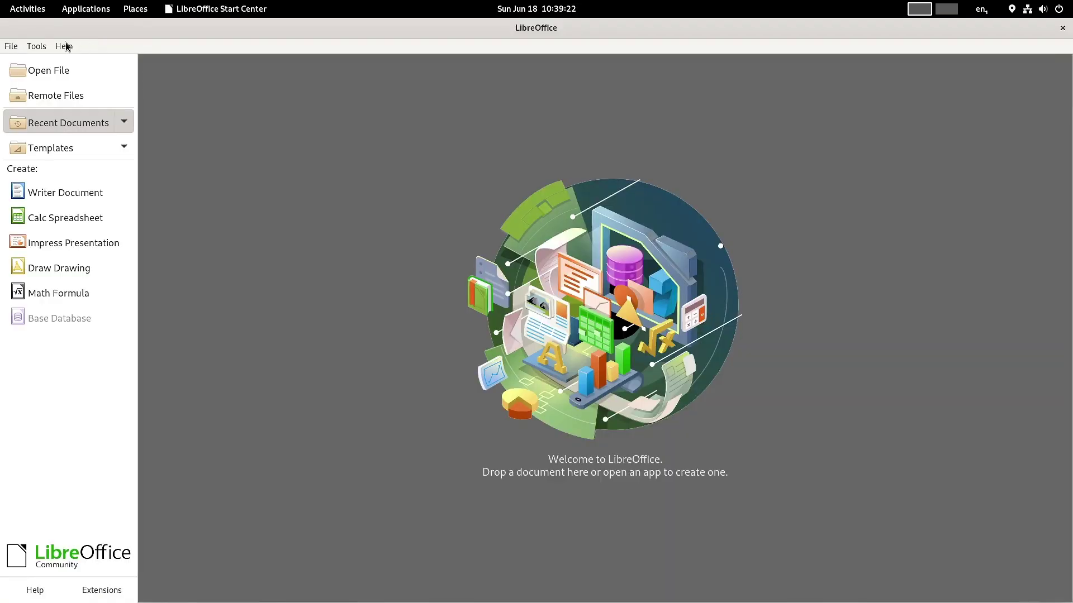
click(63, 46)
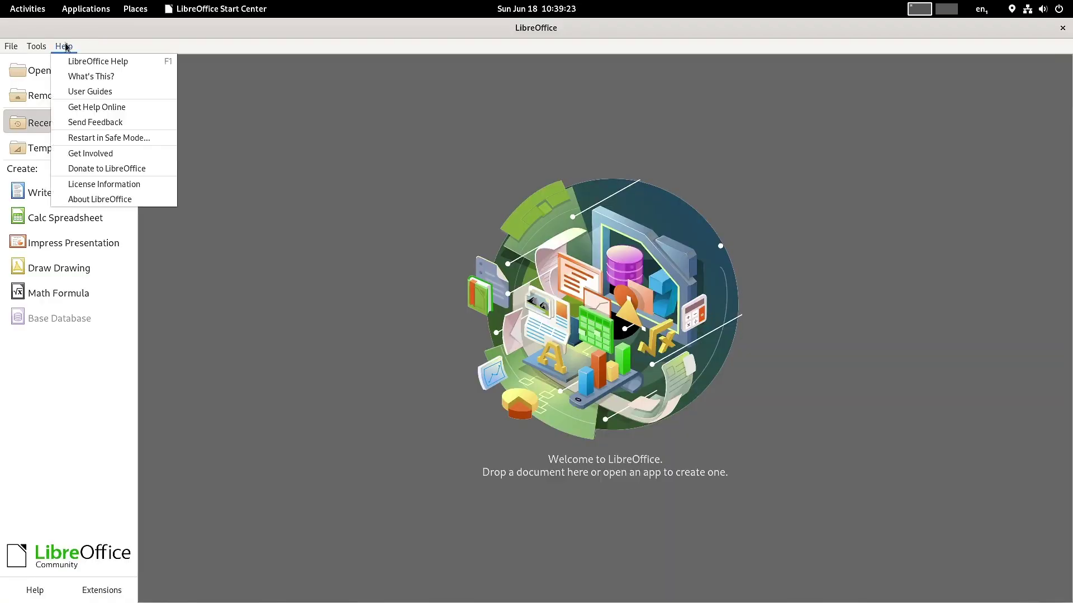
click(129, 199)
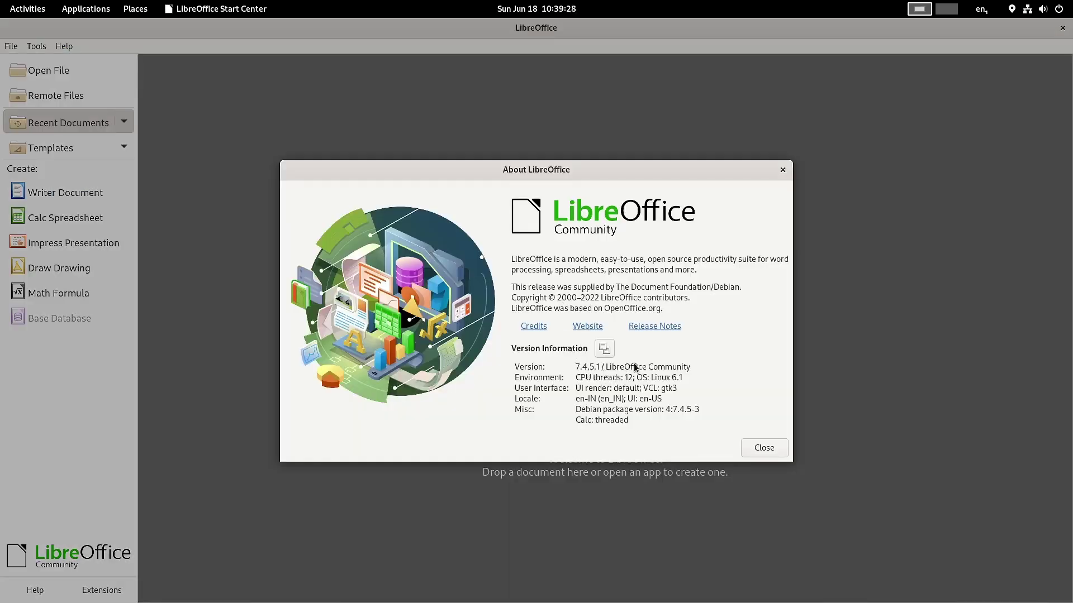
click(782, 170)
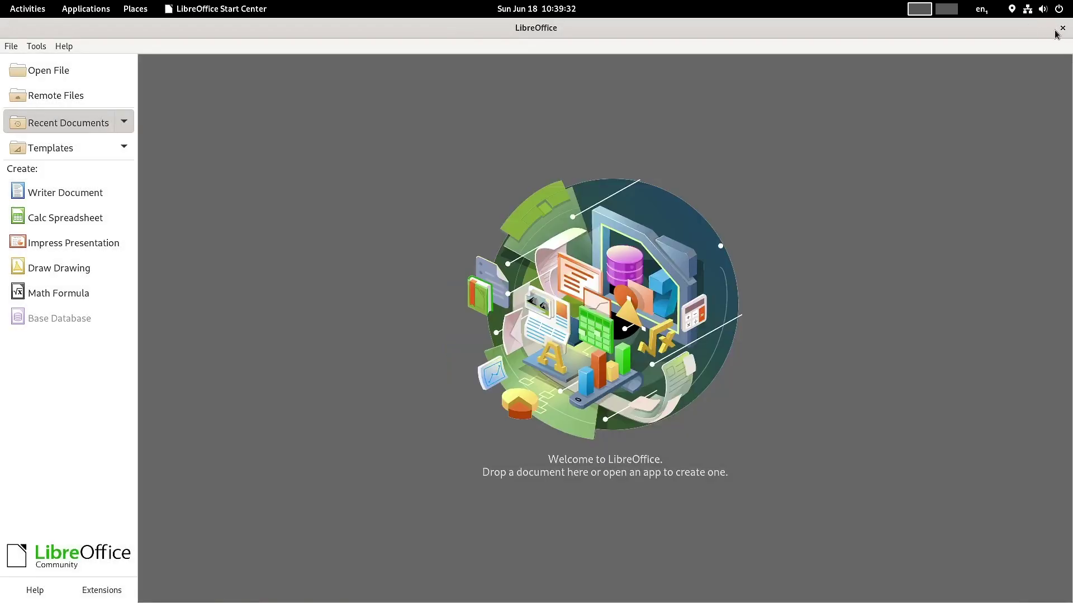
click(1062, 28)
Step: Launch Document Scanner from the application grid, check its version in the About window and close the scanner from the Activities overview
mouse_move(20, 12)
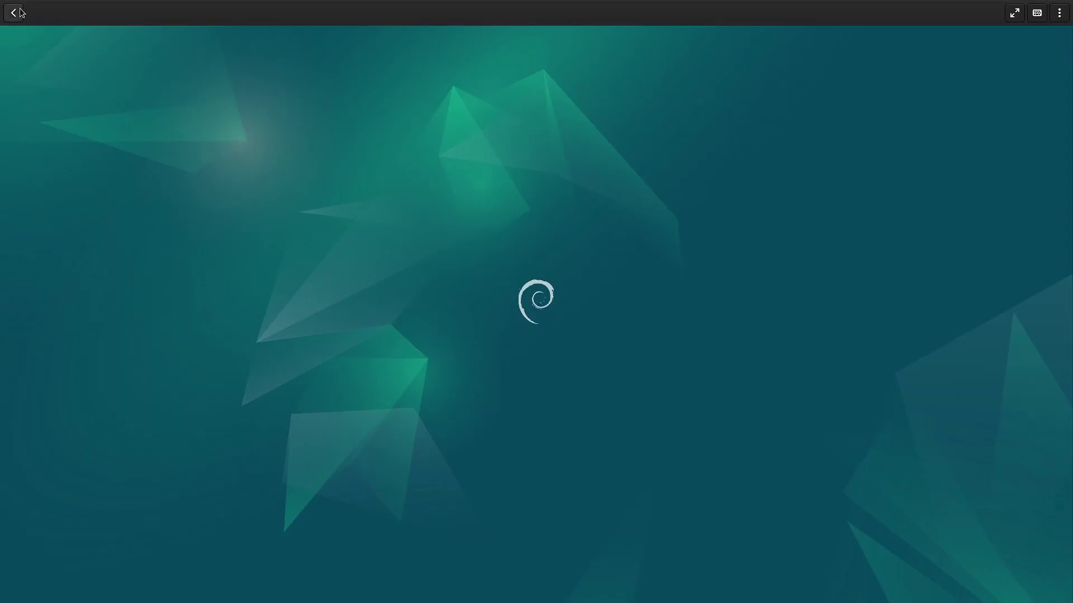
click(36, 11)
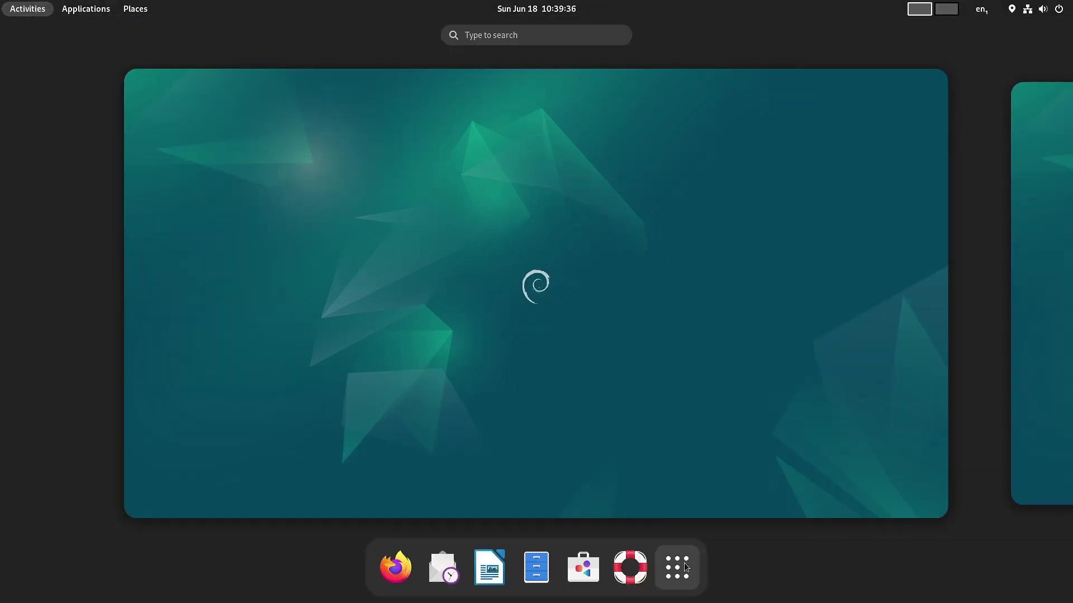
click(676, 567)
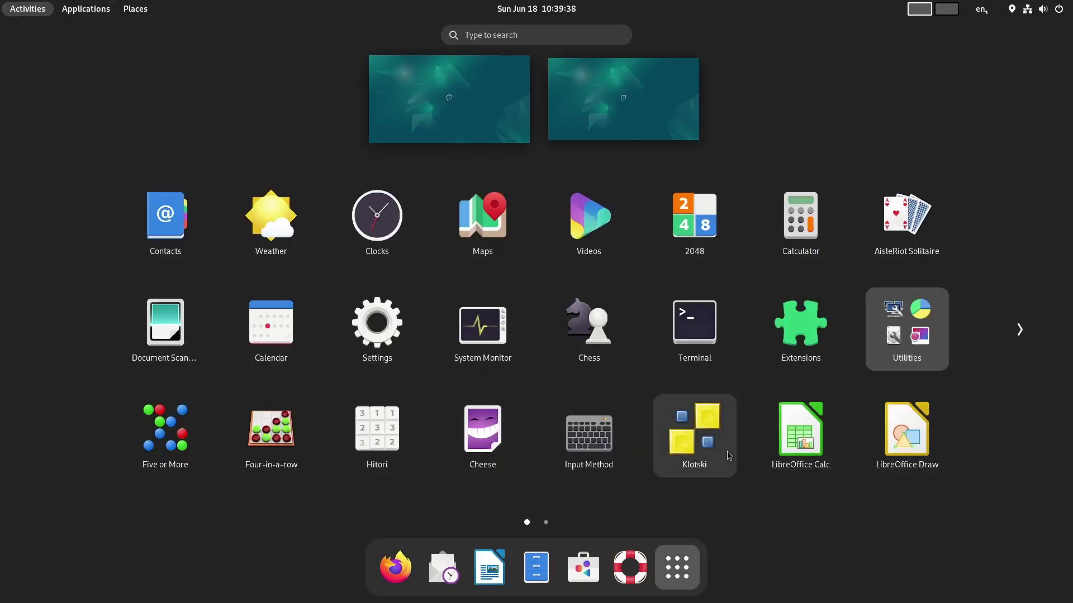
click(161, 340)
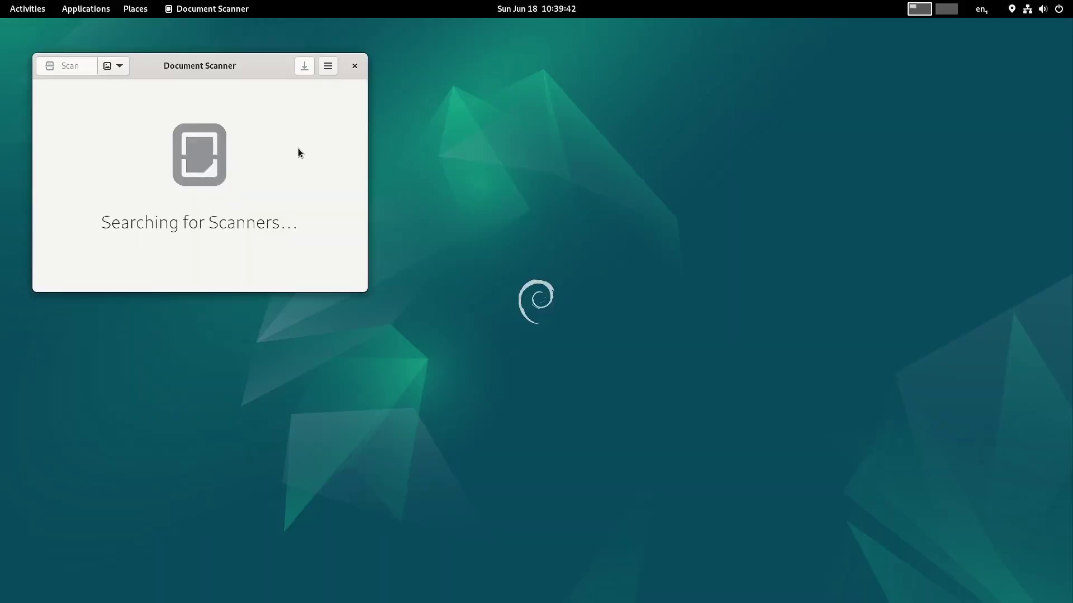
click(328, 67)
click(311, 191)
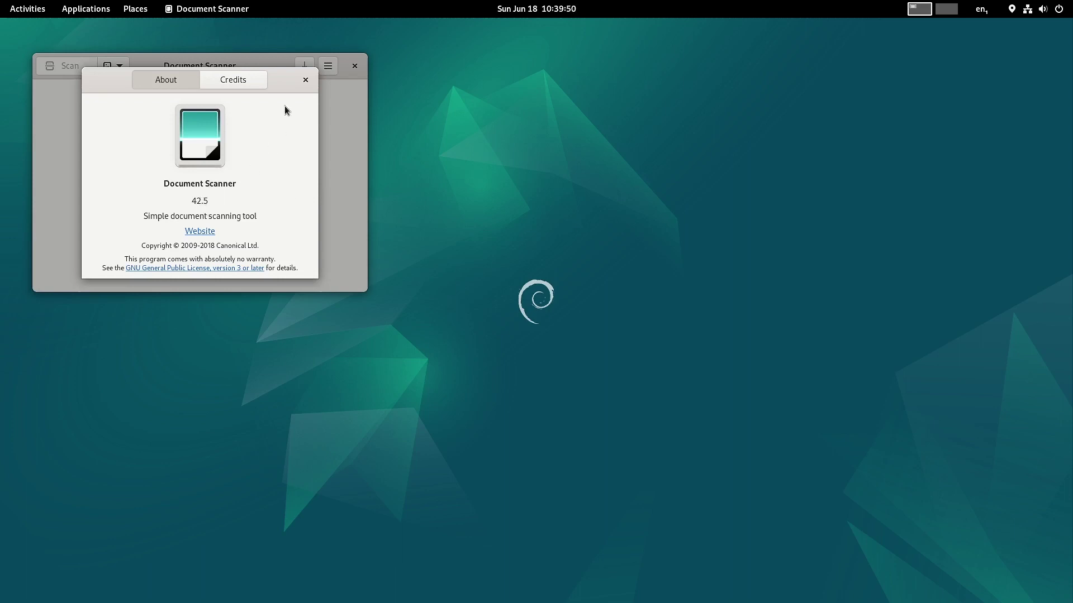
click(306, 79)
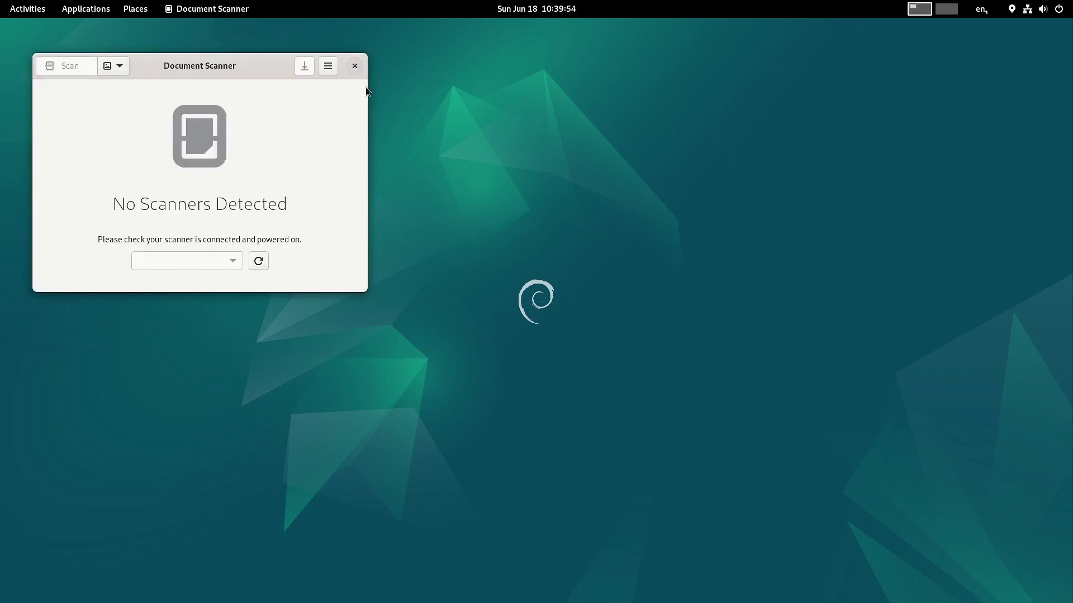
click(7, 12)
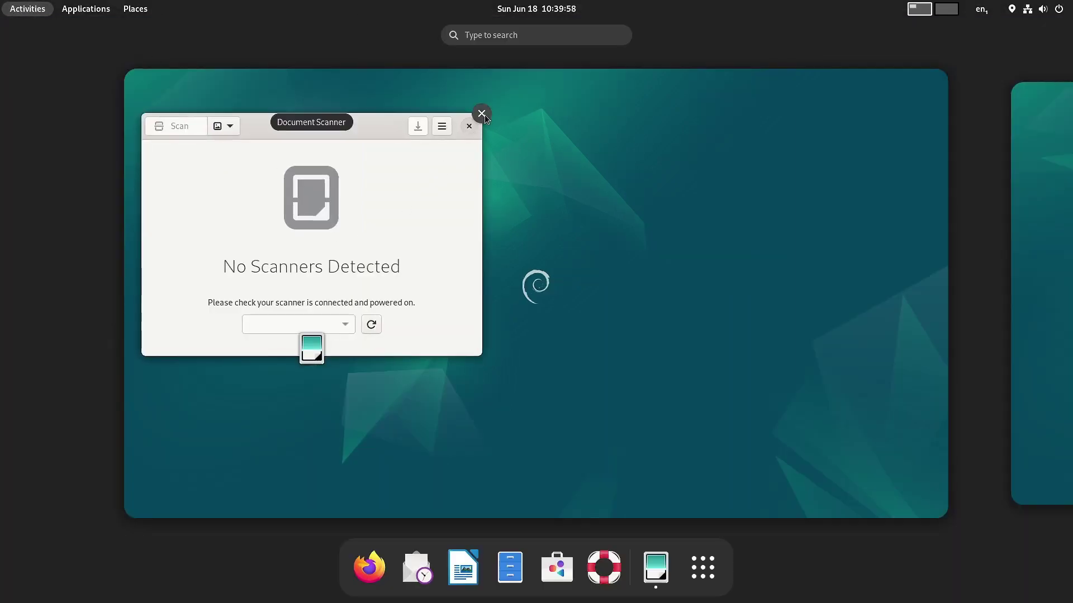
click(482, 114)
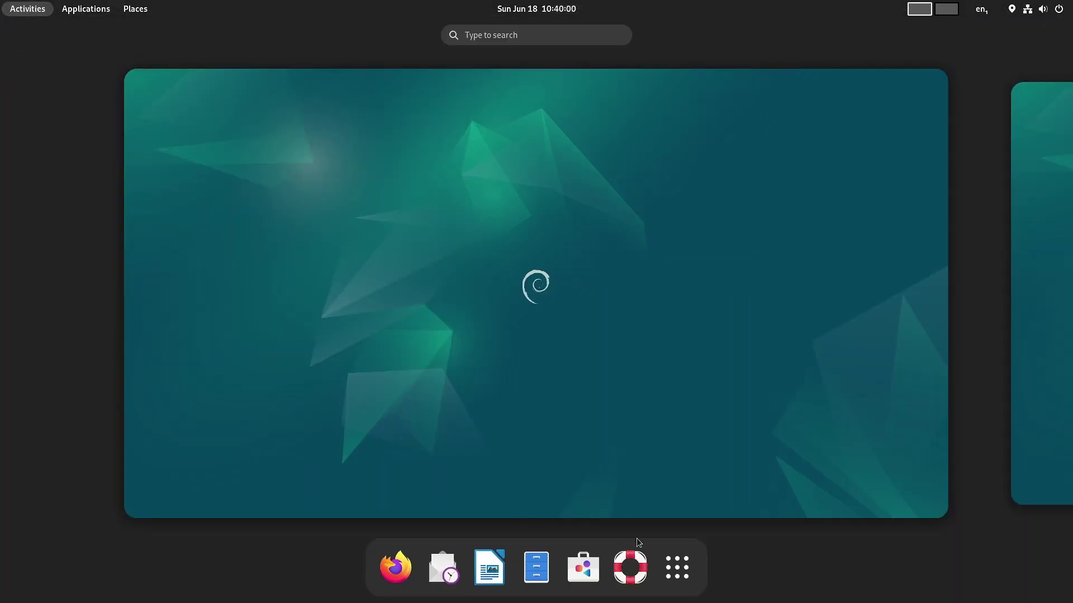
Step: Launch Calendar from the application grid, check its version in the About window and close Calendar
click(677, 568)
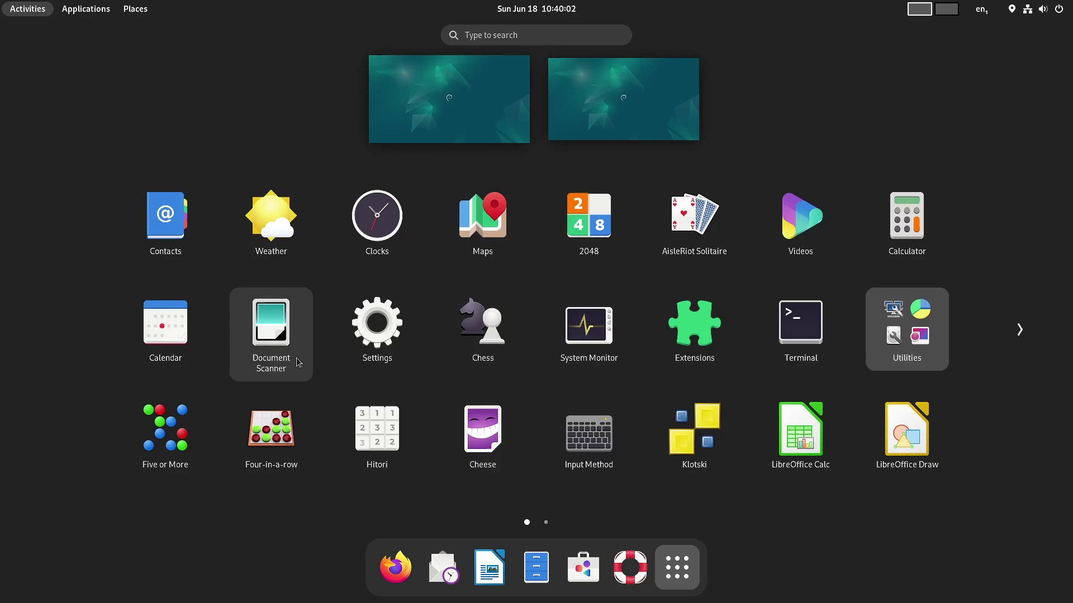
click(169, 332)
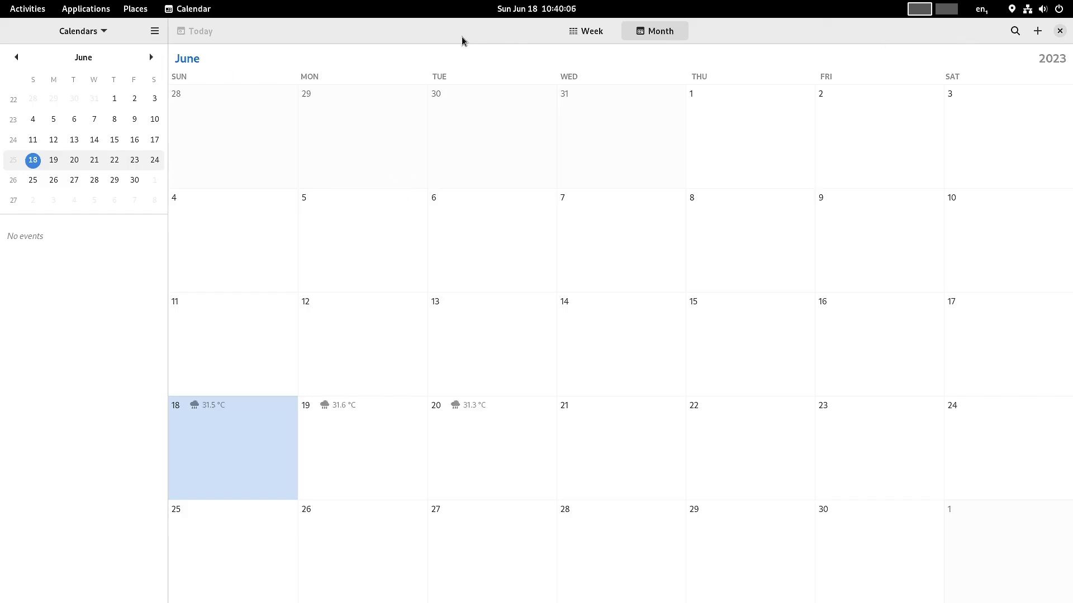
click(154, 30)
click(128, 121)
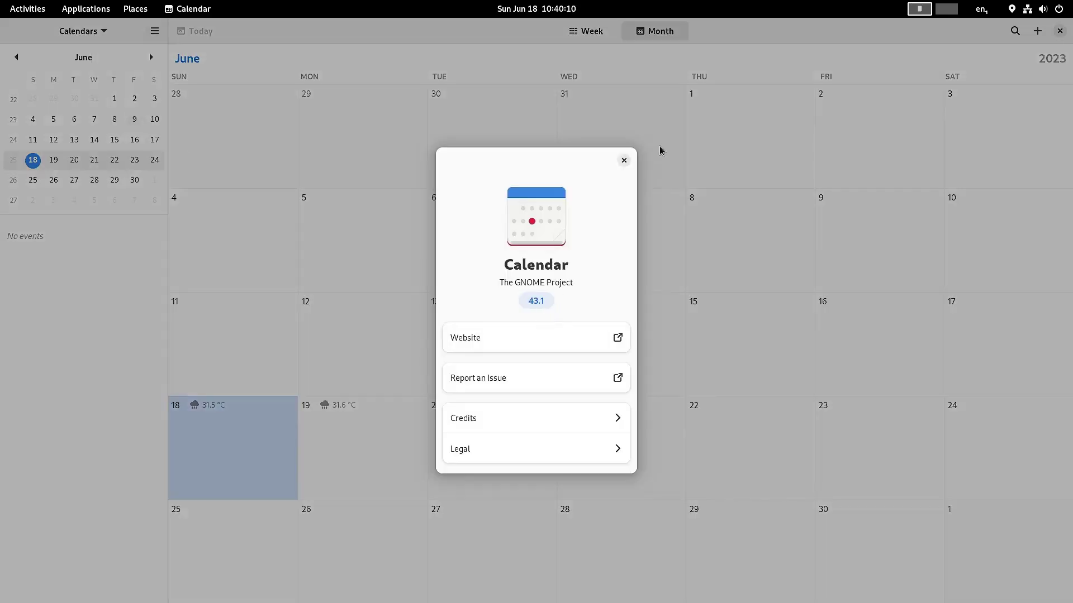
click(623, 162)
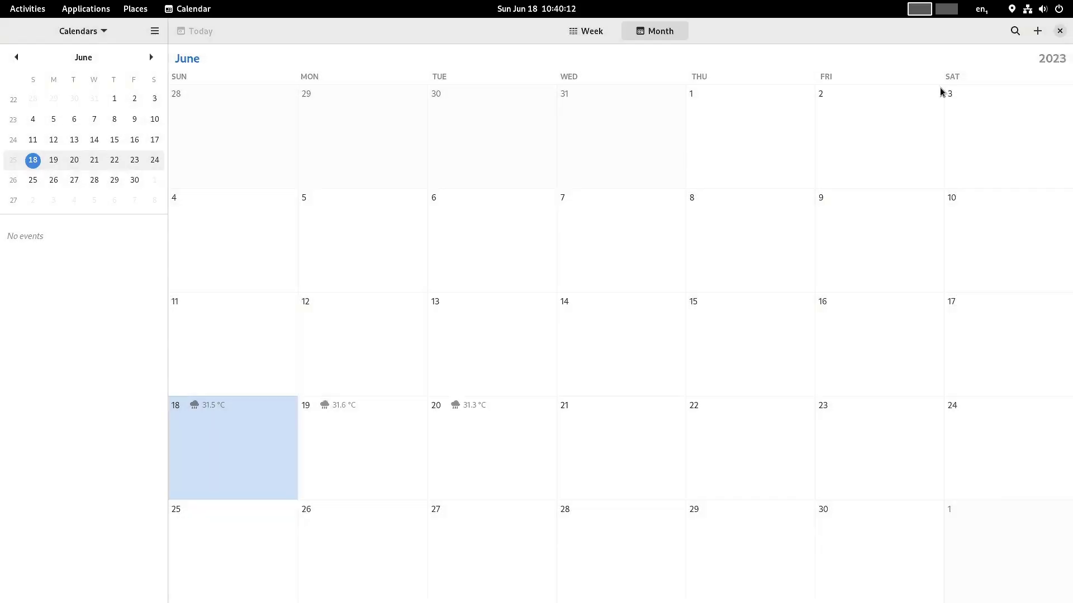
click(1061, 30)
Step: Launch Music from the second page of applications, view its welcome screen and close it
key(super)
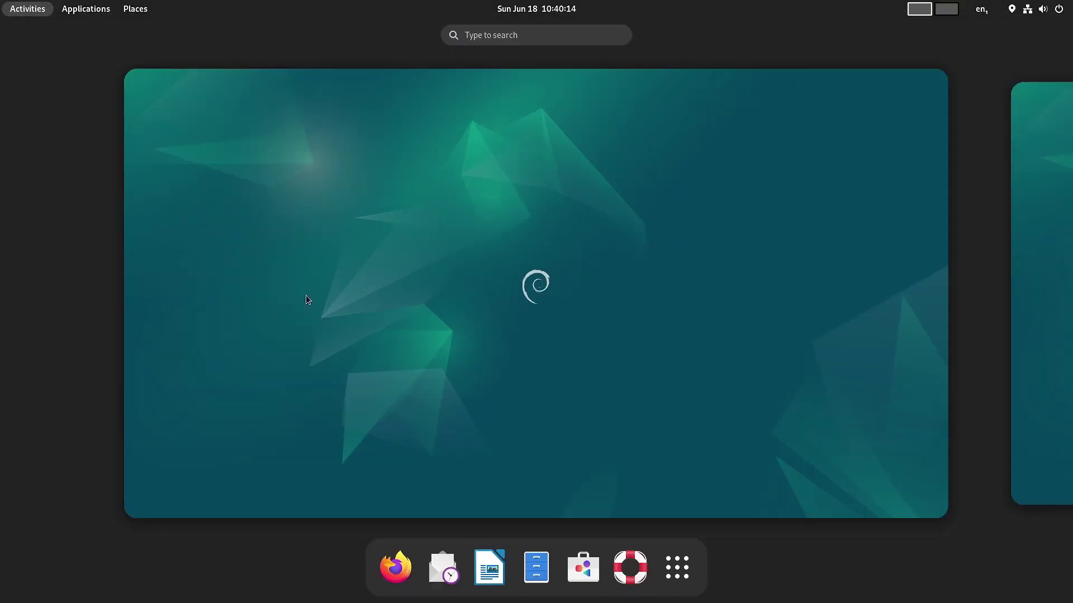
click(697, 570)
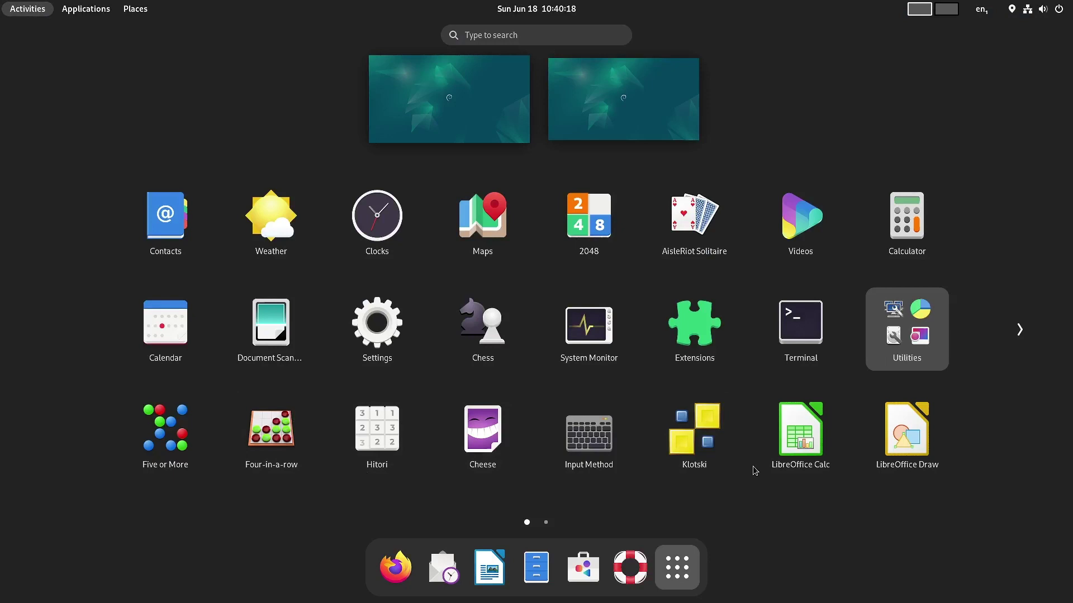
scroll(754, 471, down, 1)
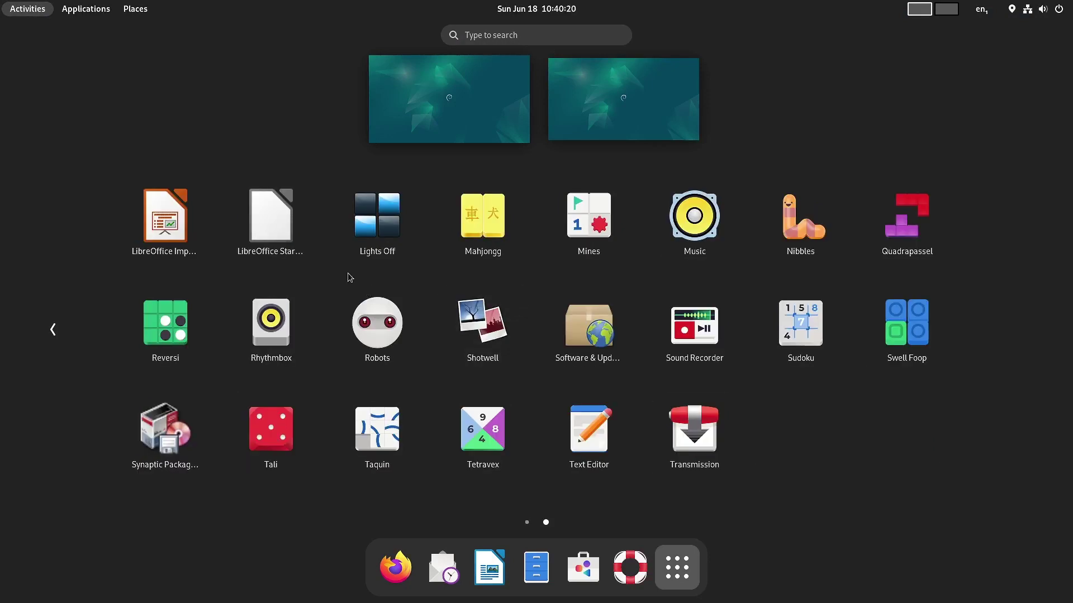
click(693, 221)
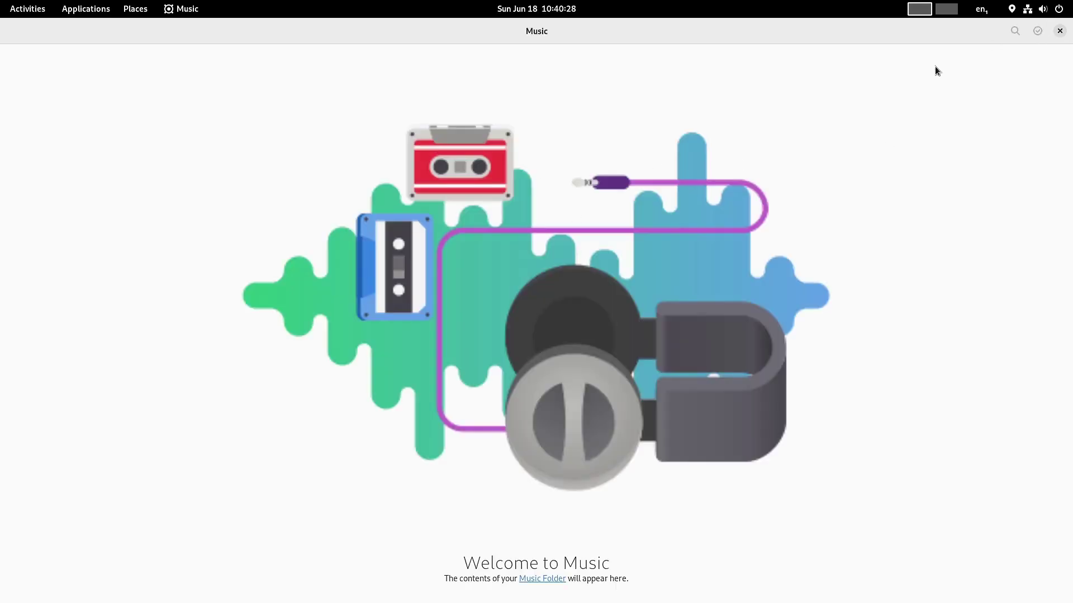
click(1060, 32)
Step: Launch Text Editor from the second page of applications, check its version in the About window and close the editor
click(31, 11)
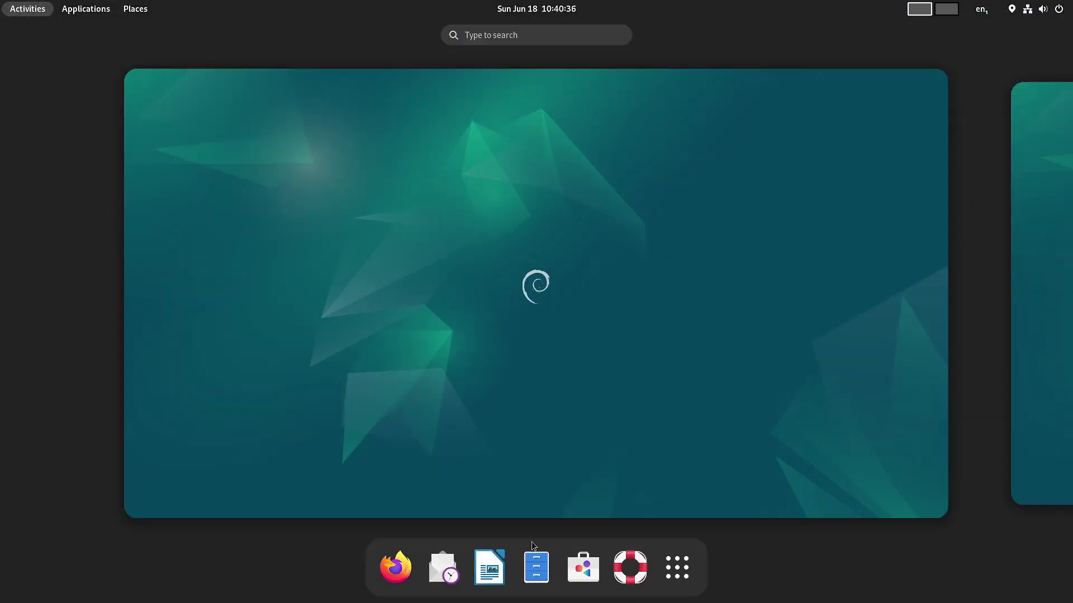
click(677, 567)
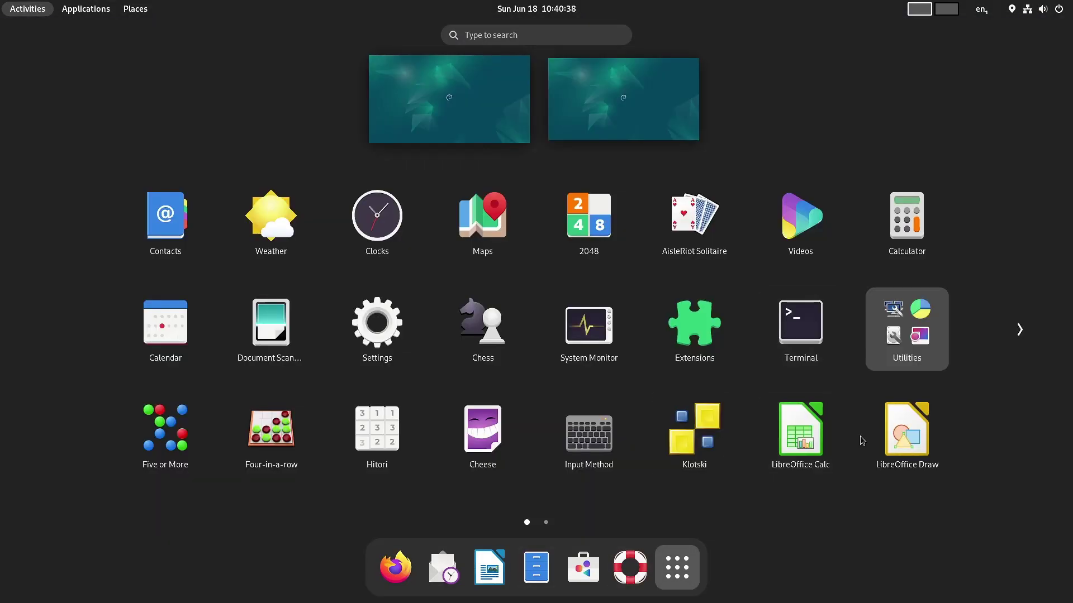
scroll(862, 440, down, 1)
click(597, 440)
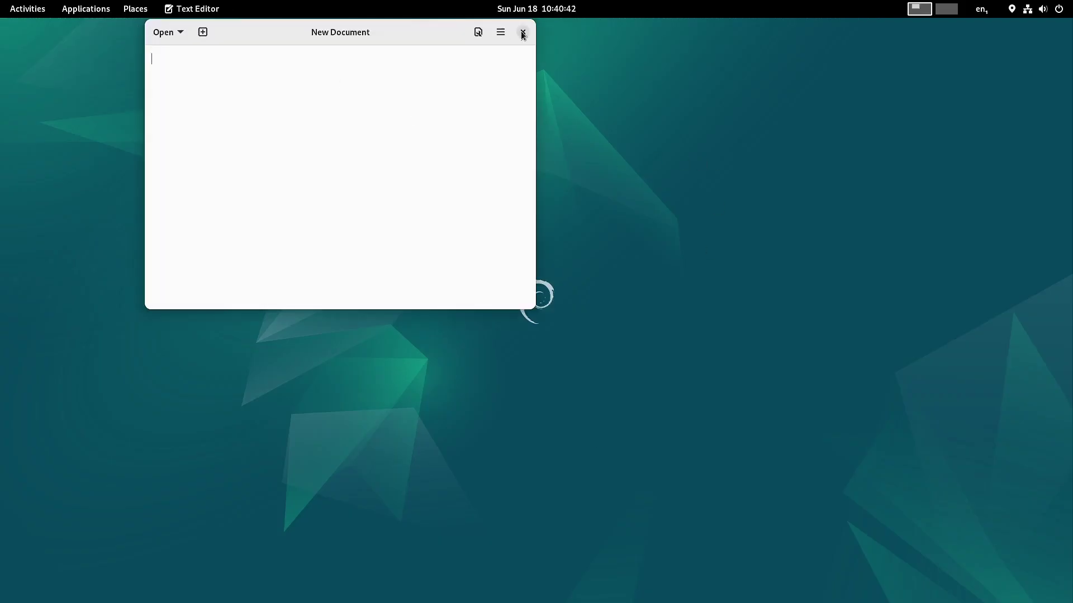
click(501, 33)
click(493, 331)
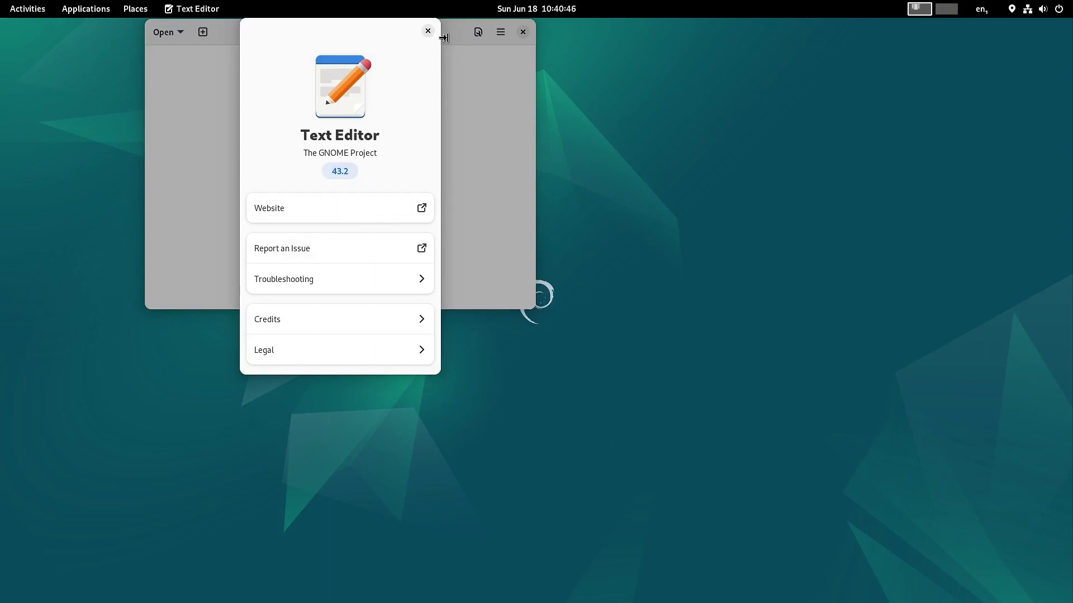
click(428, 31)
click(523, 31)
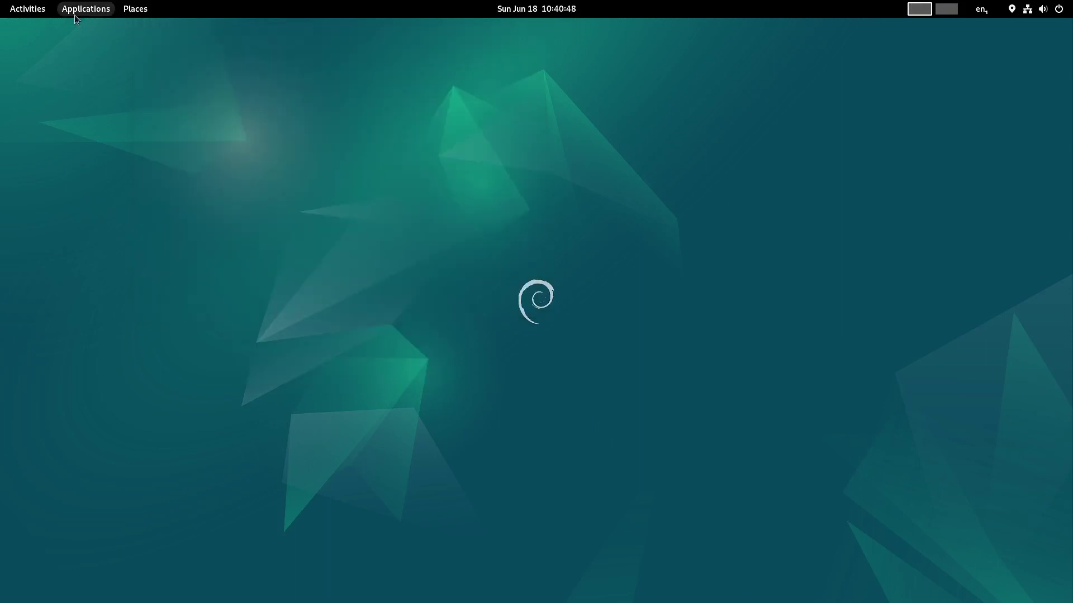
Step: Launch Rhythmbox from the second page of applications, check its version in the About window and close Rhythmbox
click(27, 9)
click(676, 568)
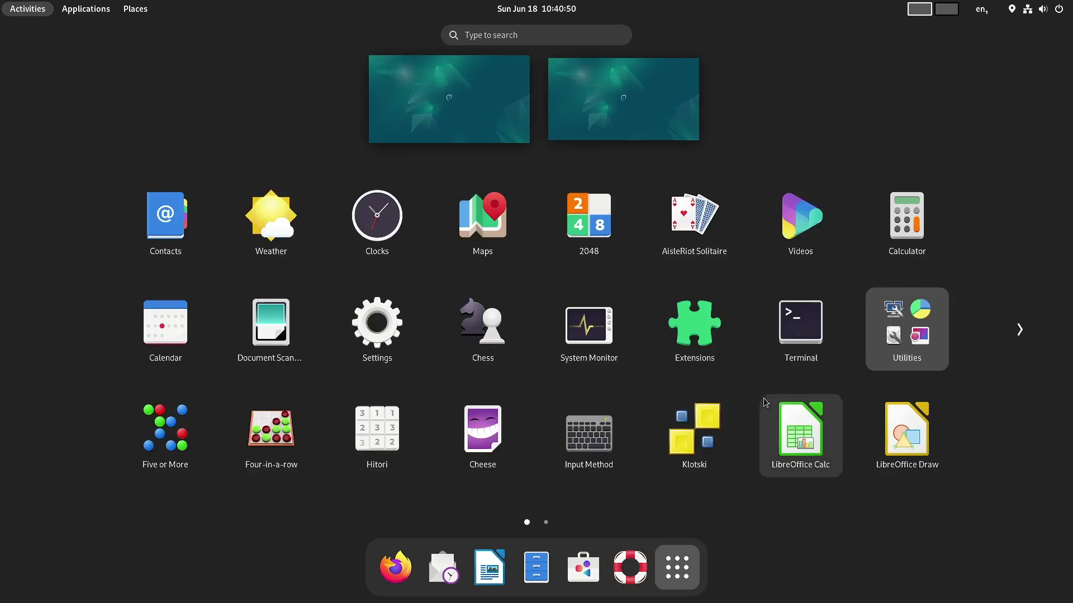
scroll(765, 402, down, 1)
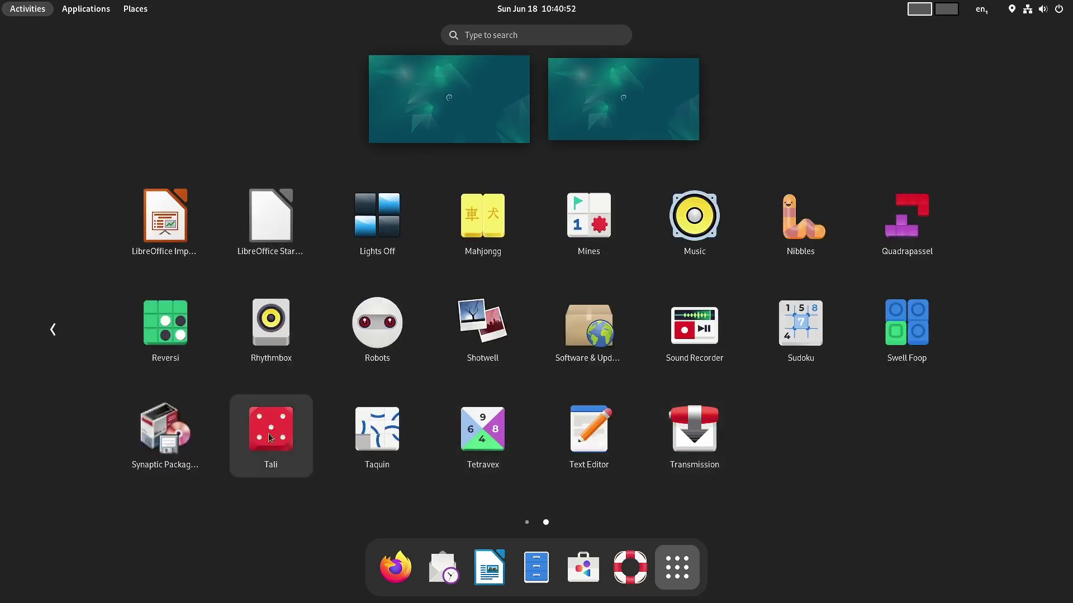
click(272, 330)
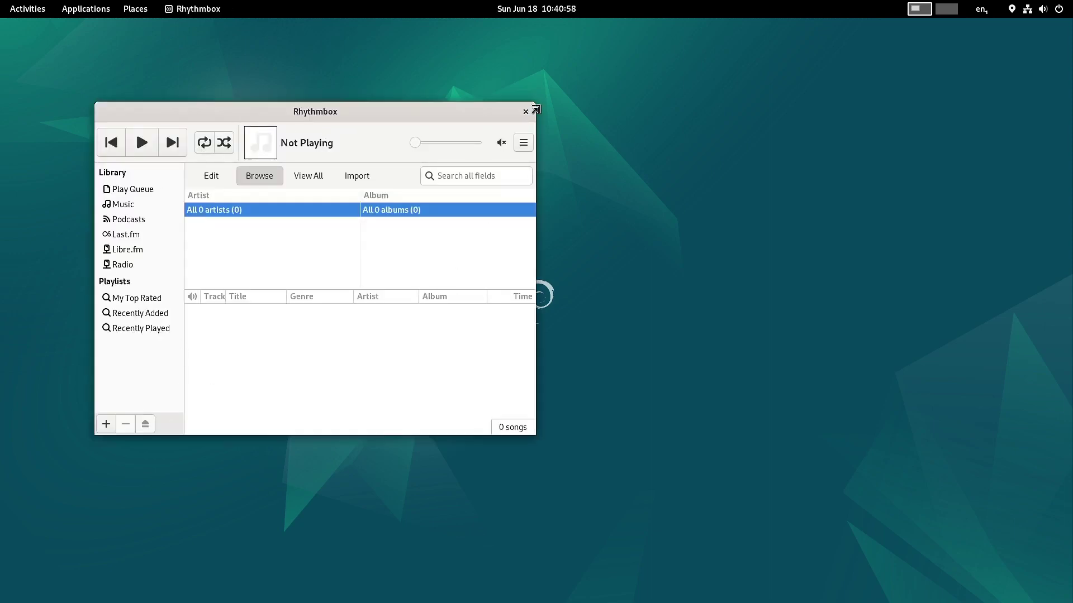
click(523, 143)
click(467, 240)
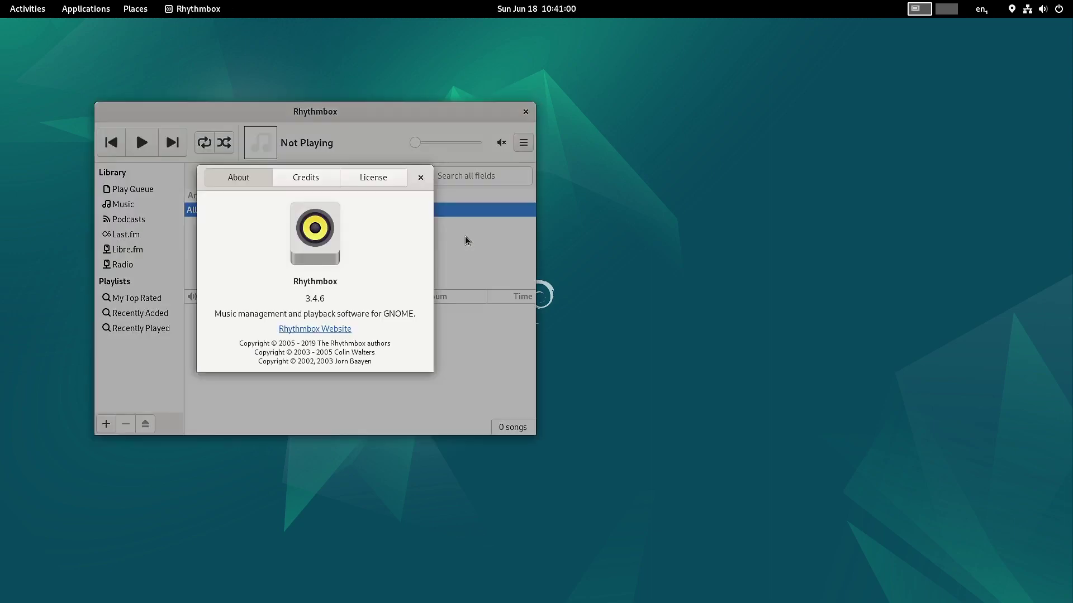
click(420, 178)
click(525, 113)
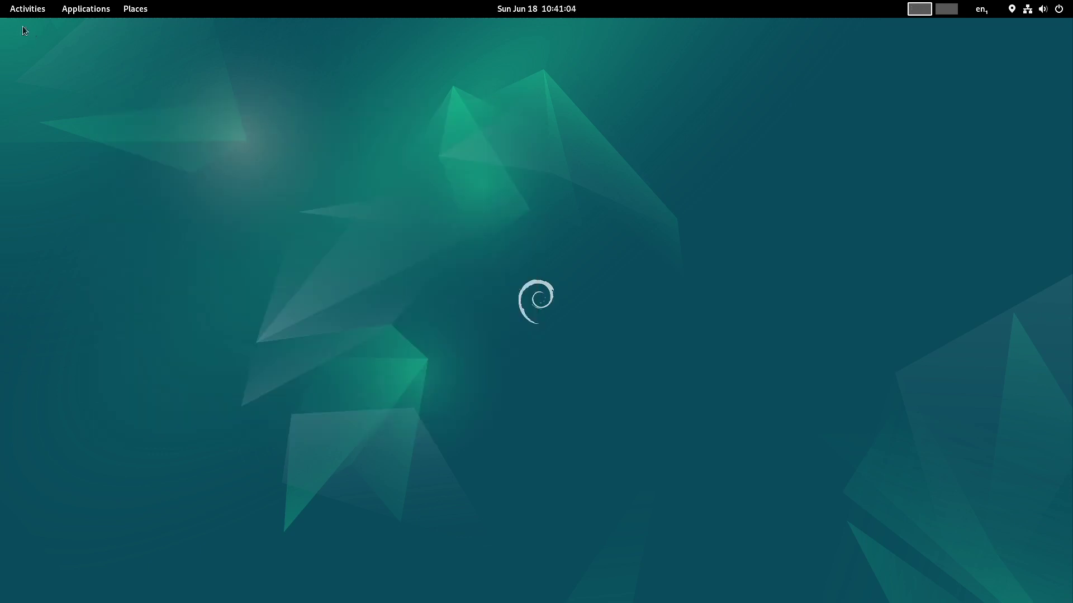
Step: Launch Transmission from the second page of applications, check its version in the About window and close Transmission
click(7, 13)
click(677, 568)
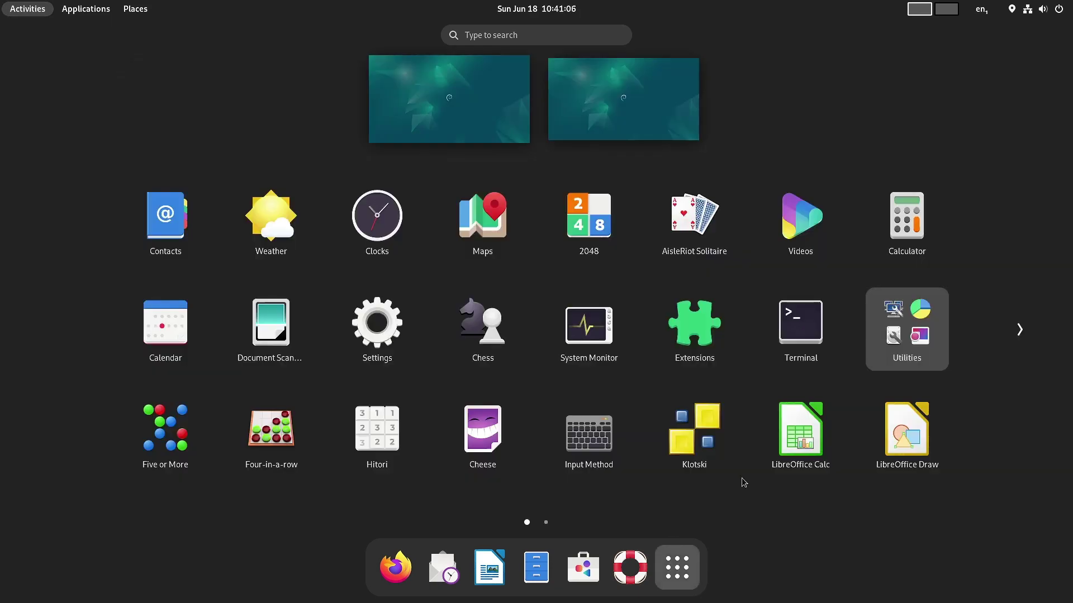
scroll(666, 490, down, 1)
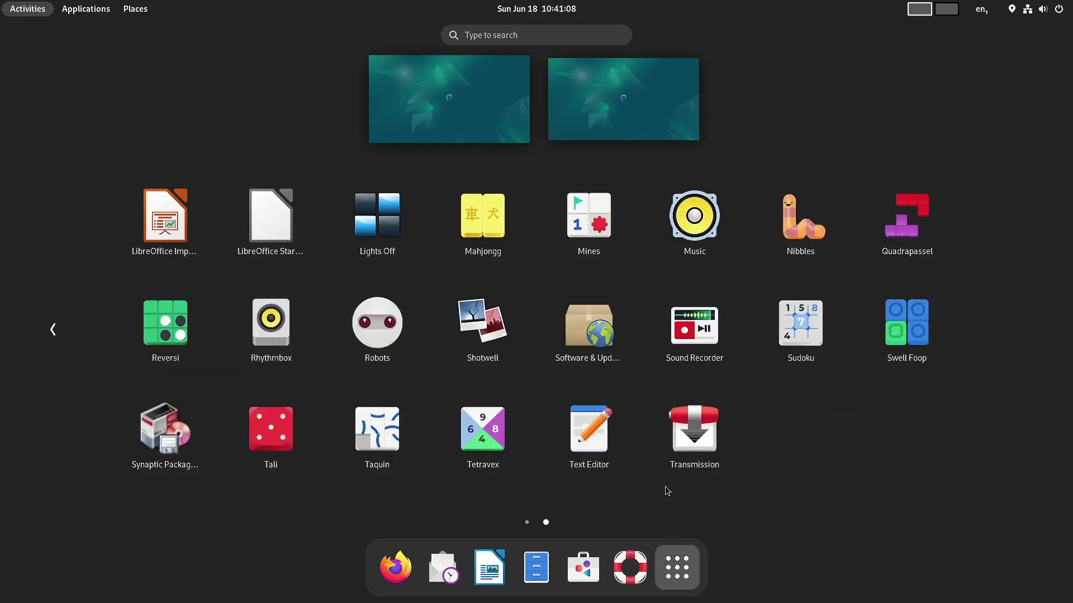
click(710, 445)
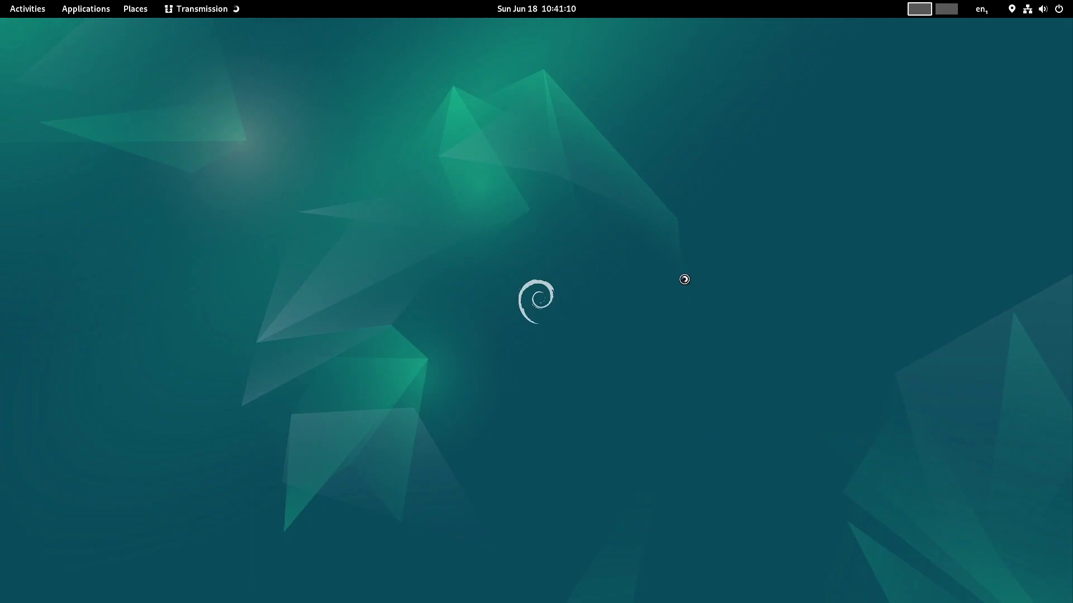
click(178, 143)
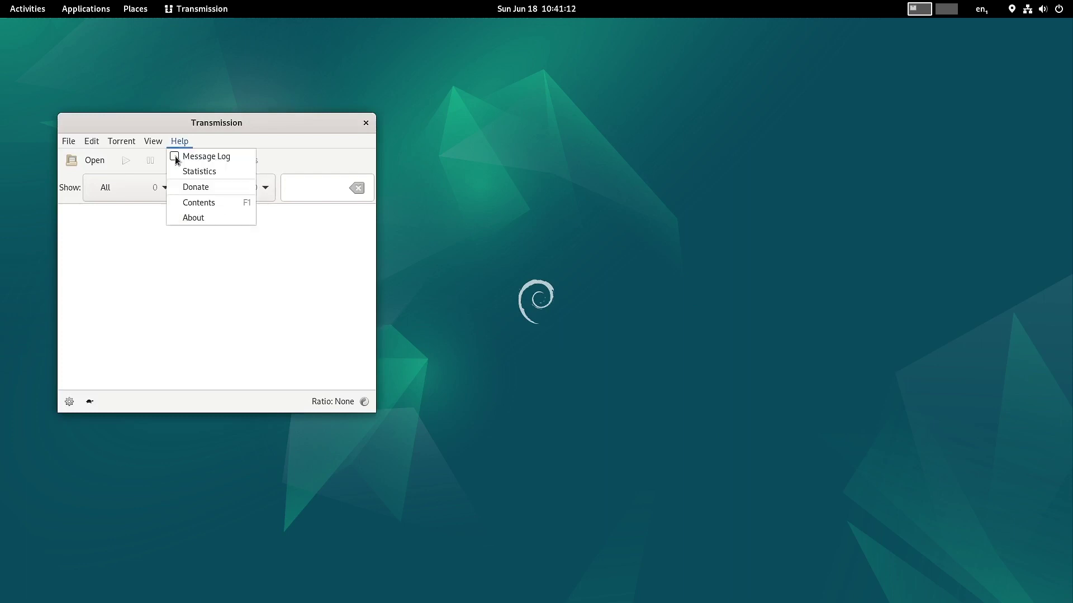
click(188, 219)
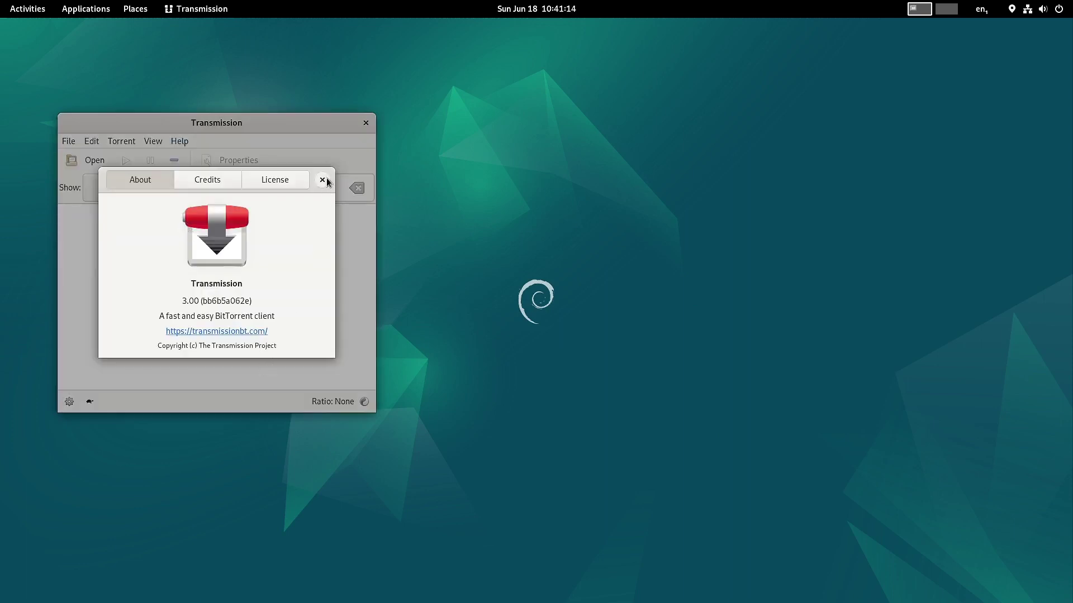
click(322, 180)
click(365, 122)
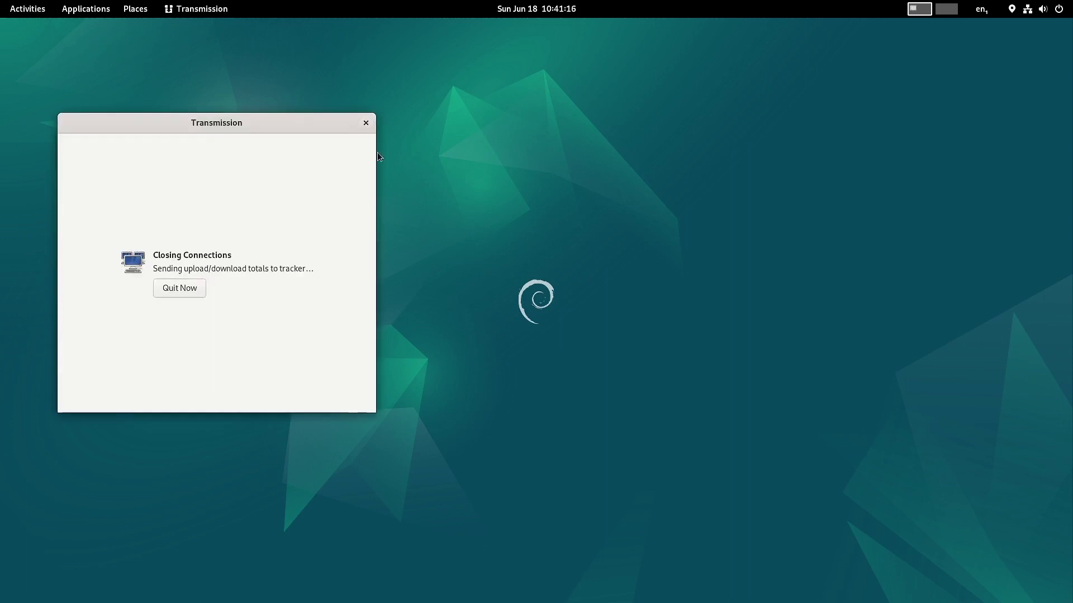
Step: Launch Sound Recorder from the second page of applications, check its version in the About window and close the recorder
click(32, 10)
click(702, 567)
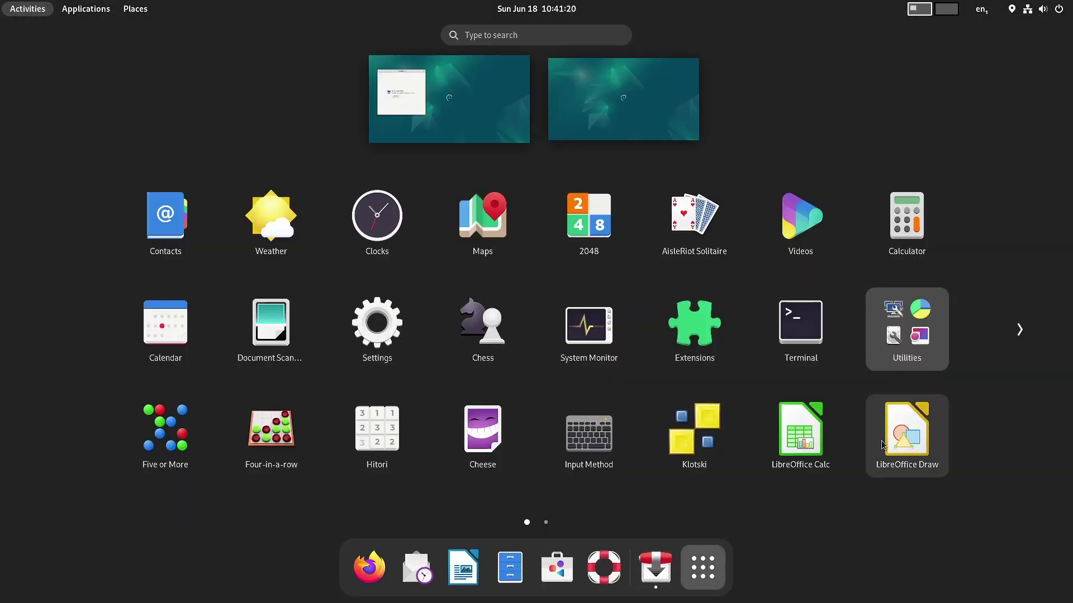
scroll(816, 425, down, 1)
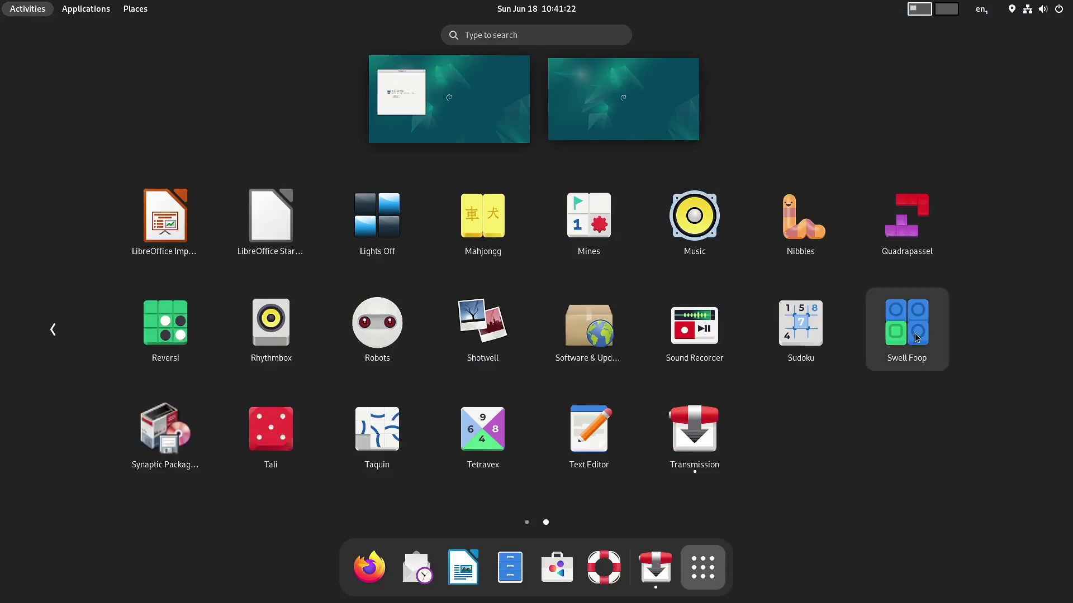
click(704, 347)
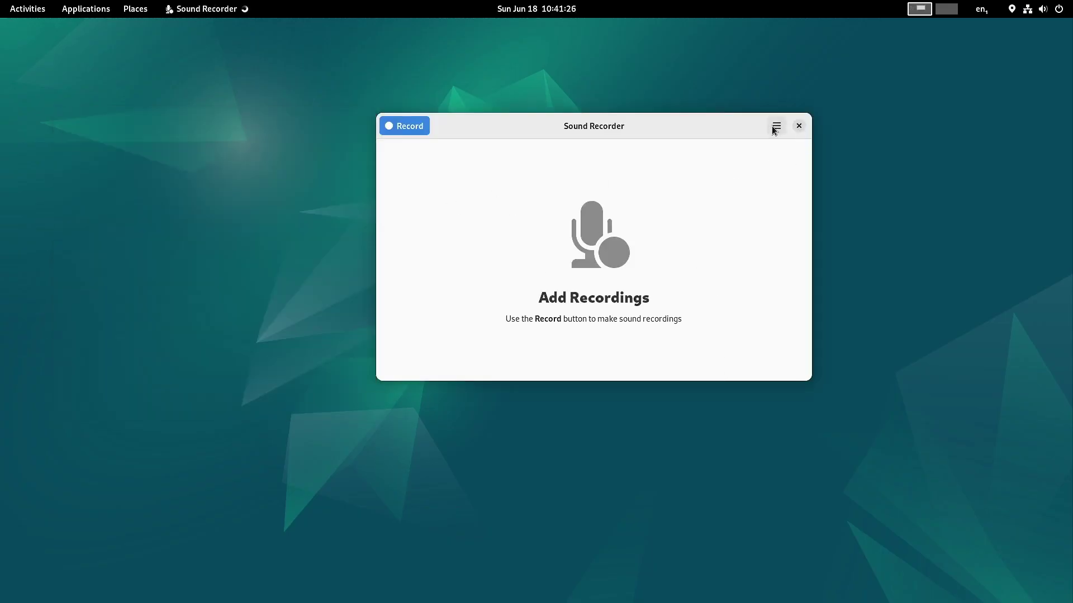
click(776, 126)
click(755, 215)
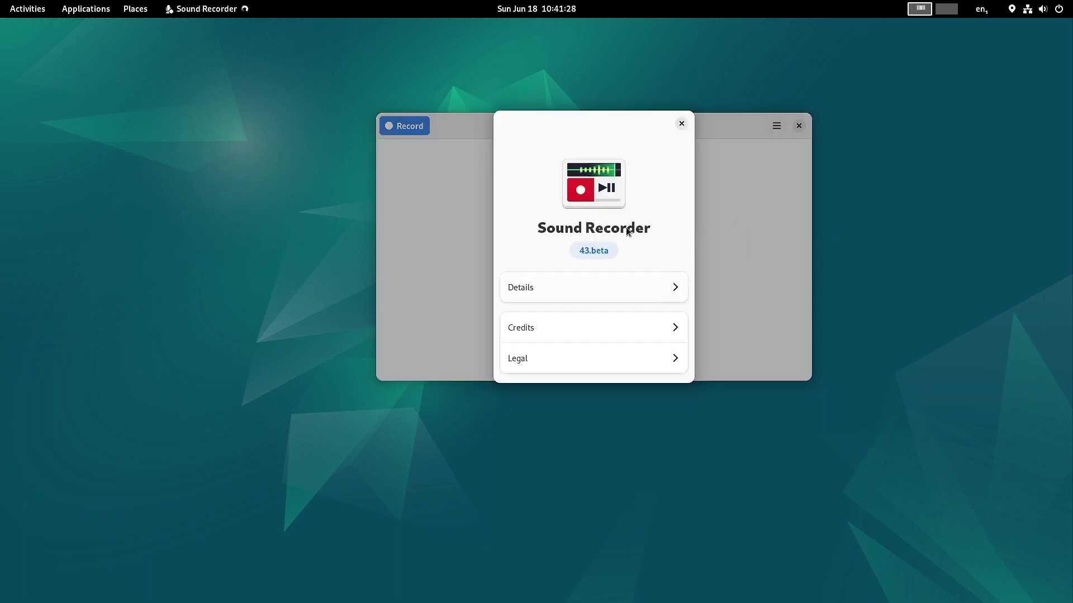
click(681, 124)
click(801, 125)
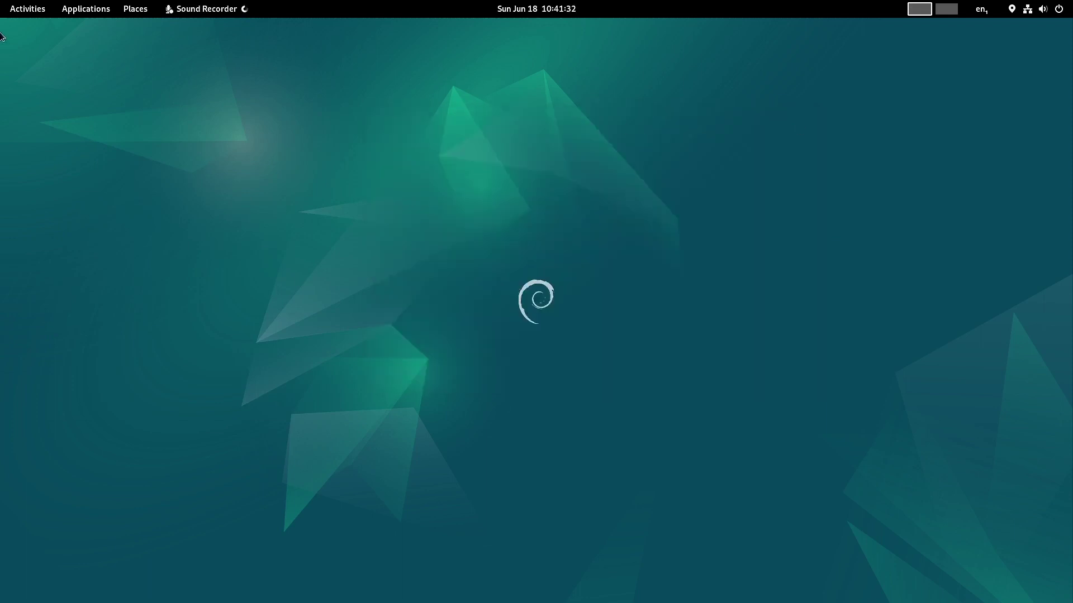
Step: Launch Shotwell from the second page of applications, check its version in the About window and close Shotwell
click(11, 11)
click(682, 568)
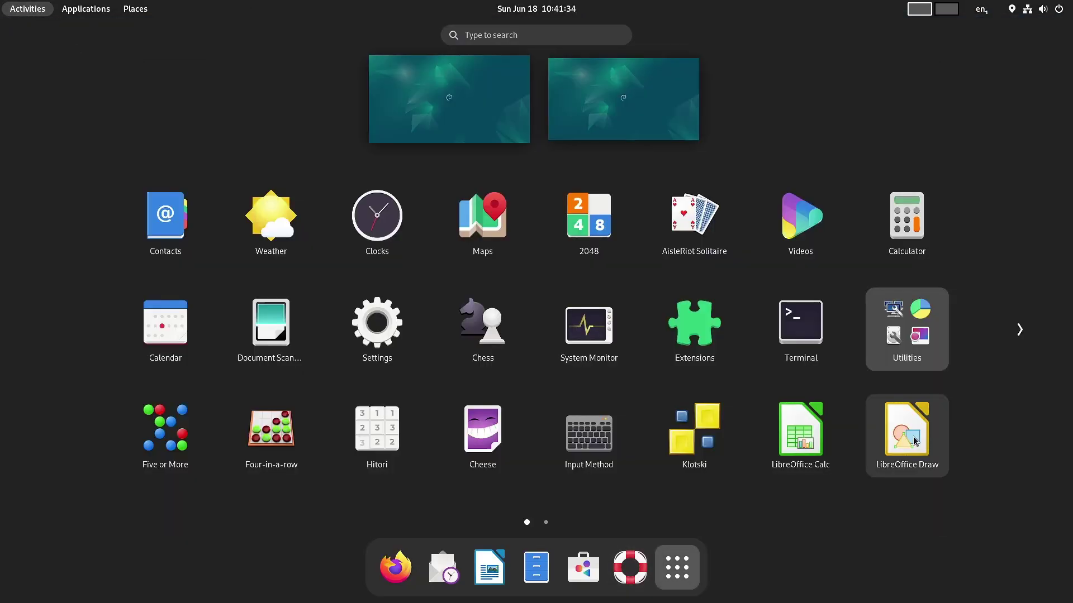
scroll(914, 441, down, 1)
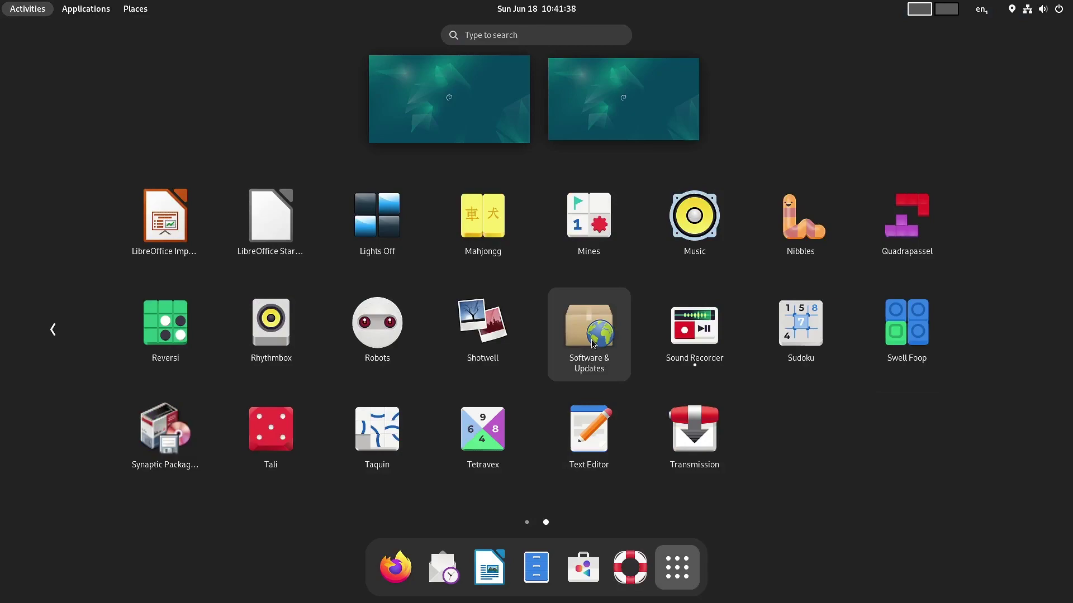
click(481, 335)
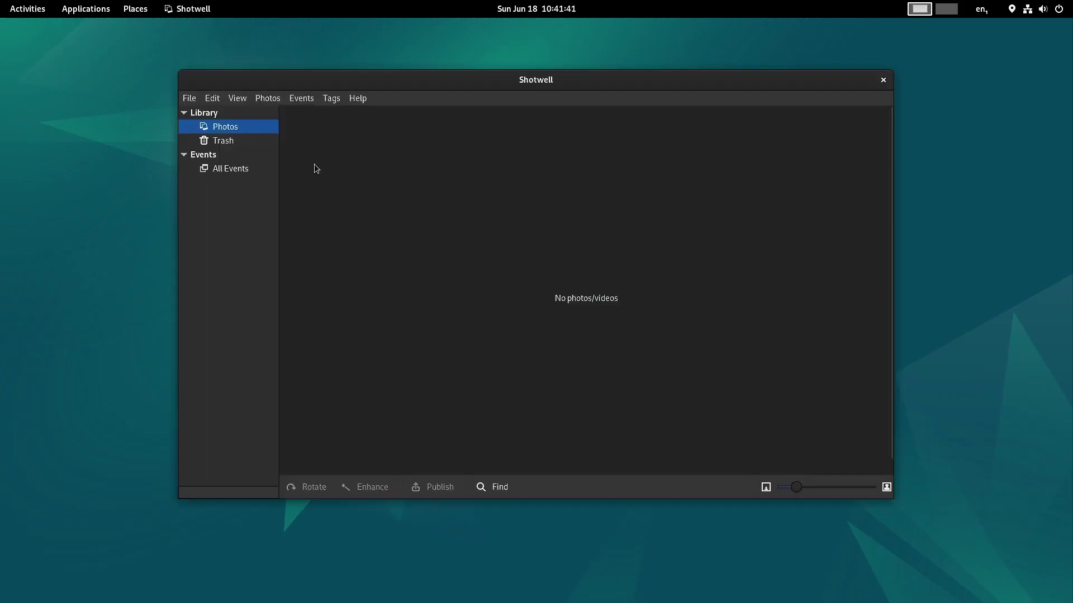
click(357, 99)
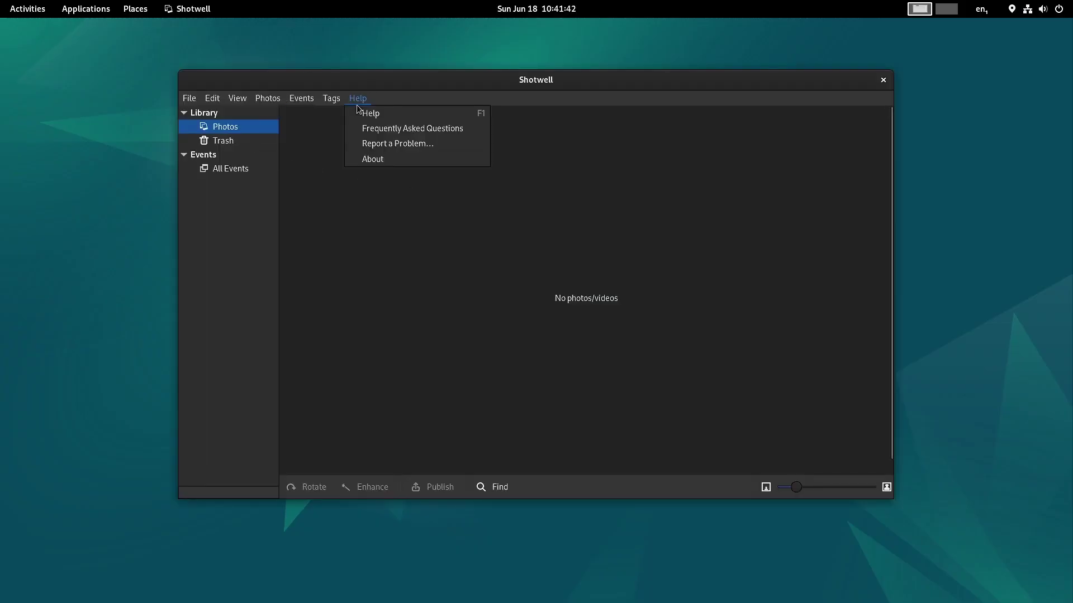
click(376, 159)
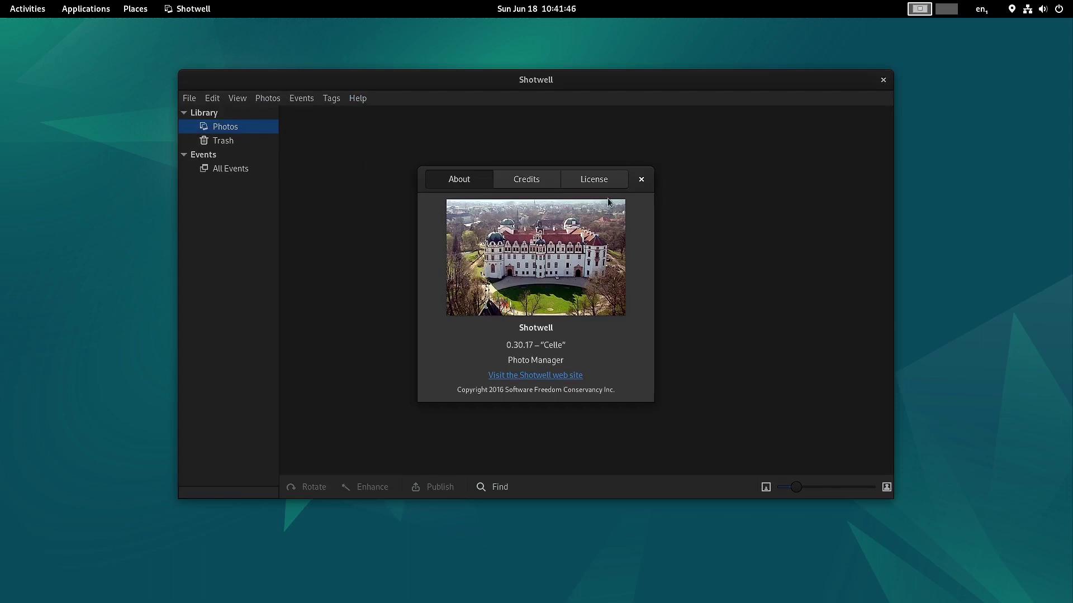
click(642, 180)
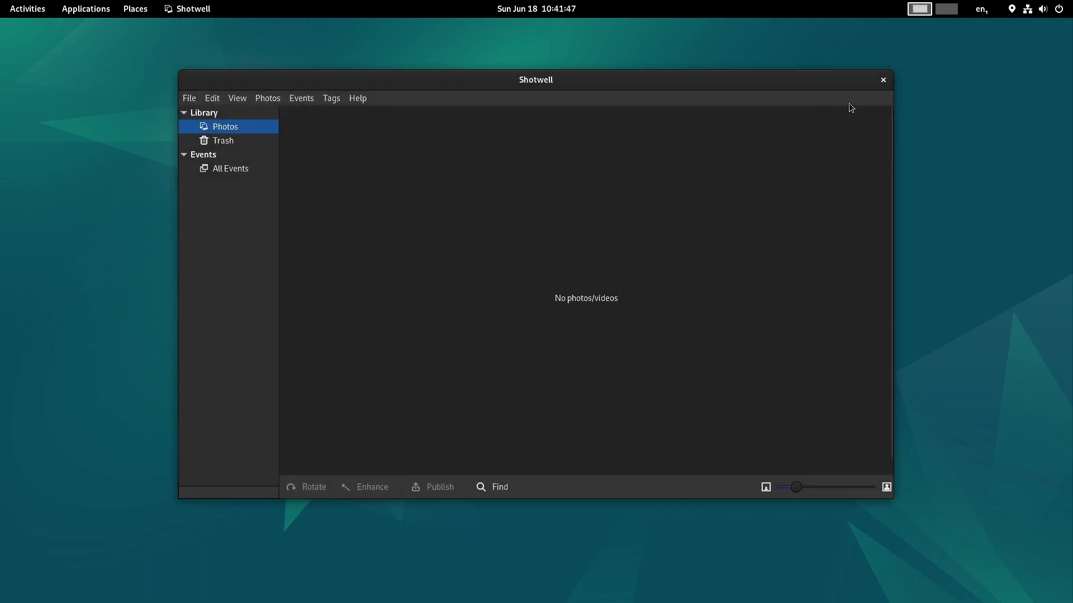
click(883, 80)
Step: Launch Software & Updates from the second page of applications and move its window toward the middle of the desktop
click(27, 8)
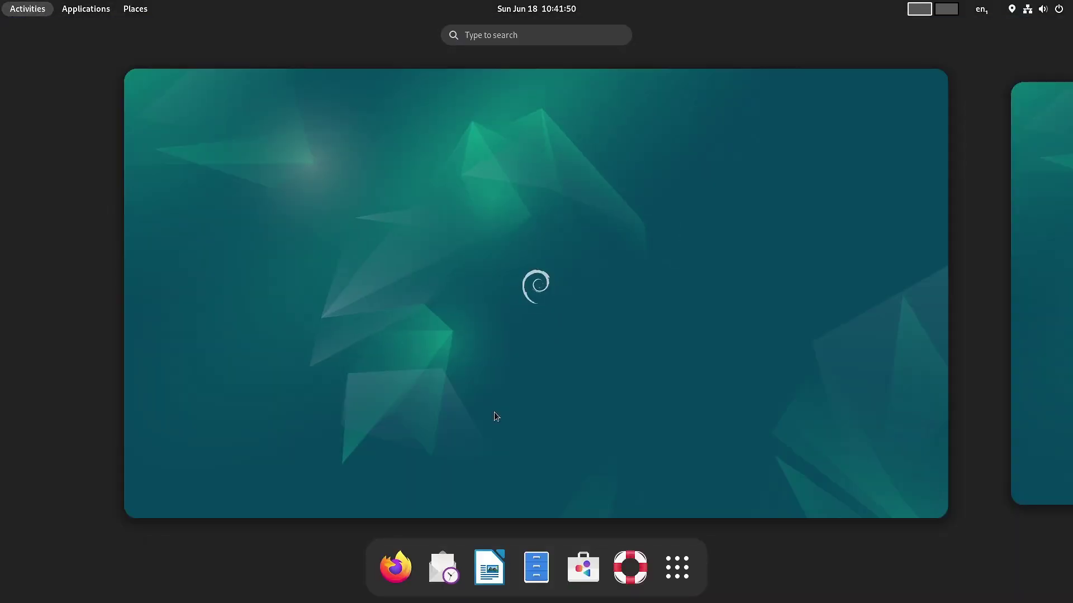
click(681, 571)
scroll(581, 355, down, 1)
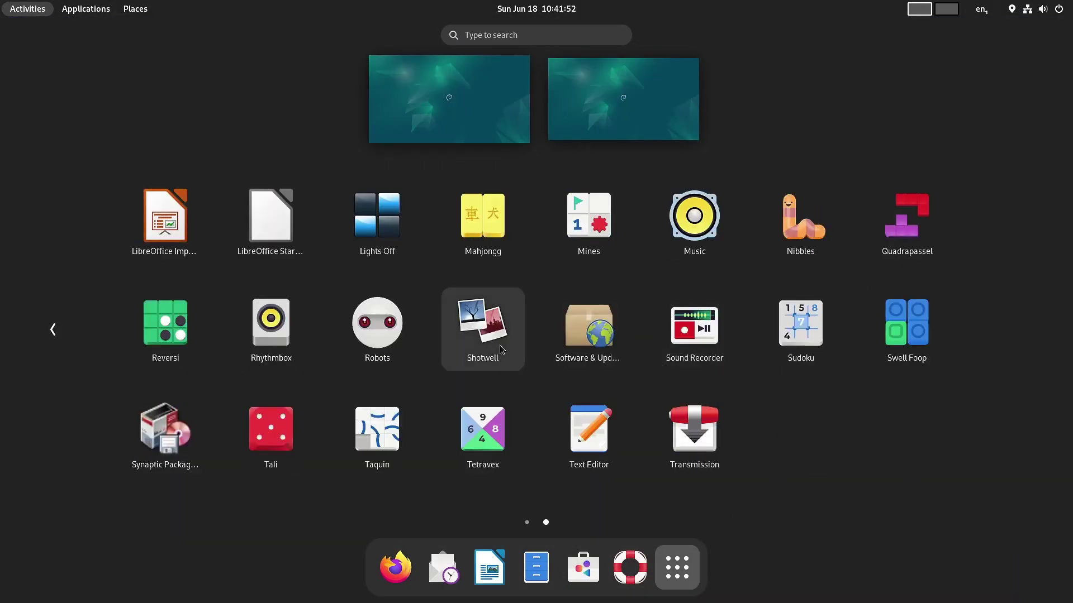
click(584, 335)
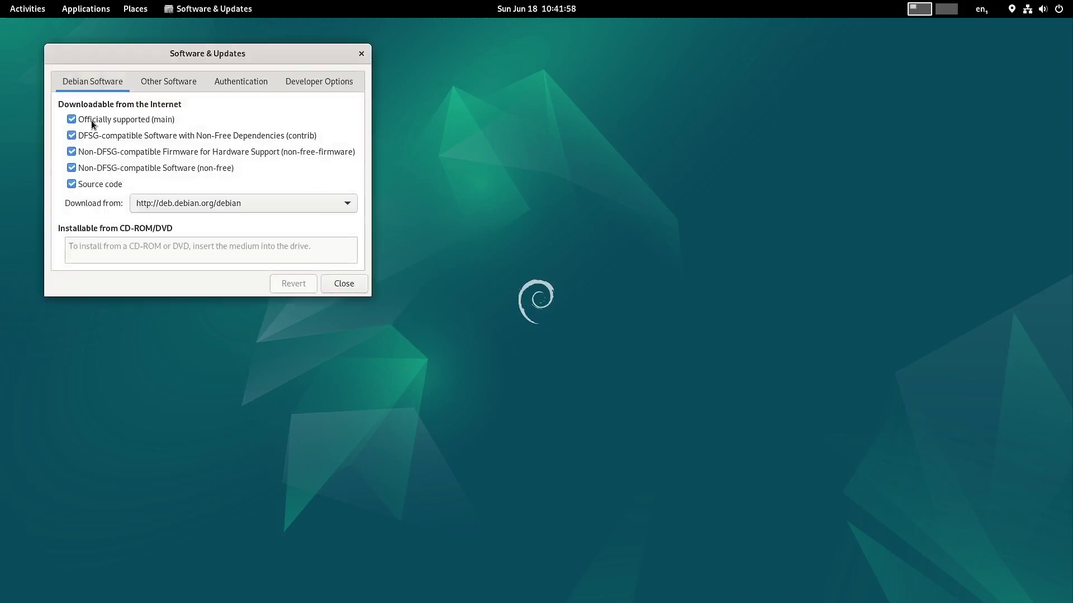
drag(150, 55, 250, 70)
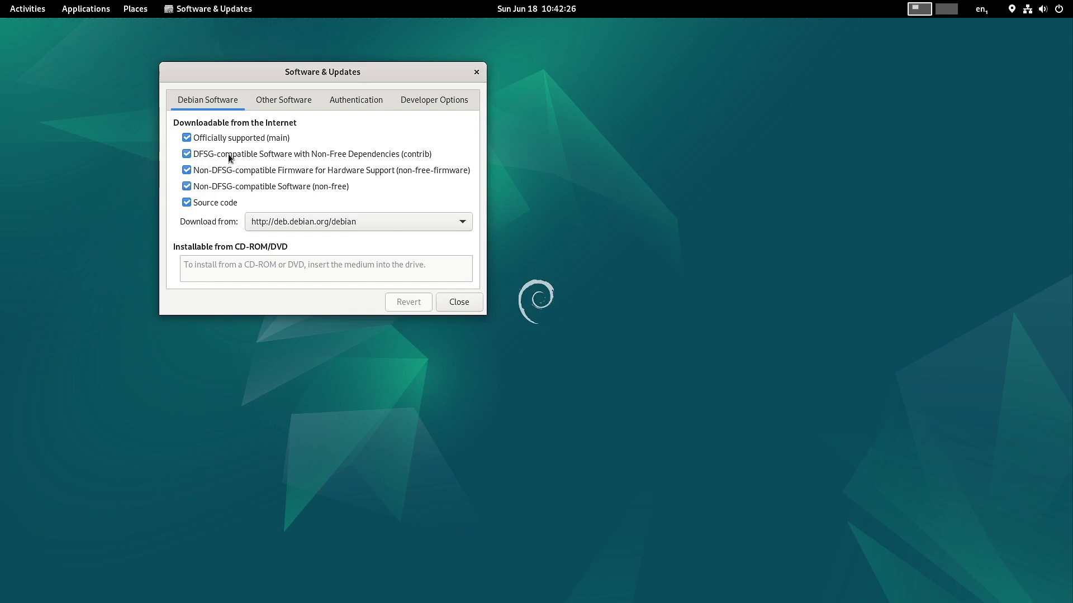
Step: Disable the Source code repository for Debian software and authorize the change with the administrator password
click(186, 154)
key(Escape)
click(187, 203)
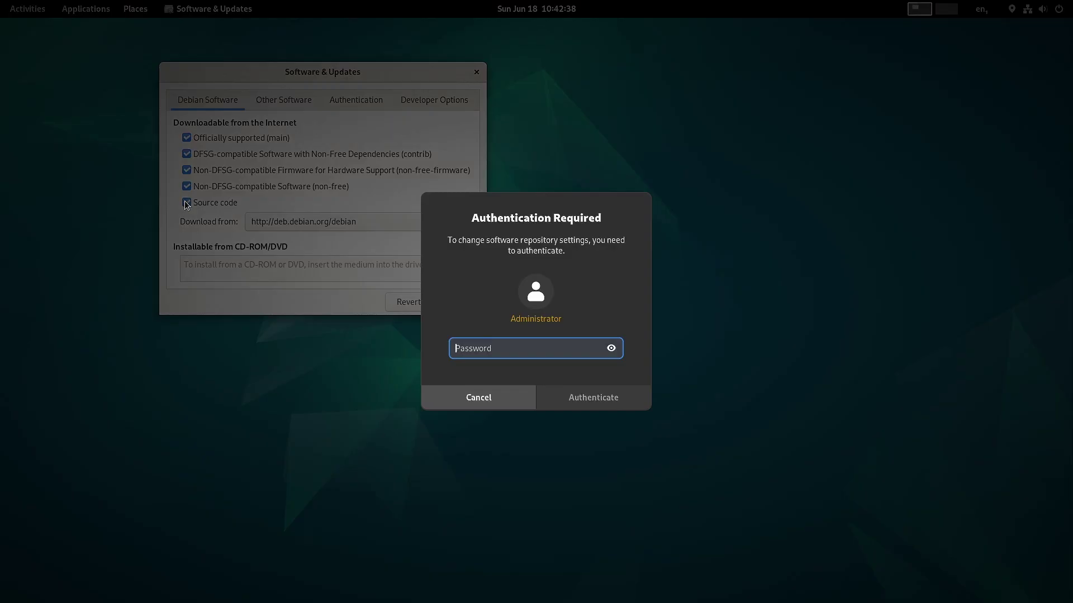
text(••)
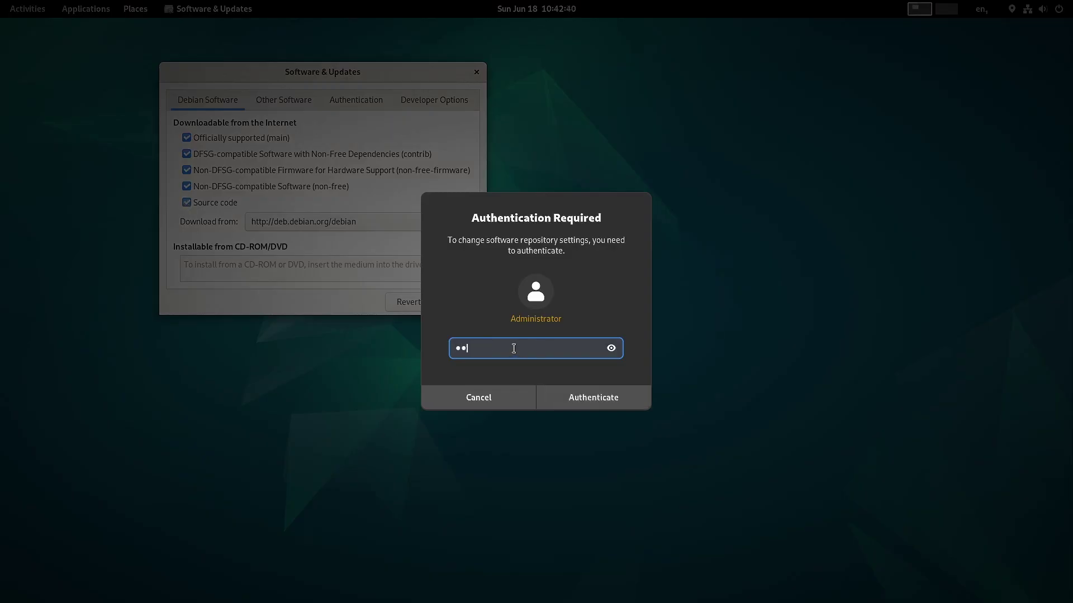
text(•••••)
key(Return)
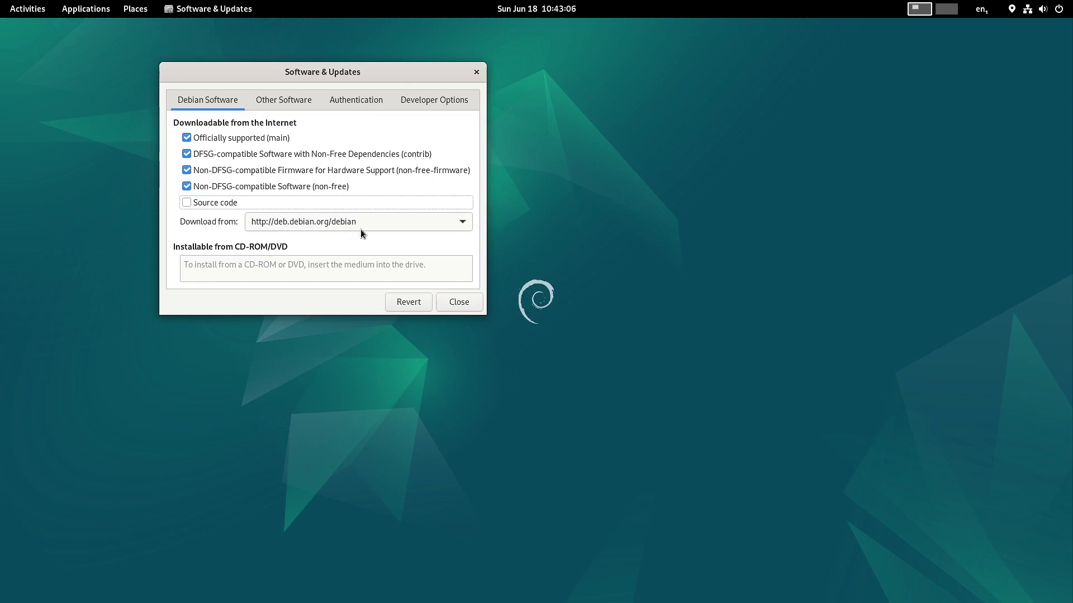
Step: Review the Other Software, Authentication and Developer Options settings, and close Software & Updates with a reload of the available software information
click(305, 102)
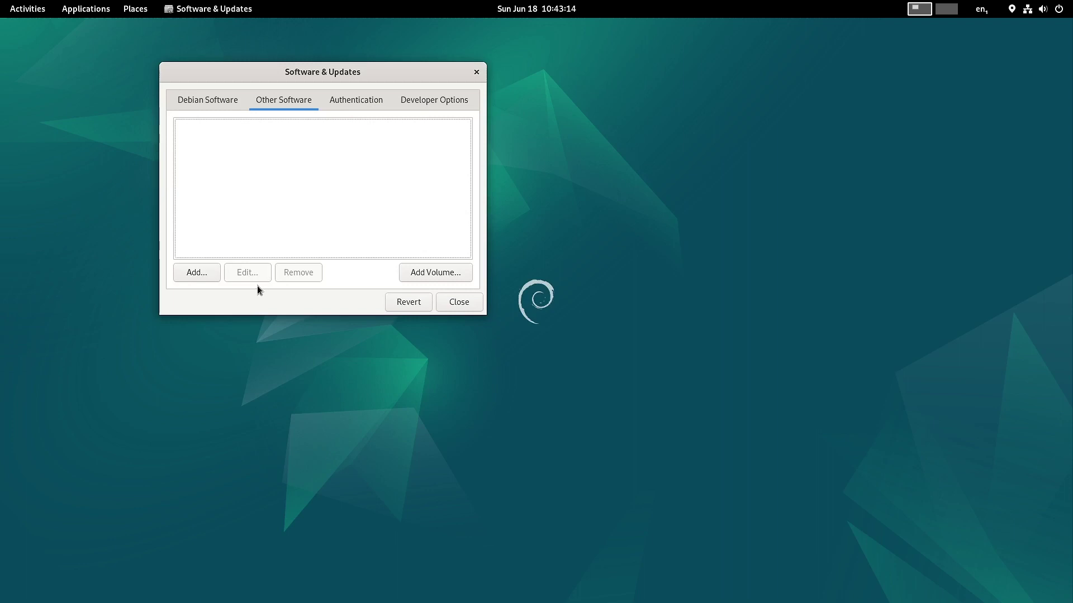
click(360, 101)
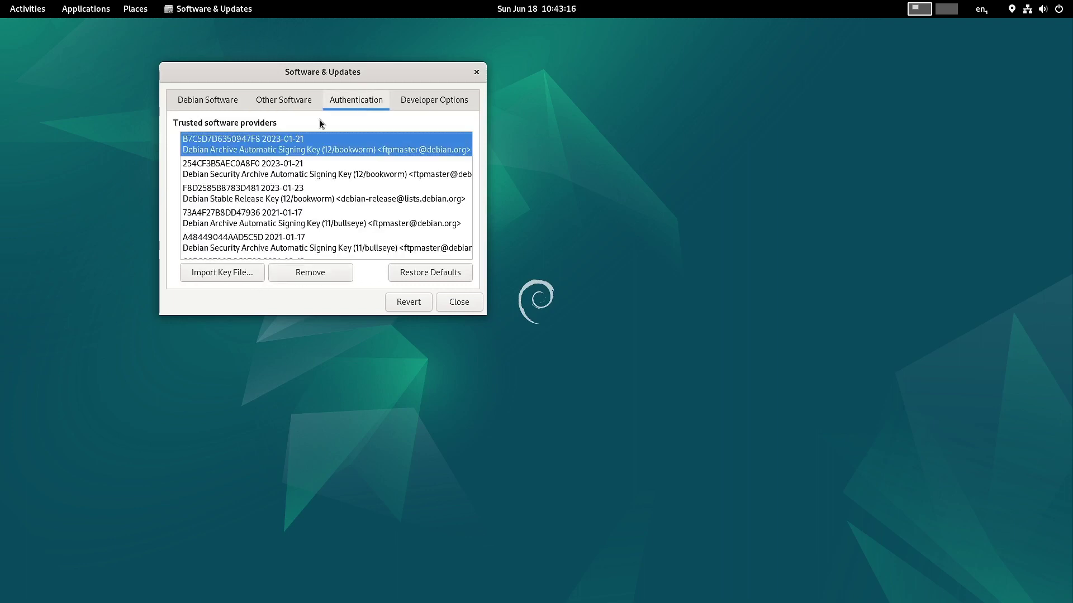
double_click(327, 80)
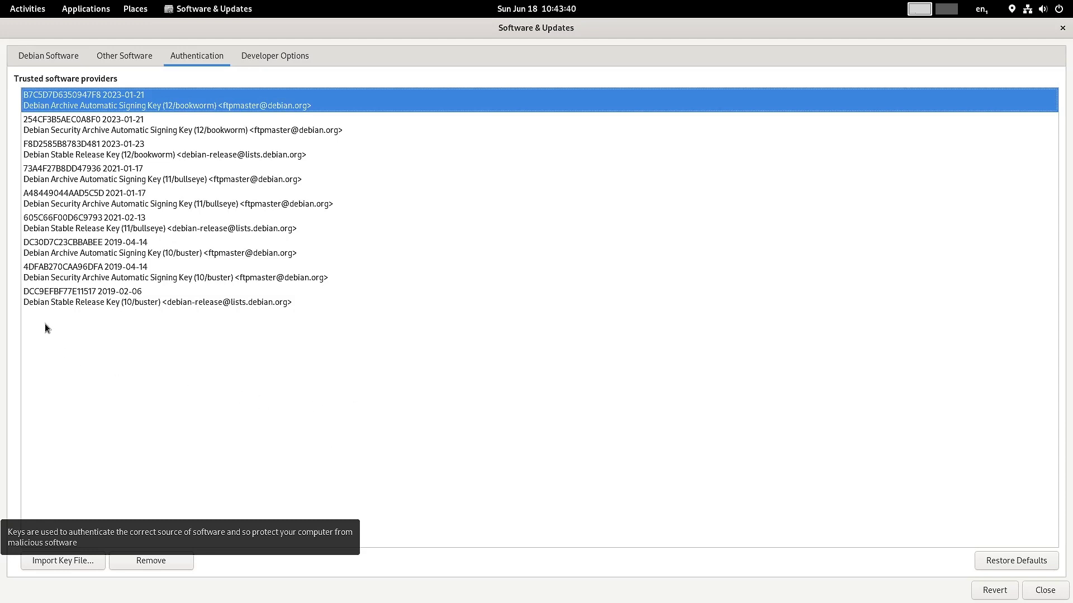
click(270, 56)
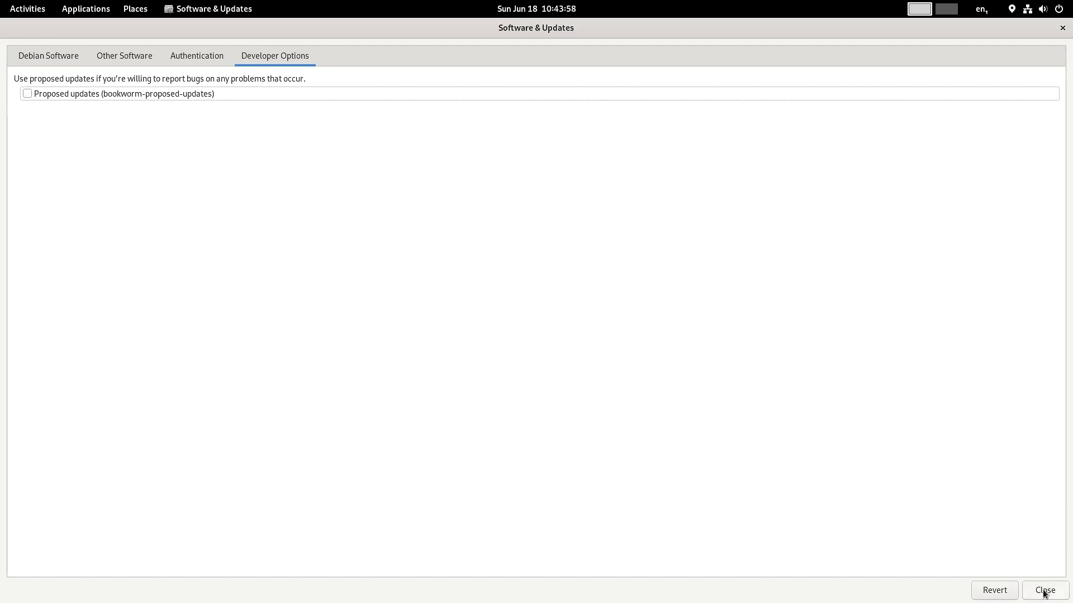
click(1062, 27)
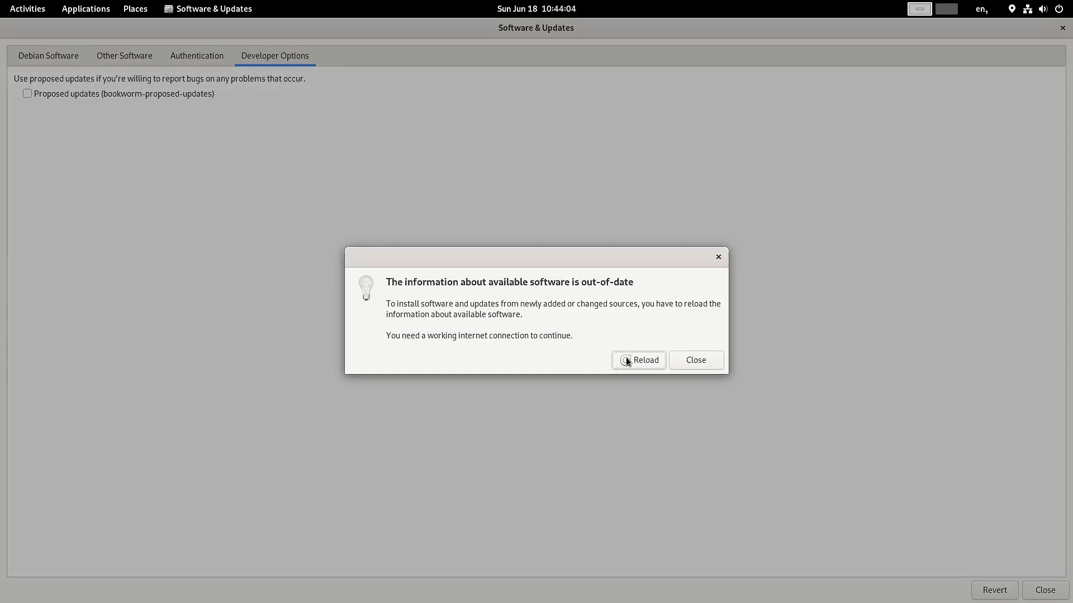
click(627, 361)
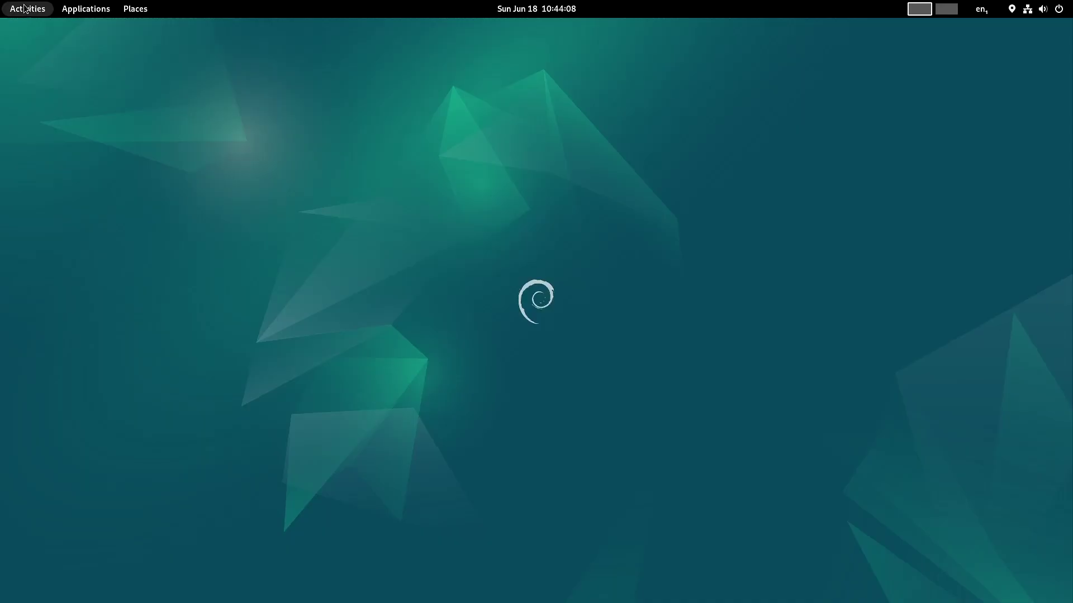
Step: Browse both pages of applications, launch System Monitor to examine the mounted file systems' usage, and close it
click(25, 8)
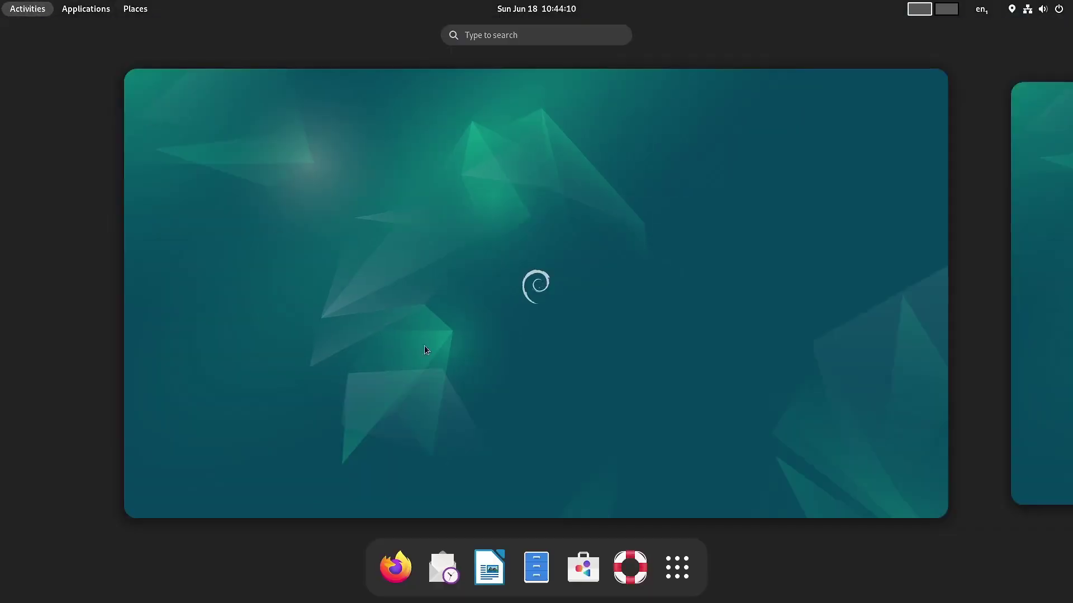
click(686, 589)
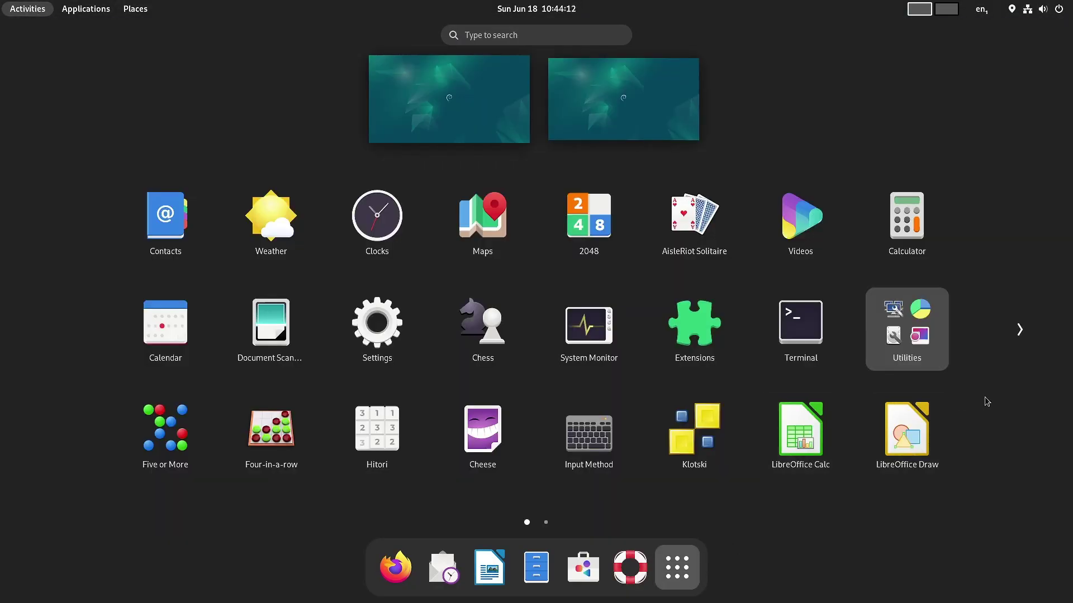
scroll(987, 401, down, 1)
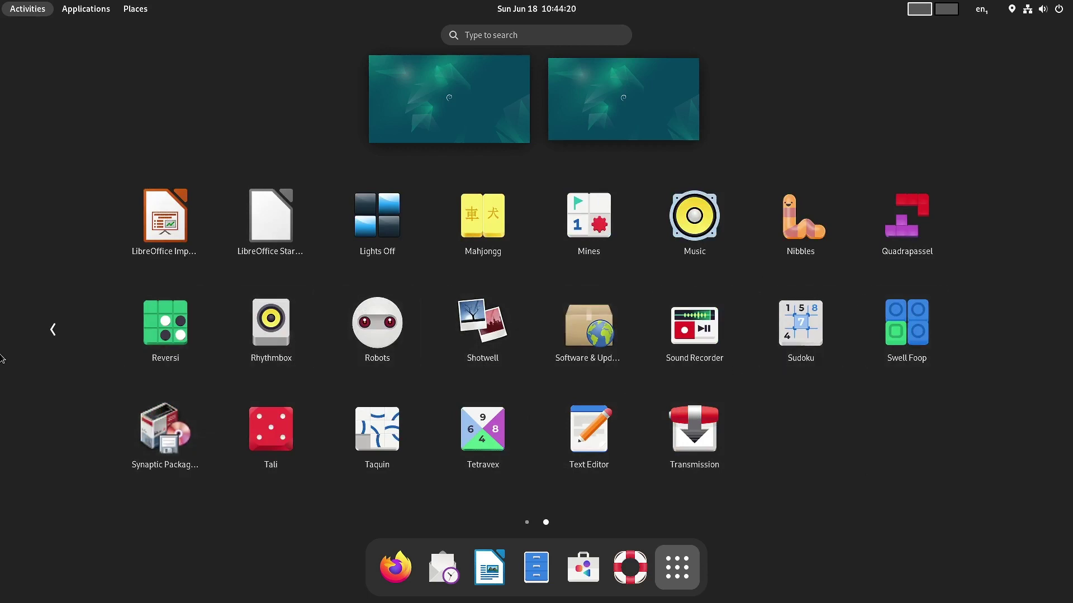
click(55, 334)
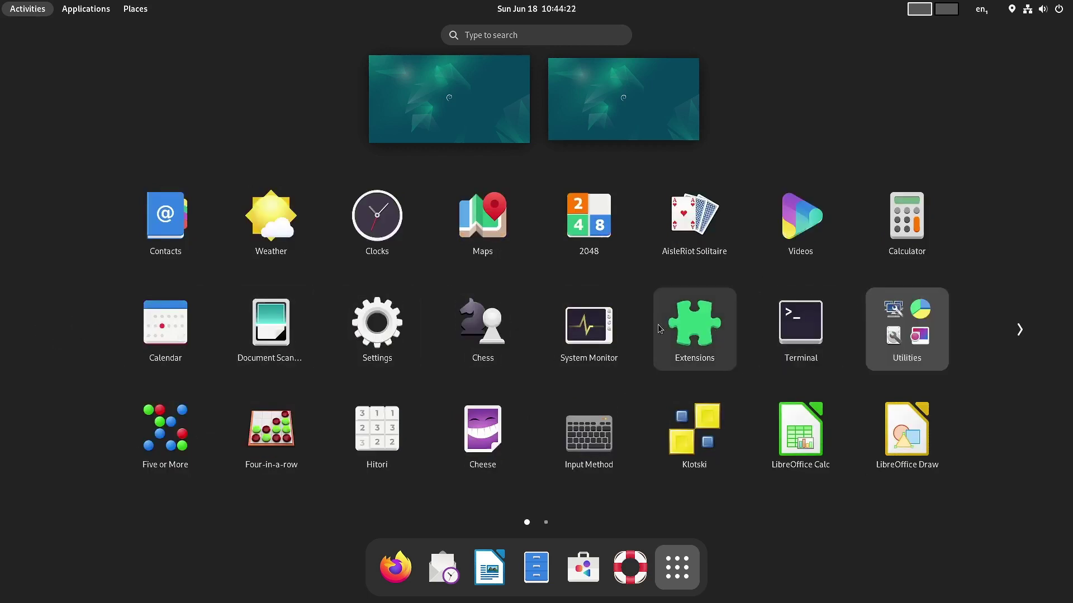
click(593, 334)
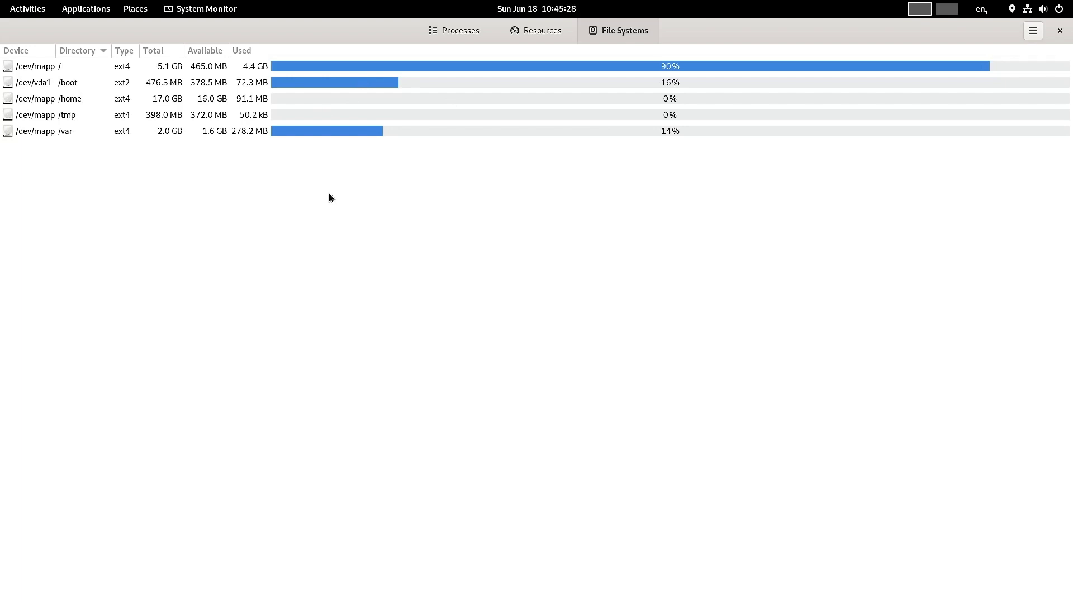
click(1060, 32)
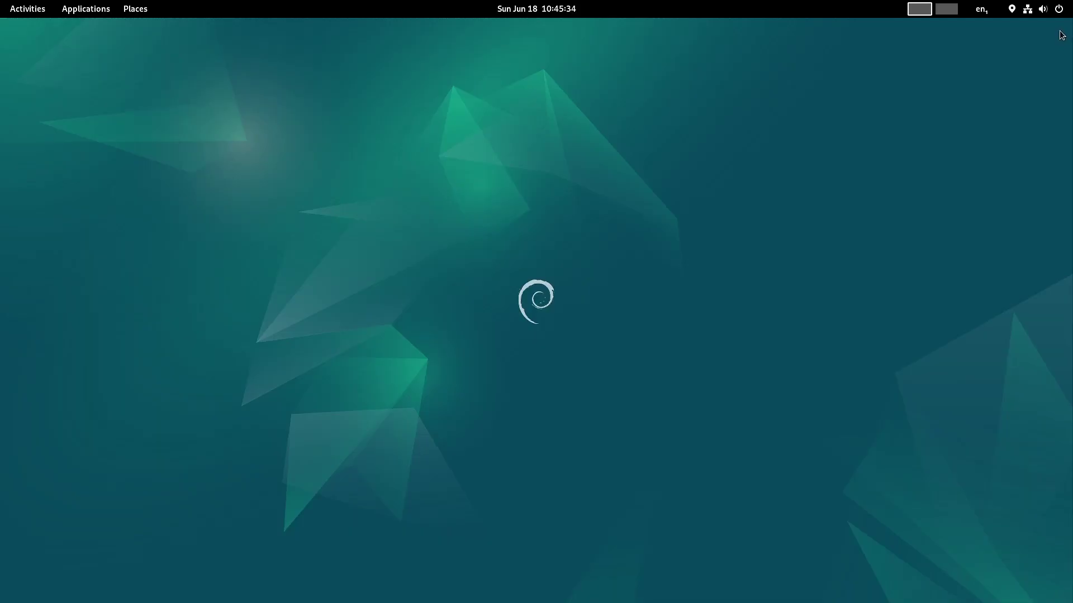
Step: Launch System Monitor again and examine the CPU, memory, swap and network graphs under Resources
click(29, 12)
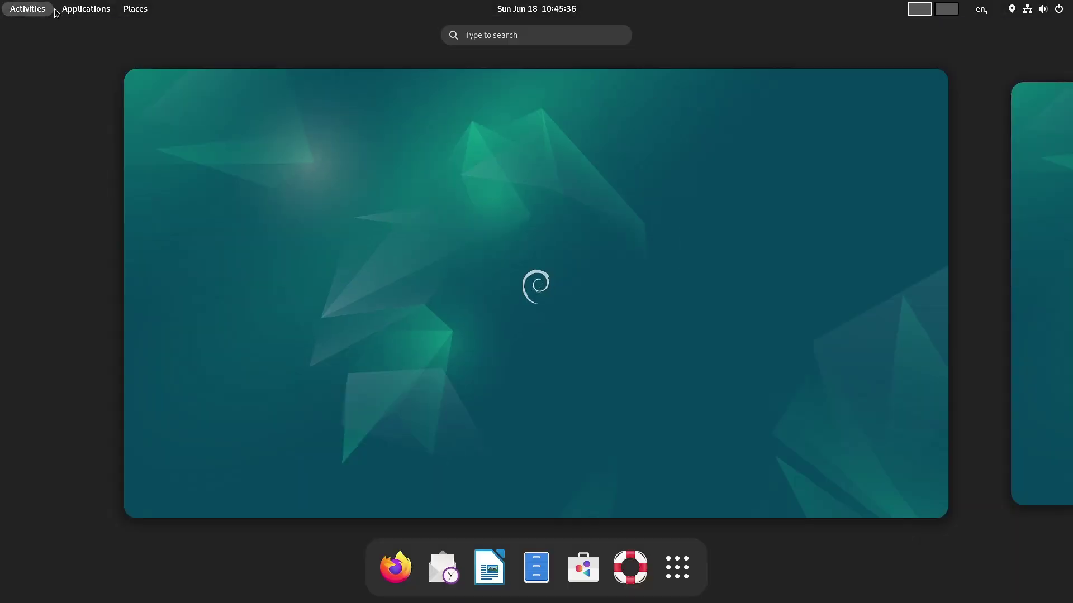
click(676, 567)
click(607, 347)
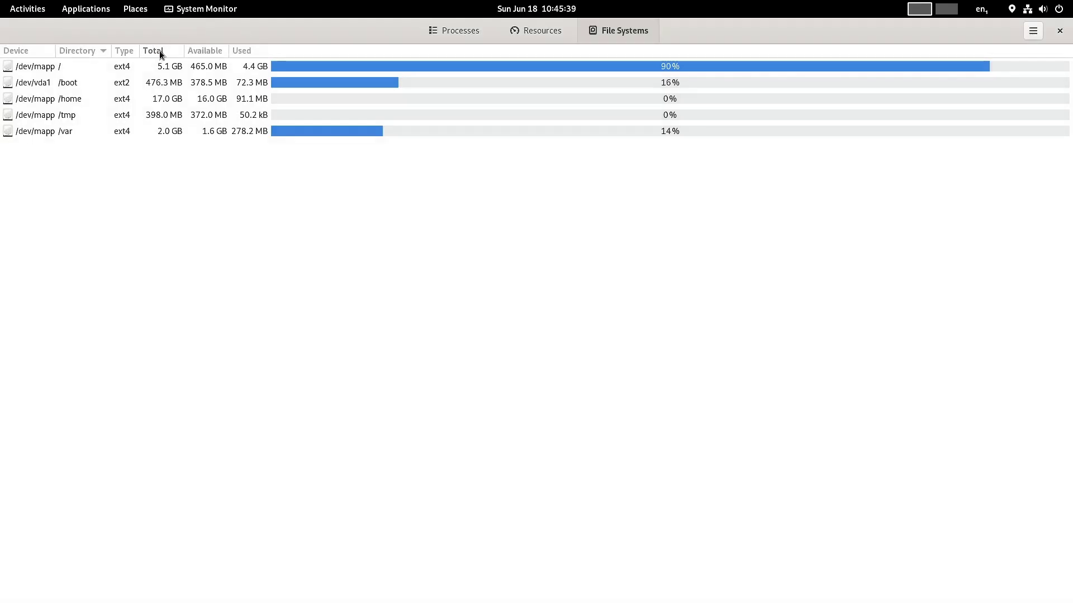
click(533, 31)
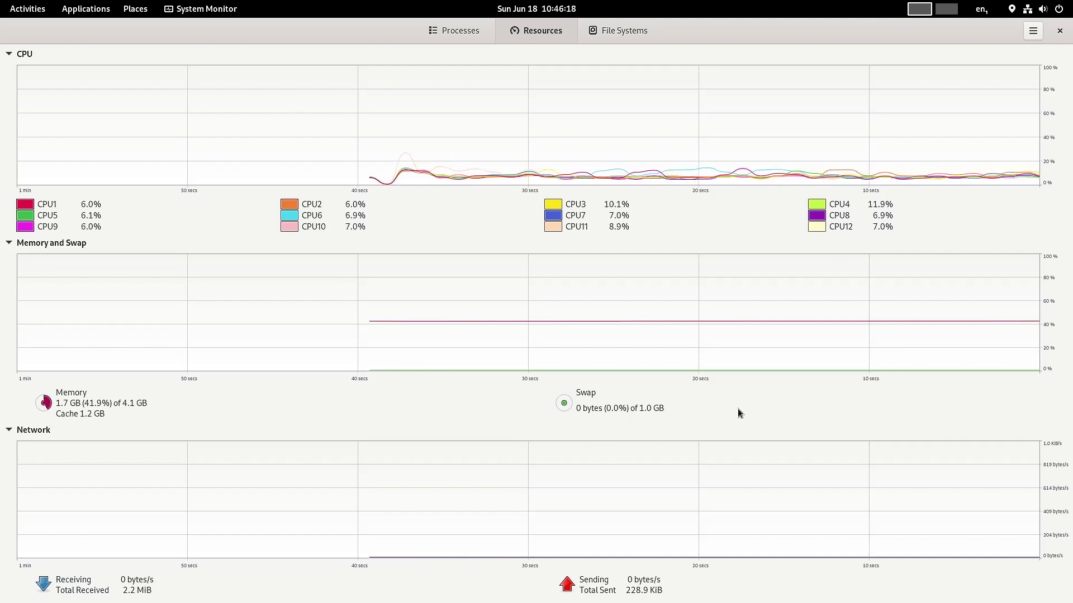
Step: Show the running processes and locate the pipewire, pipewire-pulse and wireplumber entries
click(453, 30)
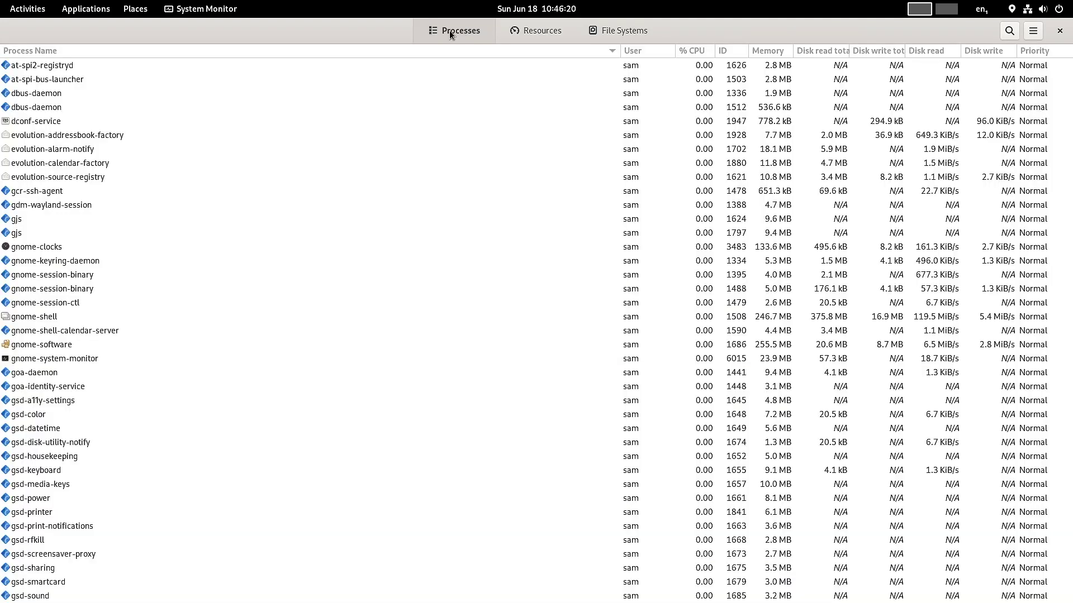
scroll(110, 299, down, 9)
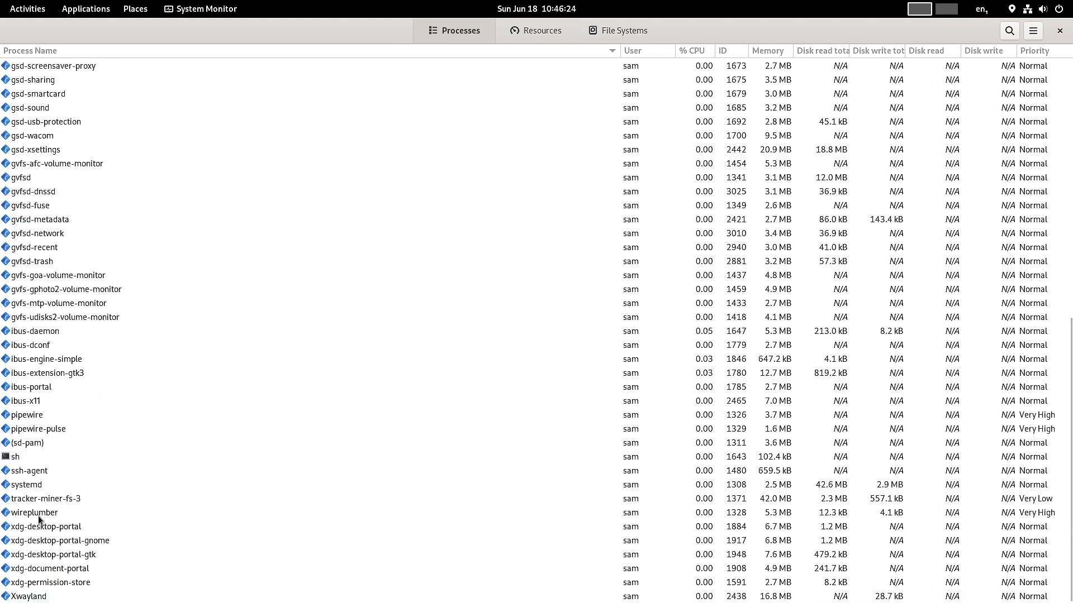
click(38, 513)
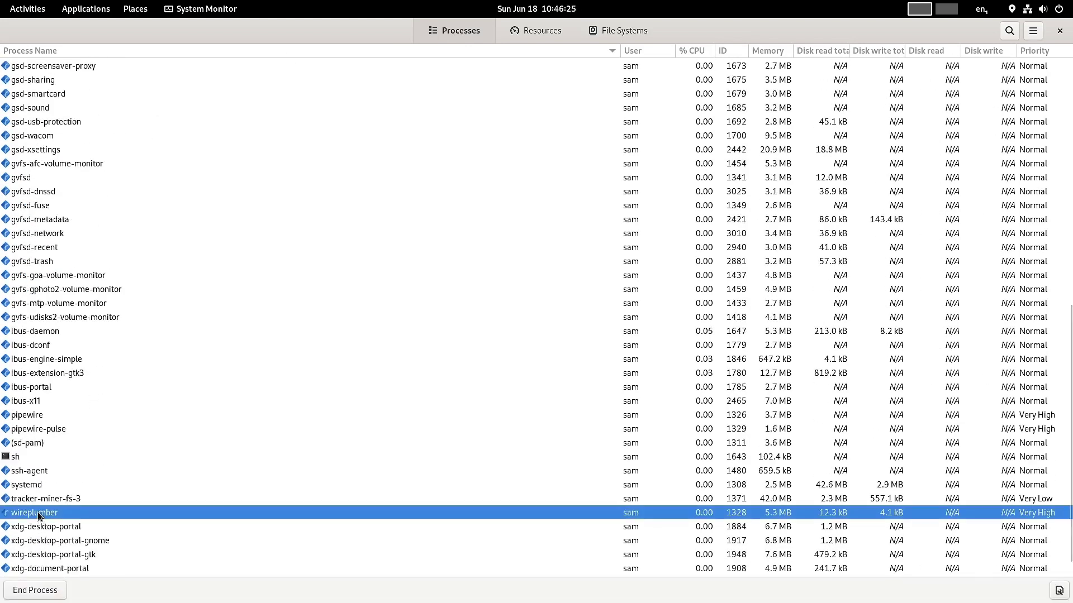
click(30, 415)
click(35, 430)
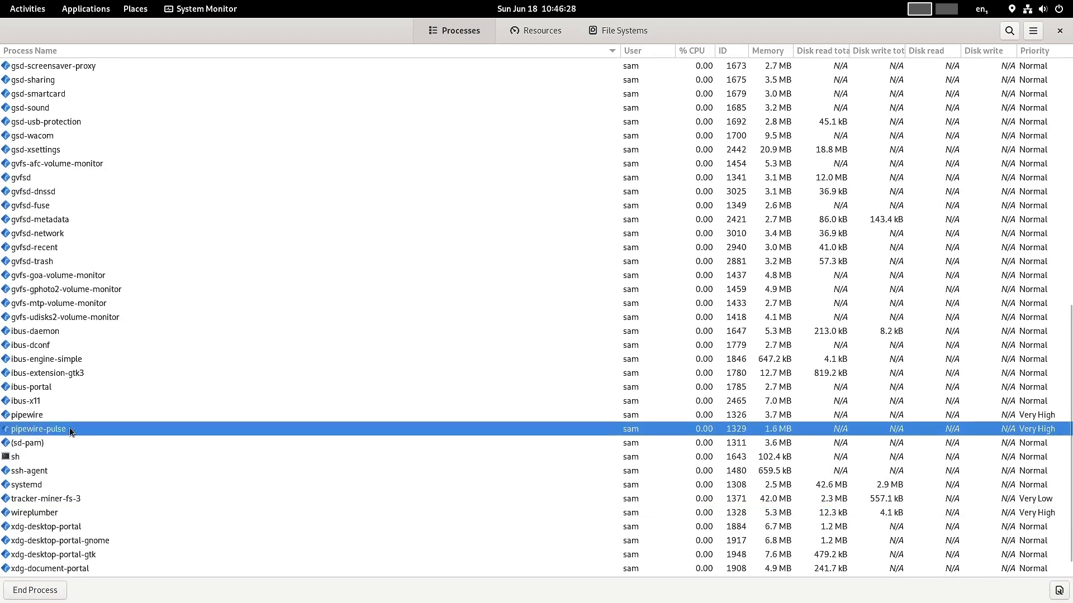
click(32, 414)
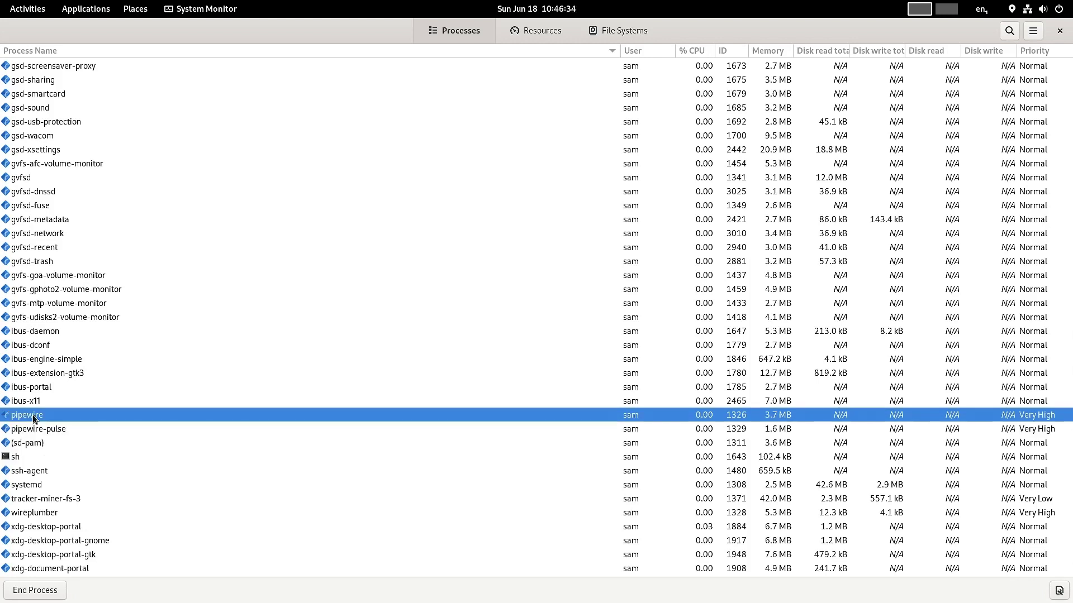
click(45, 430)
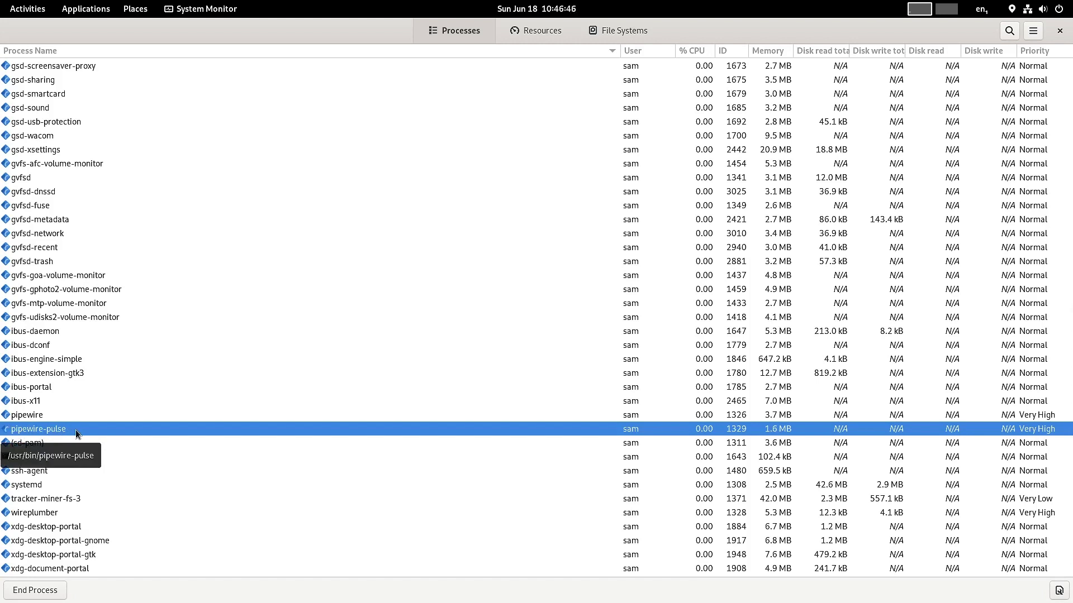
click(39, 514)
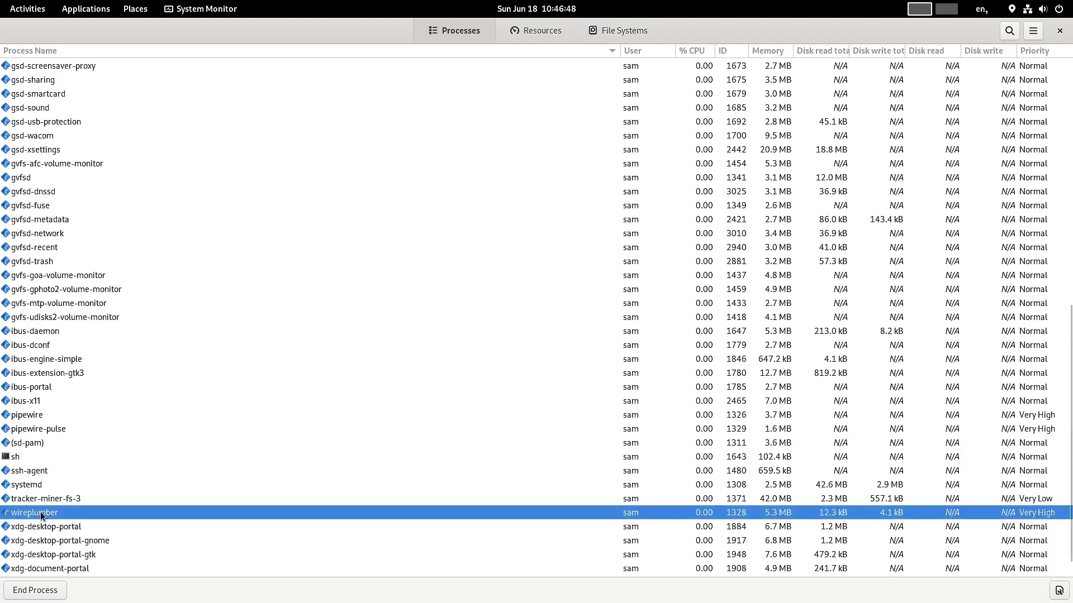
Step: Locate the Xwayland process at the end of the process list, look back over the list and close System Monitor
scroll(191, 486, down, 1)
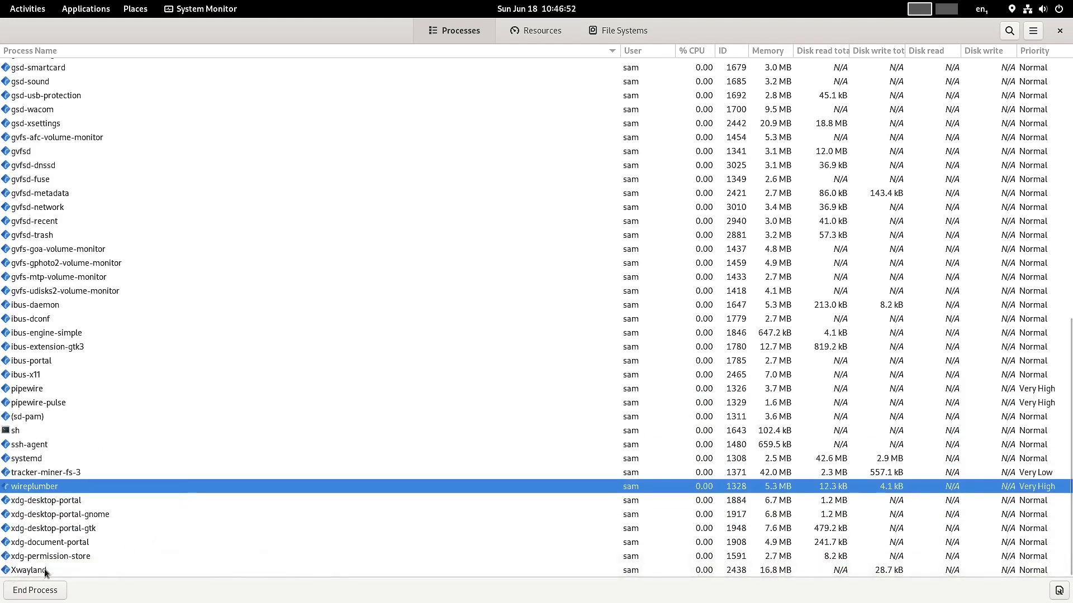
click(22, 571)
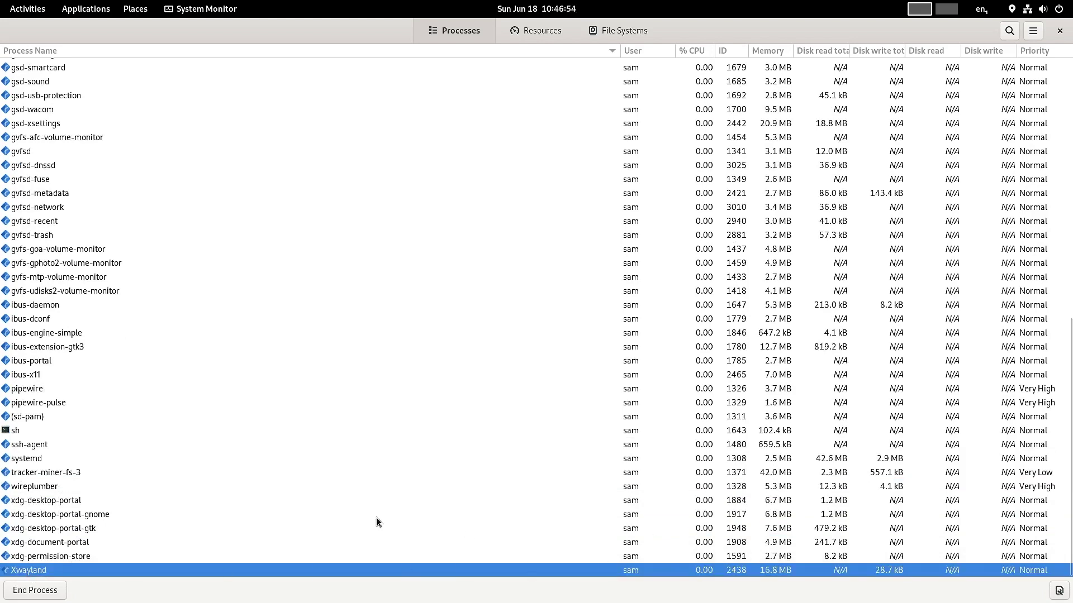
scroll(197, 387, up, 10)
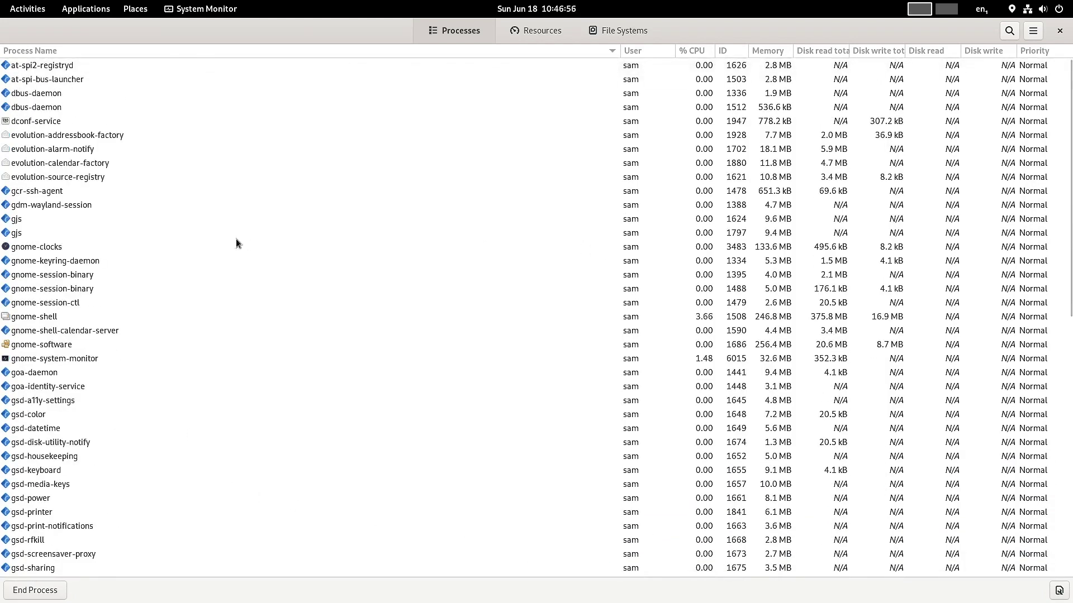
click(1063, 33)
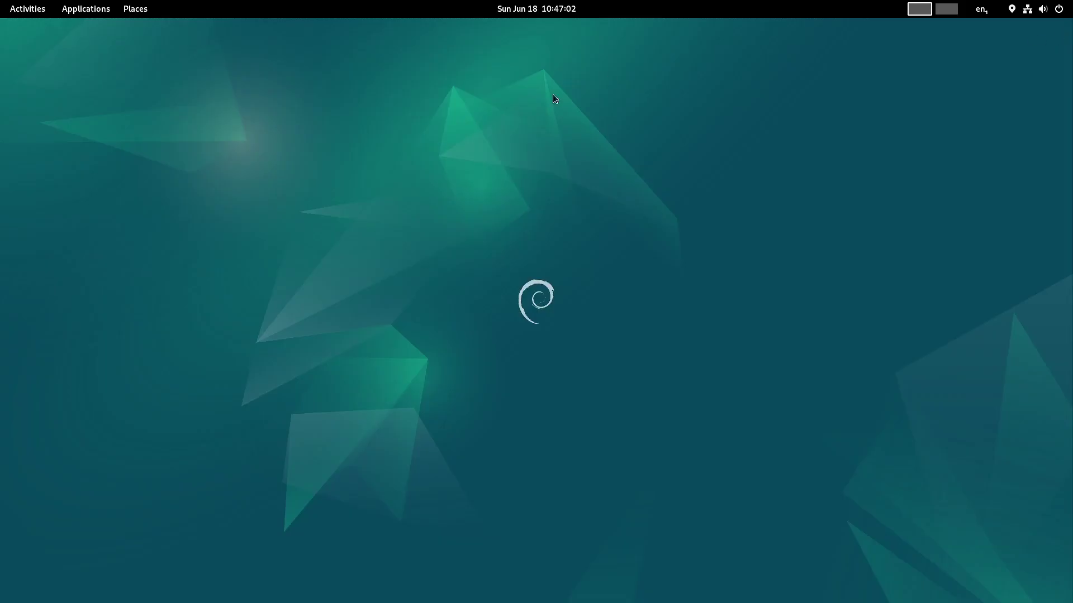
Step: Launch Settings from the applications overview, maximize its window, and review the Displays settings including the Night Light page
click(23, 14)
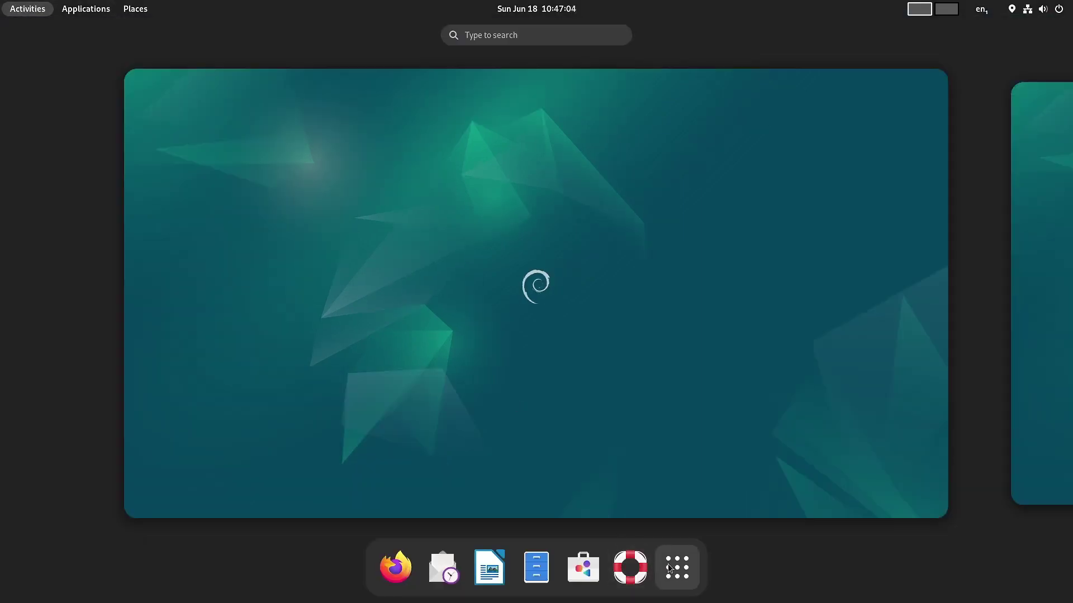
click(670, 566)
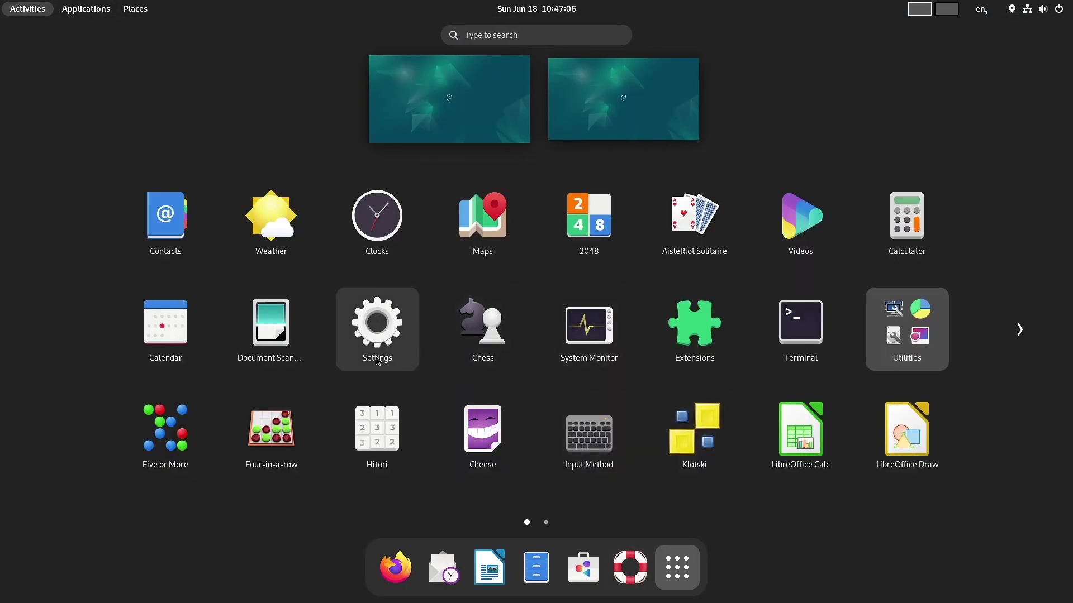
click(371, 335)
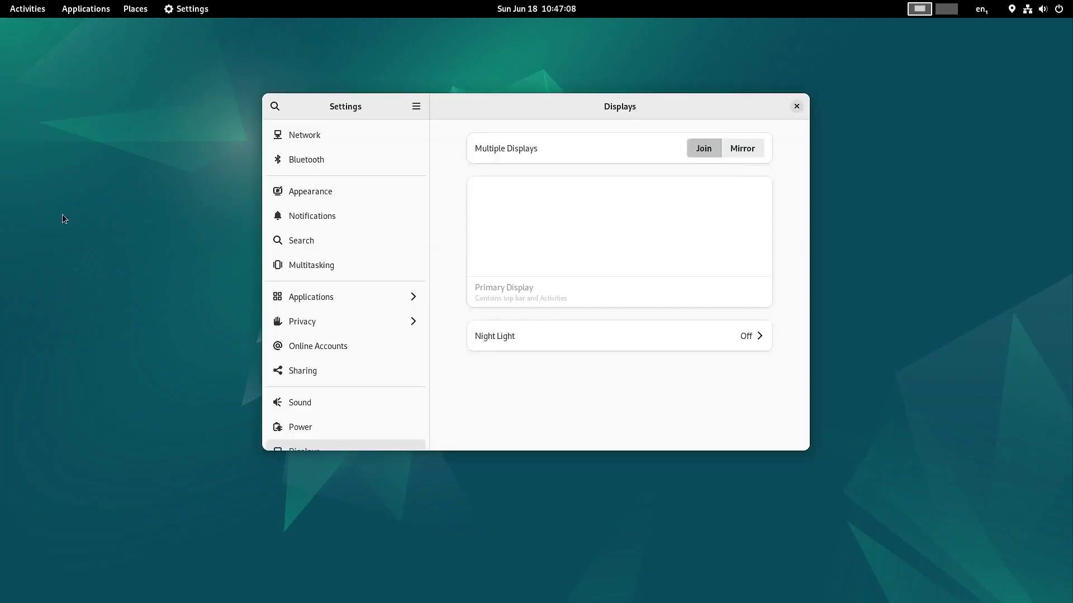
double_click(568, 110)
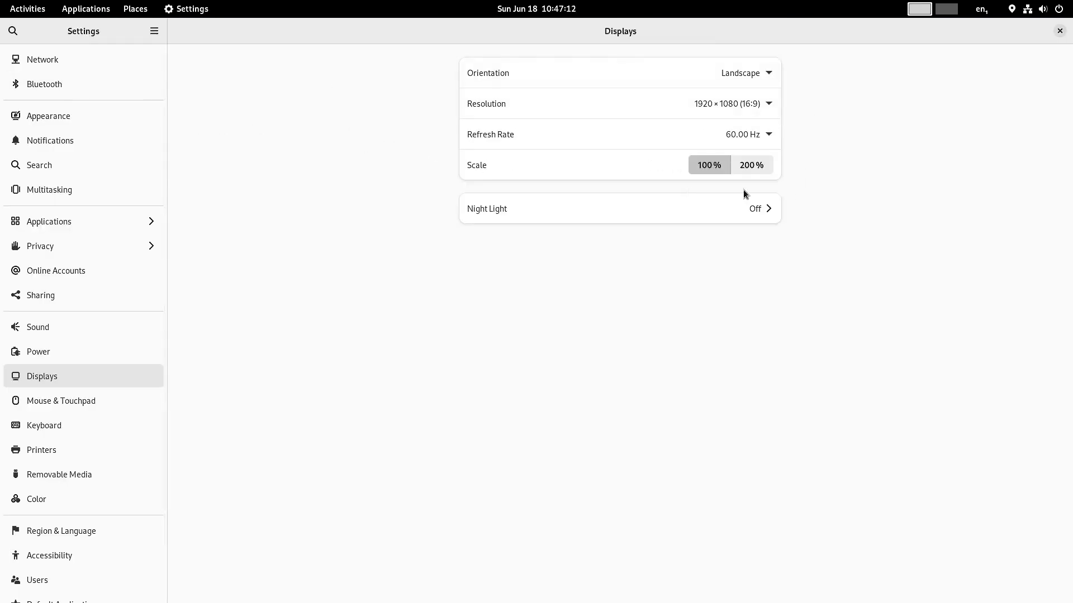
click(765, 212)
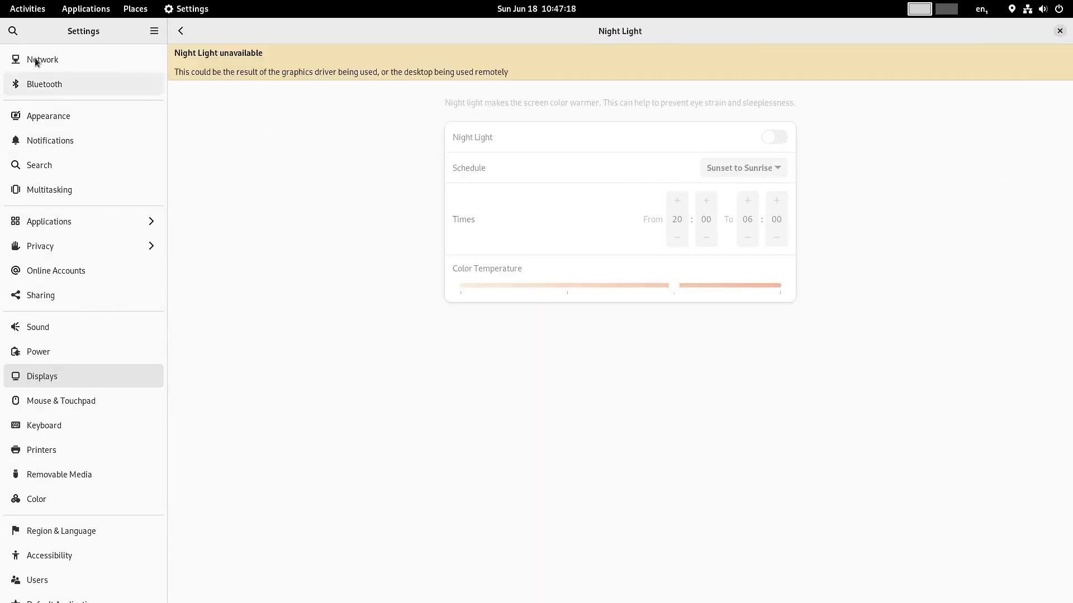
click(180, 31)
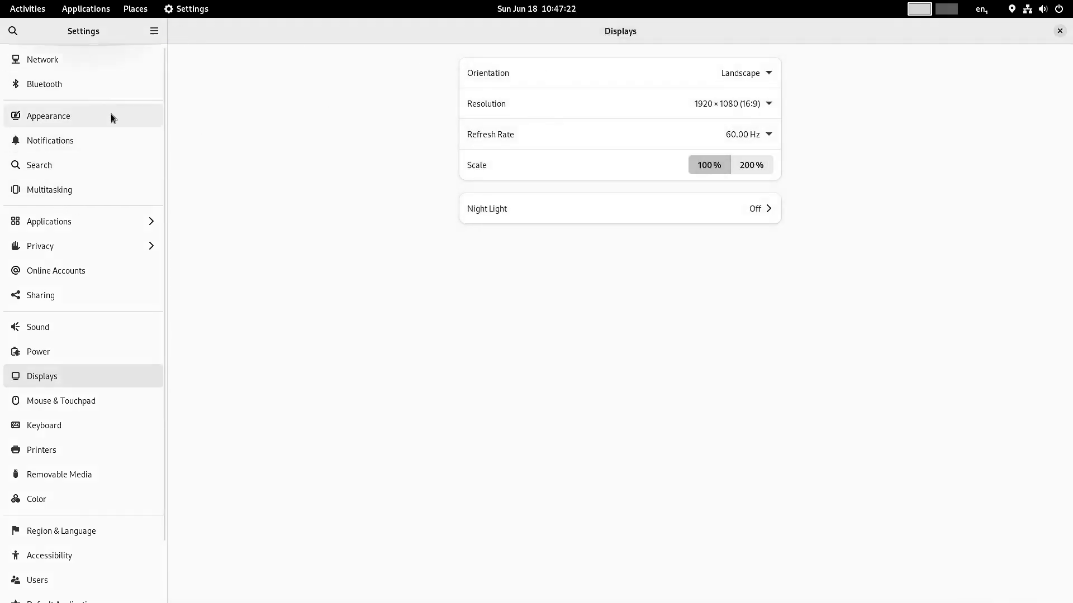
Step: Show the Network settings, open their GNOME Help page, check its menu and bookmarks, and close Help
click(60, 59)
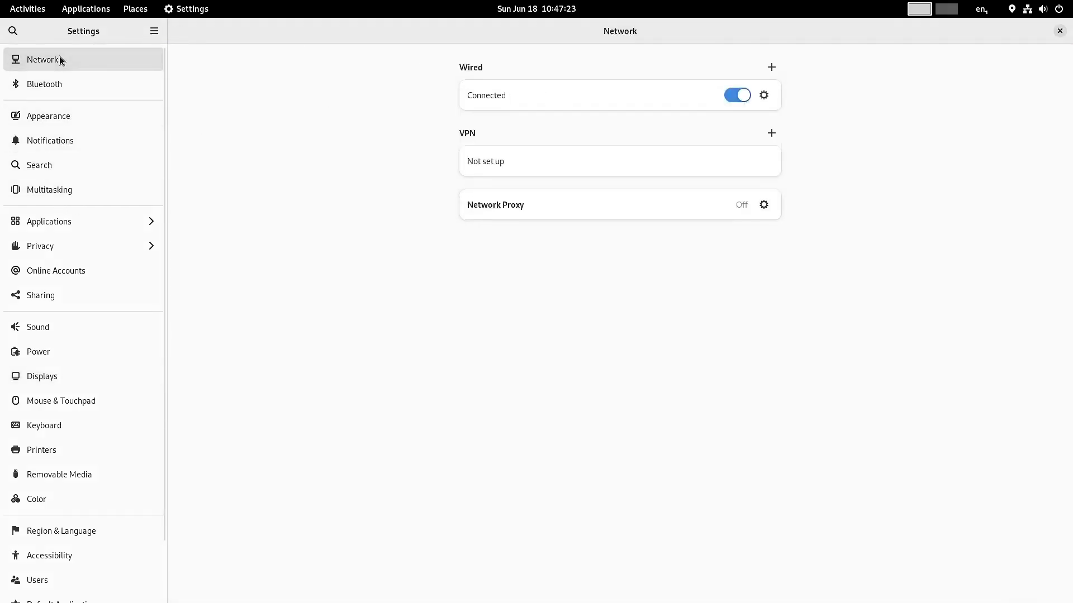
click(154, 31)
click(148, 78)
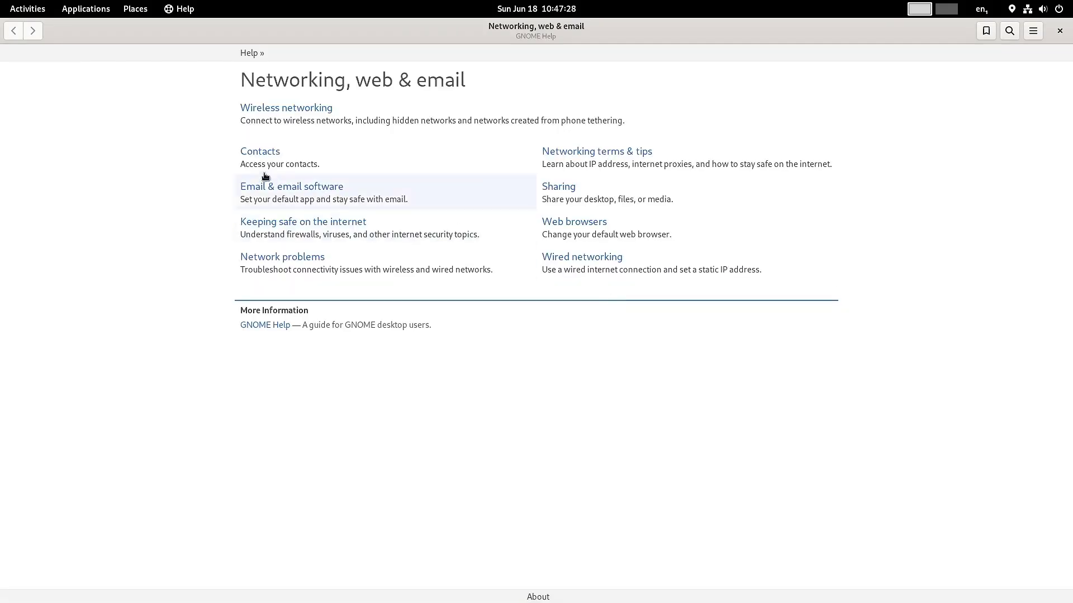
click(1033, 31)
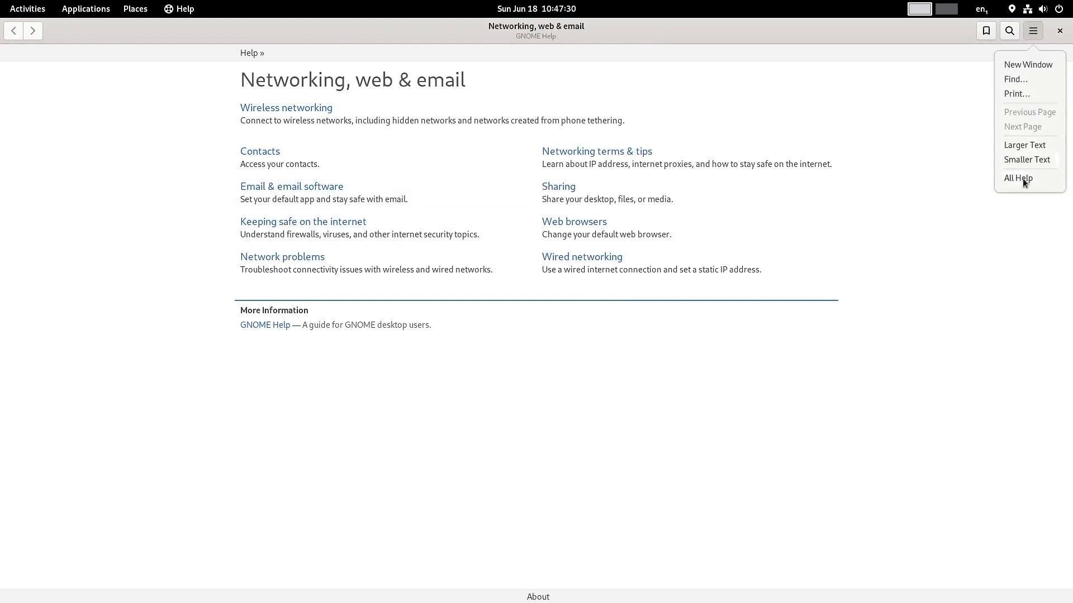
click(1020, 180)
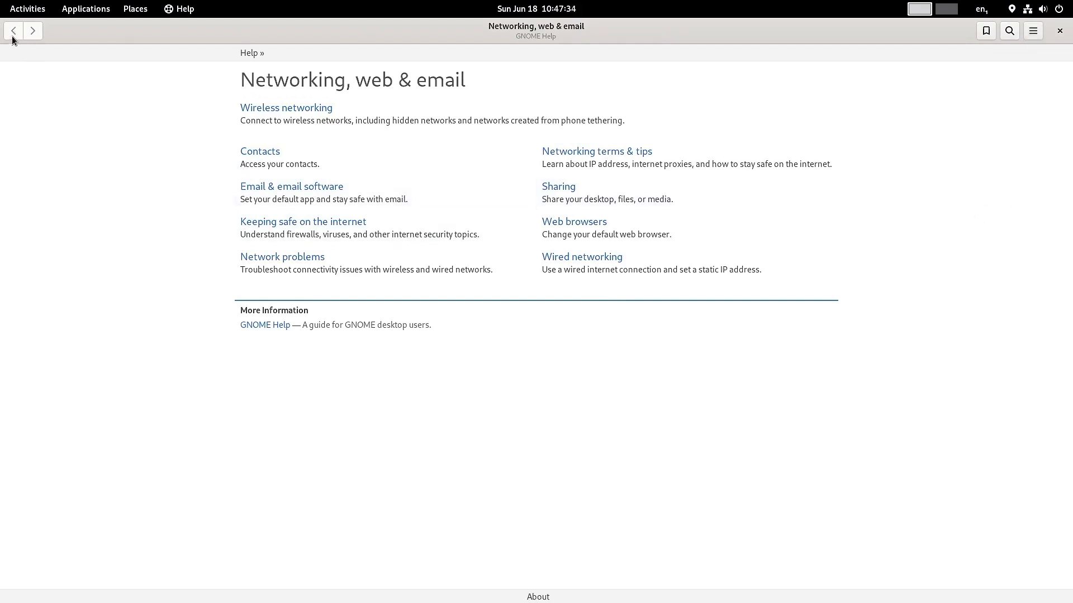
click(985, 35)
click(1056, 34)
click(1056, 33)
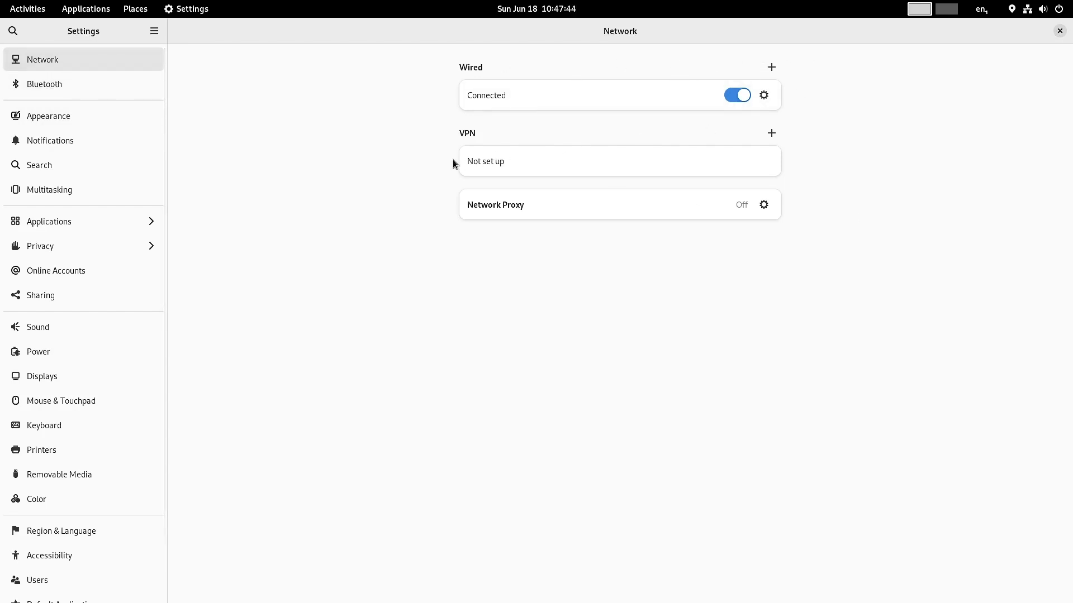
Step: Review the Bluetooth, Appearance, Notifications and Search settings one after another
click(48, 85)
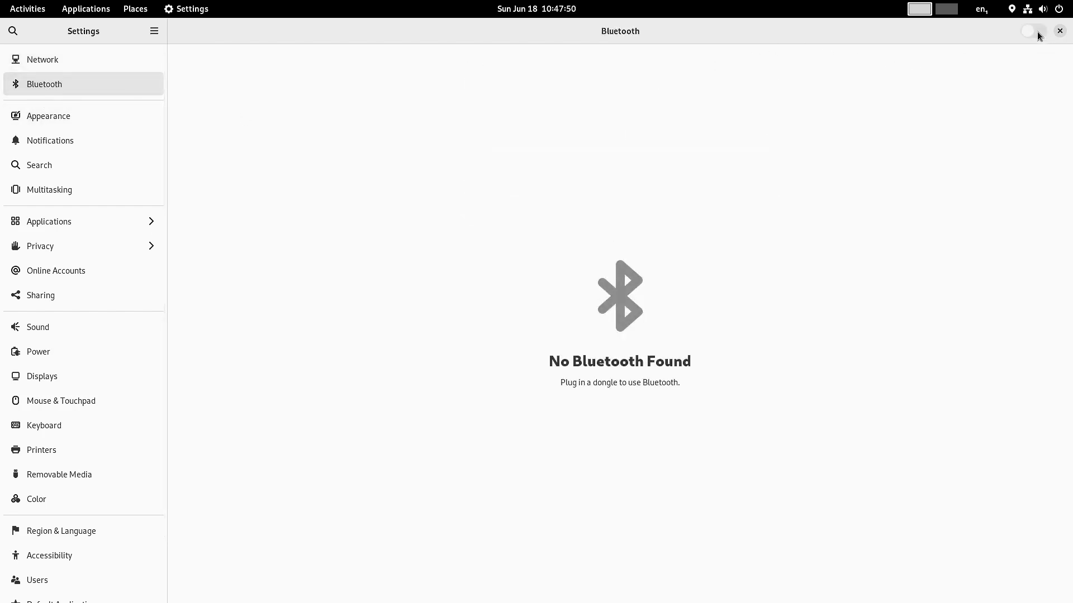
click(31, 126)
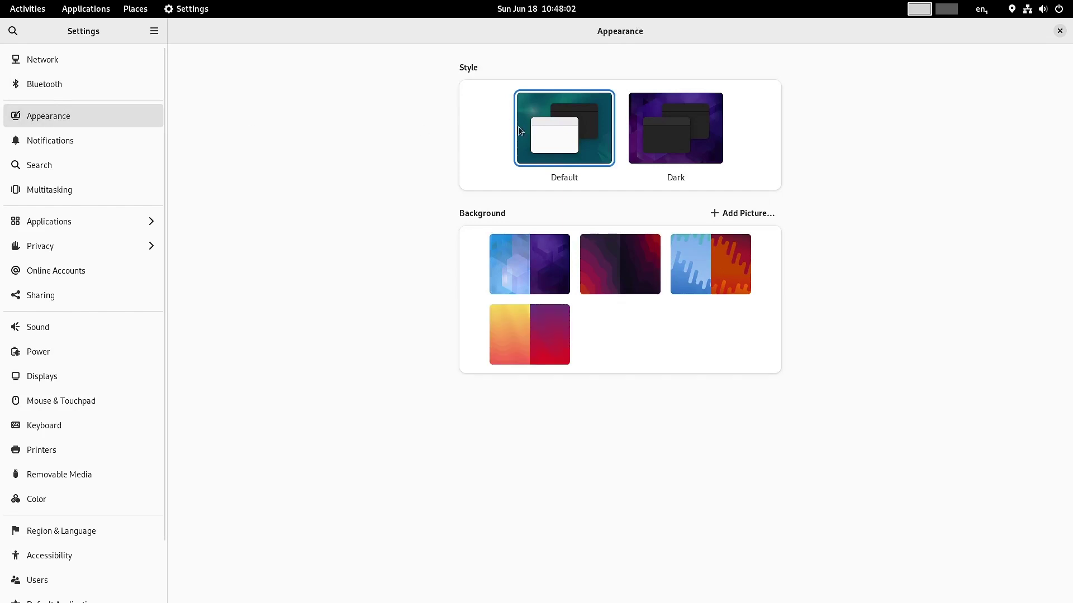
click(58, 146)
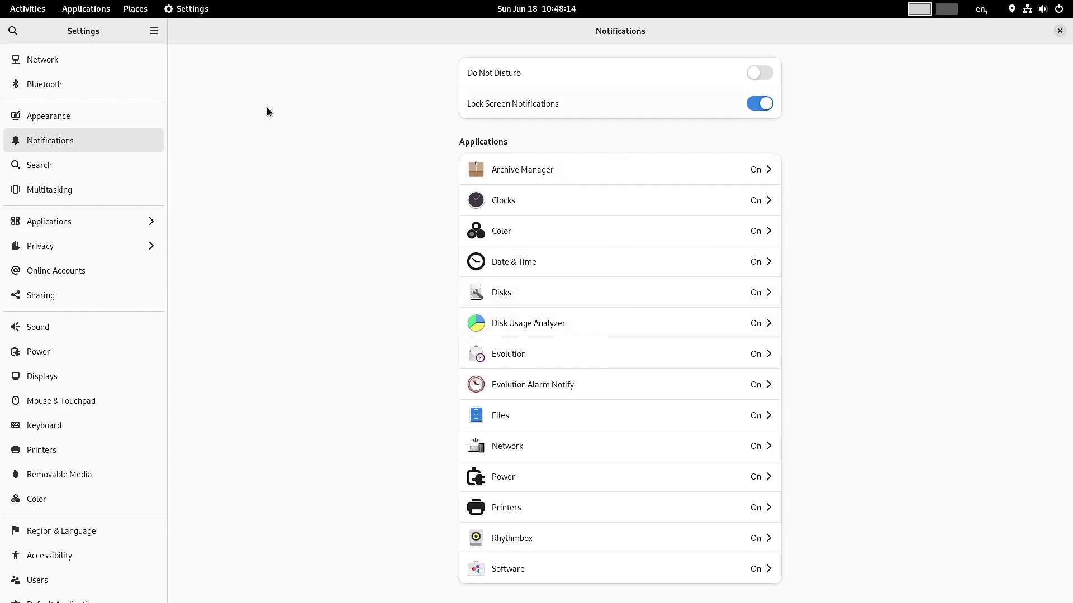
click(42, 166)
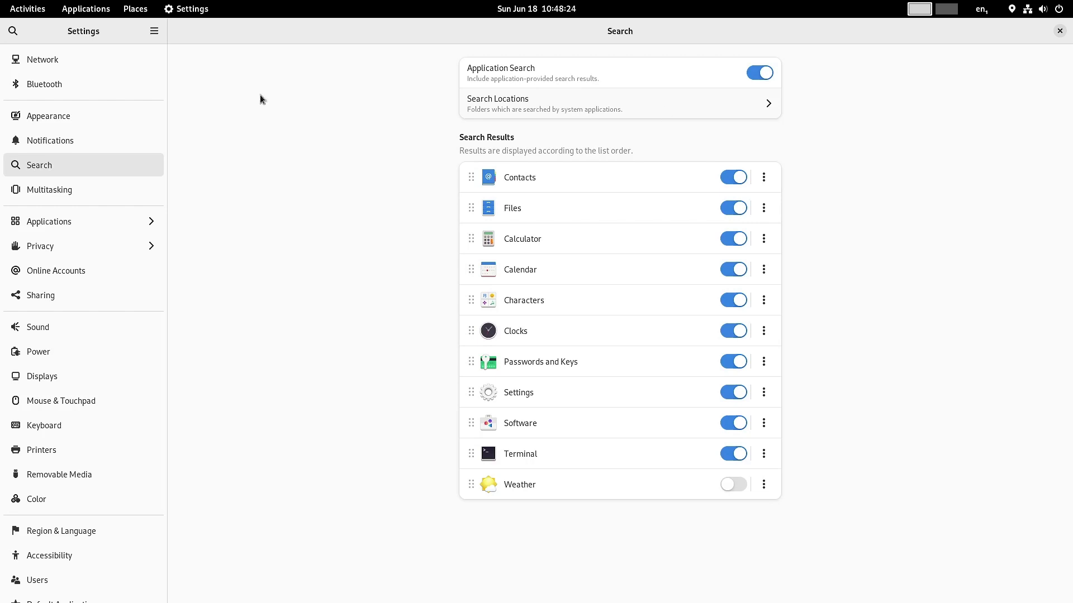
Step: Review the Multitasking settings down to Application Switching, and look through the application list under Applications before returning to the main settings list
click(64, 190)
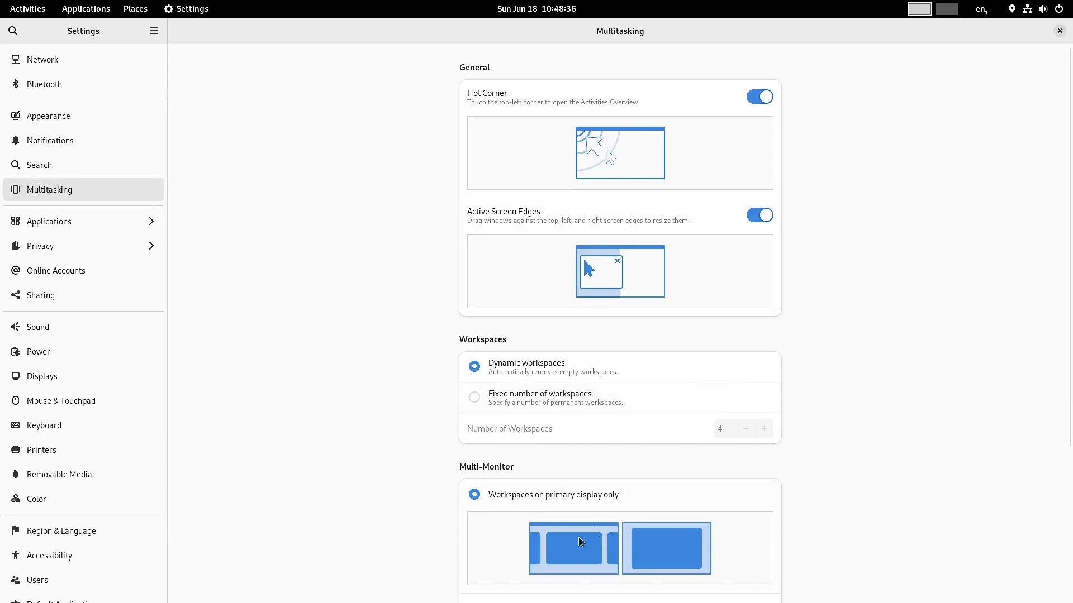
scroll(575, 464, down, 3)
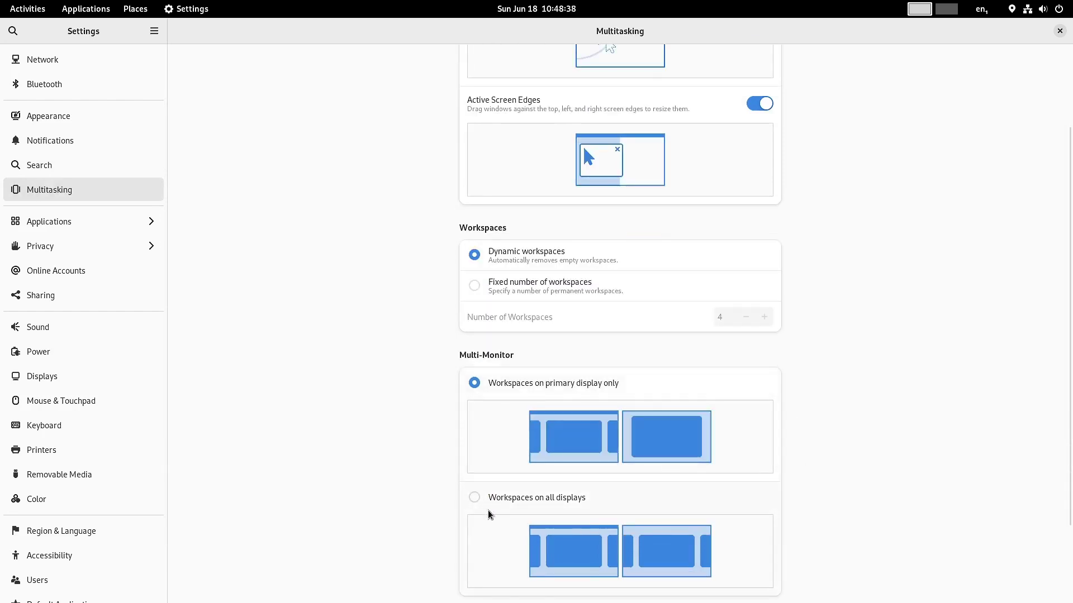
scroll(553, 444, down, 2)
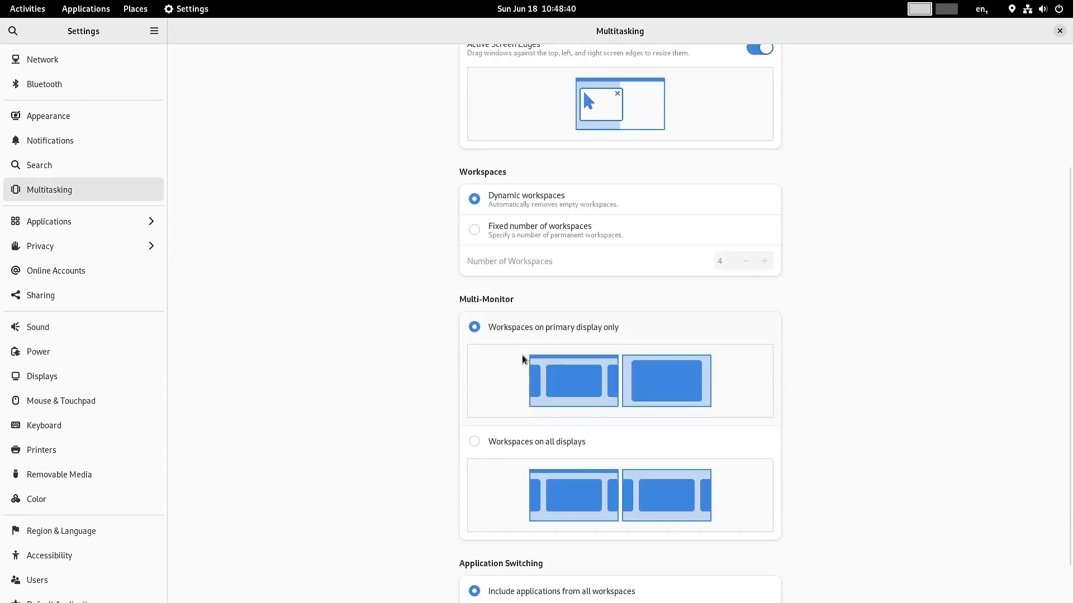
scroll(597, 565, down, 1)
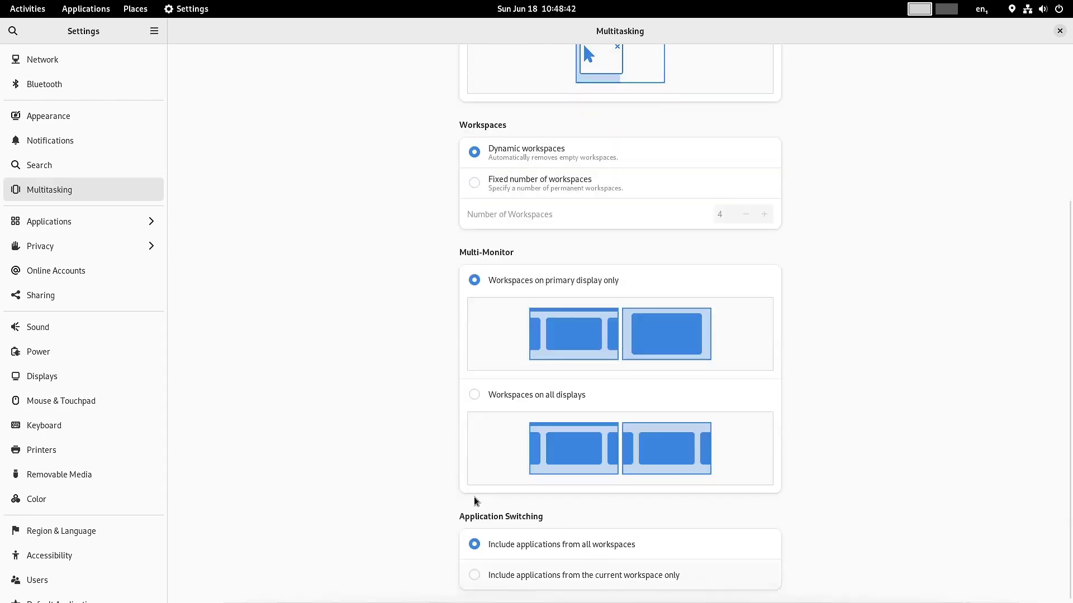
click(63, 222)
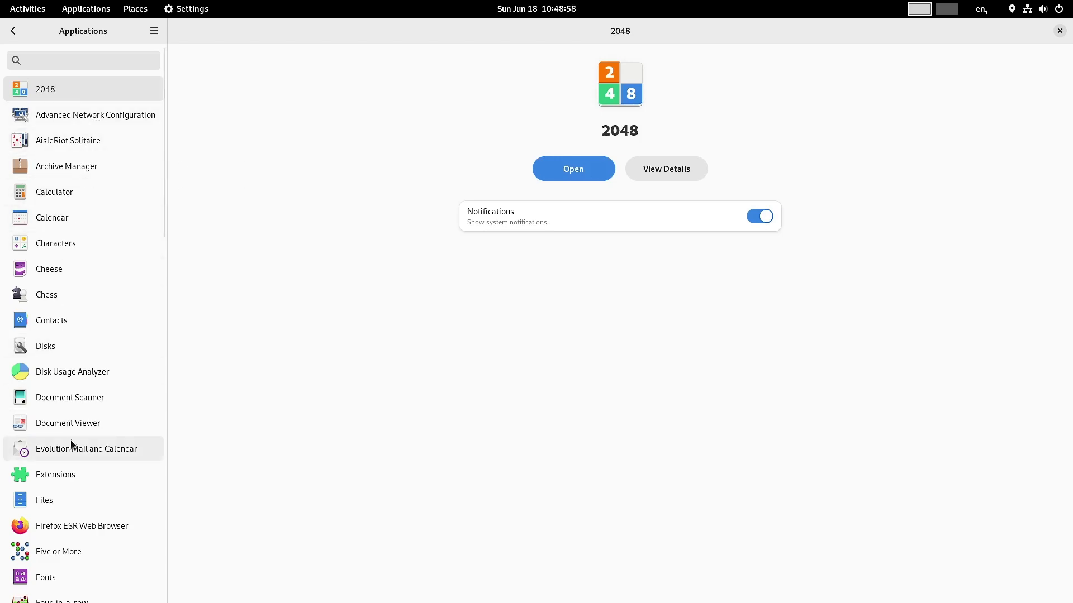
scroll(70, 440, down, 20)
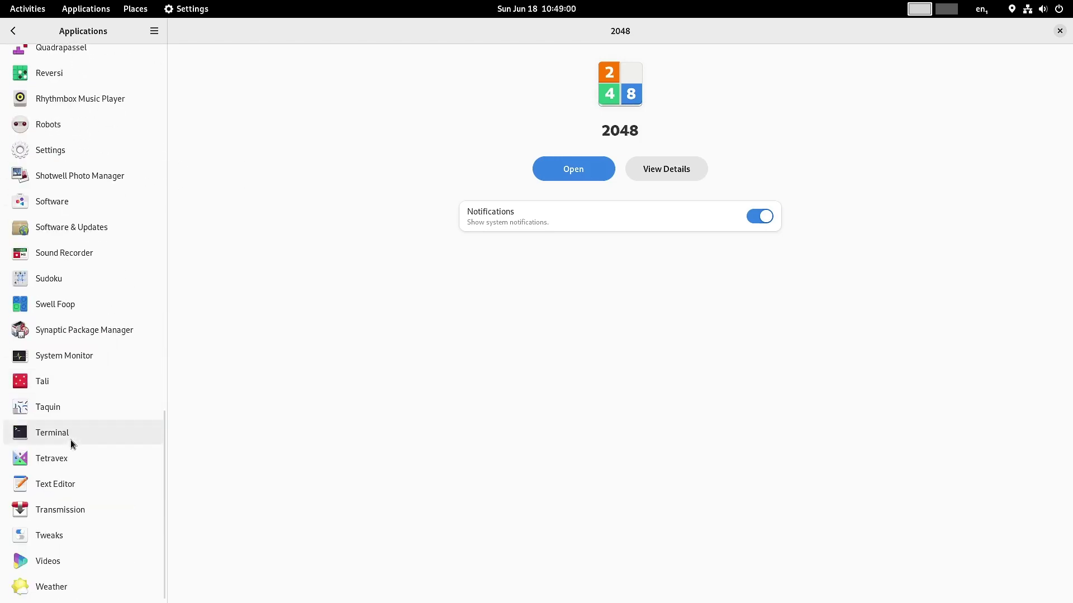
click(12, 33)
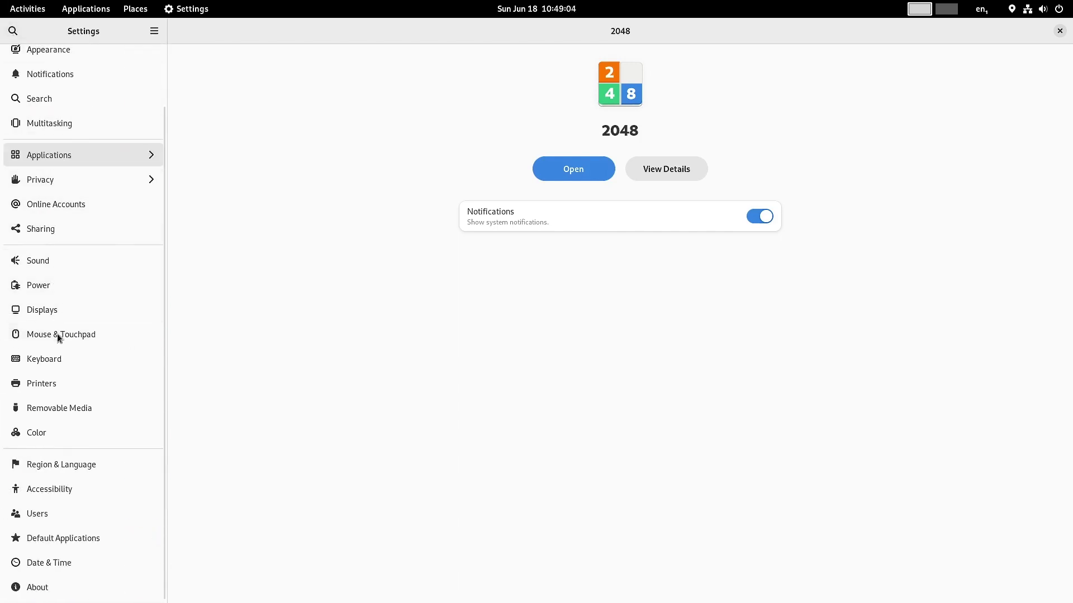
Step: Review the Sharing, Online Accounts, Sound, Power, Displays, and Mouse & Touchpad settings one after another
click(62, 231)
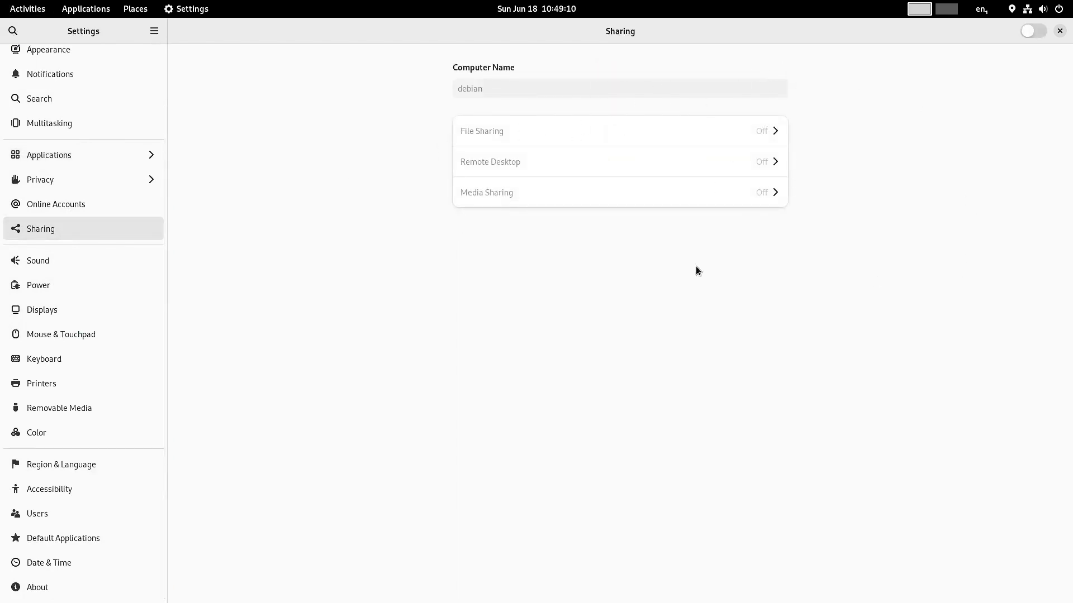
click(53, 205)
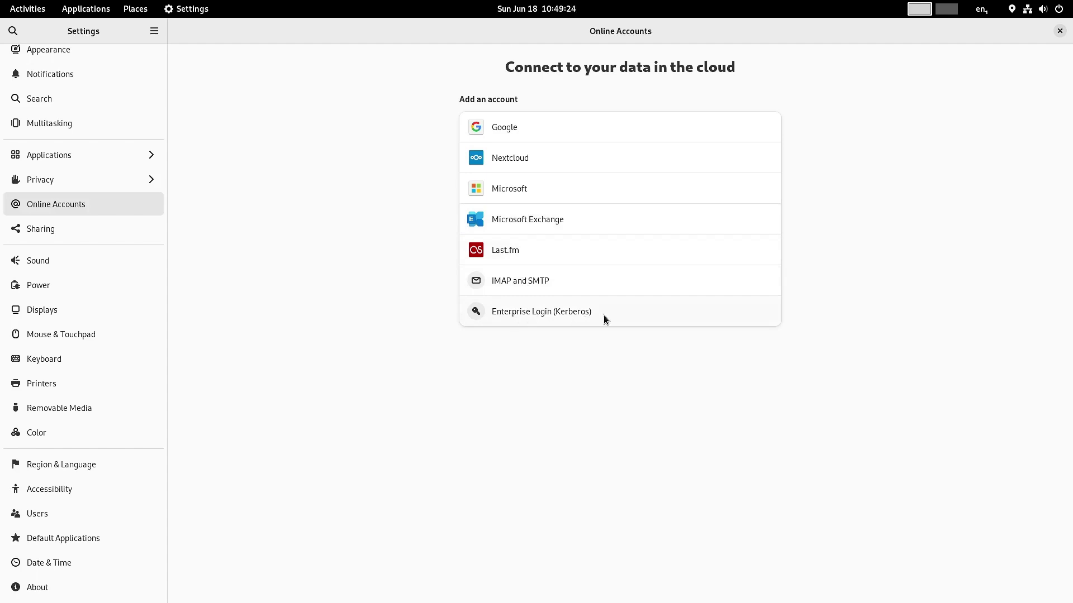
click(69, 232)
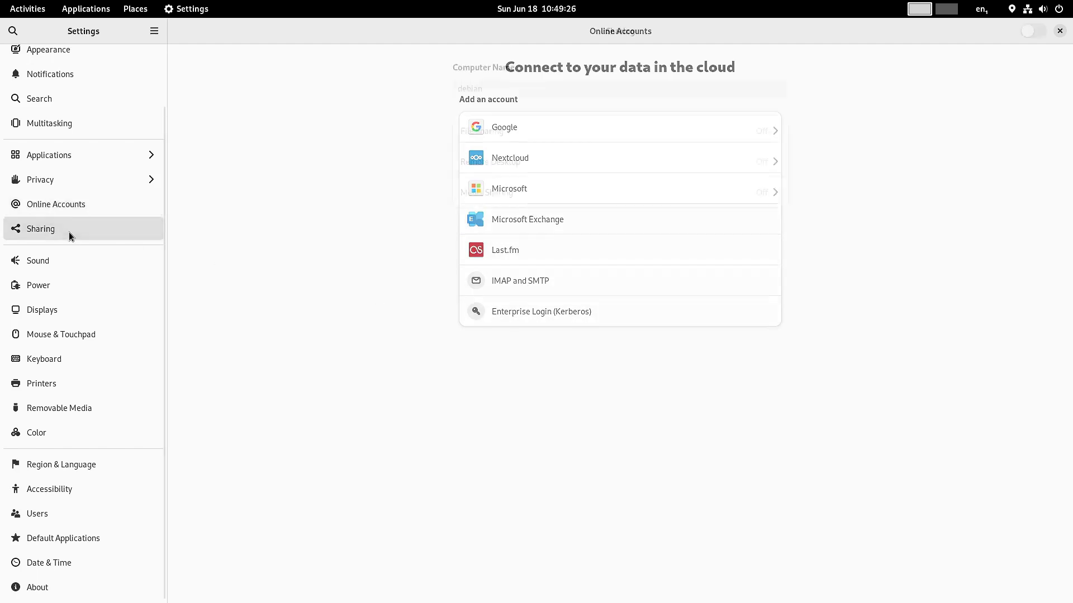
click(49, 260)
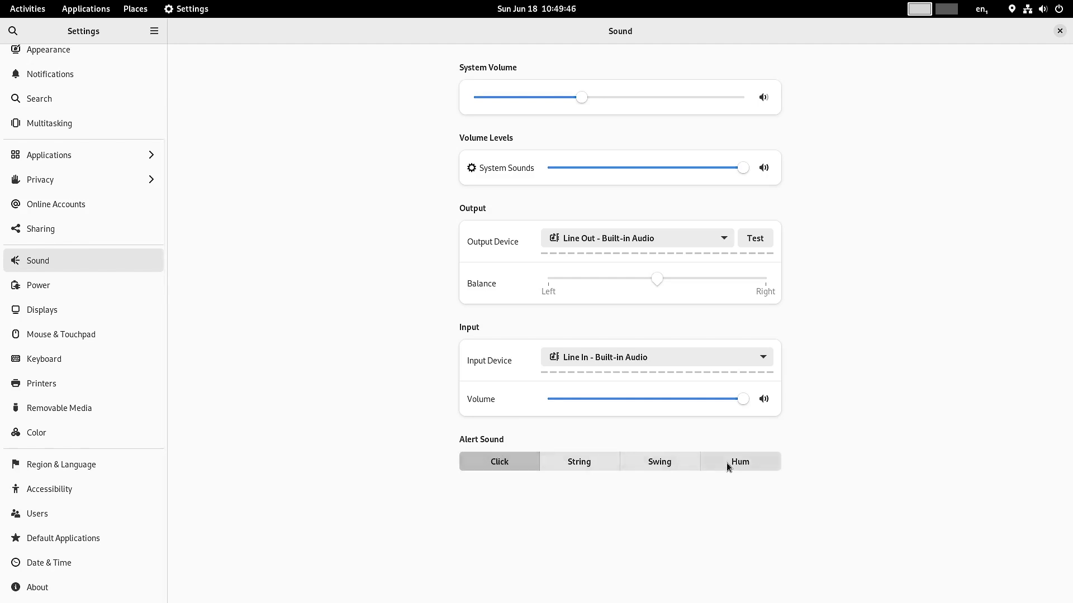
click(43, 287)
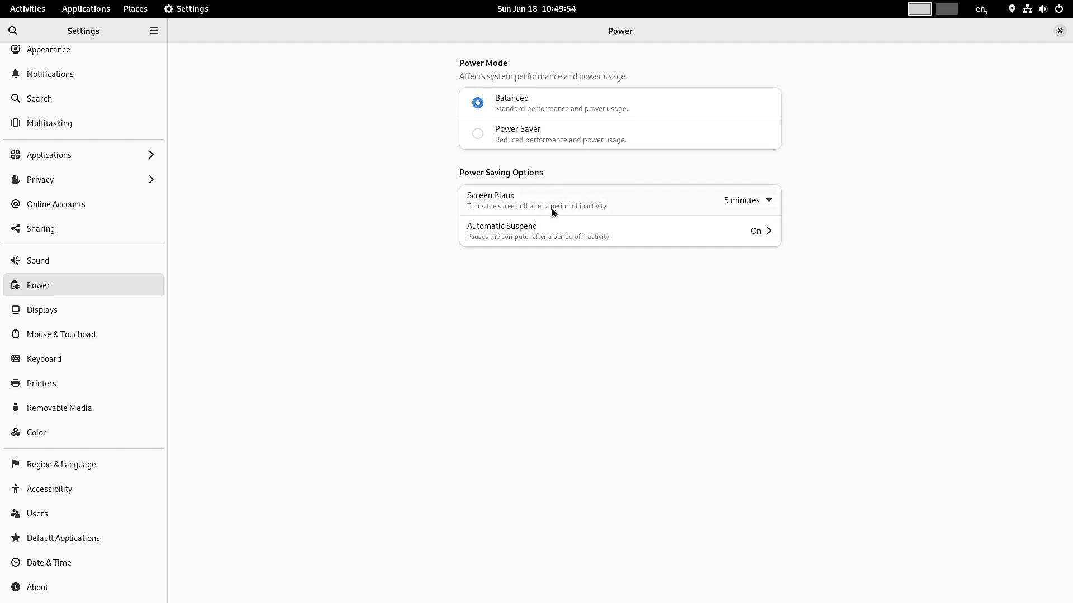
click(69, 309)
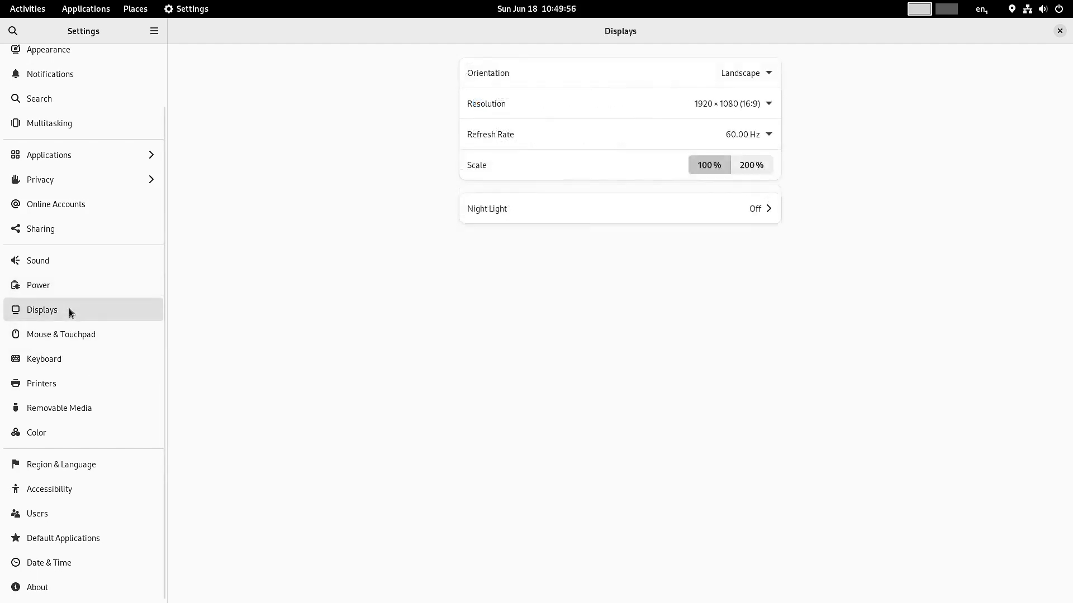
click(65, 339)
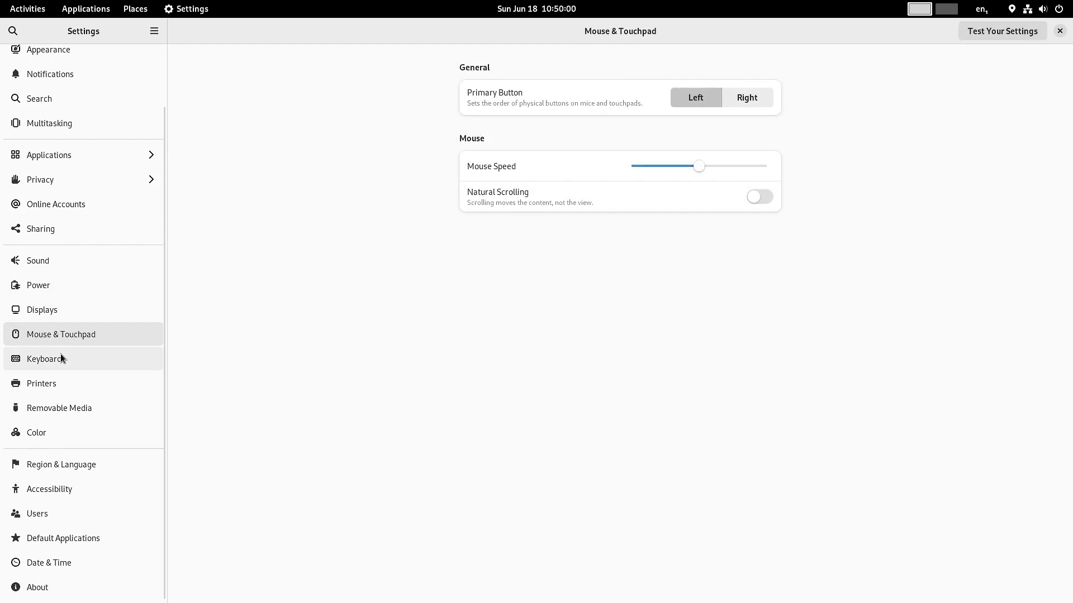
Step: Remove the English (US) input source in the Keyboard settings
click(52, 359)
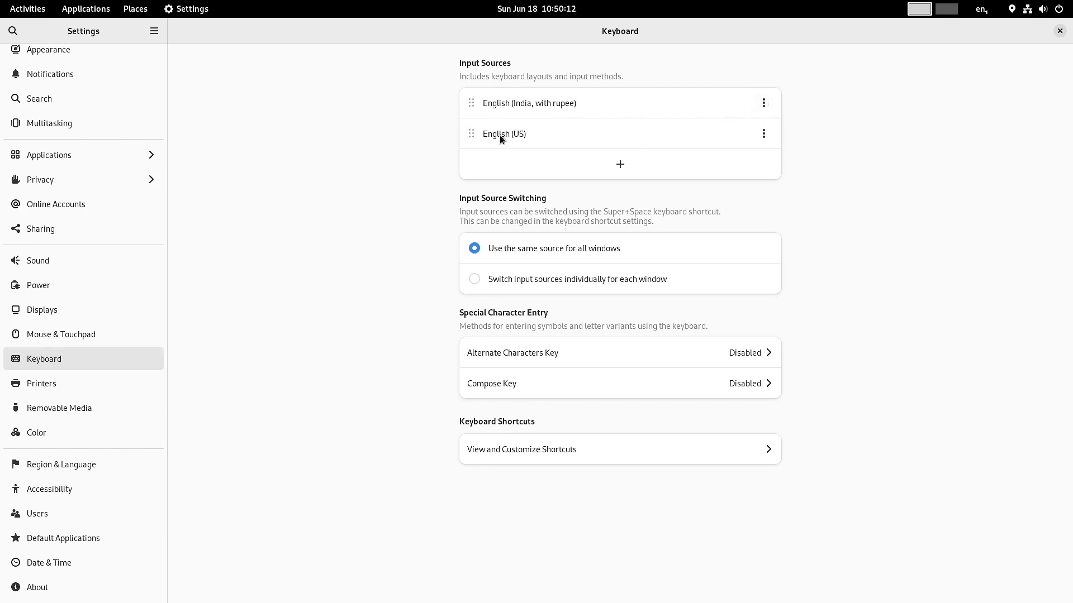
click(764, 134)
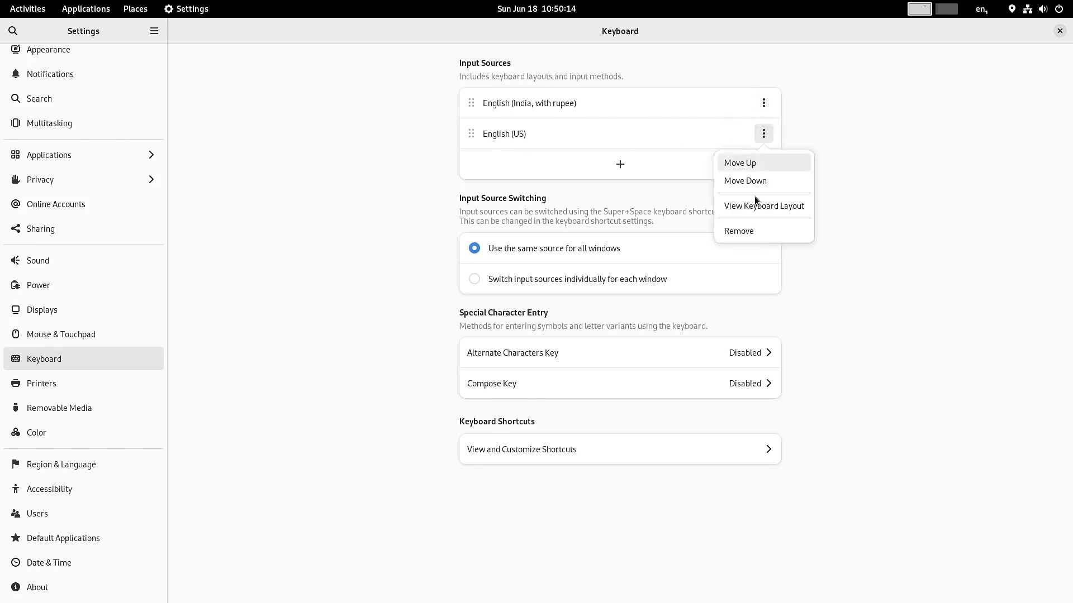
click(750, 232)
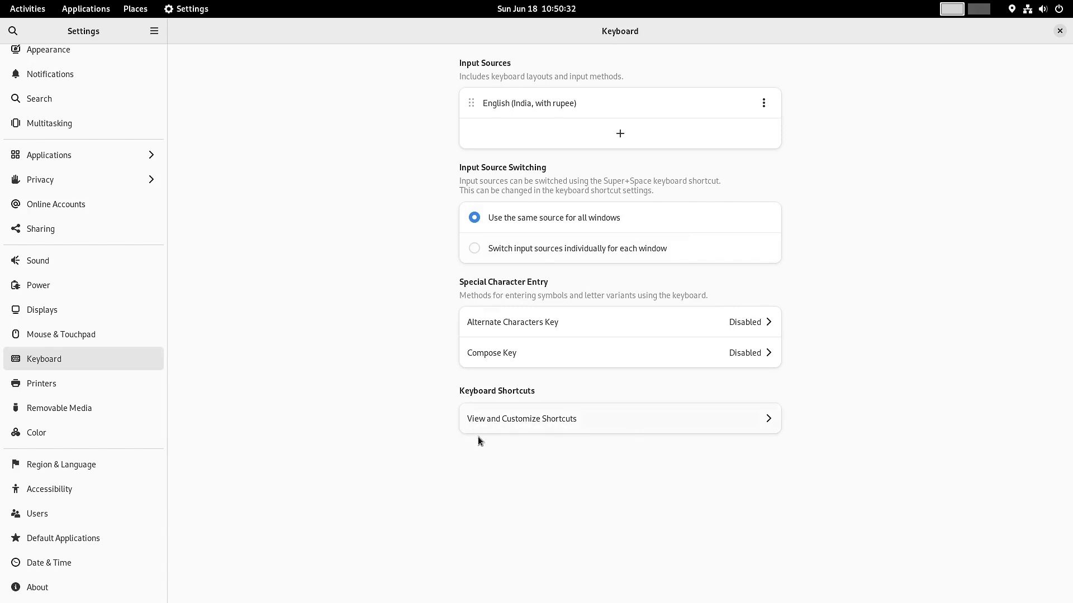
Step: Review the Printers, Color, and Region & Language settings
click(72, 391)
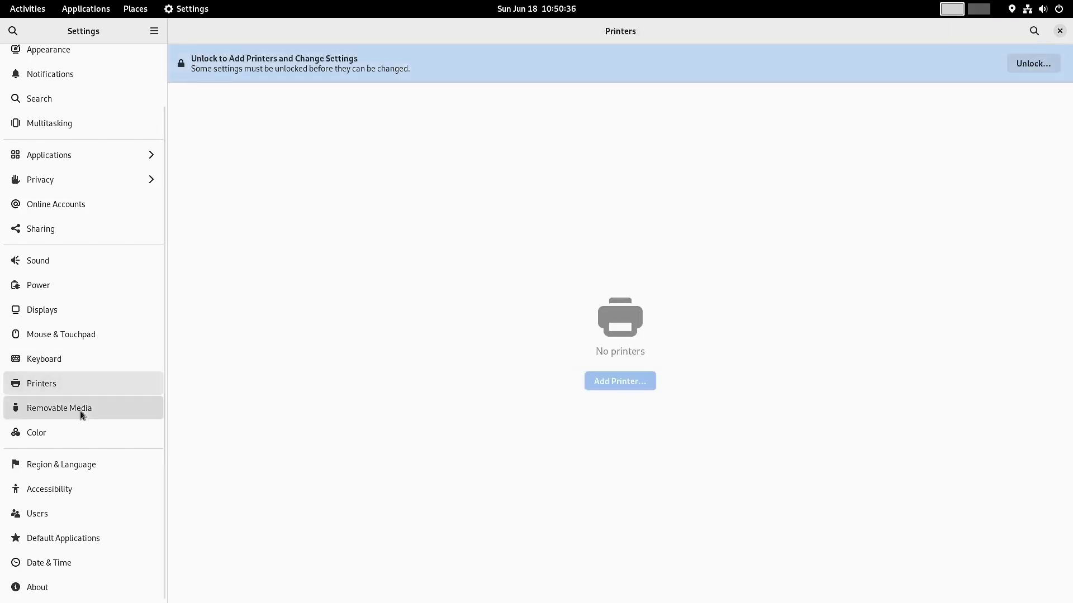
click(50, 435)
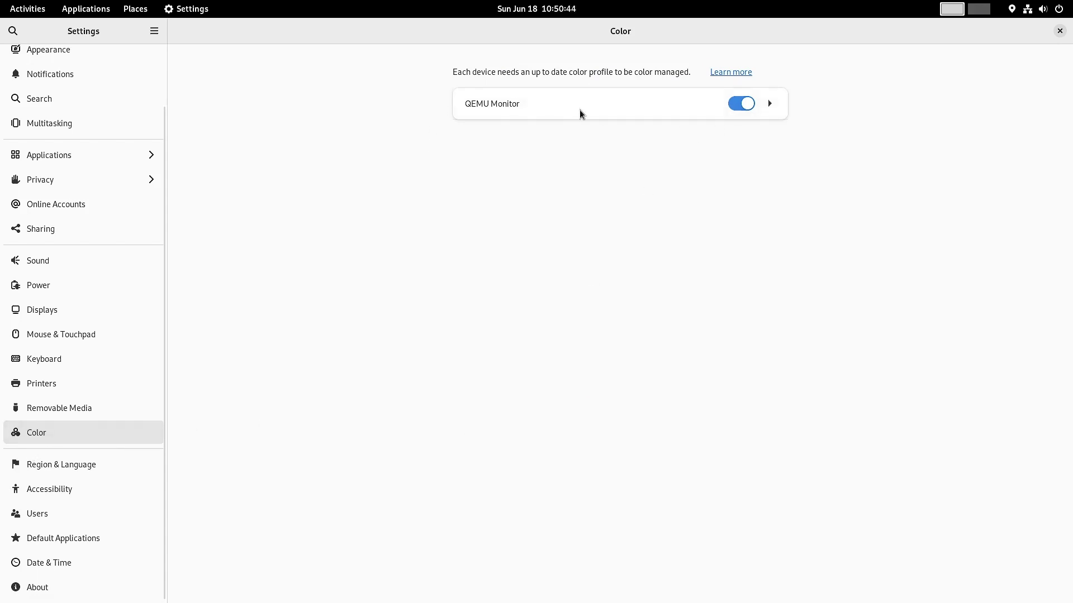
click(80, 467)
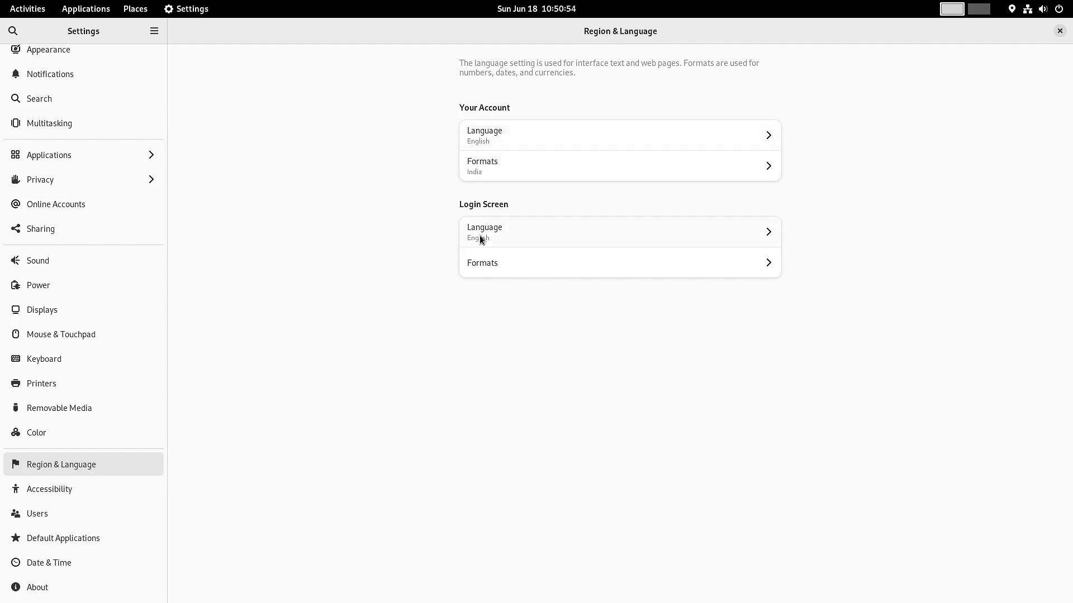
Step: Open the login screen's Formats options, authenticate with the administrator password, check the format preview, and cancel the dialog
click(491, 267)
text(••••••)
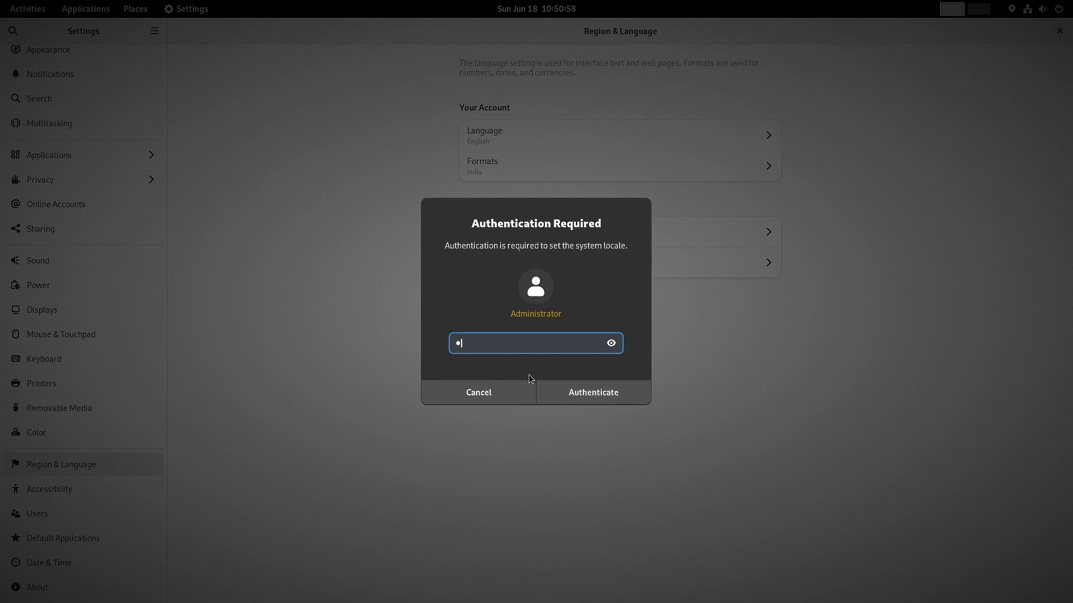
key(Return)
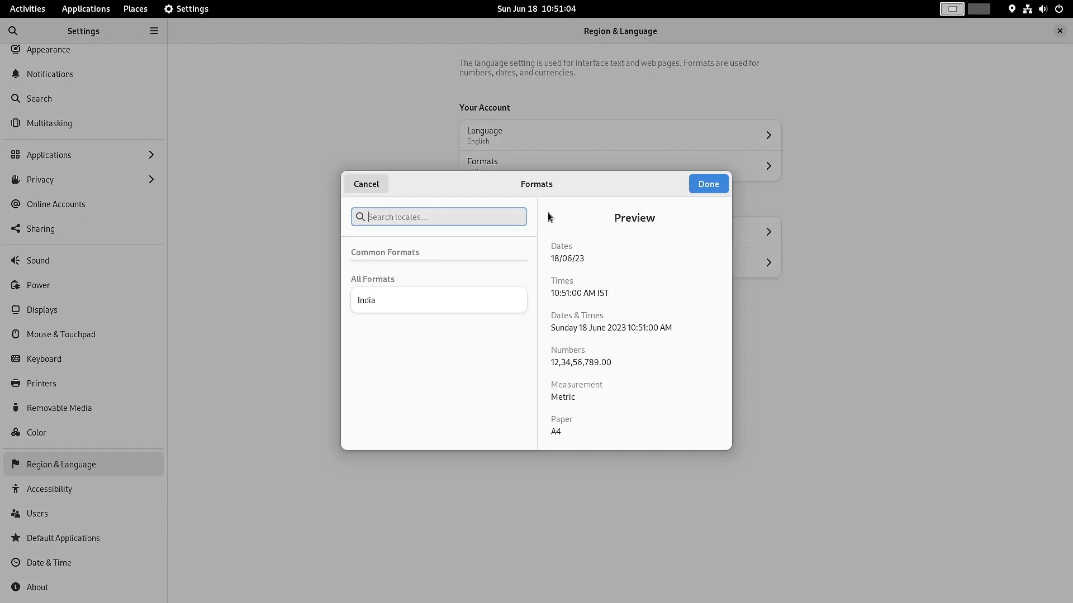
click(363, 184)
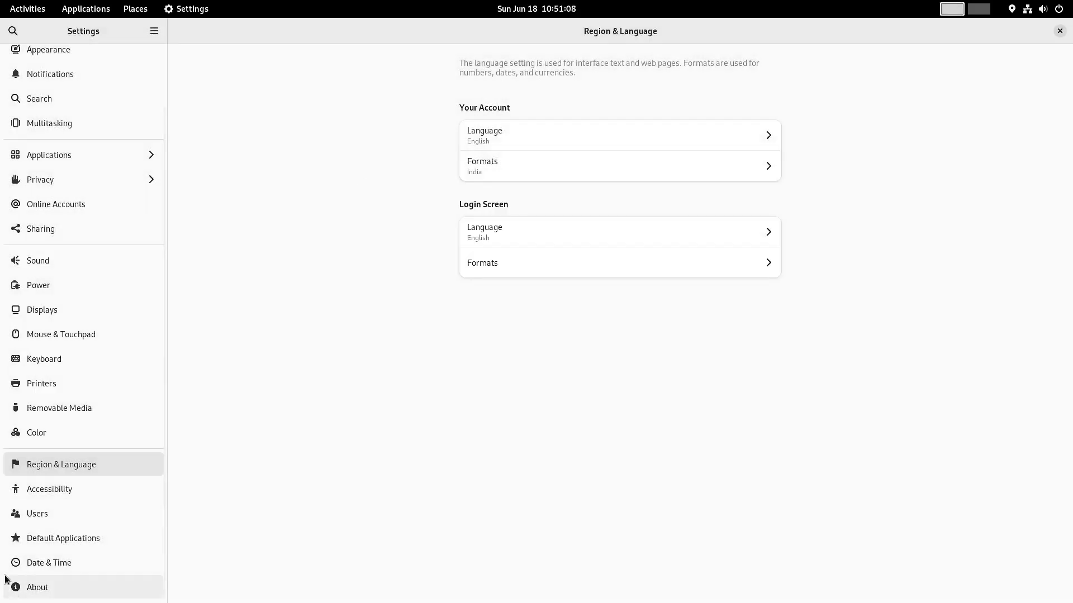
Step: Look through the Accessibility options and view the Users settings
click(67, 492)
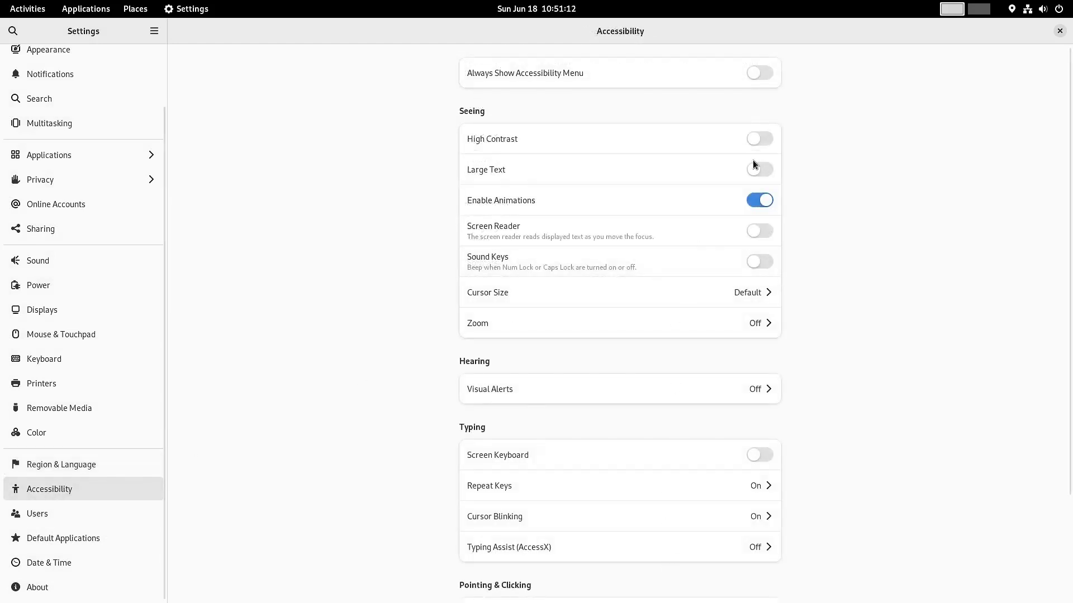
scroll(811, 435, down, 5)
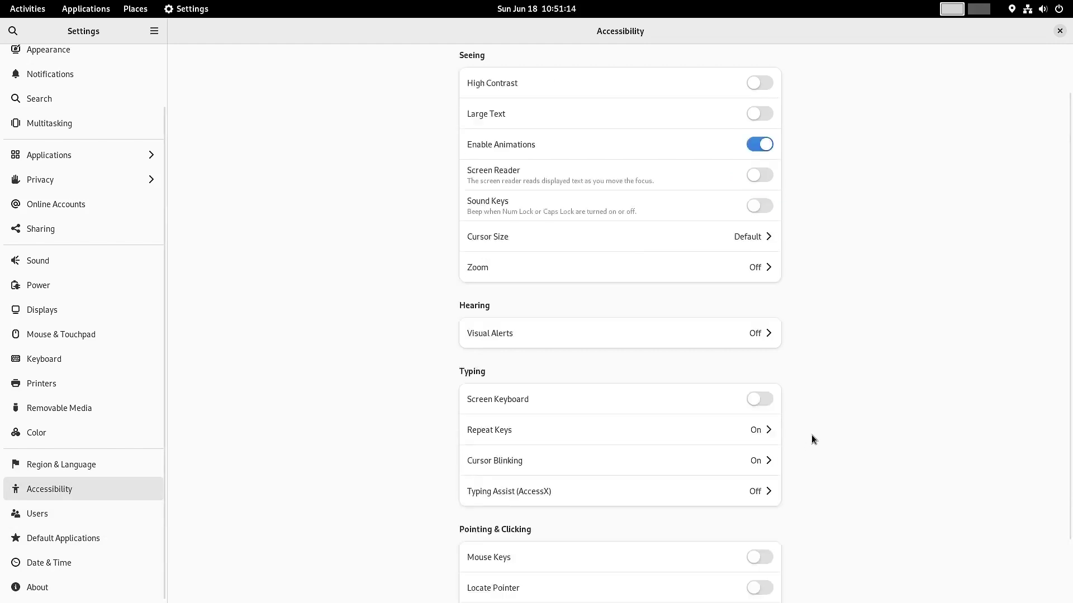
scroll(985, 496, up, 2)
scroll(985, 495, up, 3)
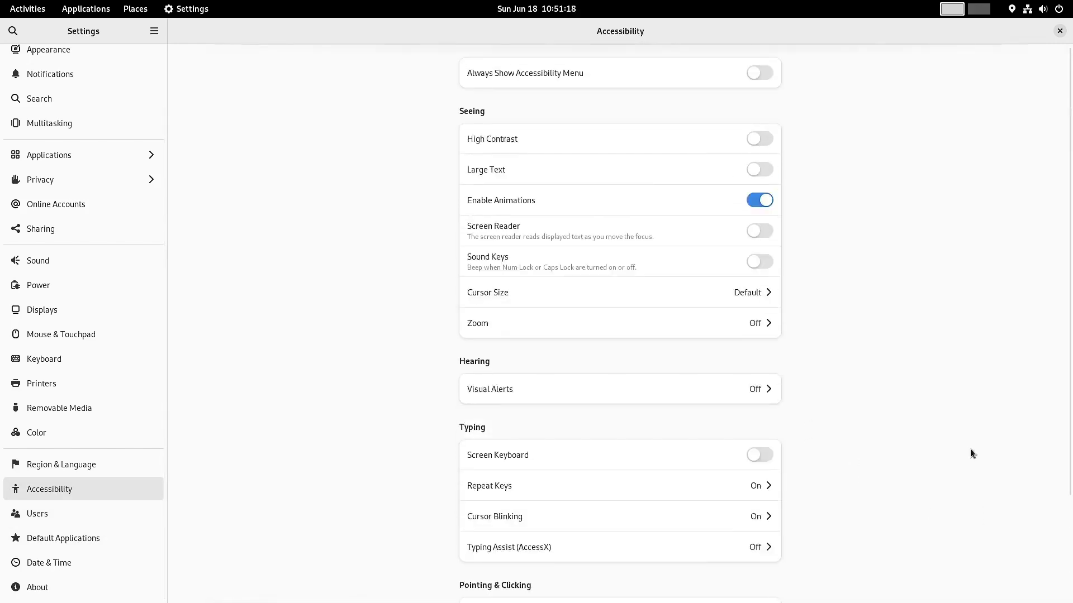
click(54, 509)
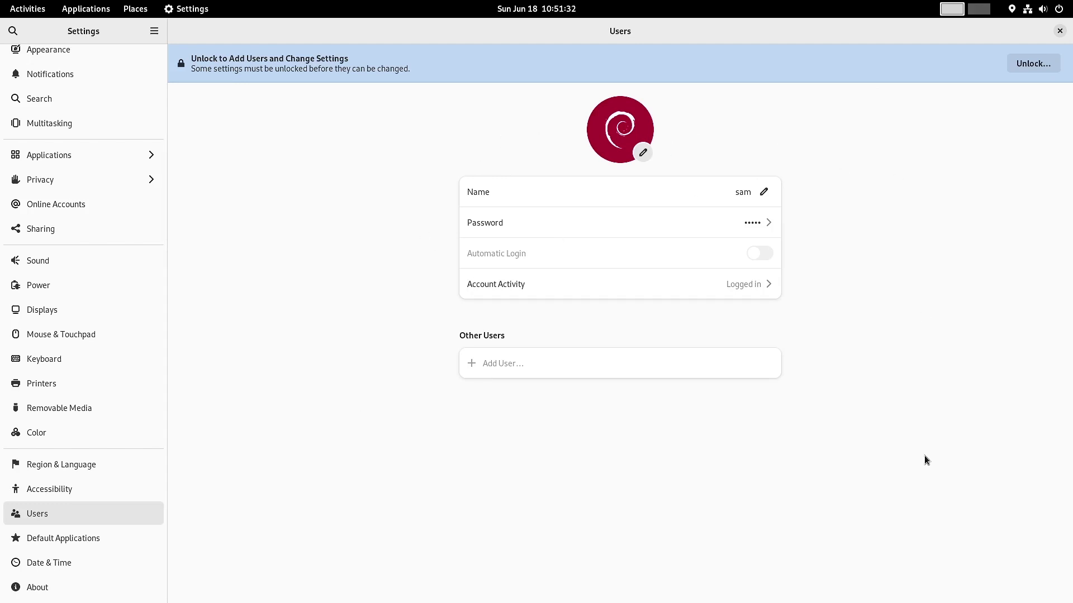
Step: Set Rhythmbox as the default Music application, and check the choices available for Photos without selecting one
click(82, 542)
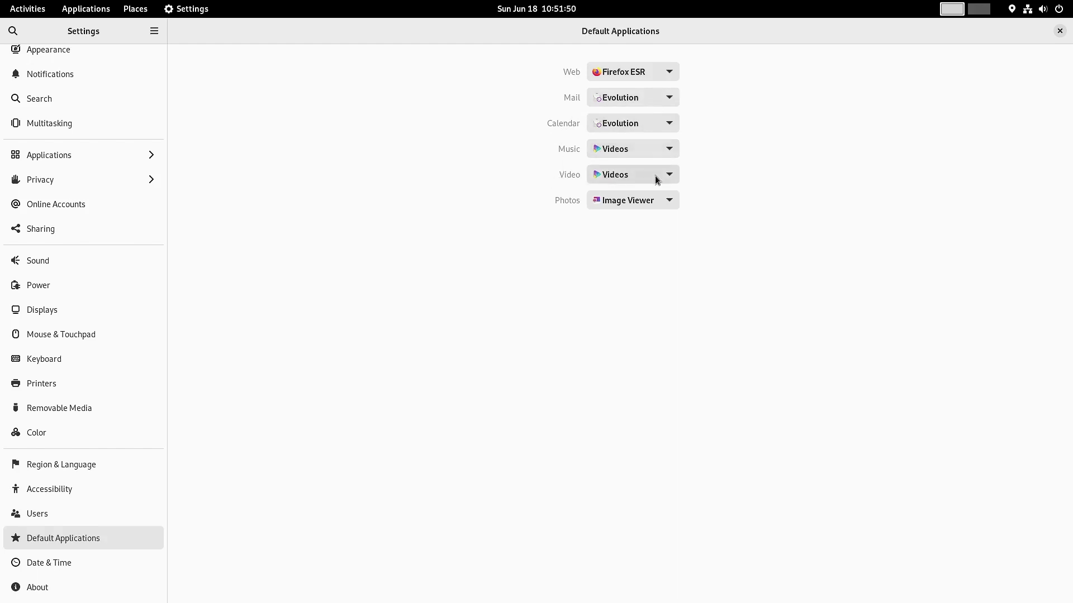
click(668, 149)
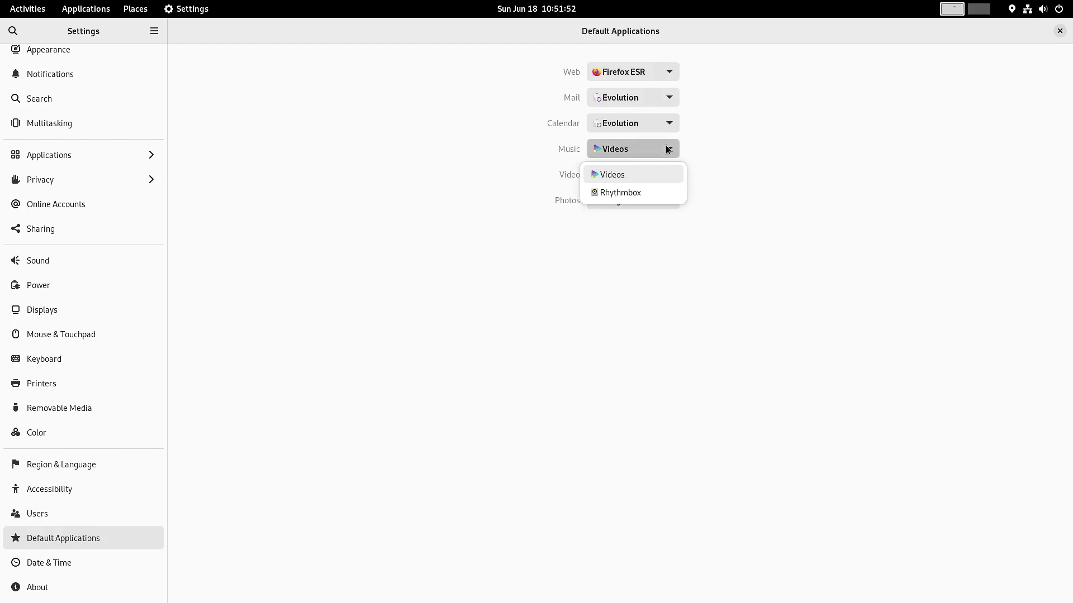
click(620, 193)
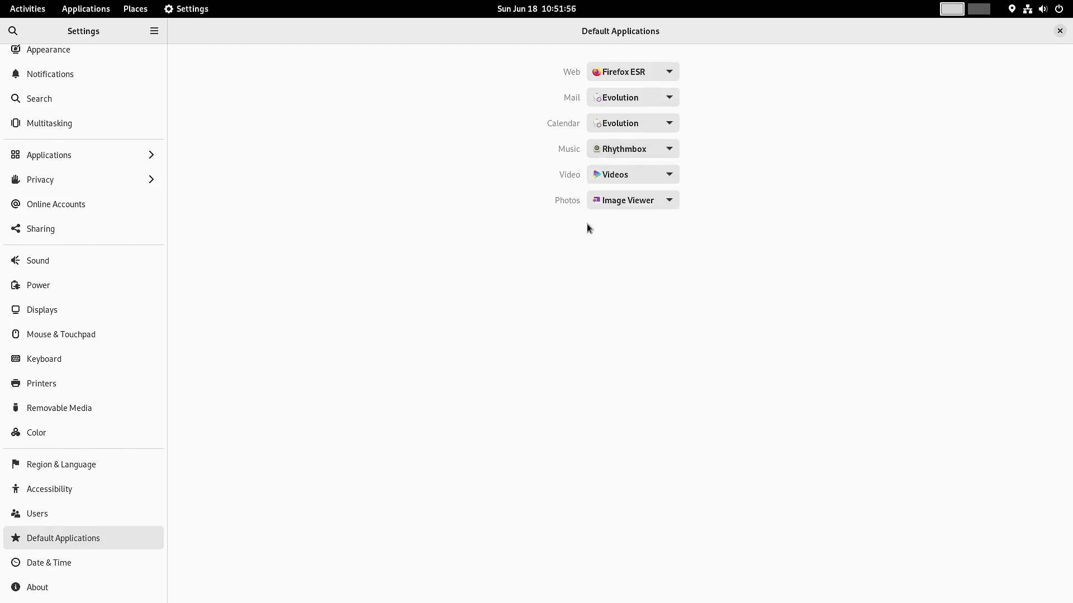
click(661, 201)
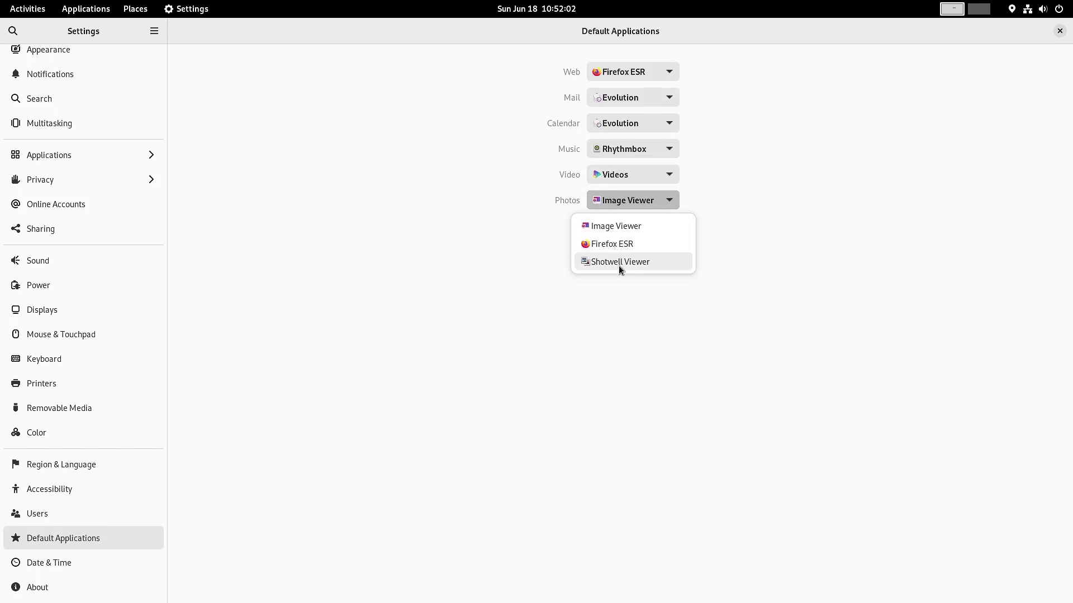
click(486, 246)
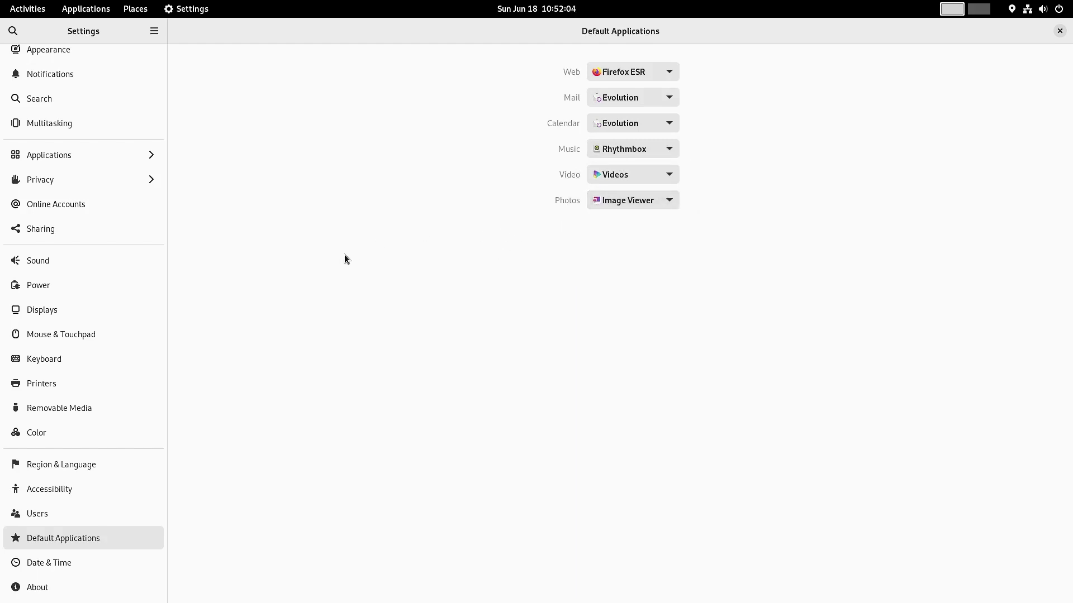
Step: Review the Date & Time settings and the system details under About, and show the main menu of Settings
click(86, 564)
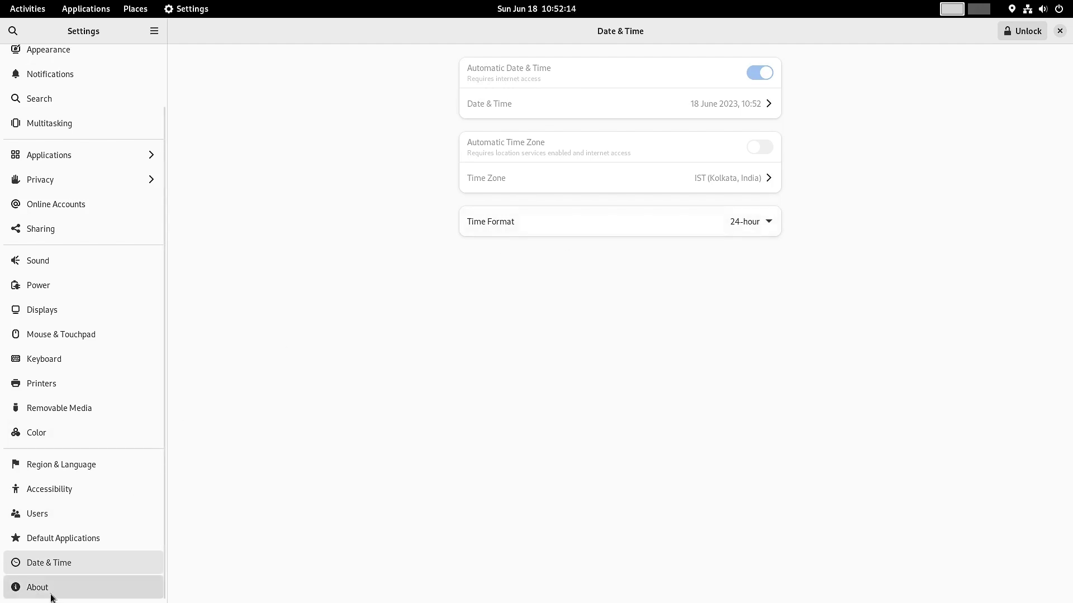
click(19, 593)
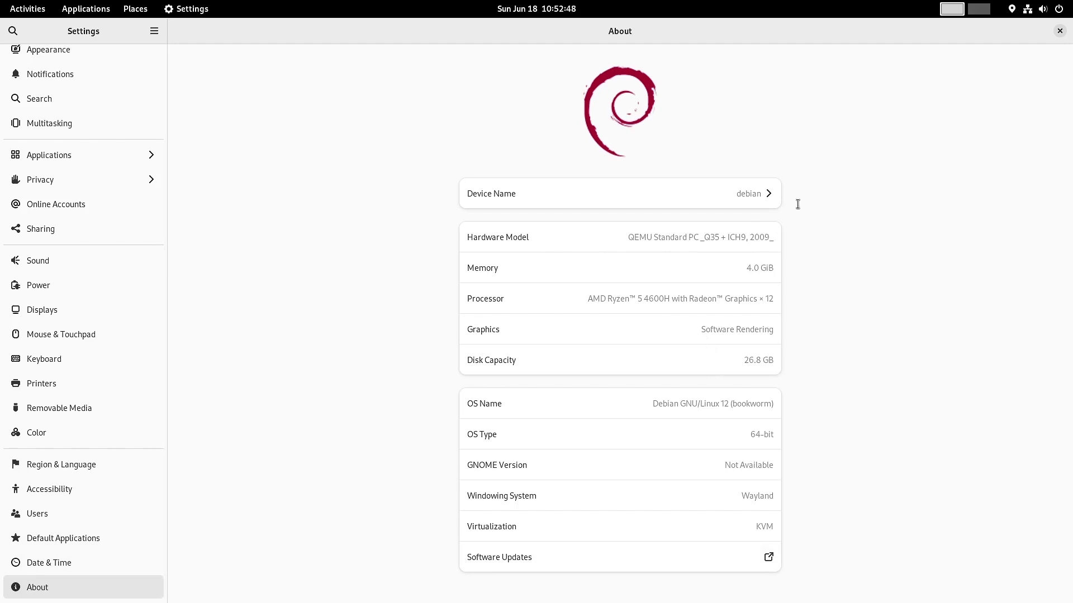
click(155, 32)
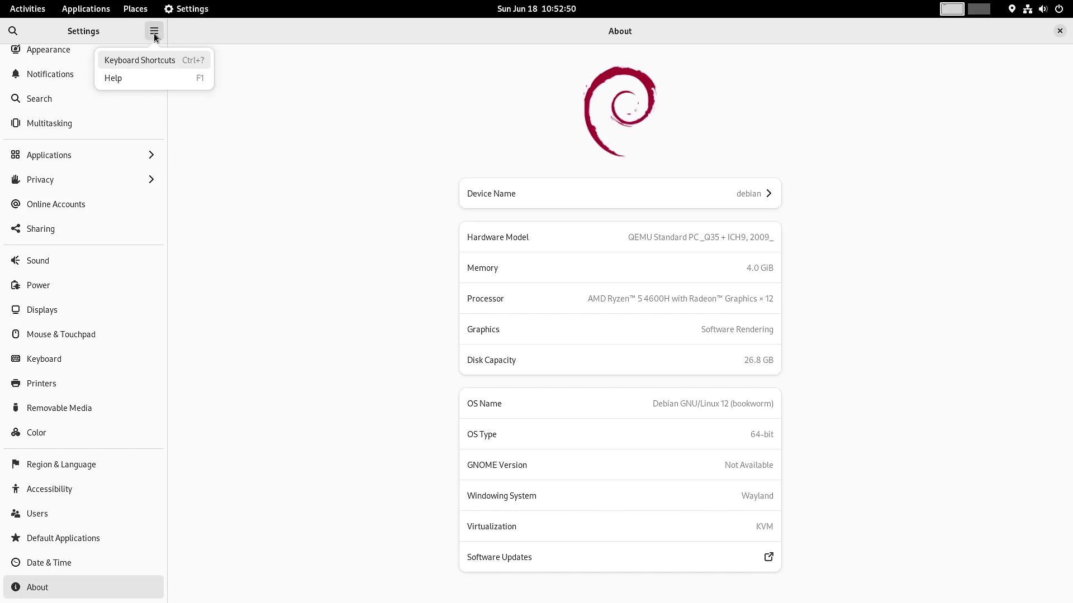
Step: View the help page on user and system settings, and close both Help and Settings
click(146, 82)
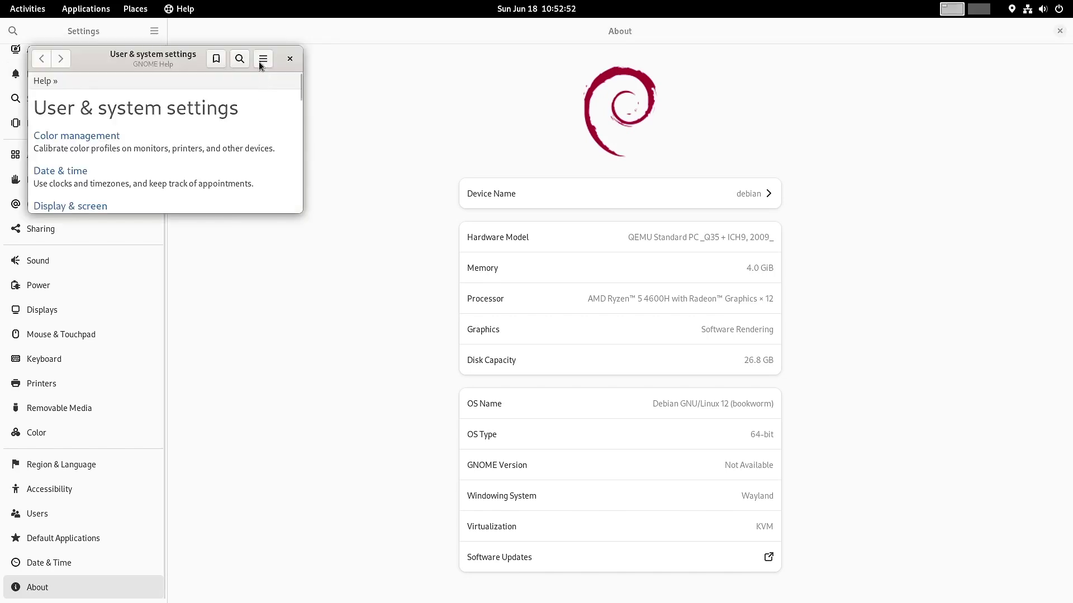
click(290, 59)
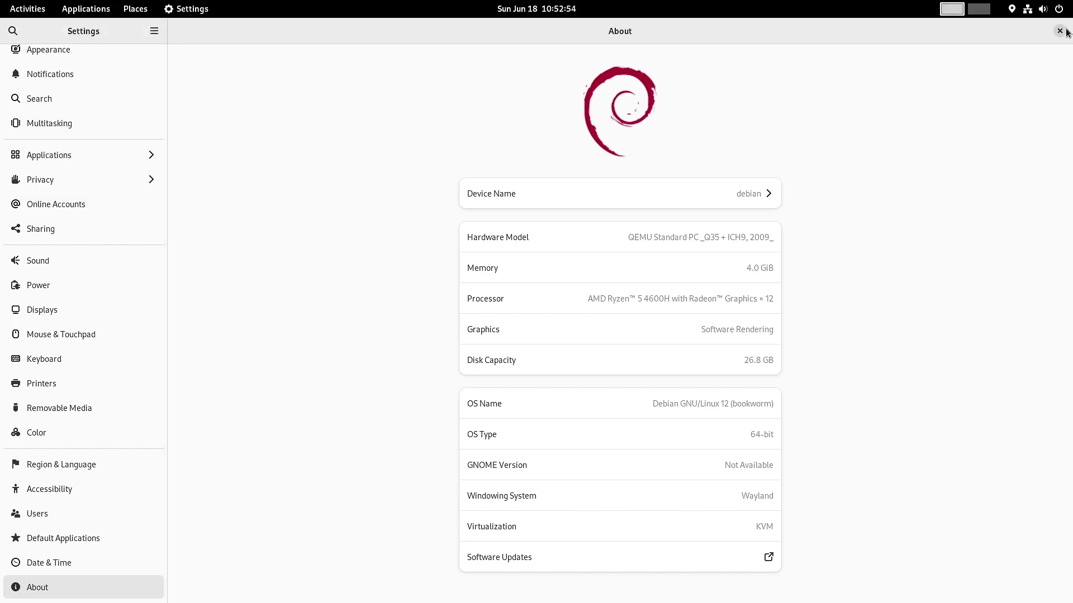
click(1064, 31)
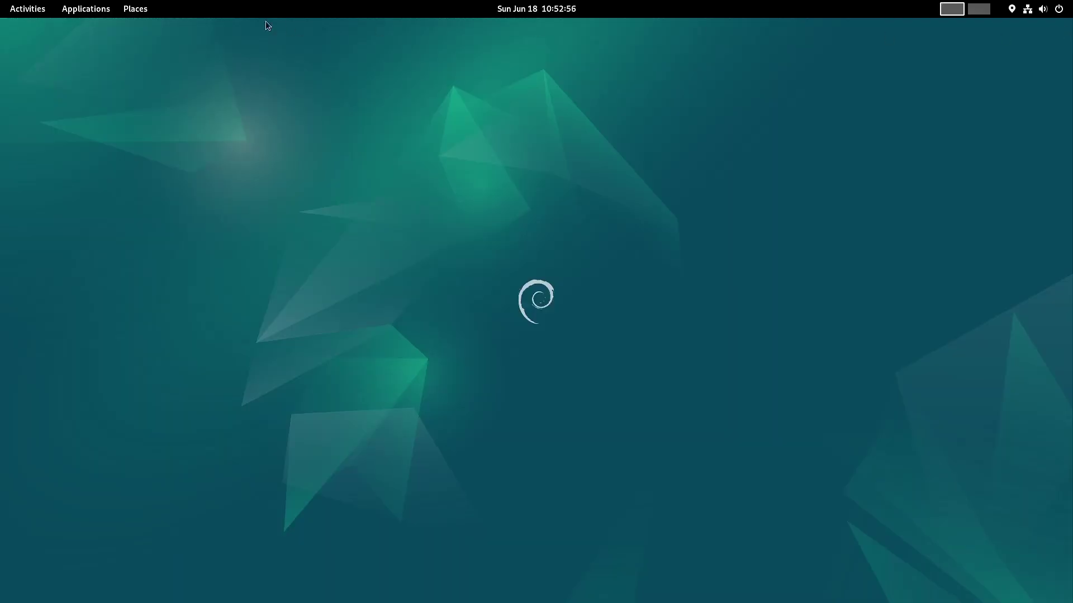
Step: Look at the Activities overview and the desktop's context menu, returning to the empty desktop
click(10, 12)
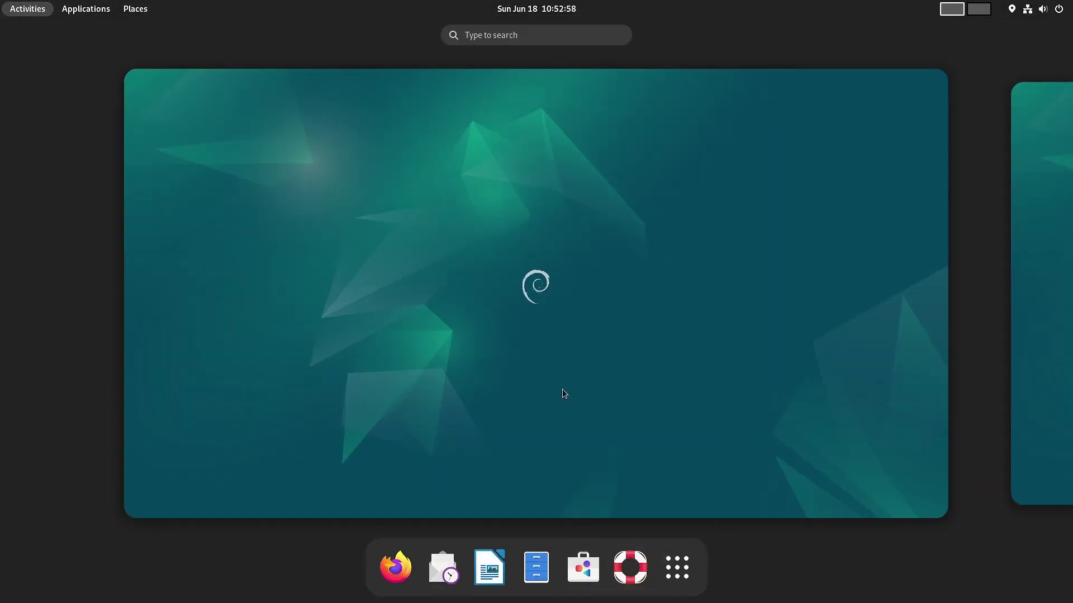
click(569, 349)
right_click(332, 173)
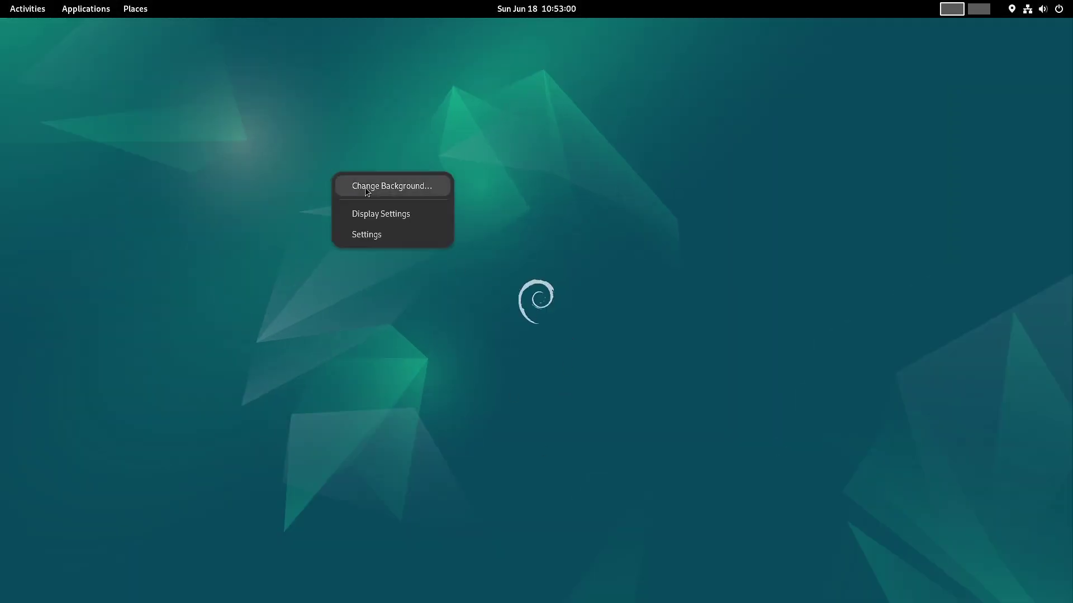
click(543, 371)
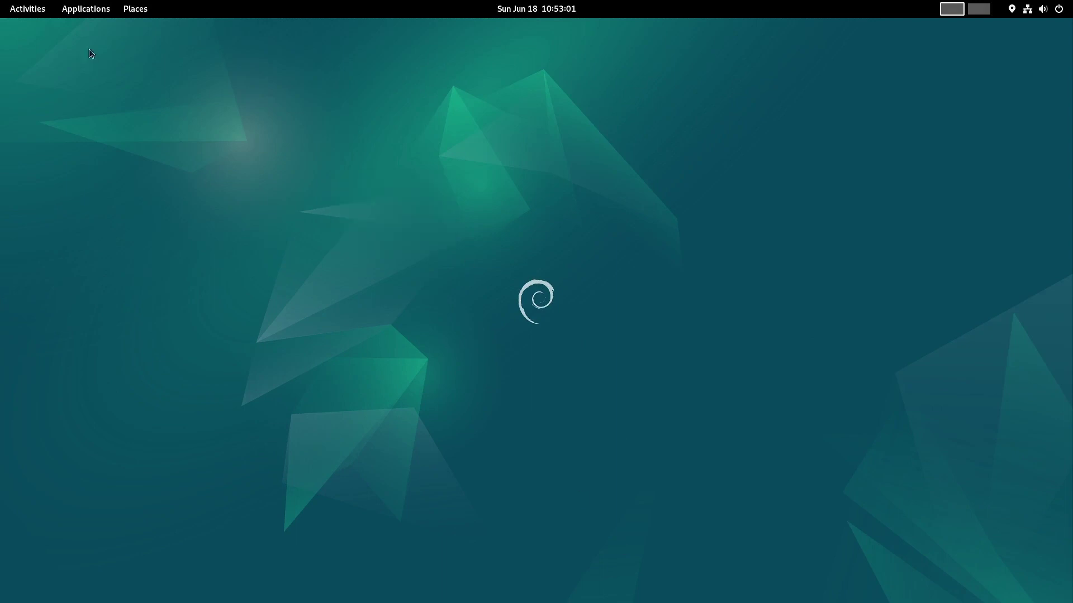
Step: Reopen Settings from the desktop on the Appearance page, and unmaximize its window so the wallpaper shows around it
right_click(273, 142)
click(311, 209)
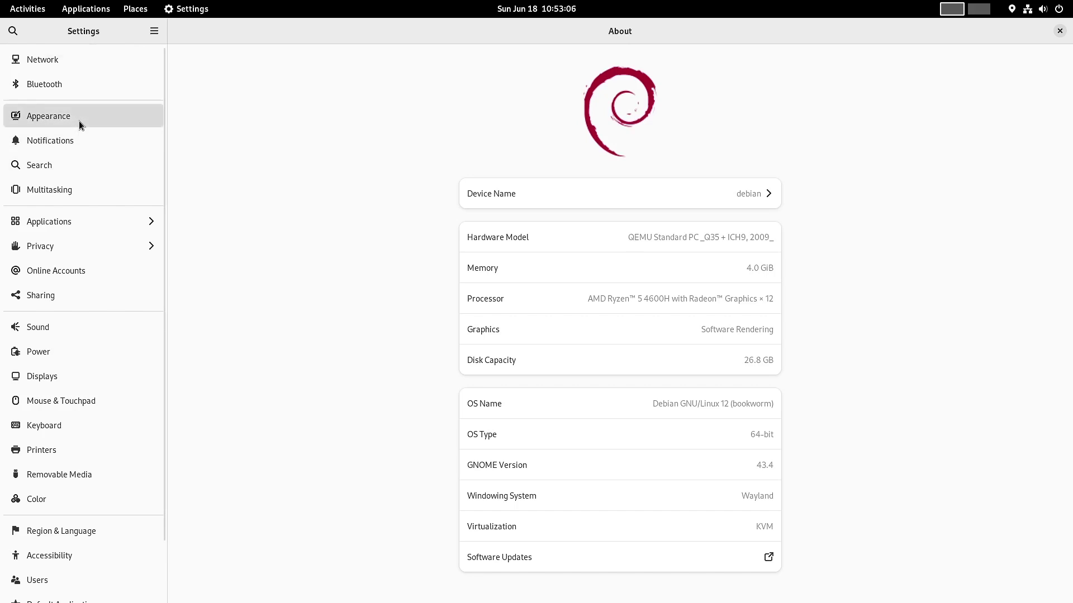
click(79, 122)
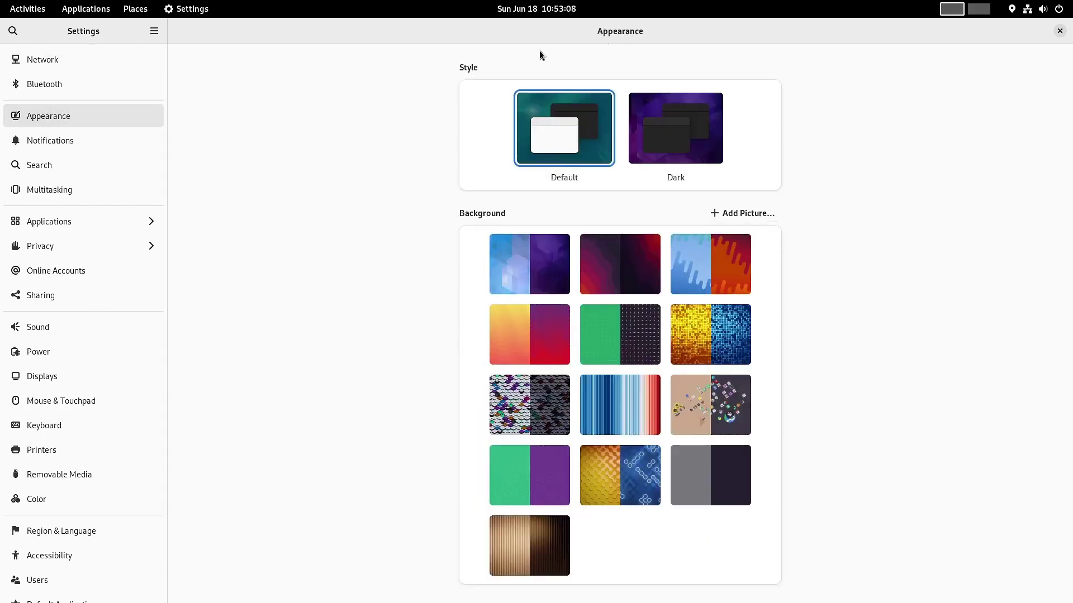
drag(701, 43, 106, 178)
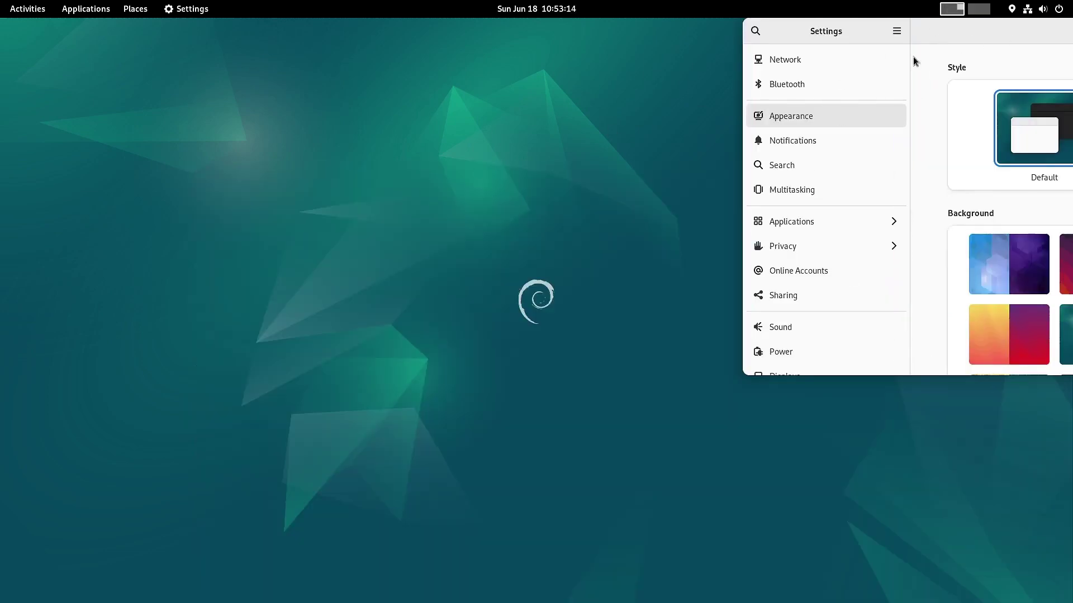
drag(1015, 31, 376, 146)
Step: Try the Dark style, reposition the window to view its wallpaper, and switch back to the Default style
click(508, 257)
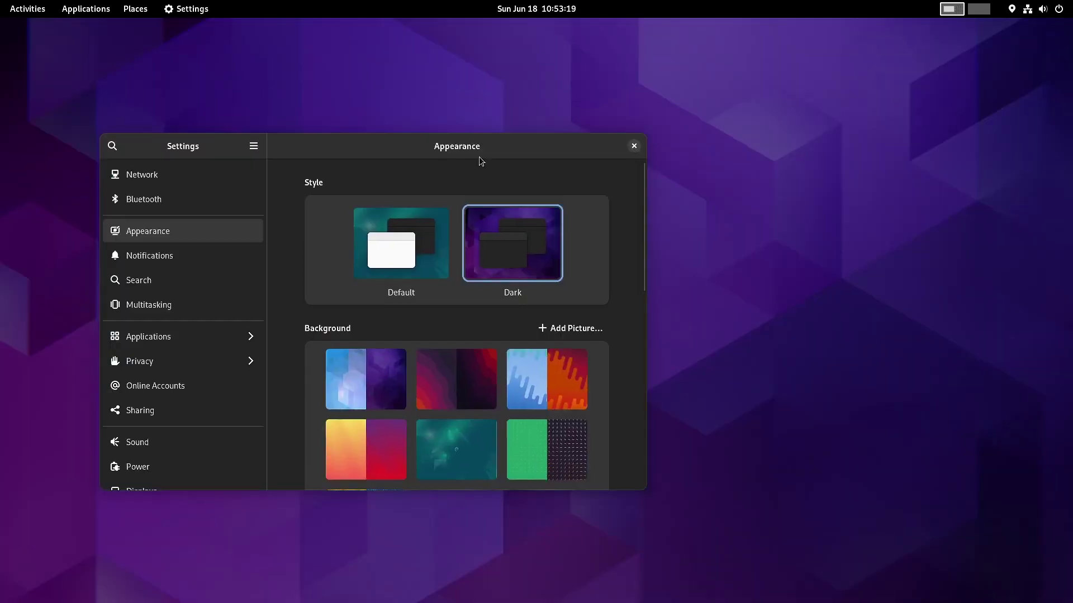
drag(480, 148, 573, 185)
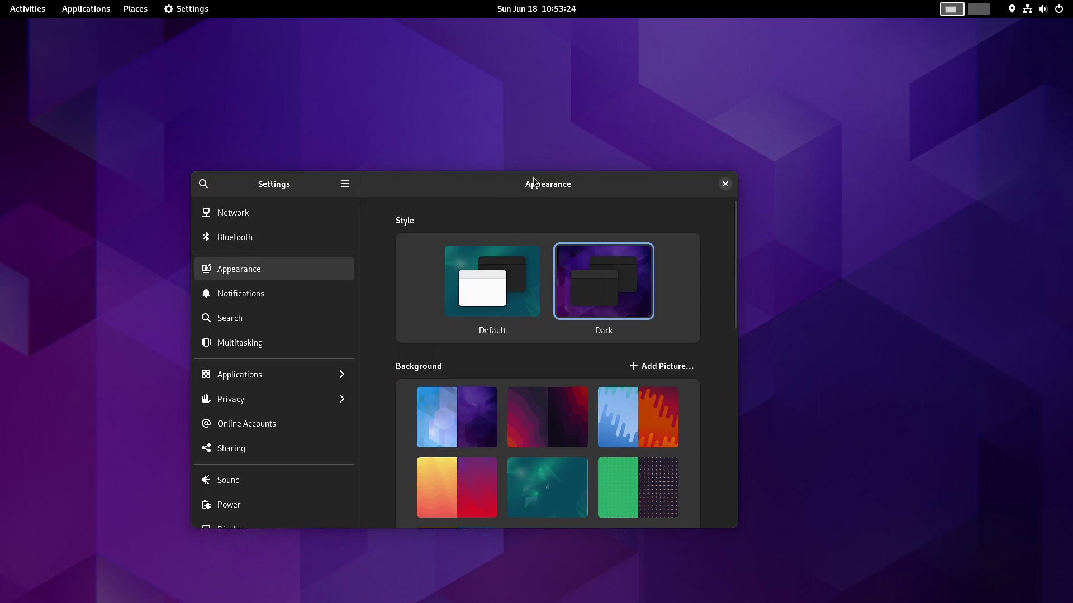
drag(533, 182, 554, 101)
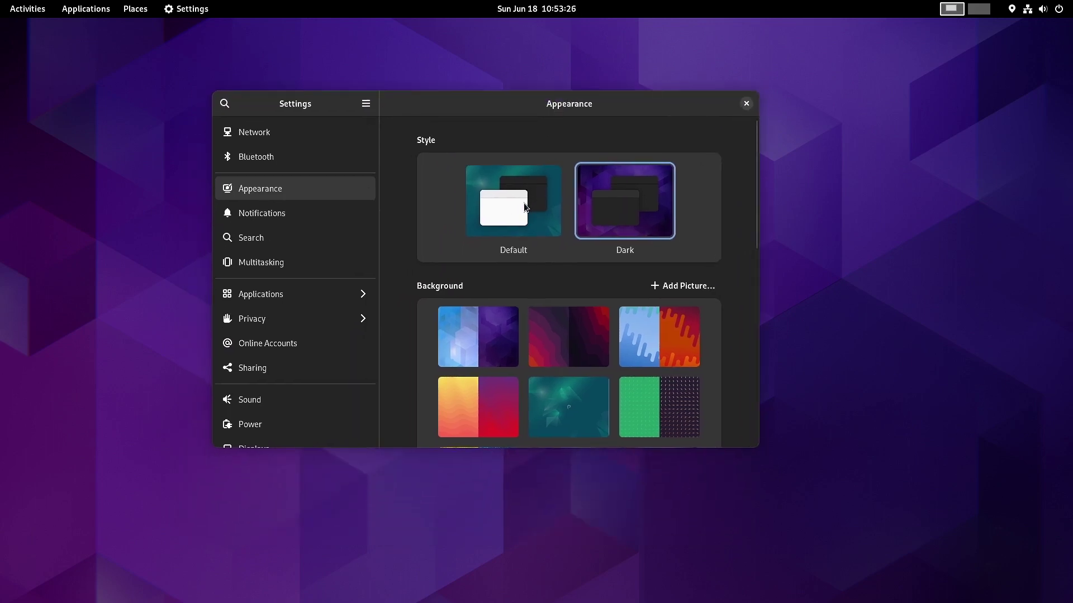
click(524, 204)
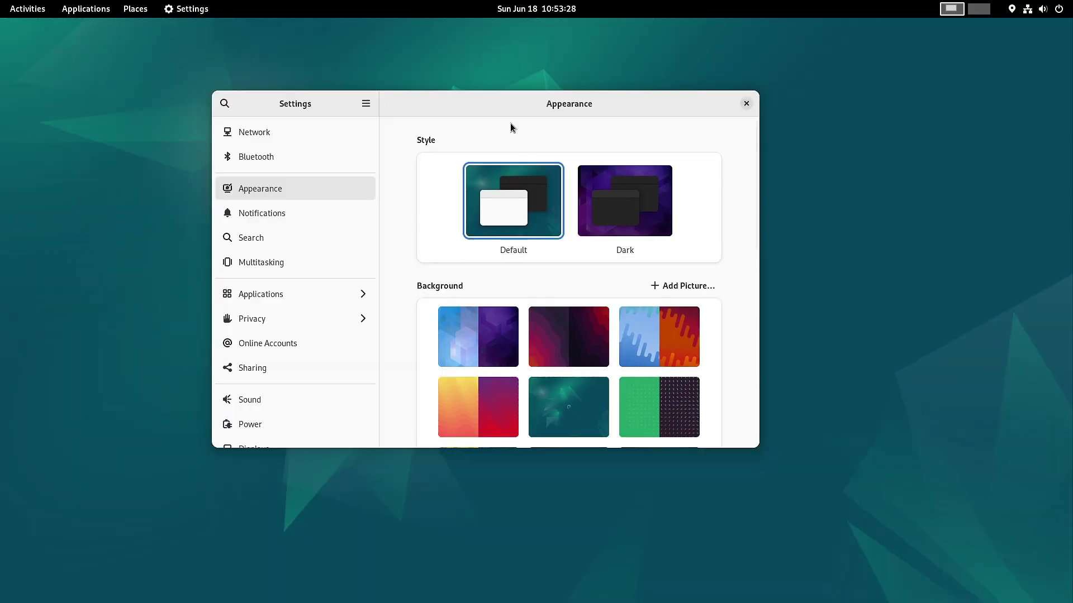
Step: Try the blue hexagon, red wave and orange wave backgrounds, shifting the Settings window to view the wallpaper
click(483, 341)
mouse_move(556, 100)
mouse_down()
mouse_move(584, 600)
mouse_move(581, 304)
mouse_move(562, 110)
mouse_up()
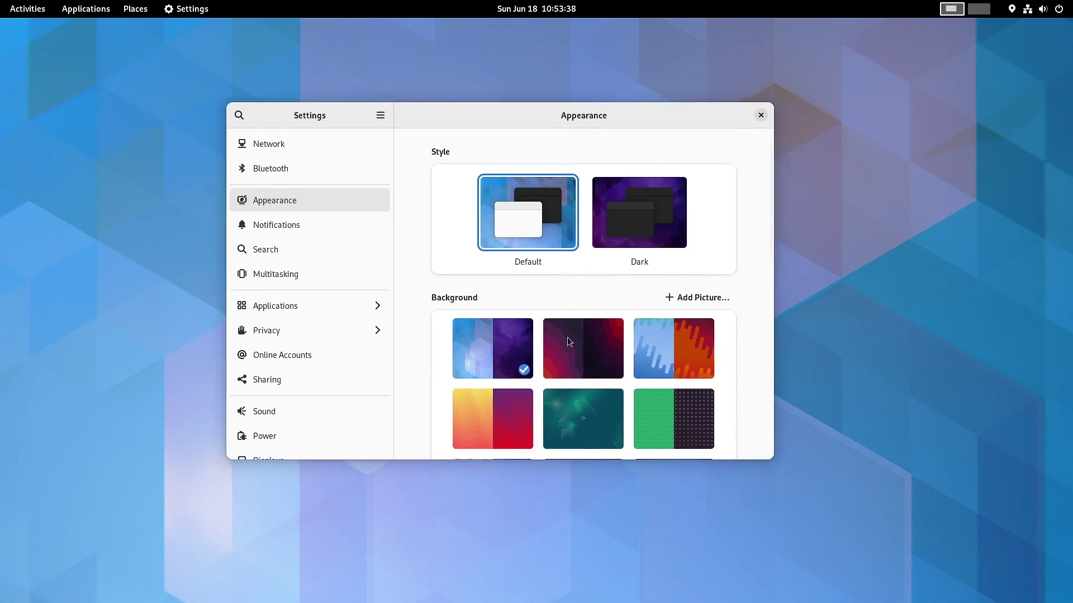
click(571, 347)
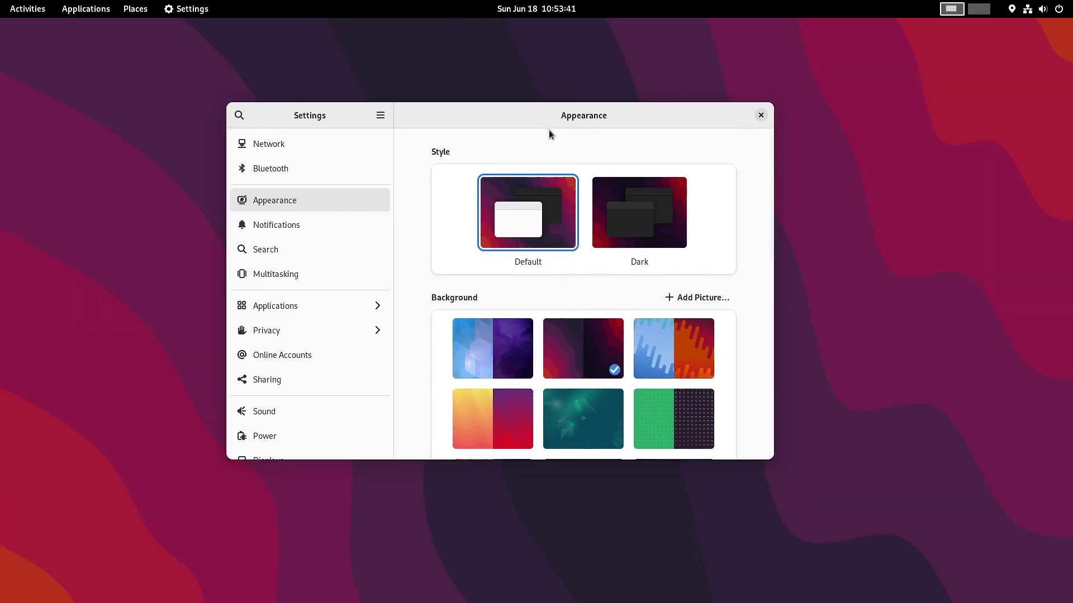
drag(548, 130, 544, 72)
click(660, 355)
click(513, 390)
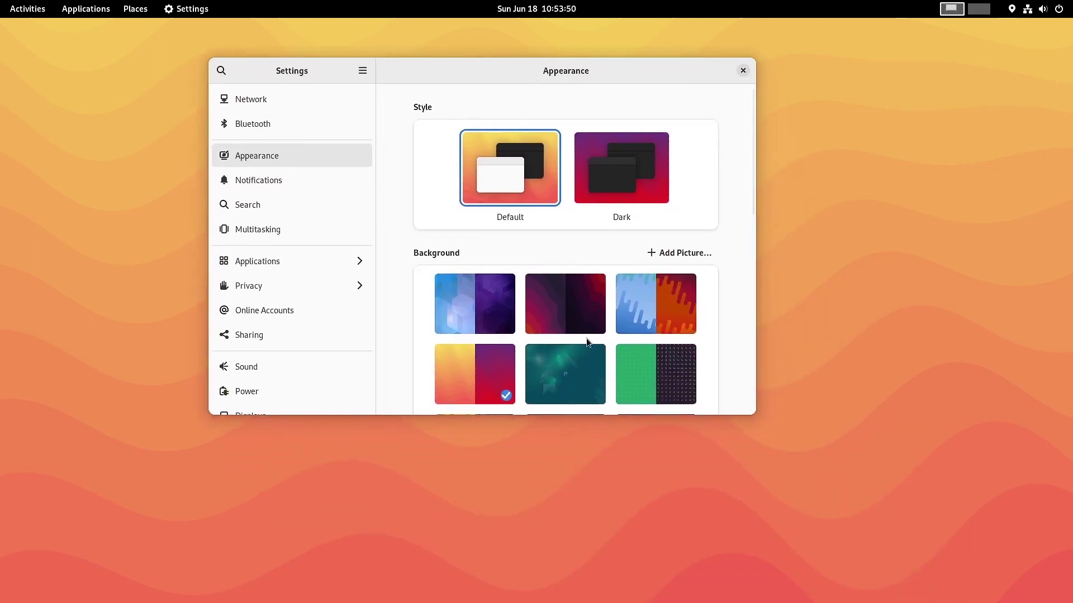
Step: Try the teal Debian, green dash-pattern and golden dot backgrounds in the Default style
click(584, 352)
drag(711, 258, 632, 118)
click(613, 429)
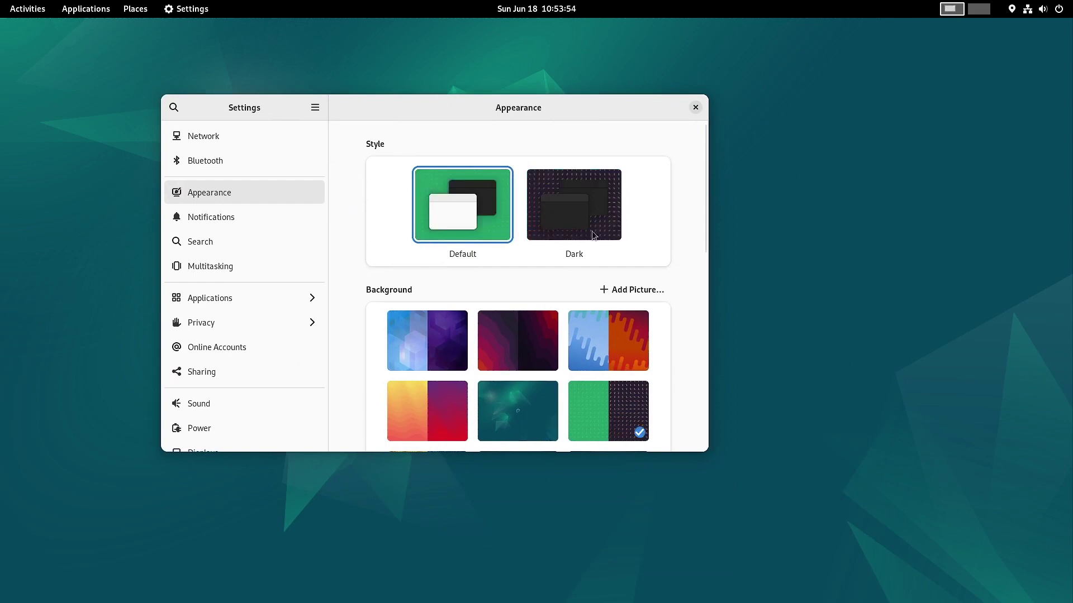
drag(520, 107, 574, 175)
scroll(530, 413, down, 5)
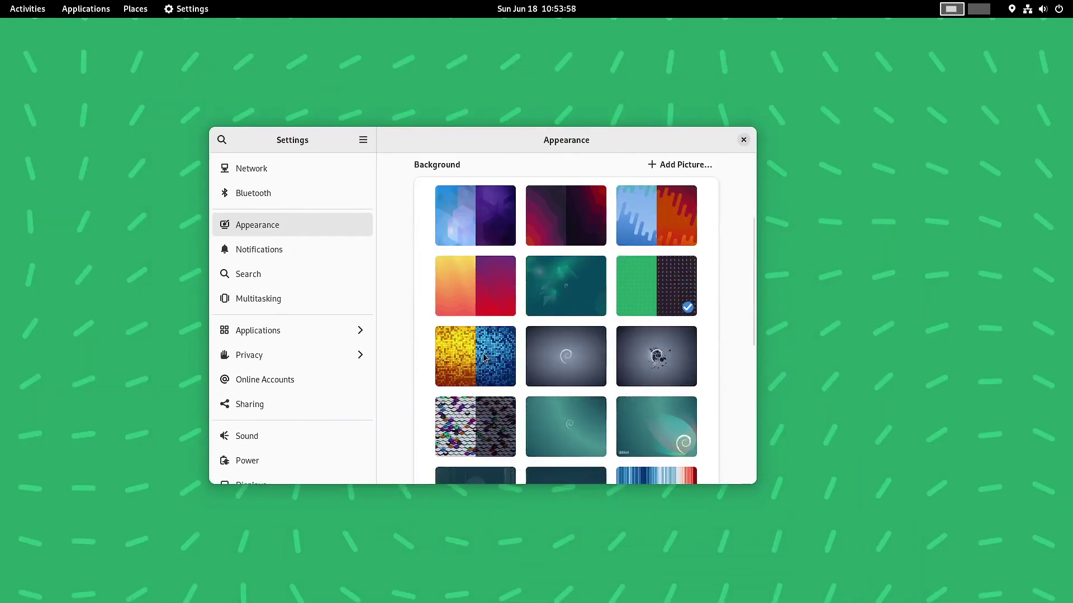
click(480, 360)
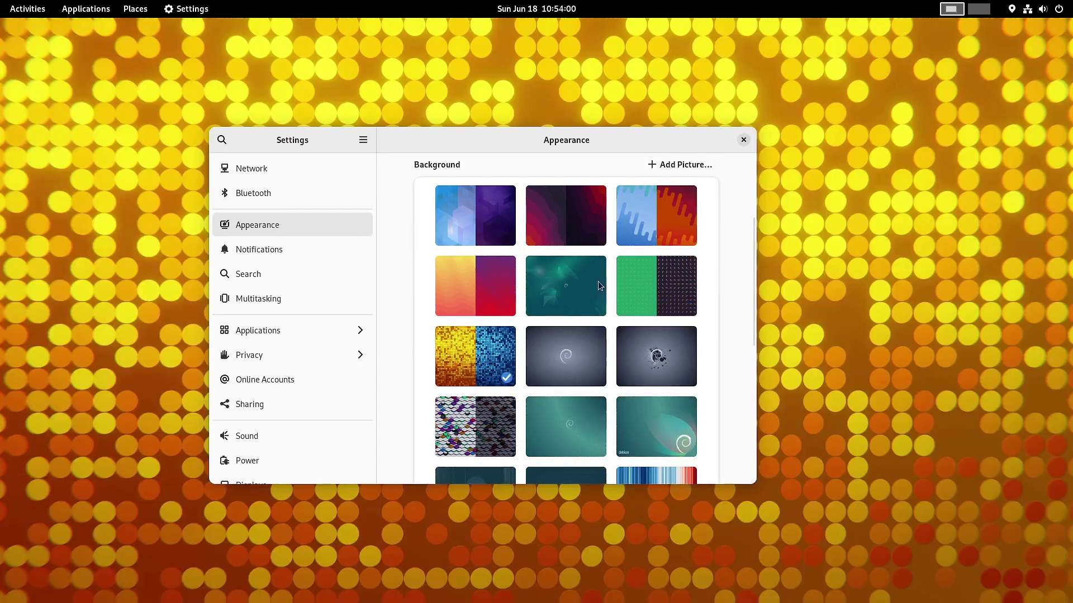
drag(562, 144, 483, 139)
Step: Try the grey Debian swirl background and its ink-splatter variant, moving the window to uncover each
click(493, 354)
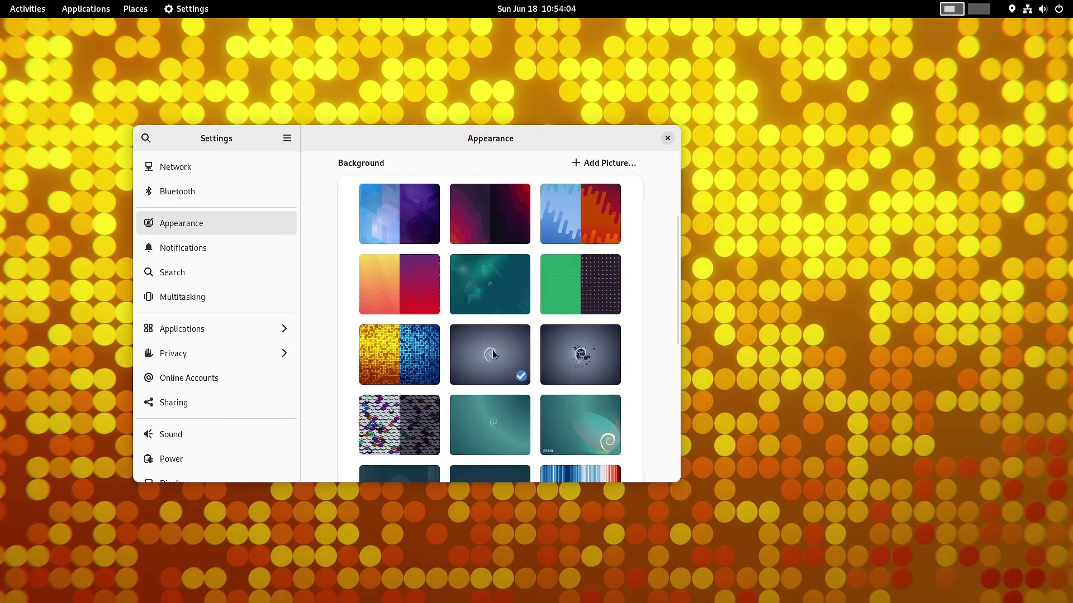
drag(574, 231, 612, 152)
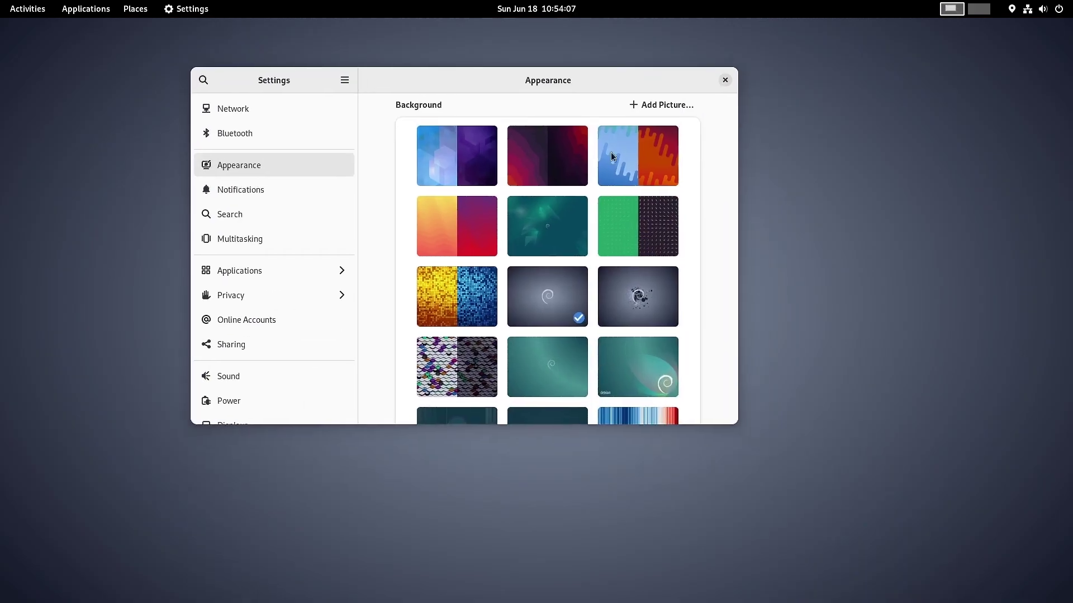
click(637, 307)
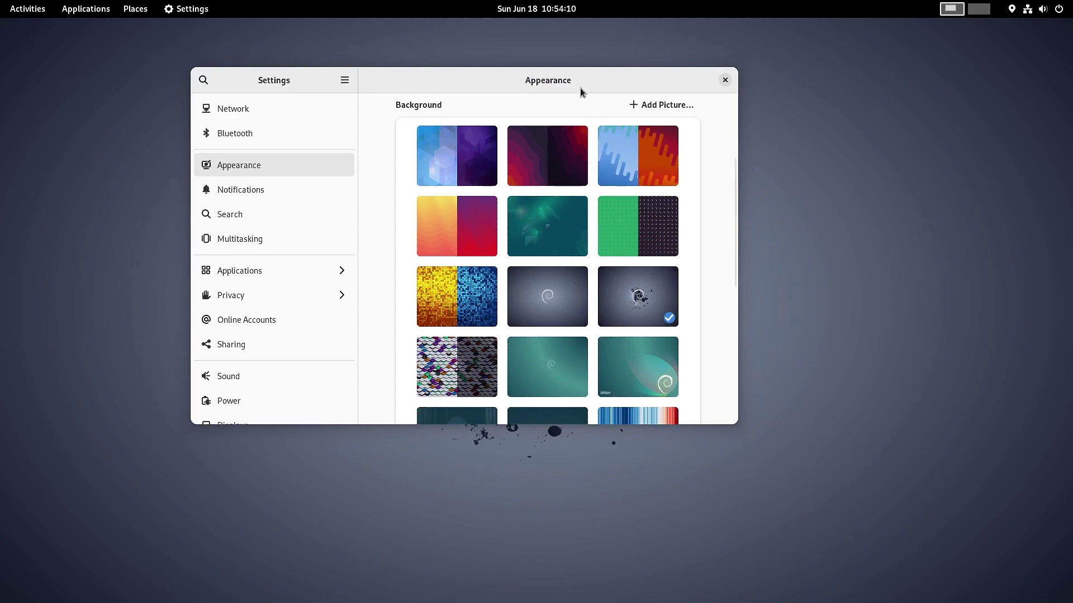
mouse_move(579, 89)
mouse_down()
mouse_move(896, 600)
mouse_move(752, 351)
mouse_move(578, 98)
mouse_up()
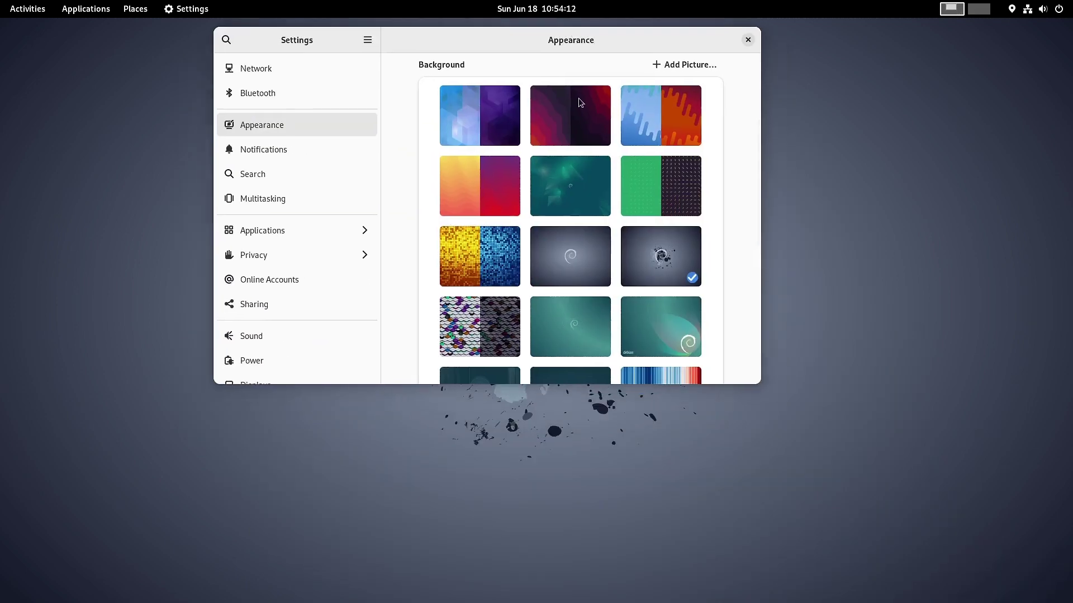
Step: Try the green ribbon, moonlit Debian and orange interlocking-shape backgrounds from further down the collection
scroll(635, 323, down, 5)
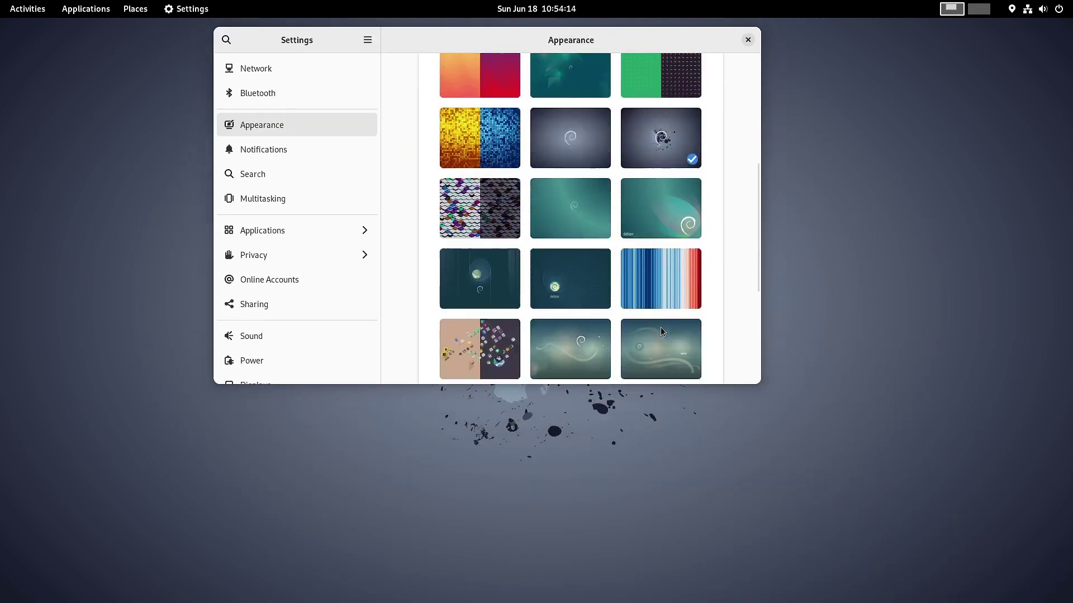
click(570, 314)
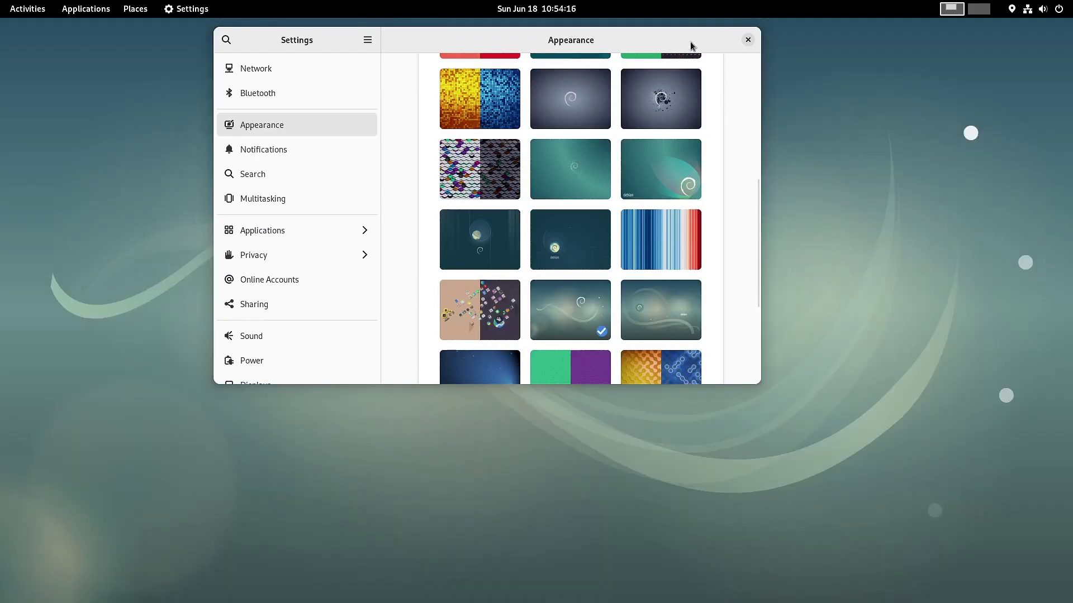
drag(690, 43, 737, 127)
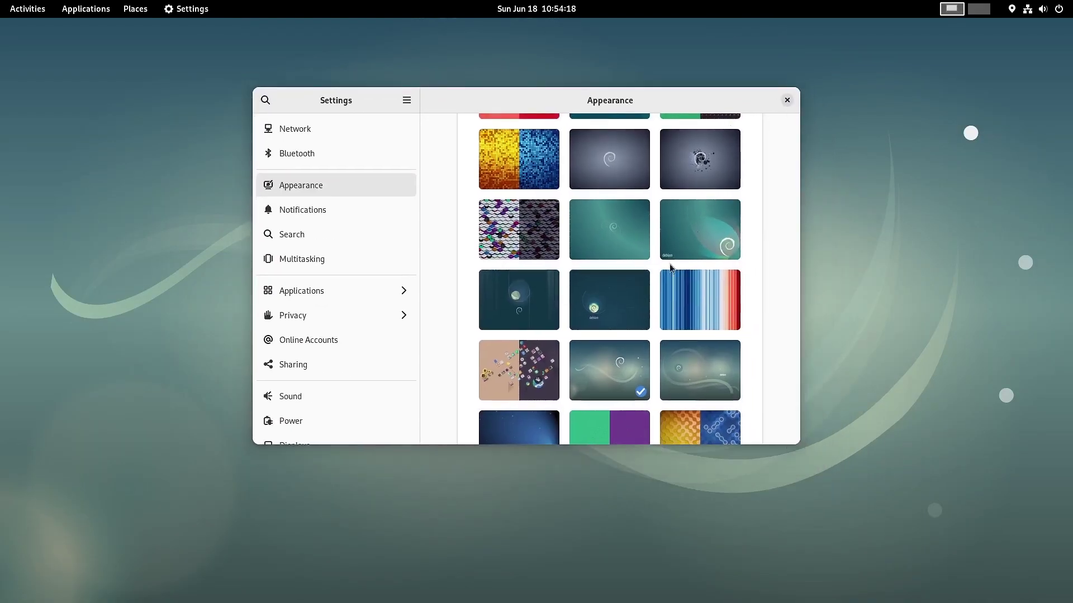
click(507, 294)
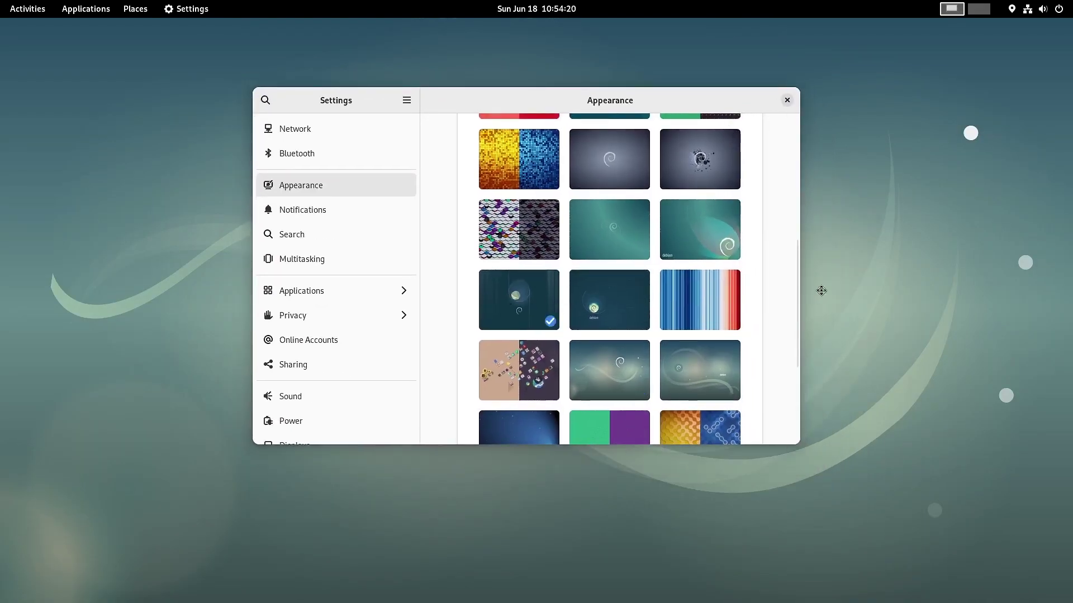
drag(821, 290, 840, 360)
scroll(794, 377, down, 5)
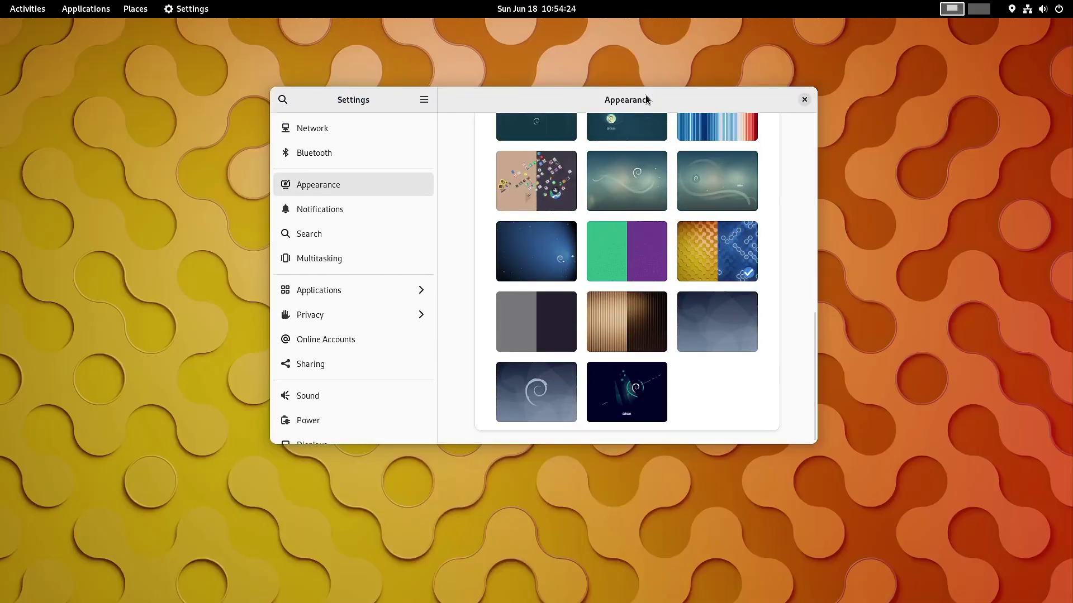
Step: Try the dark navy Debian background at the end of the collection, and move the window to view it
drag(642, 98, 673, 119)
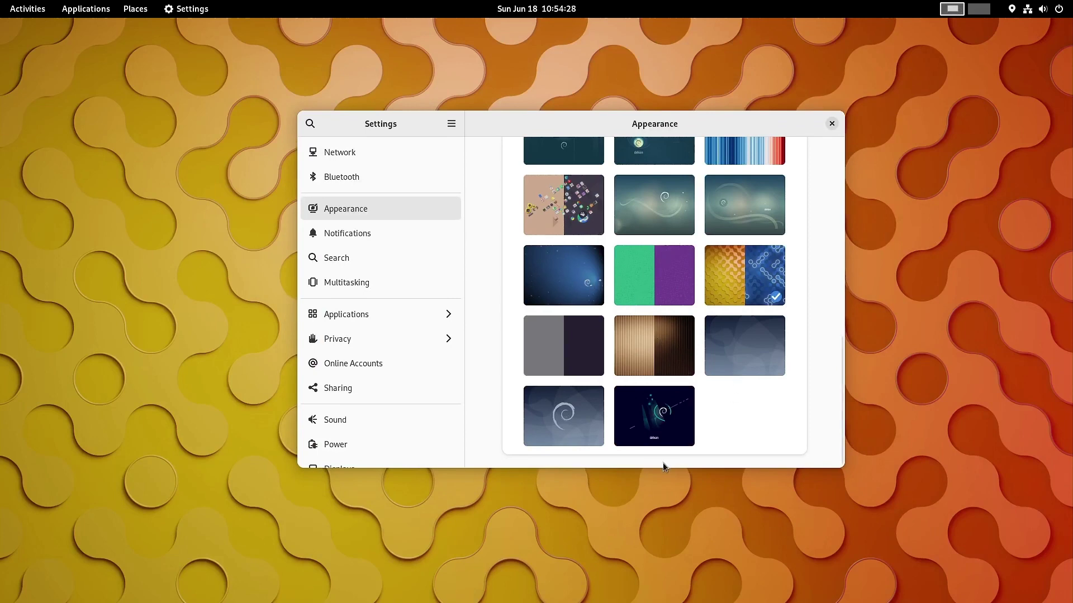
click(669, 425)
drag(684, 119, 602, 203)
Step: Switch to the Dark style and try the hexagon and red wave backgrounds with it
scroll(695, 343, up, 10)
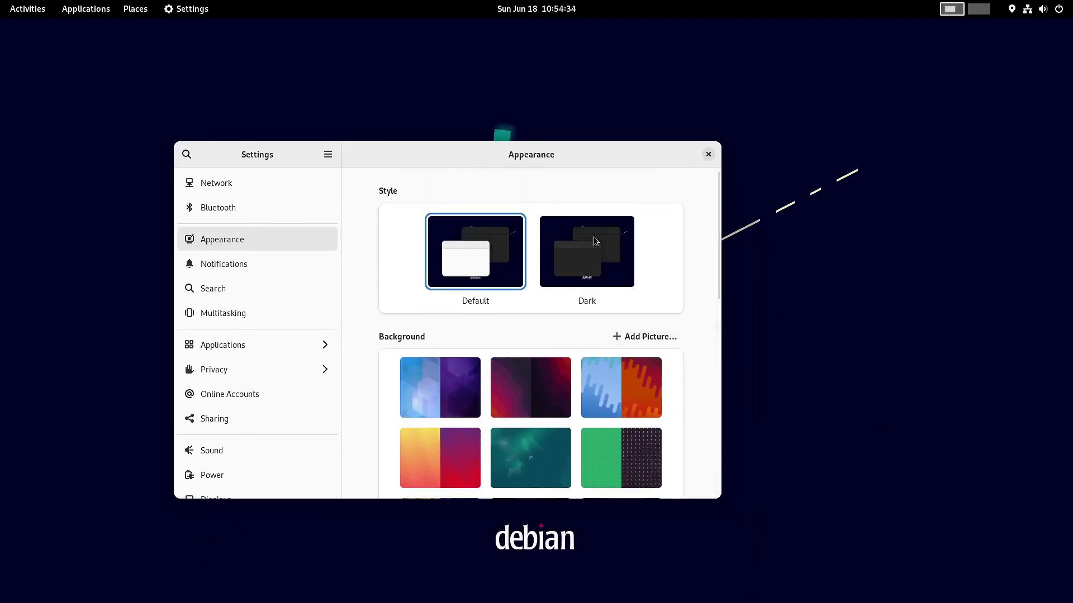
click(589, 249)
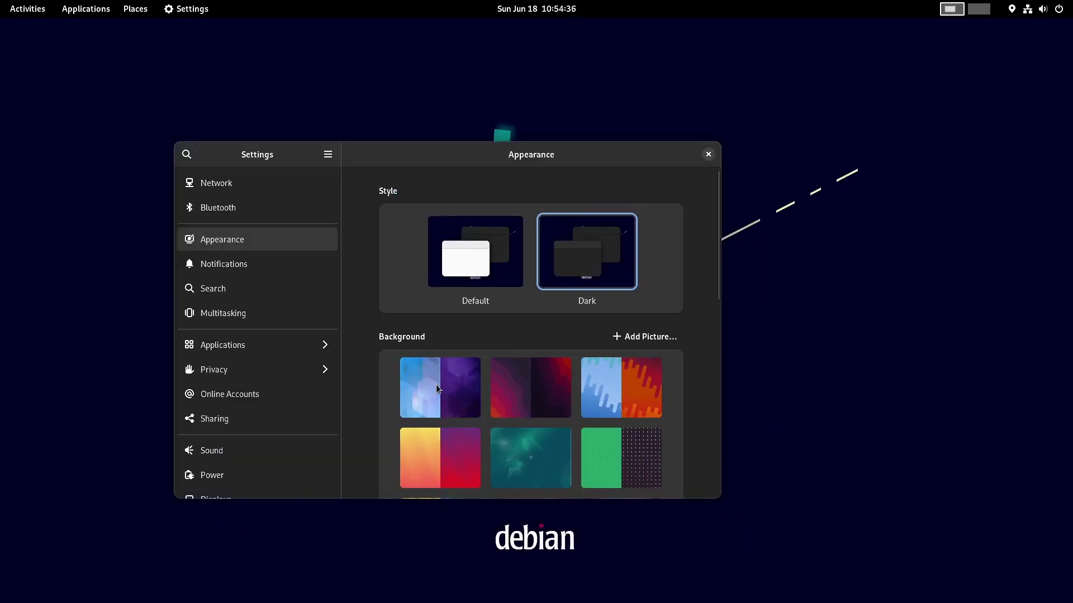
click(435, 388)
drag(479, 155, 535, 246)
click(562, 436)
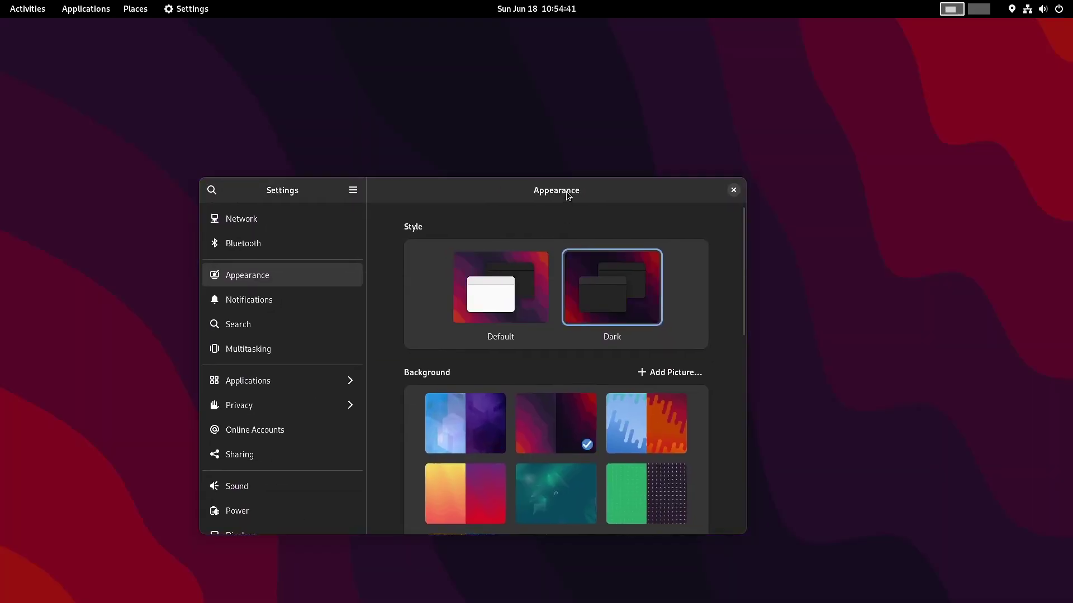
Step: Try the paint-drip and gradient wave backgrounds in the Dark style, and apply the teal Debian background
mouse_move(565, 197)
mouse_down()
mouse_move(829, 582)
mouse_move(618, 154)
mouse_move(822, 601)
mouse_move(676, 173)
mouse_up()
click(703, 376)
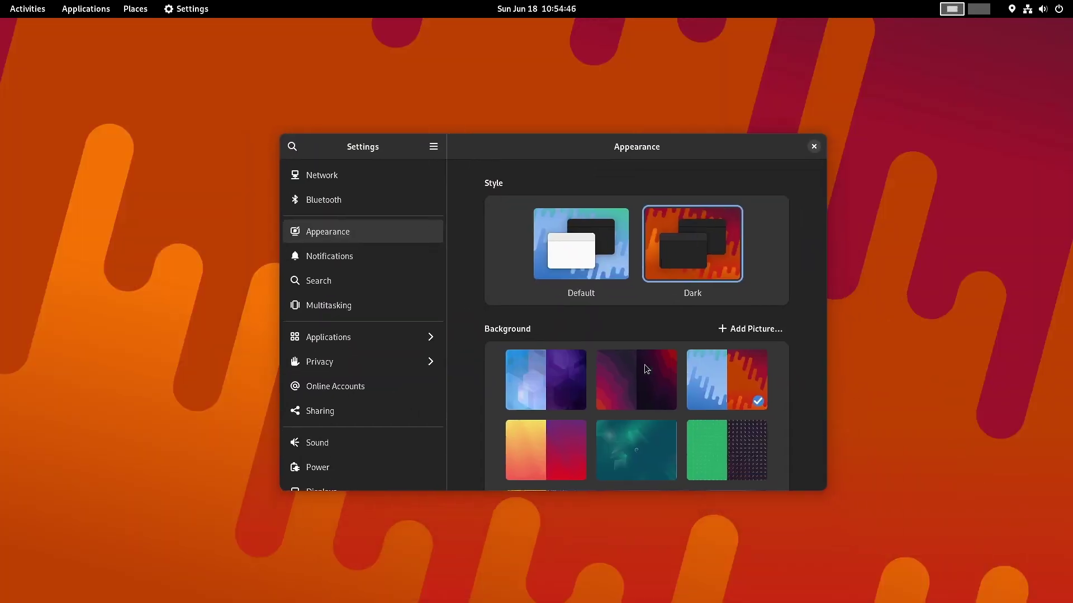
click(571, 458)
drag(617, 149, 644, 328)
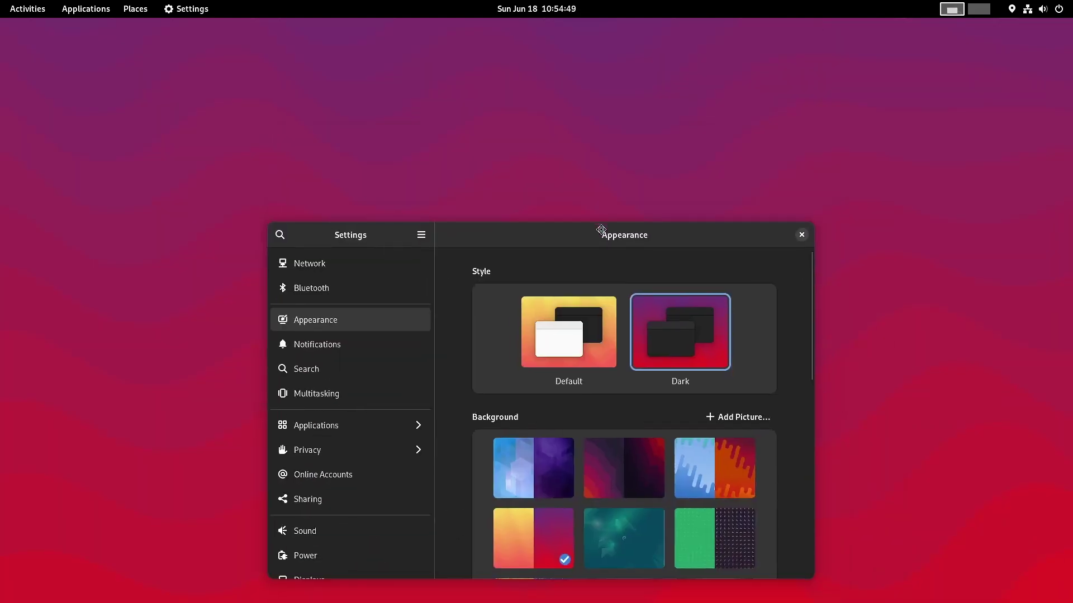
click(637, 534)
drag(696, 234, 788, 180)
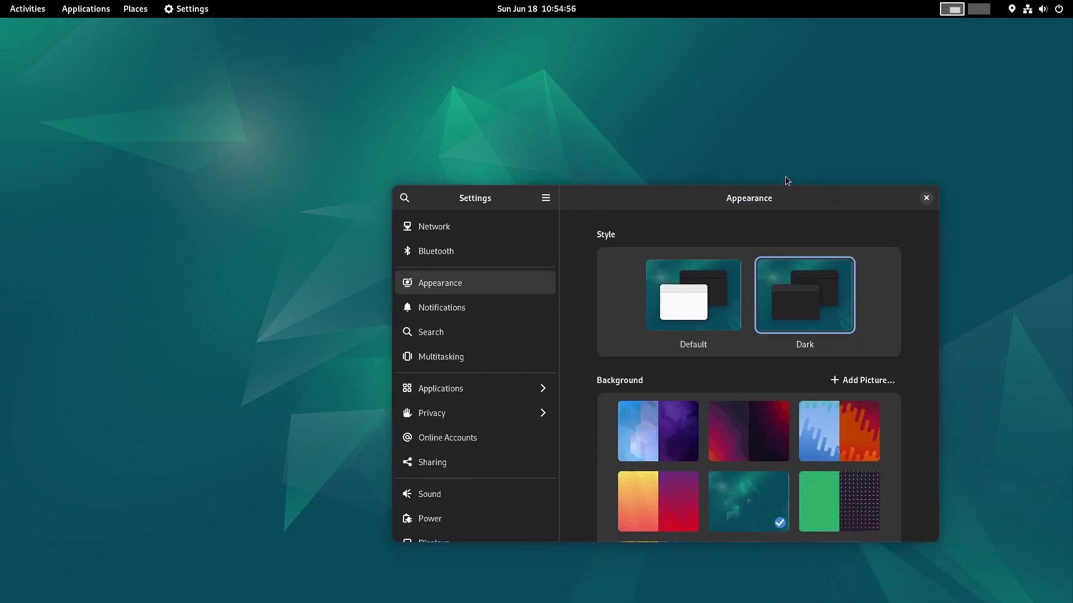
Step: Compare the Default and Dark styles with the teal Debian background, moving the Settings window aside to view the desktop
click(718, 313)
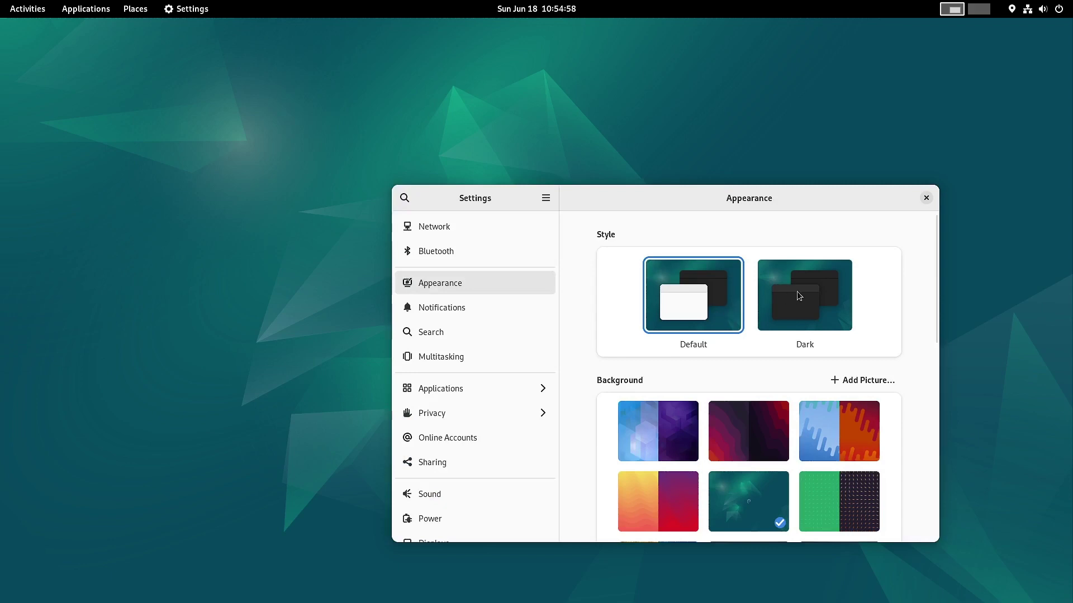
click(797, 293)
click(726, 300)
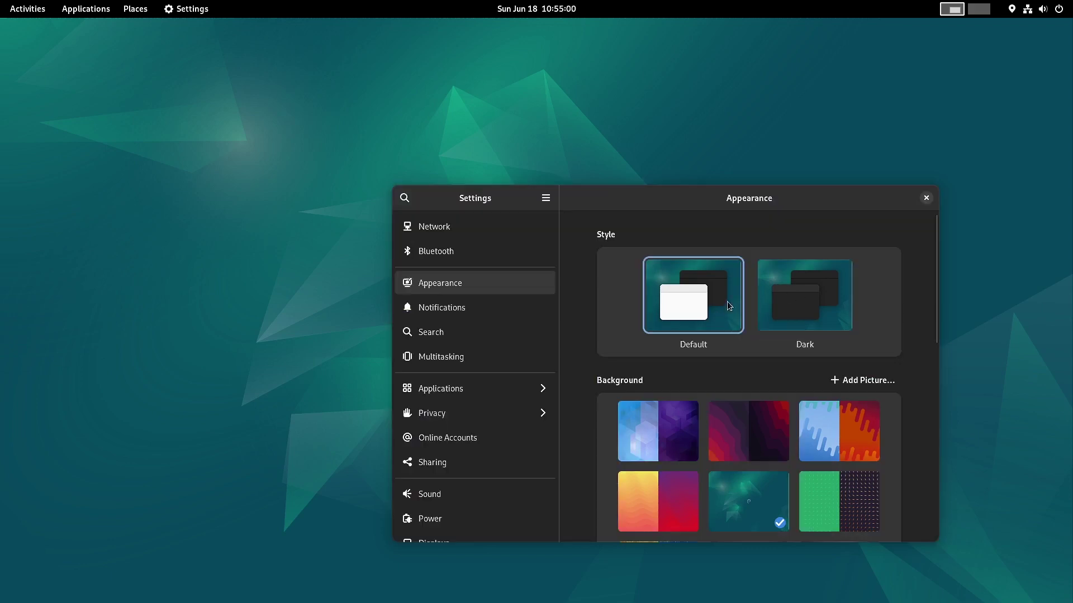
drag(677, 198, 711, 394)
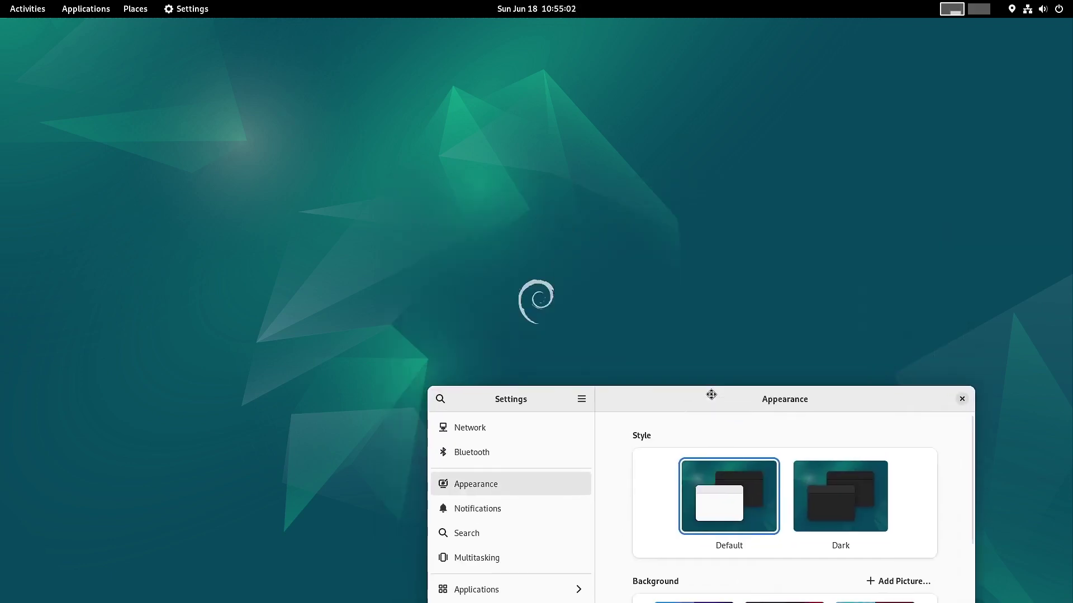
click(823, 509)
click(756, 512)
drag(777, 403, 727, 70)
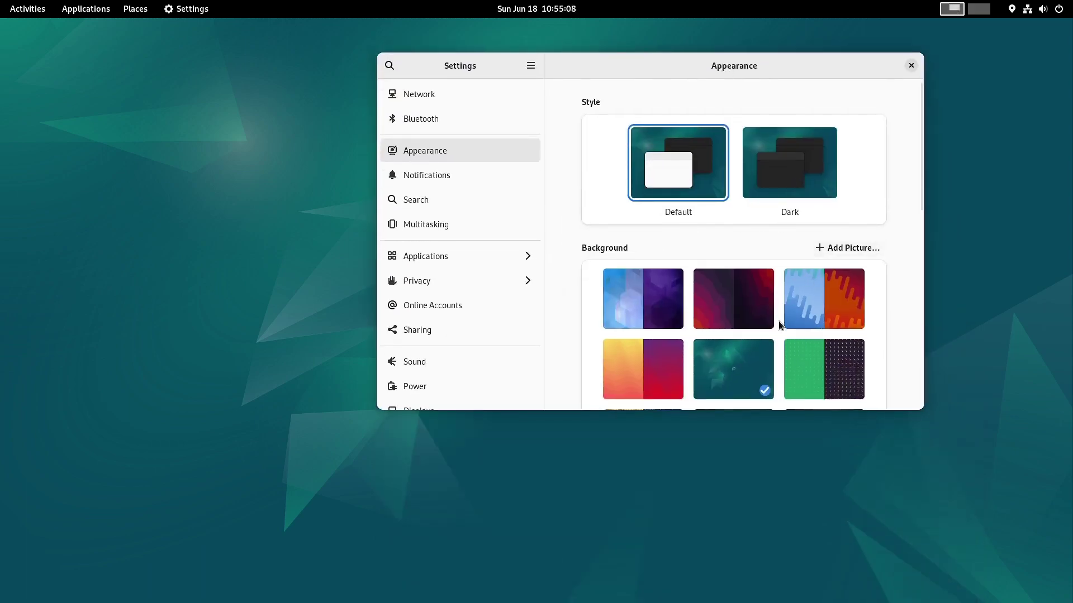
Step: Switch to the Dark style and try the shattered and plain grey Debian swirl backgrounds with it
scroll(780, 324, down, 1)
scroll(733, 290, down, 2)
scroll(739, 280, up, 3)
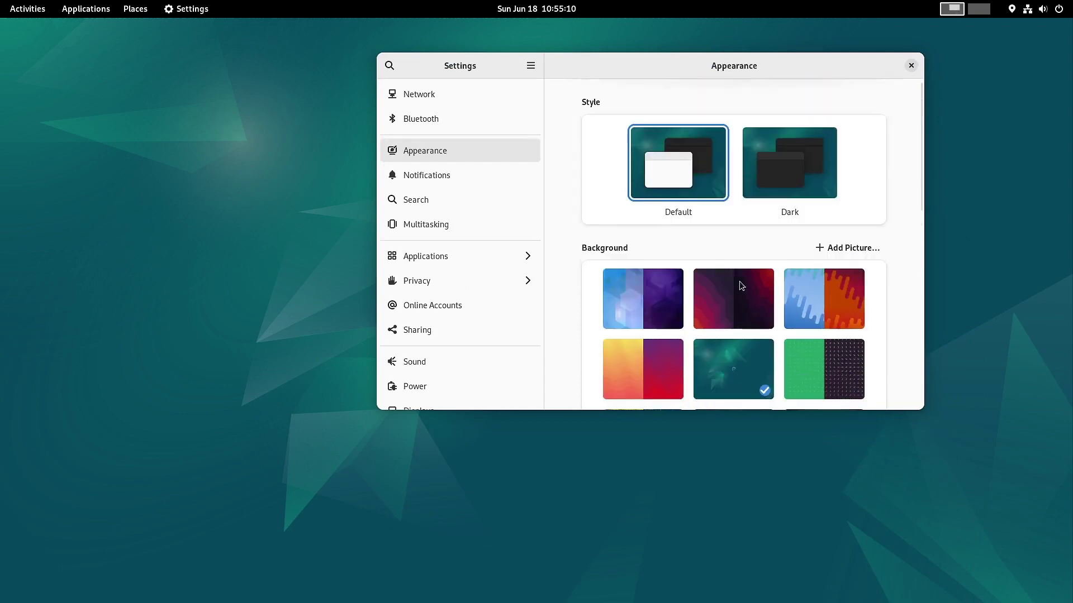
click(787, 167)
scroll(838, 308, down, 4)
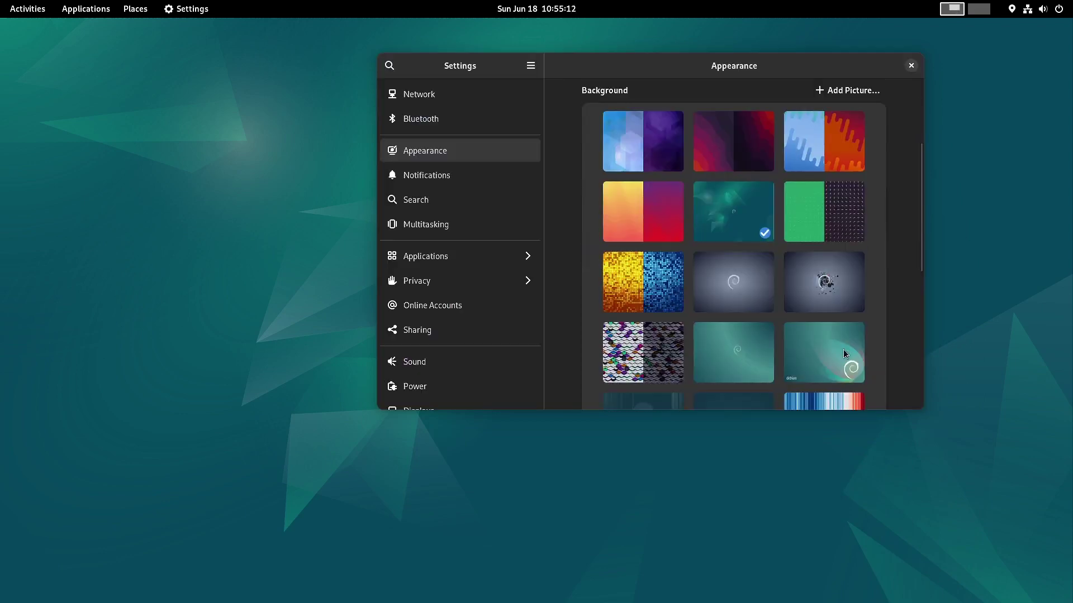
click(835, 292)
drag(772, 153, 788, 342)
click(752, 467)
drag(778, 265, 771, 184)
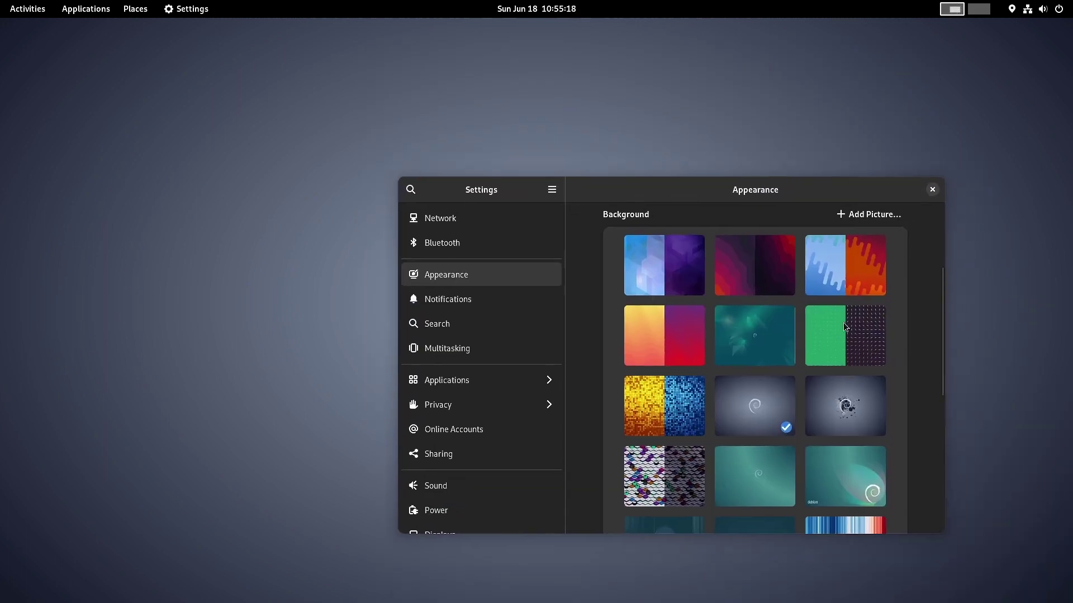
Step: Try the purple-red gradient wave and orange dash pattern backgrounds in the Dark style
click(693, 334)
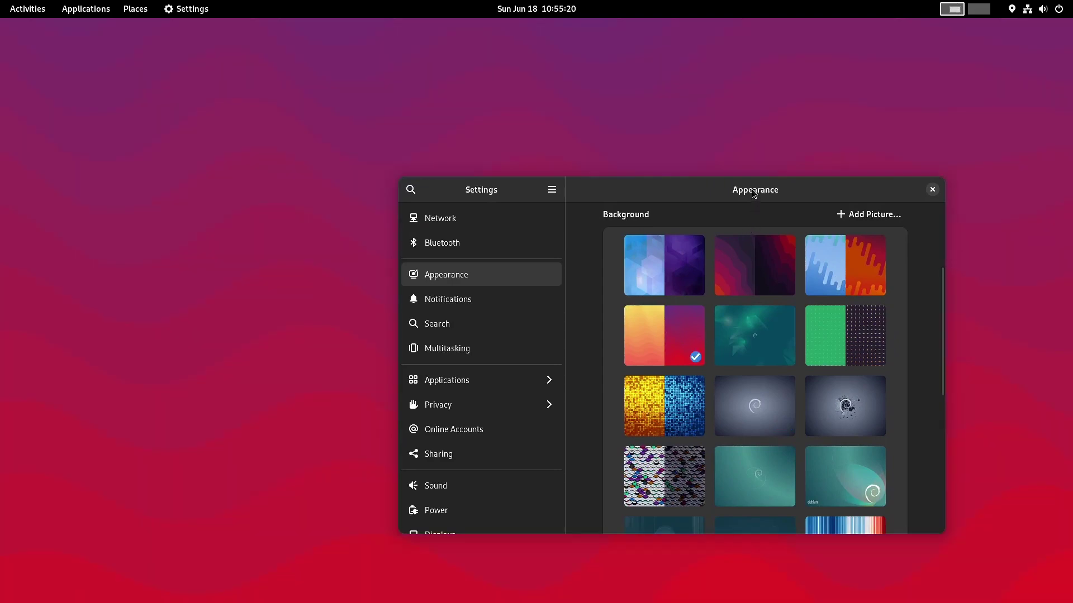
drag(754, 193, 766, 409)
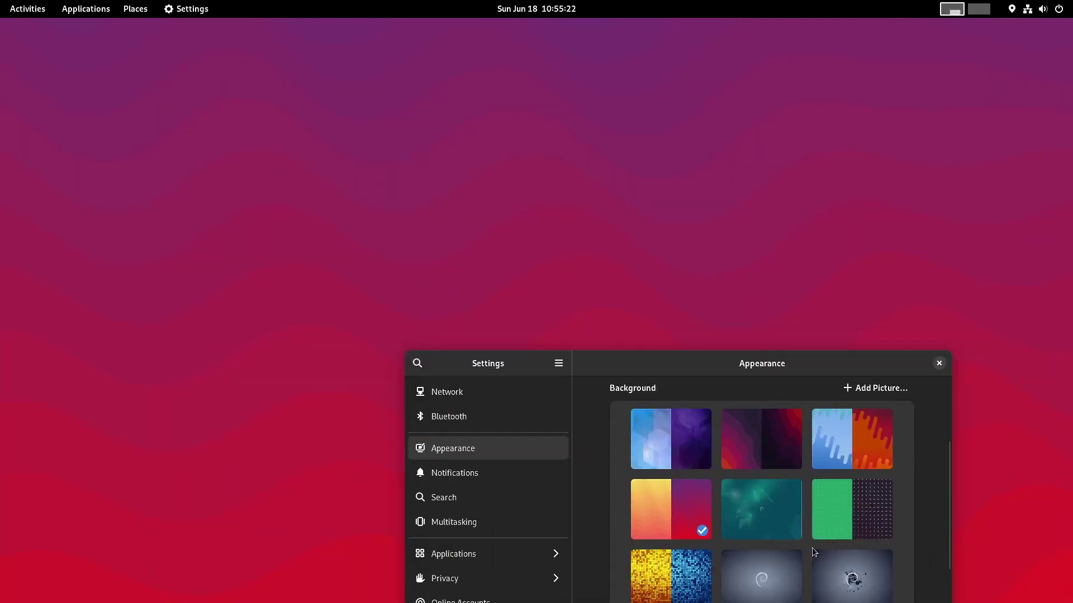
scroll(812, 548, up, 4)
scroll(793, 554, down, 2)
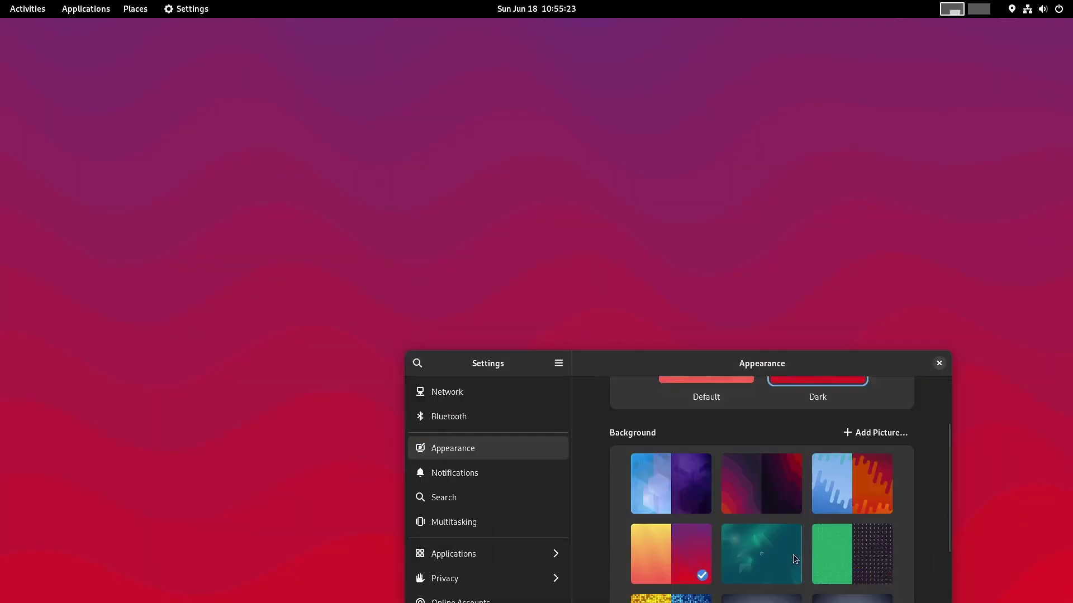
click(863, 560)
drag(782, 363, 709, 187)
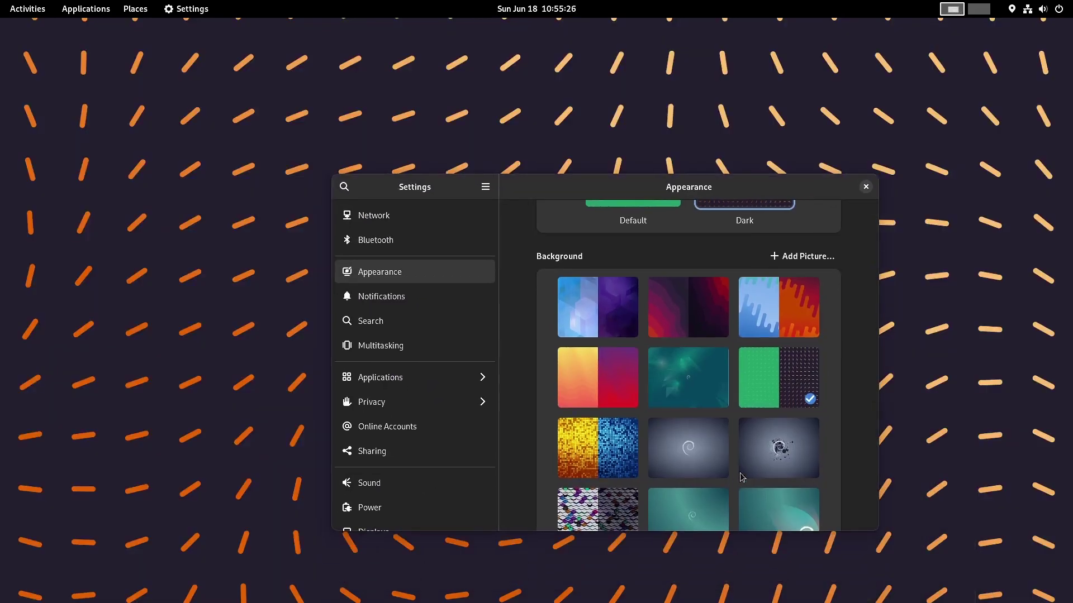
Step: Try the isometric tile and blue dot mosaic backgrounds, moving the window to view each one
click(632, 507)
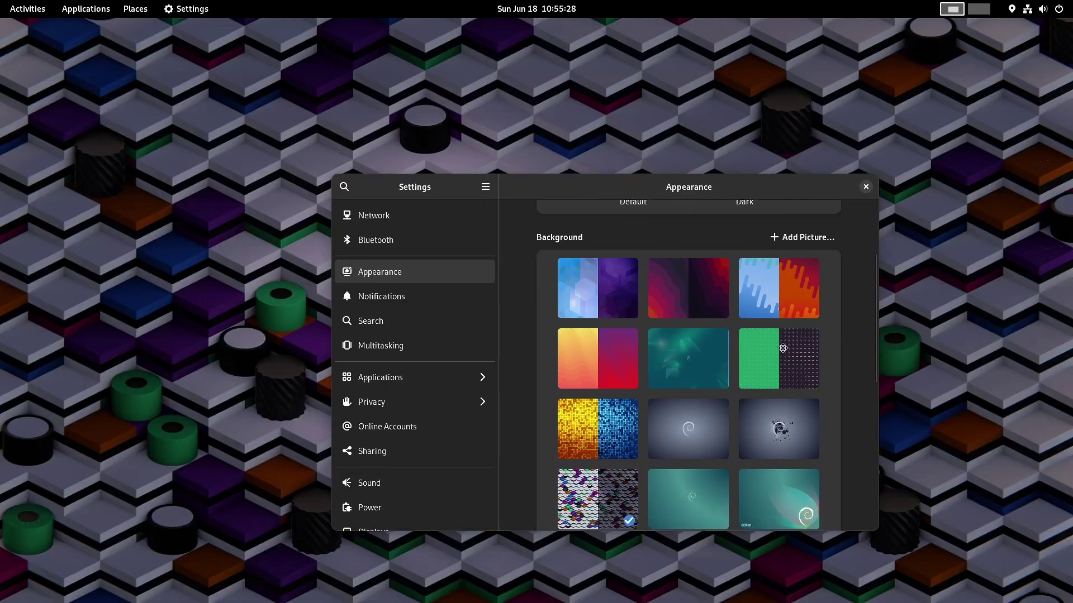
drag(783, 348, 715, 559)
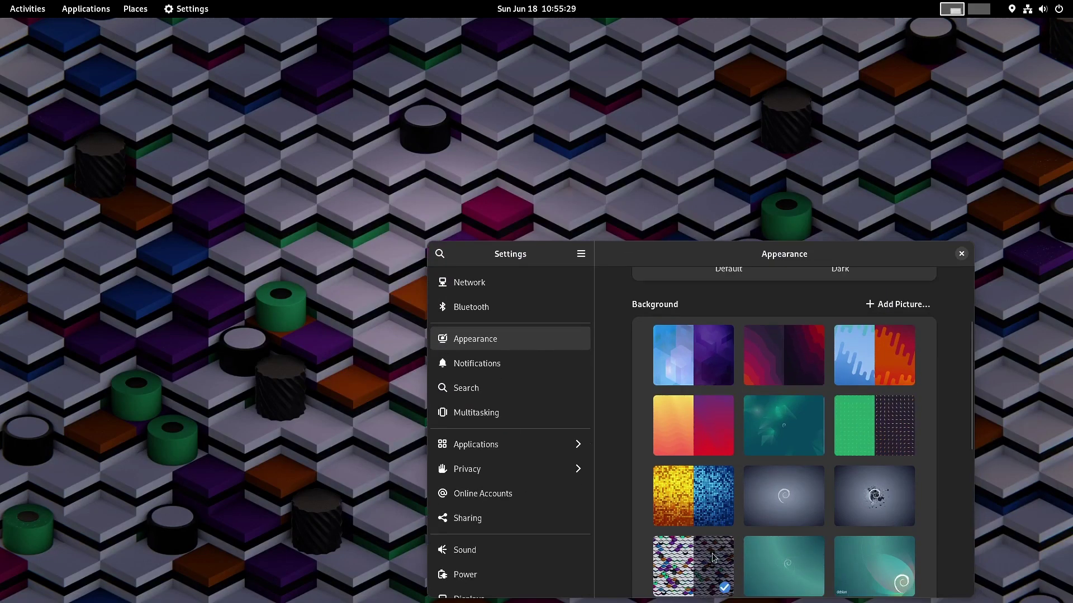
click(705, 513)
drag(714, 253, 638, 153)
Step: Try the two dark teal moonlit Debian backgrounds, moving the window to reveal the artwork
scroll(818, 401, down, 5)
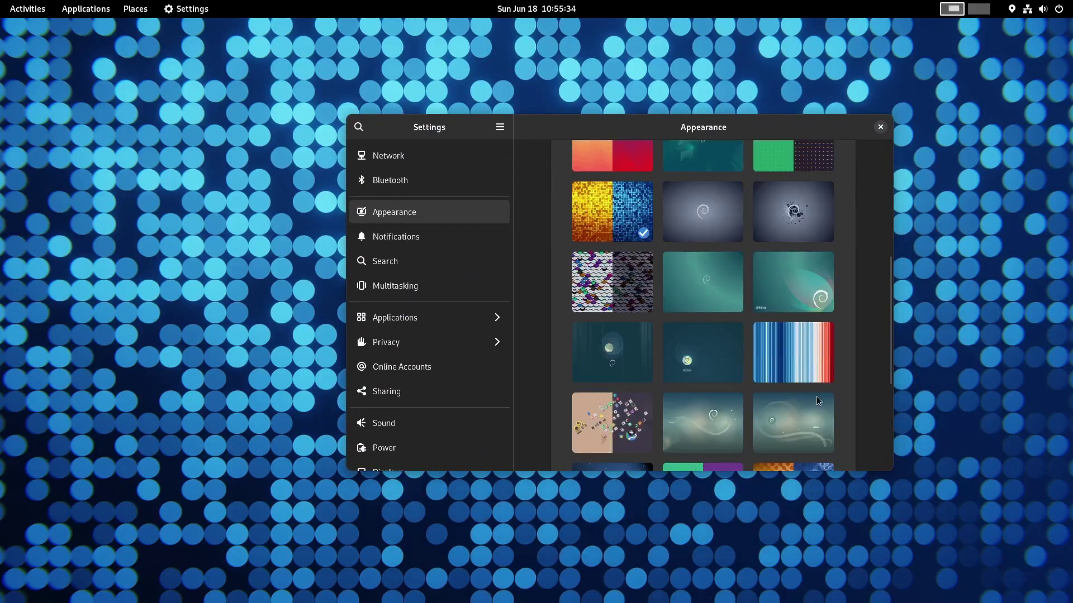
click(707, 364)
drag(744, 139, 840, 237)
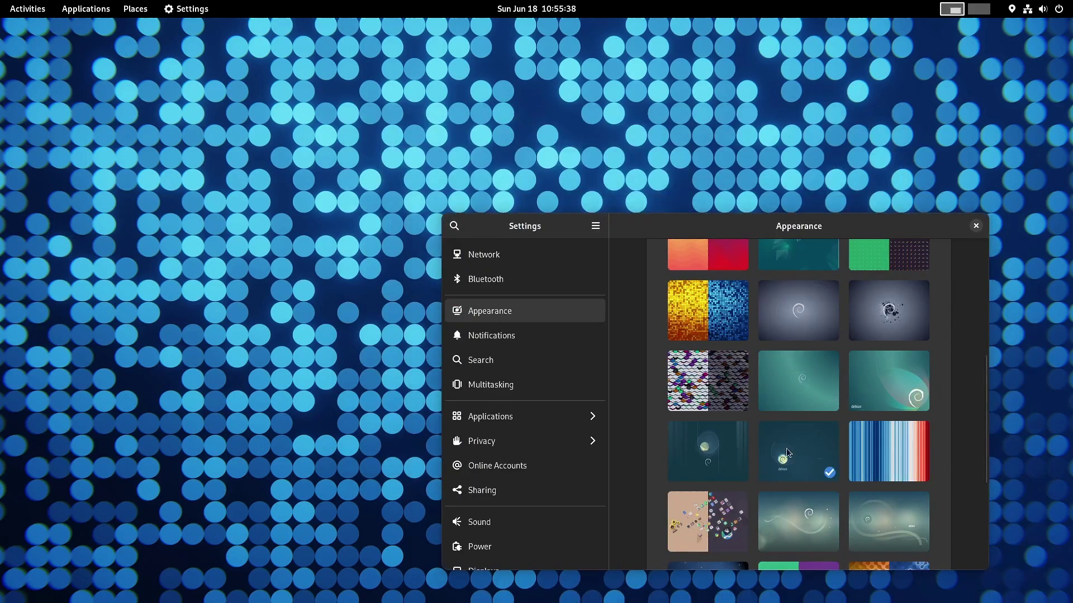
click(786, 448)
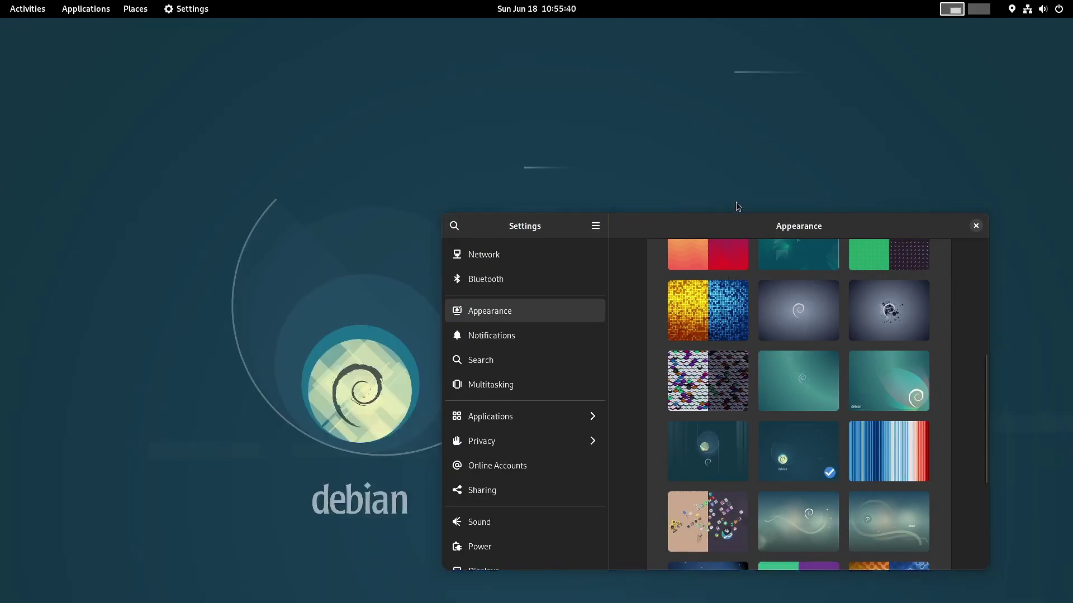
drag(737, 216, 774, 286)
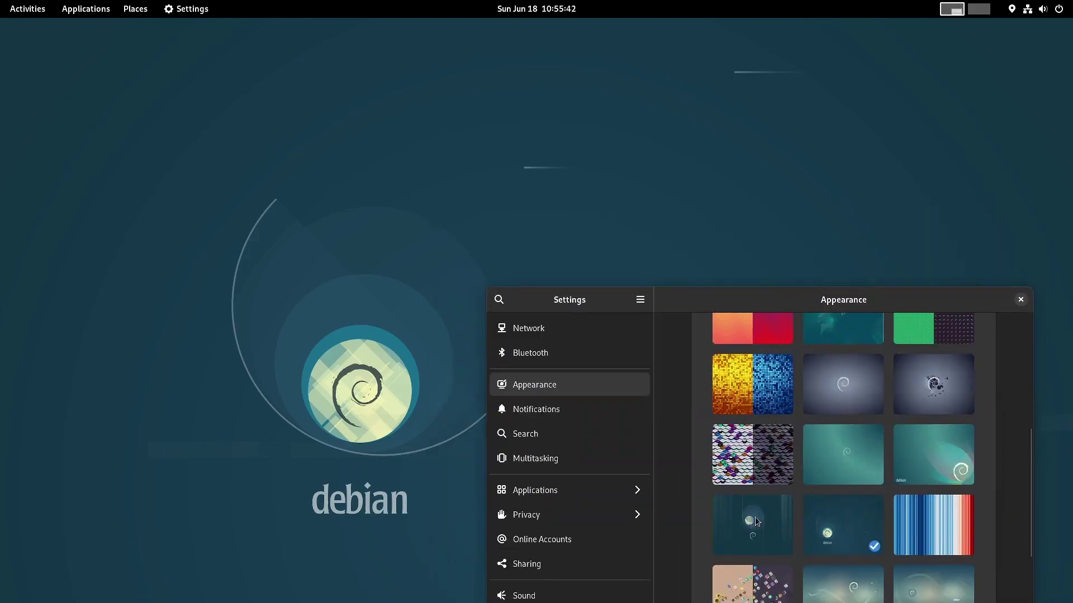
drag(934, 297, 894, 162)
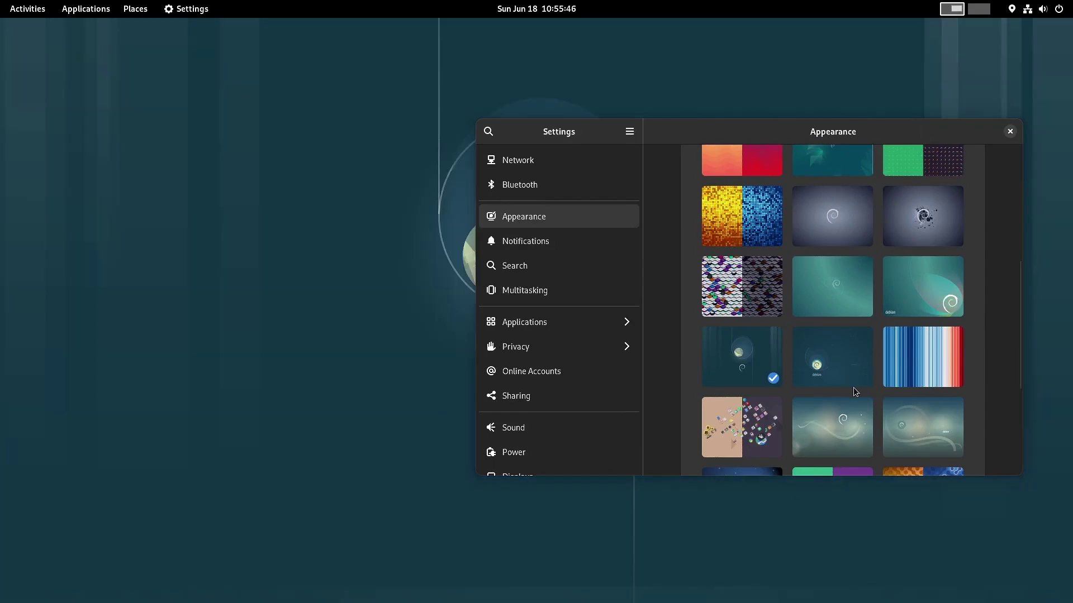
Step: Try the two misty green Debian ribbon backgrounds and move the window to view them
scroll(854, 392, down, 2)
click(855, 357)
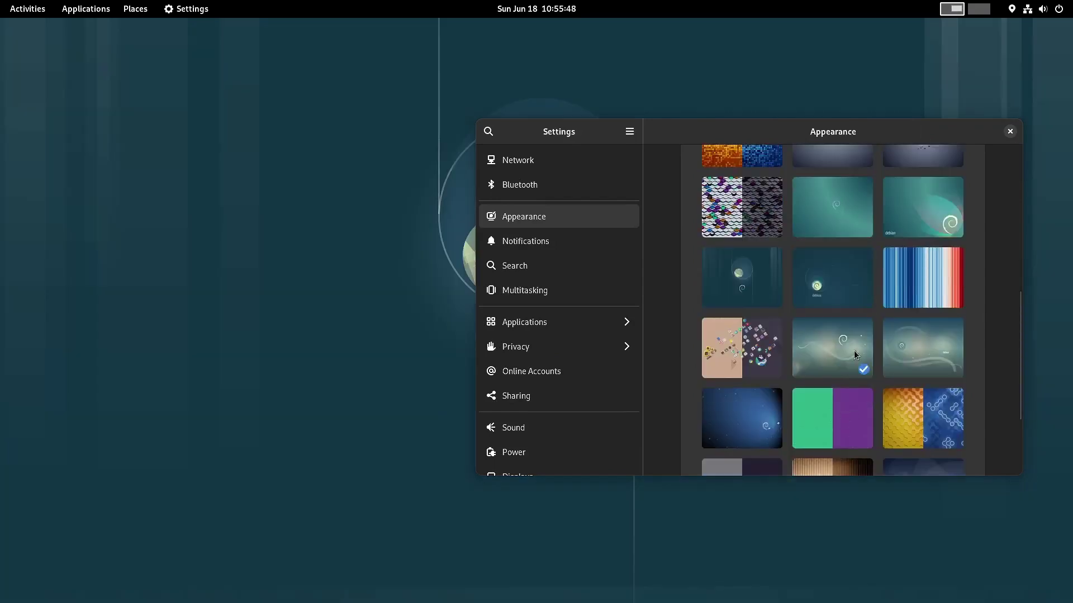
drag(949, 139, 901, 245)
click(866, 433)
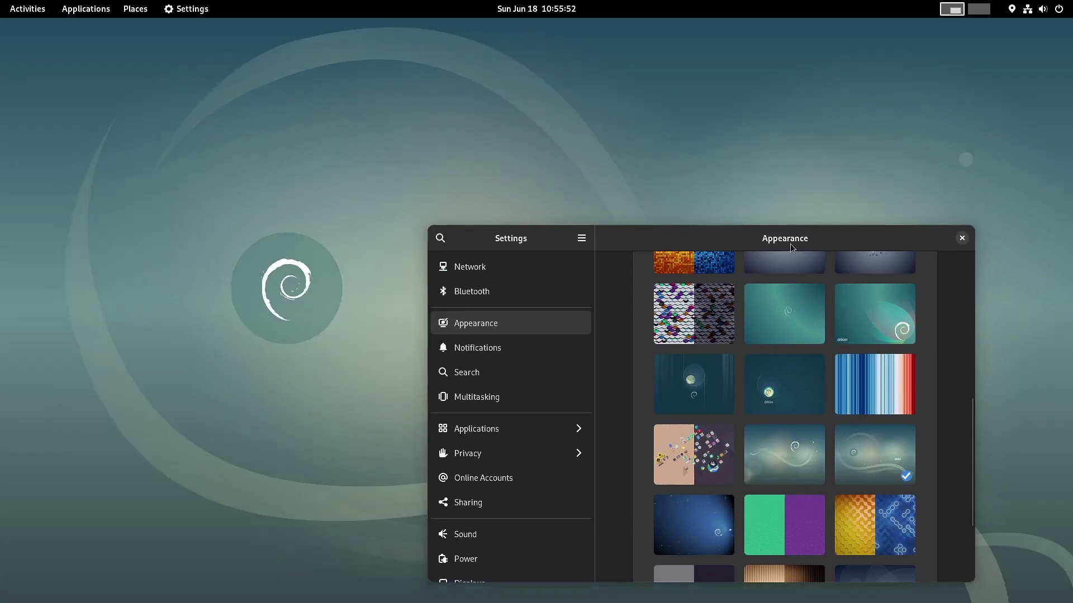
drag(786, 243, 913, 340)
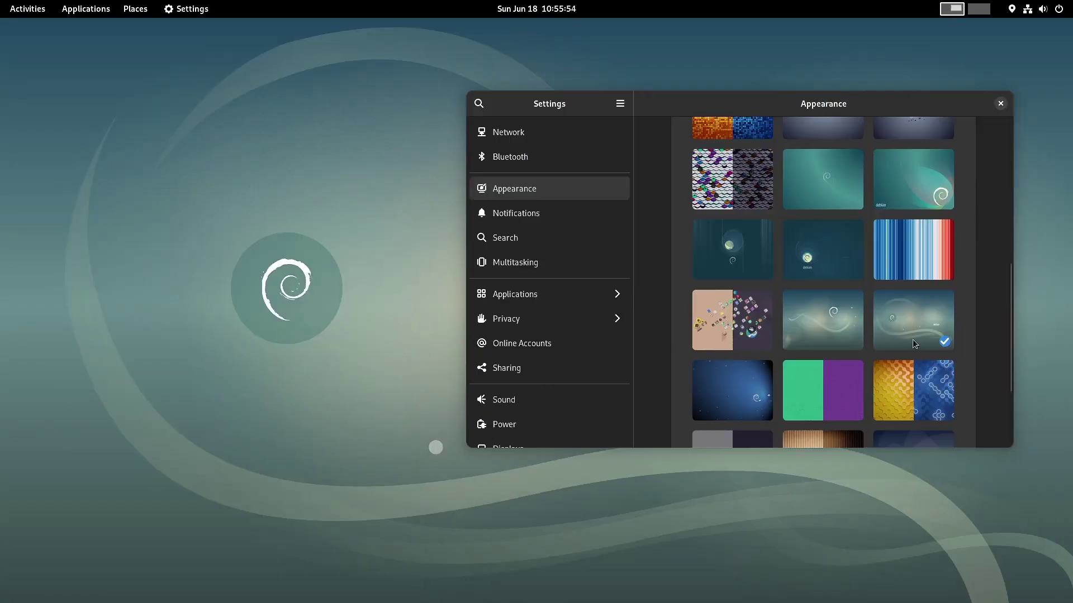
Step: Try the blue interlocking-shape, striped wood and dark navy Debian backgrounds near the end of the collection
click(914, 390)
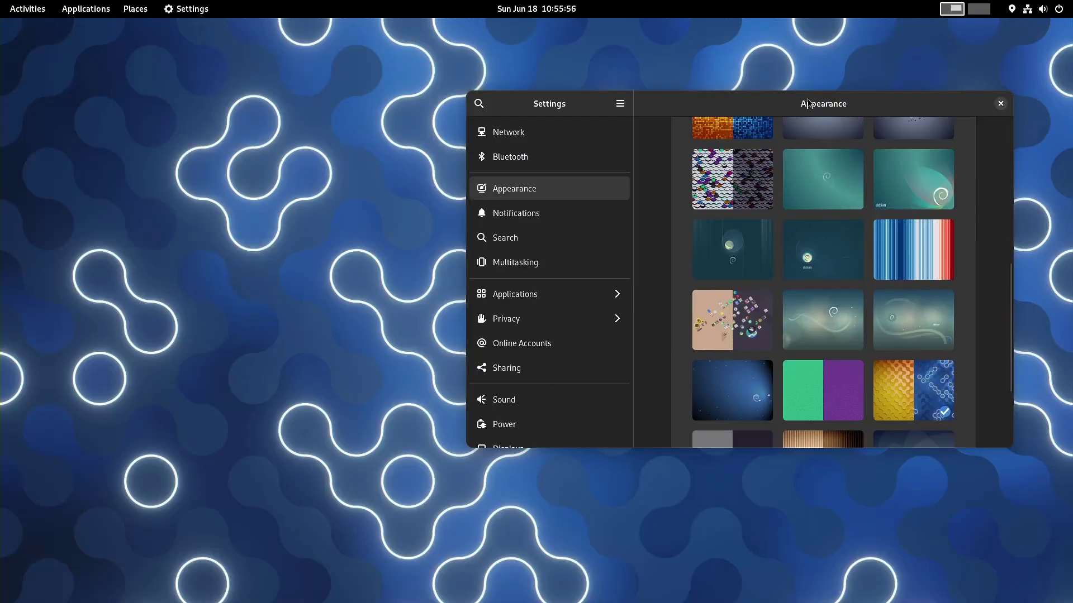
drag(810, 105, 770, 144)
scroll(827, 392, down, 3)
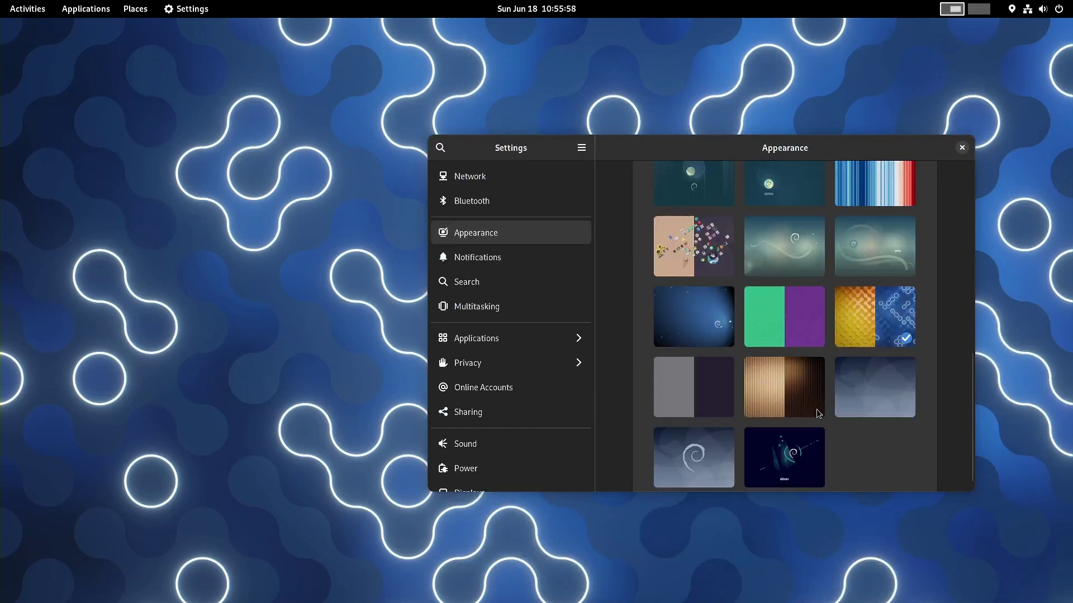
click(805, 388)
drag(750, 139, 900, 195)
click(880, 483)
click(805, 474)
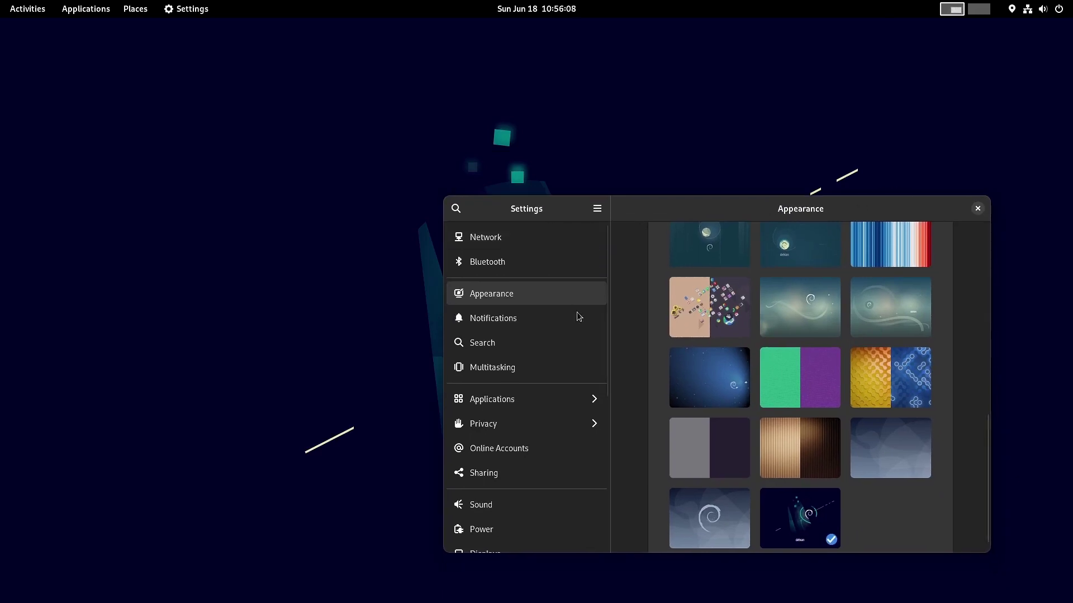
Step: Apply the hexagon background at the start of the collection in its purple dark version and close Settings
scroll(896, 358, up, 3)
scroll(896, 357, up, 10)
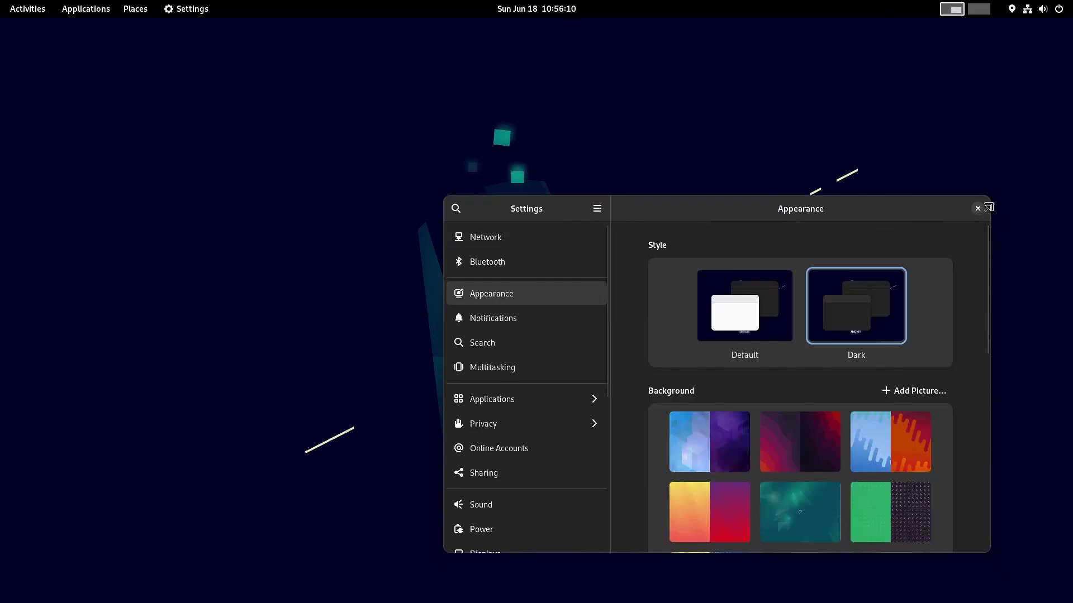
click(733, 443)
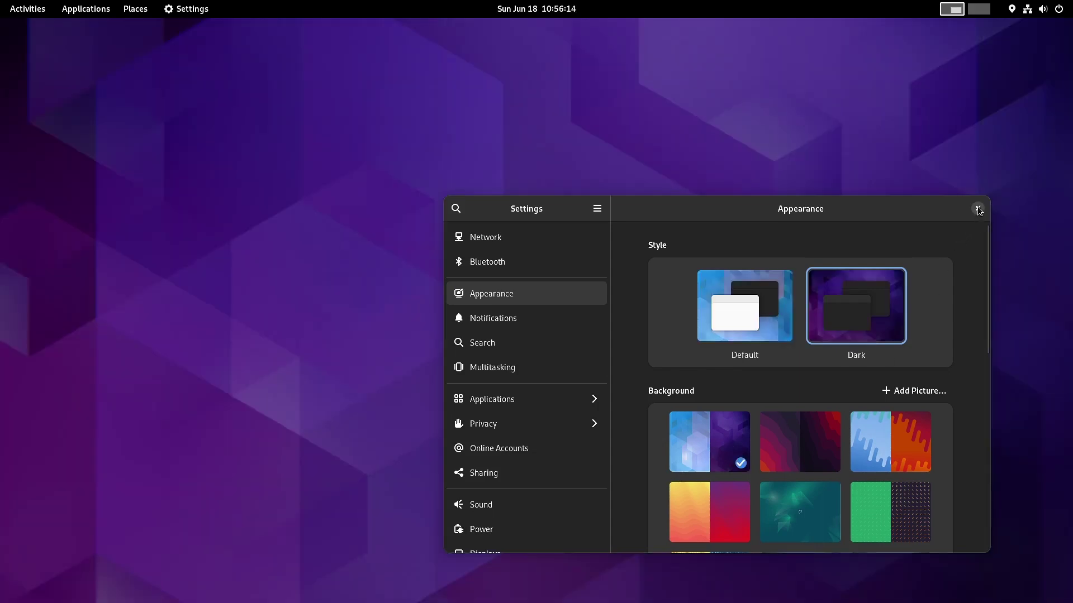
click(977, 208)
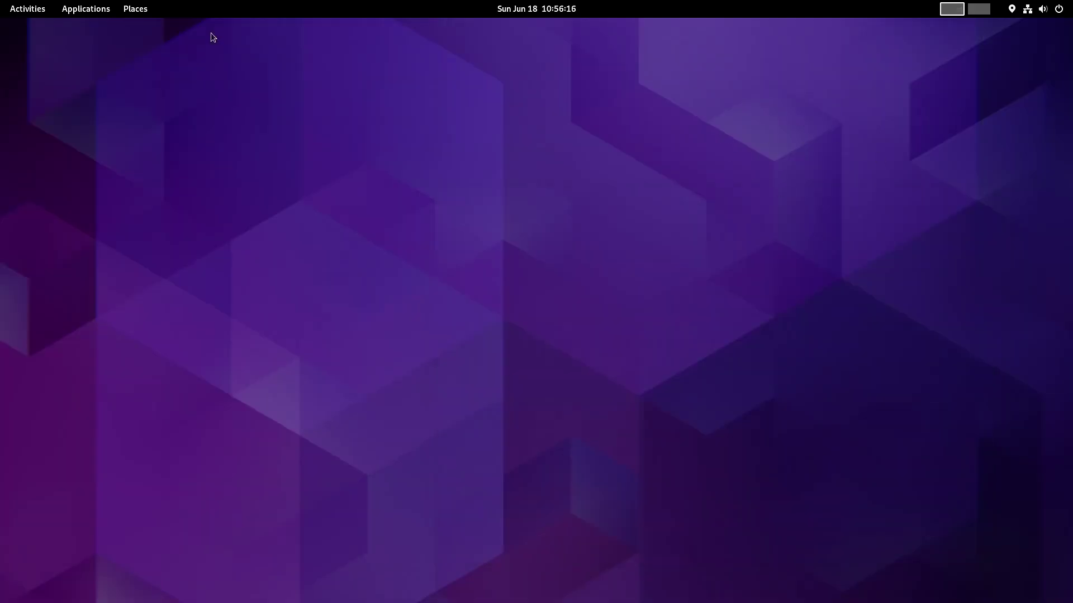
Step: Open the Activities overview and show the grid of all installed applications
click(9, 8)
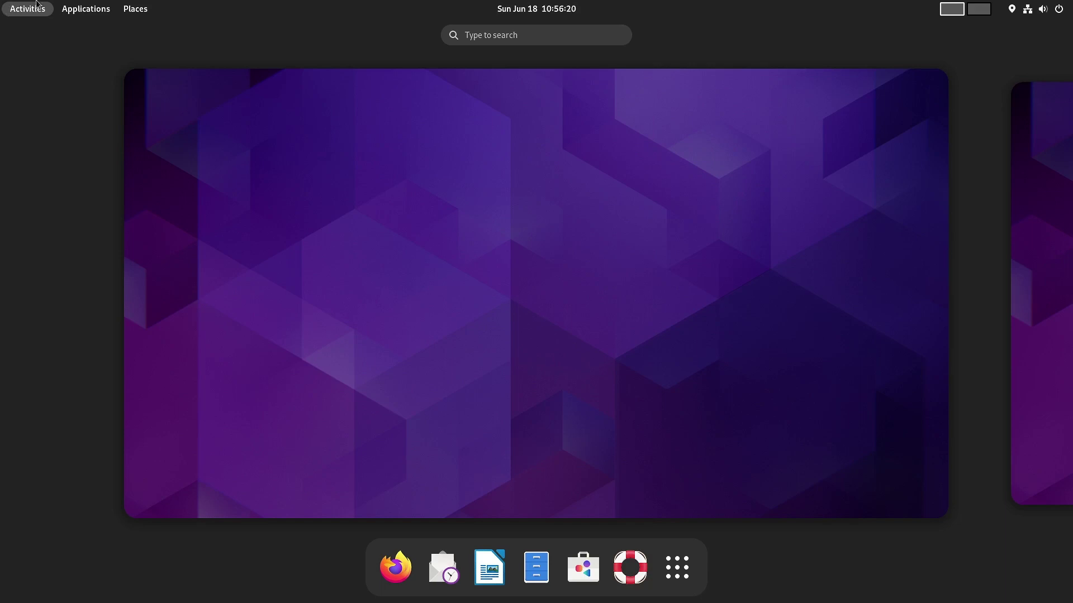
click(677, 567)
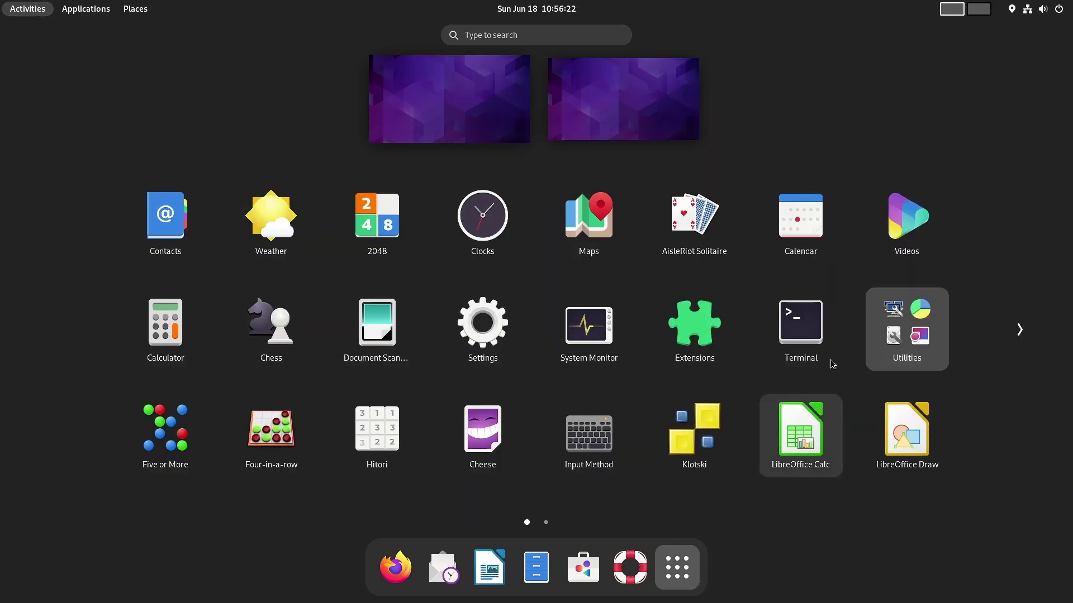